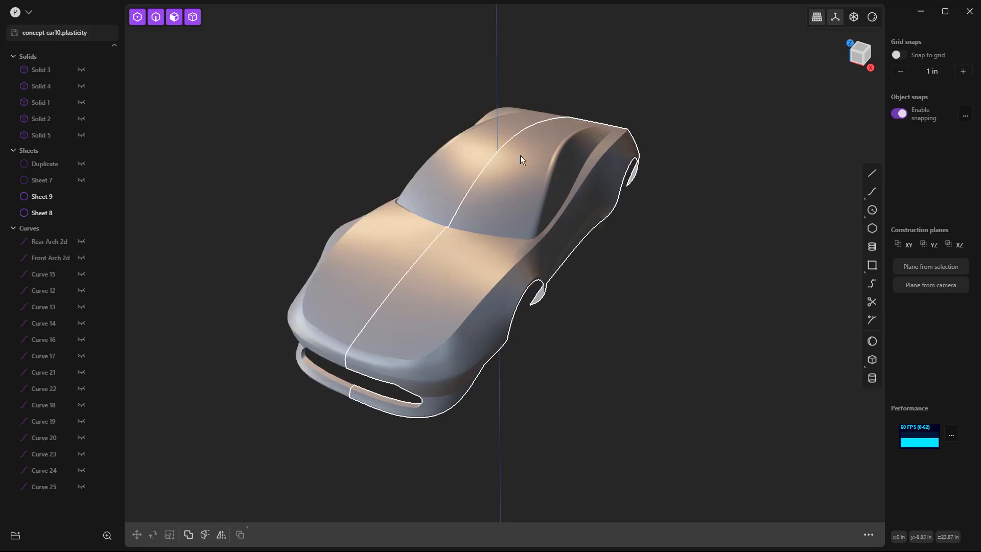
Step: Delete the mirrored half of the car body, Sheet 8, keeping only the other half
middle_drag(506, 191, 446, 168)
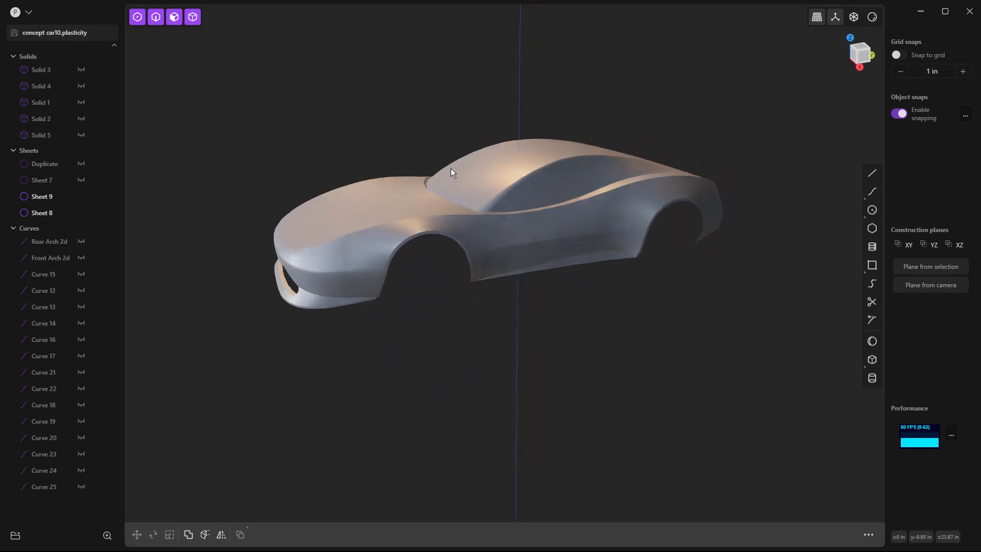
scroll(286, 261, up, 10)
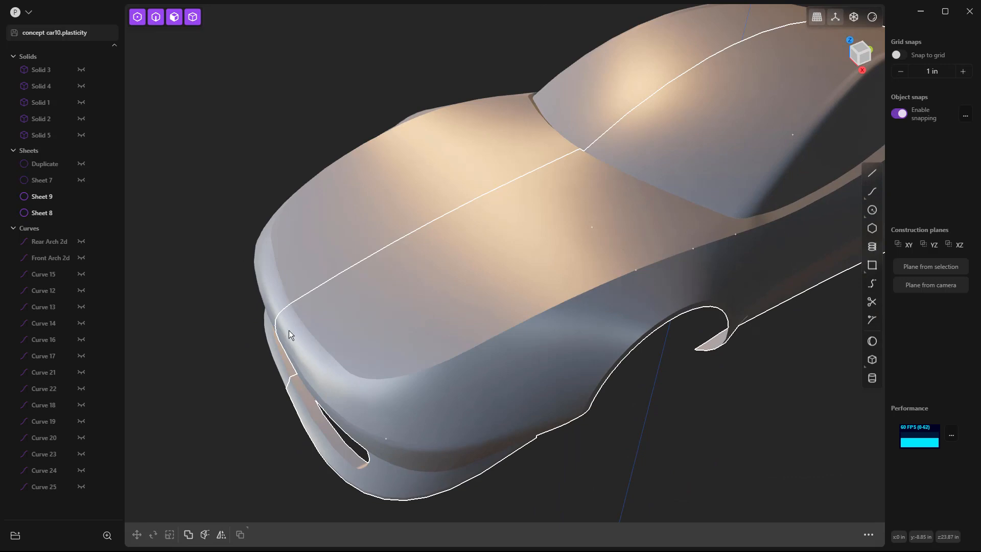
middle_drag(375, 289, 403, 285)
scroll(247, 301, down, 5)
click(366, 201)
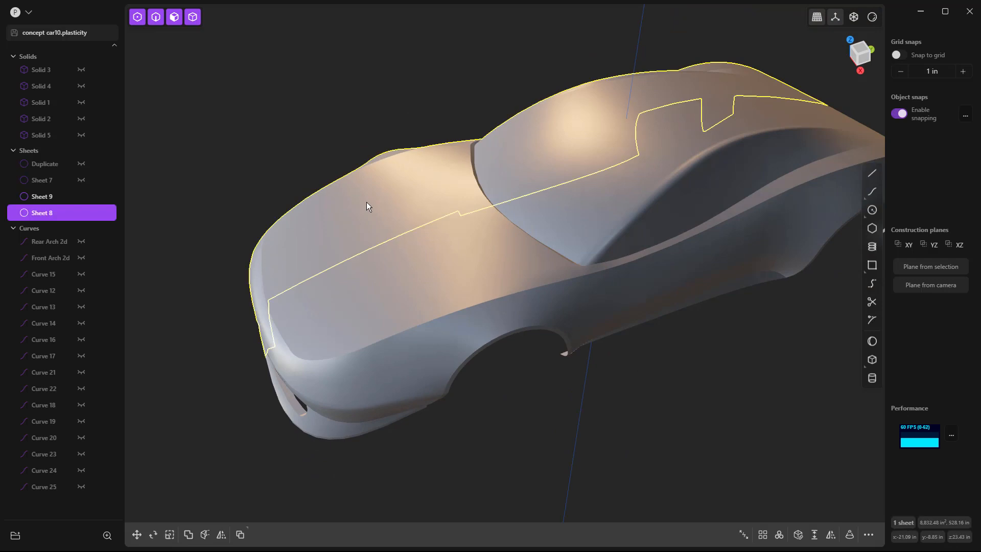
key(Delete)
Step: Turn on edge display so the boundaries between the body's faces are drawn
mouse_move(380, 207)
middle_down()
mouse_move(440, 246)
mouse_move(542, 232)
mouse_move(520, 180)
mouse_move(633, 207)
middle_up()
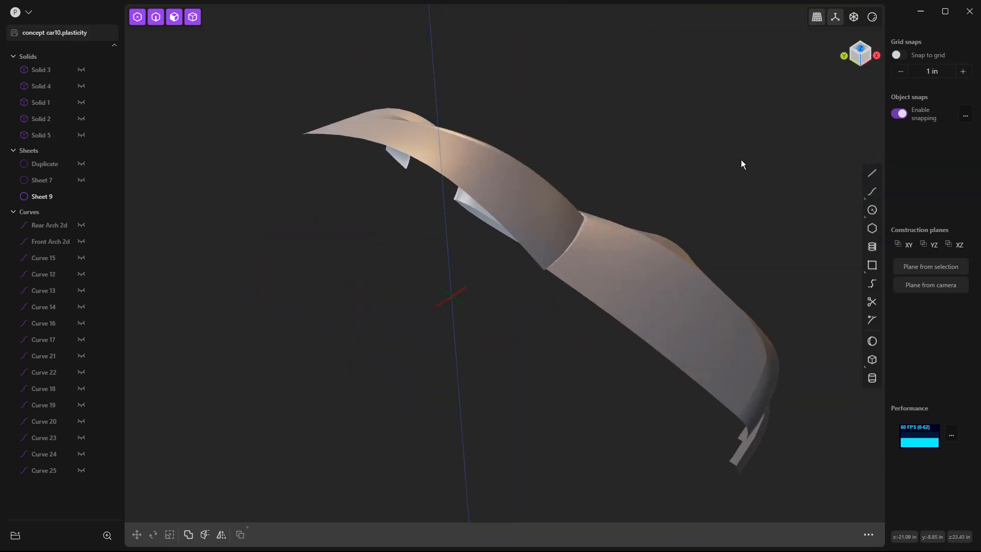
click(873, 18)
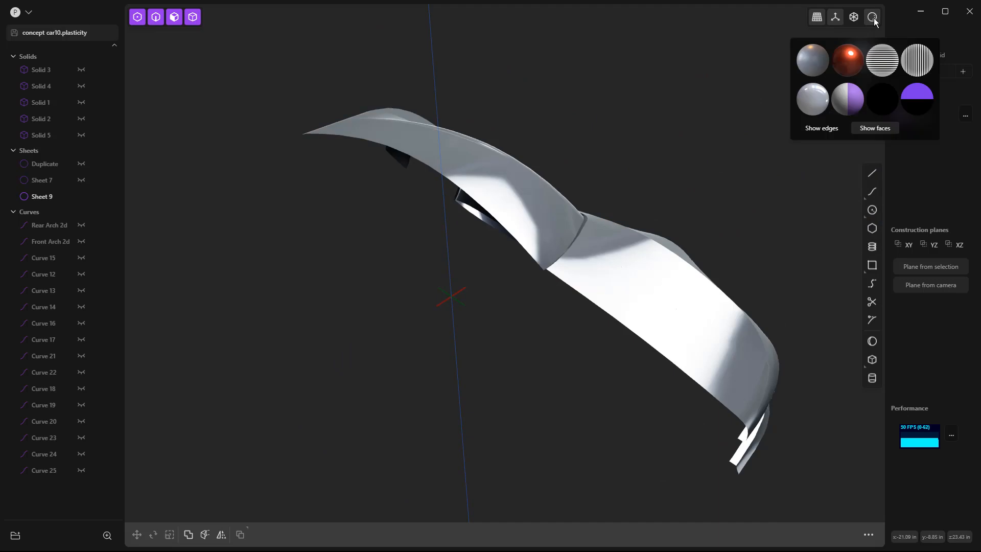
click(872, 18)
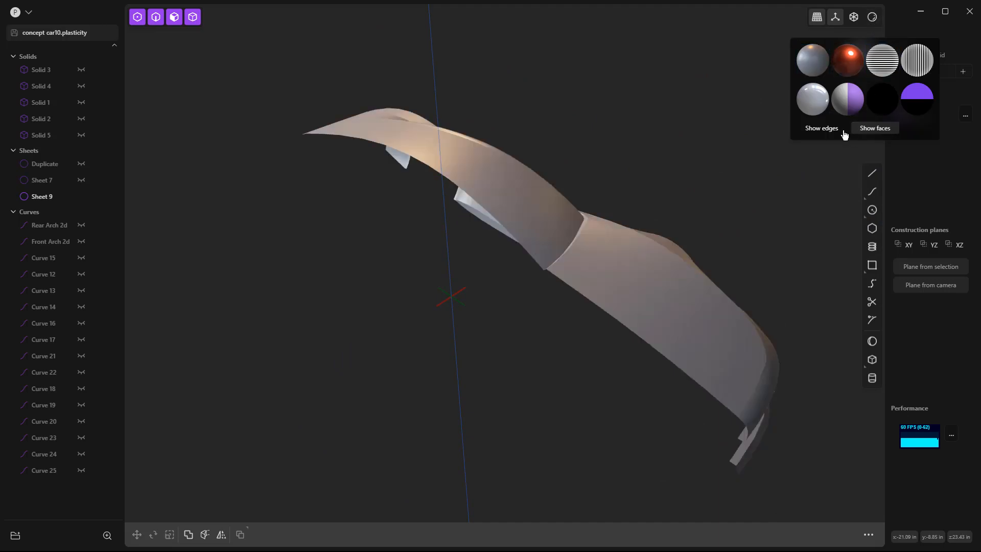
click(828, 131)
Step: Duplicate the roof and windshield faces plus the thin strip at the windshield base as a separate sheet, and hide the copy
middle_drag(663, 206, 696, 223)
middle_drag(432, 153, 556, 230)
click(556, 230)
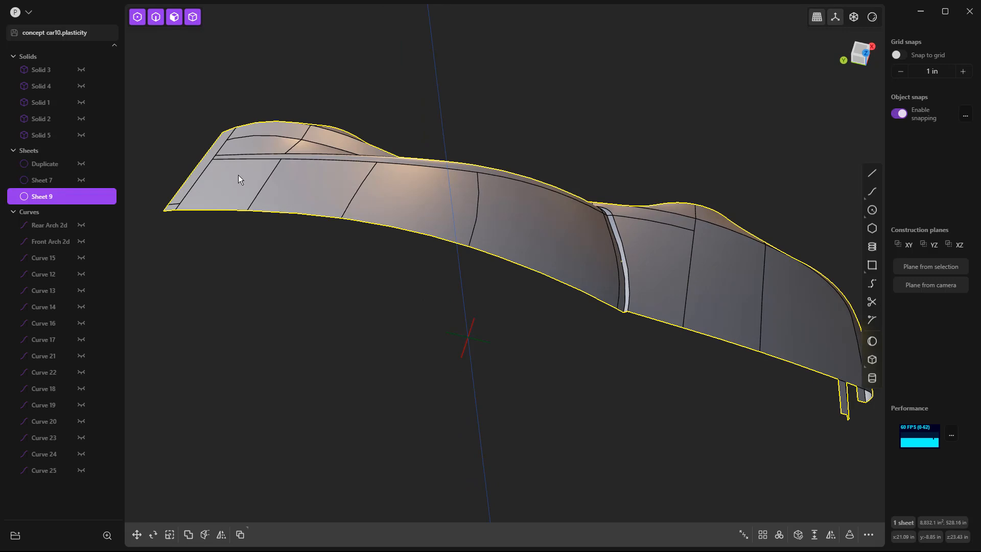
middle_drag(232, 183, 262, 180)
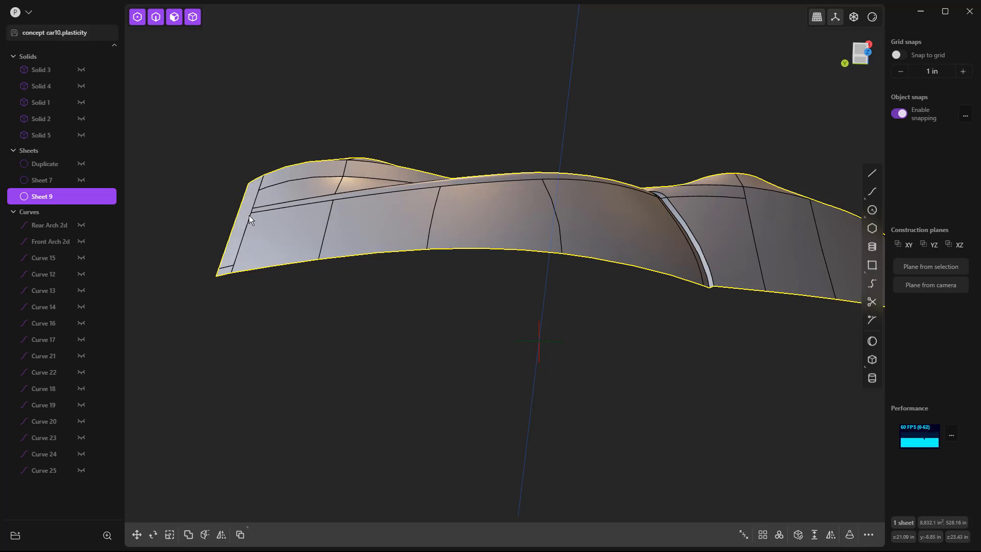
click(273, 231)
shift+click(356, 227)
shift+click(483, 223)
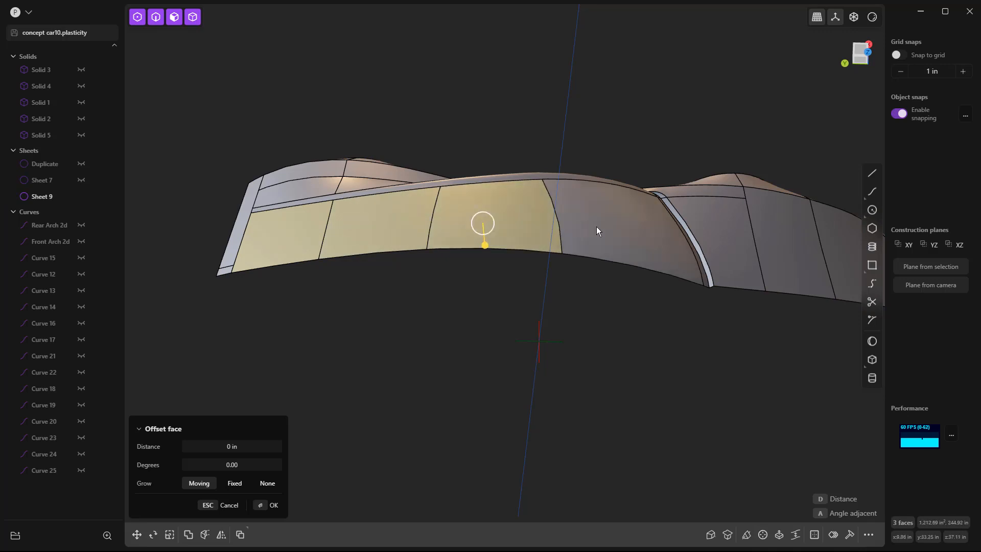
shift+click(580, 223)
middle_drag(680, 241, 671, 276)
scroll(701, 342, up, 4)
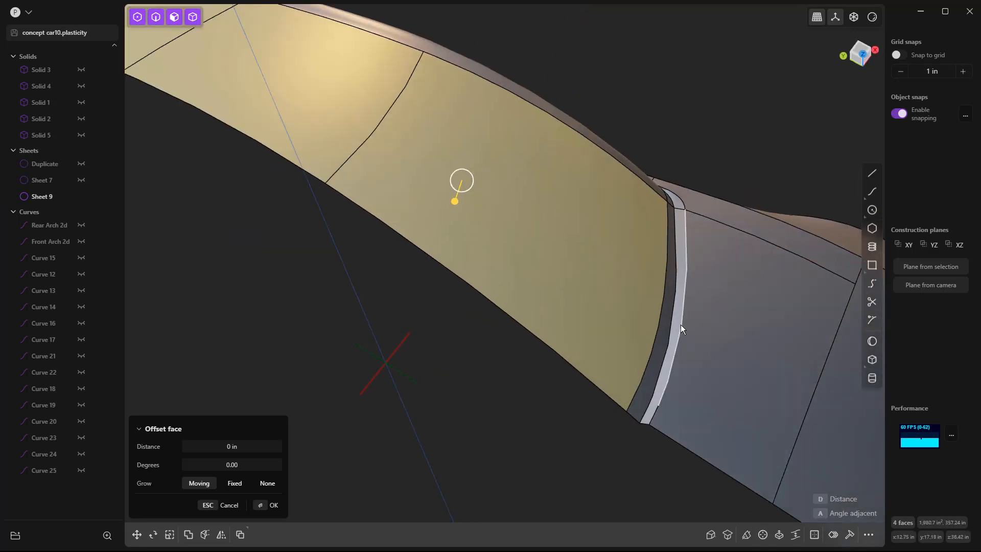
middle_drag(680, 325, 669, 234)
shift+click(667, 230)
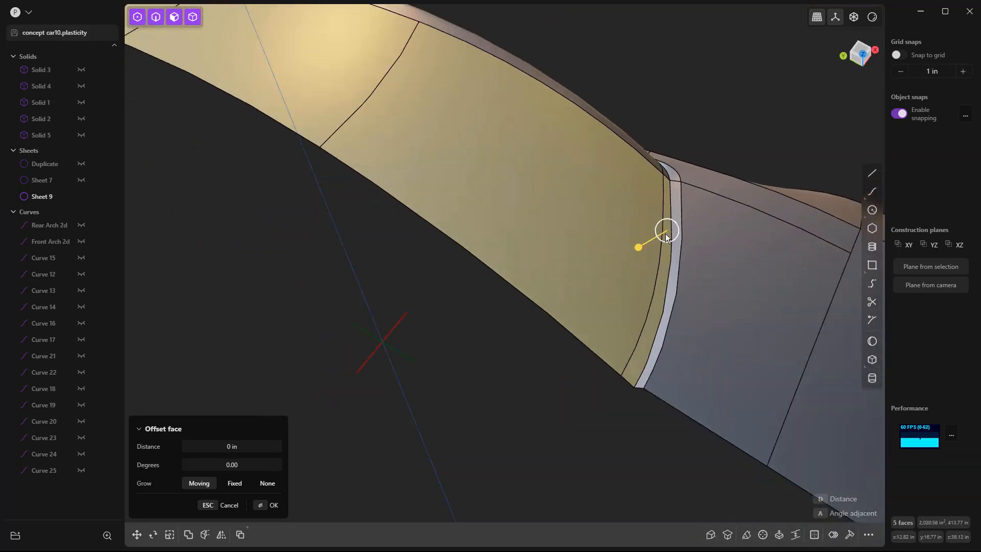
scroll(667, 234, down, 5)
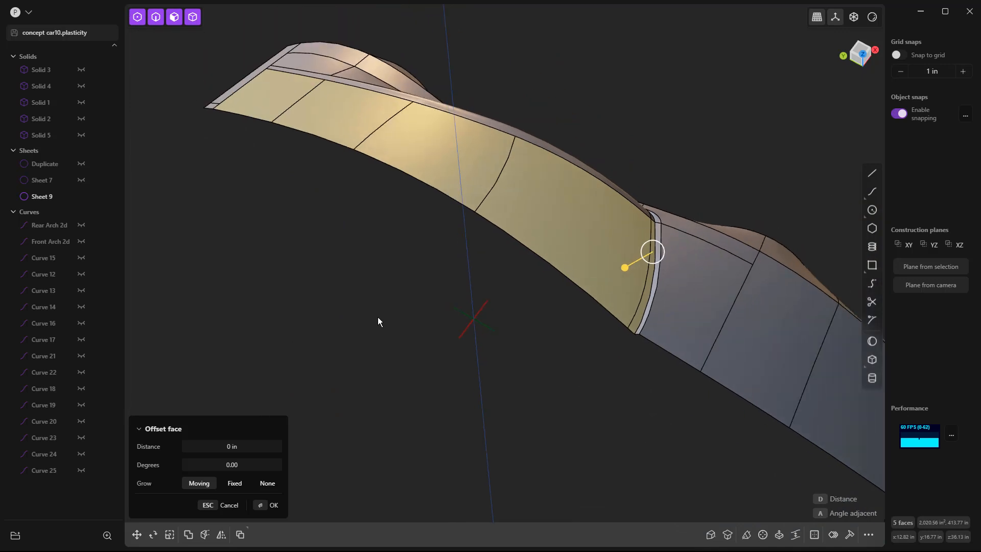
key(shift+d)
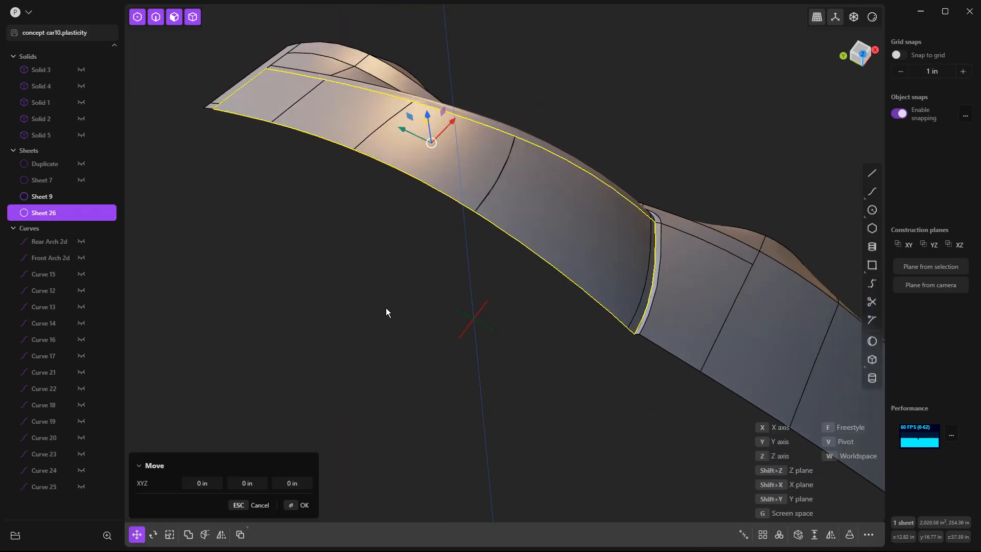
click(81, 213)
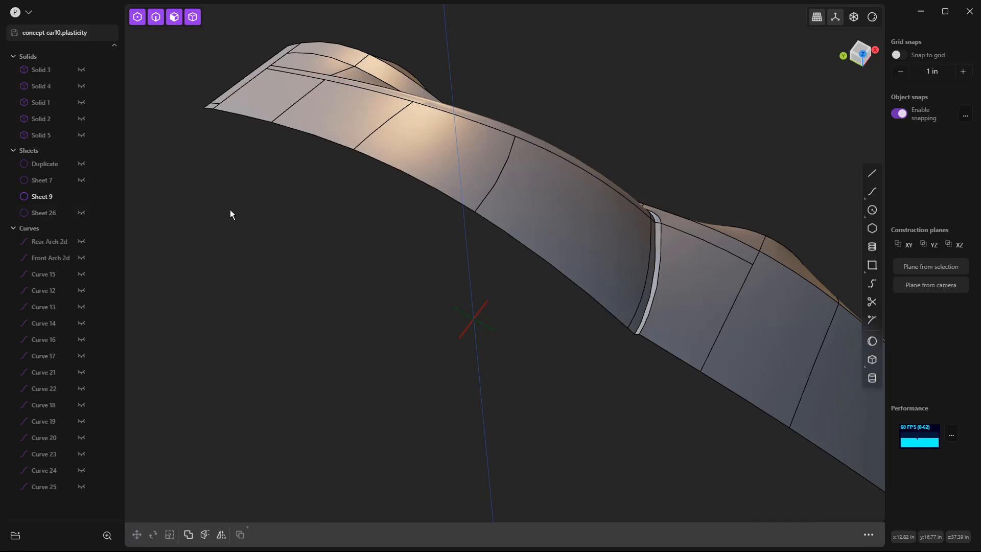
Step: Delete the original roof and windshield faces, including the thin base strip, from the main body sheet
click(283, 94)
click(281, 96)
shift+click(386, 125)
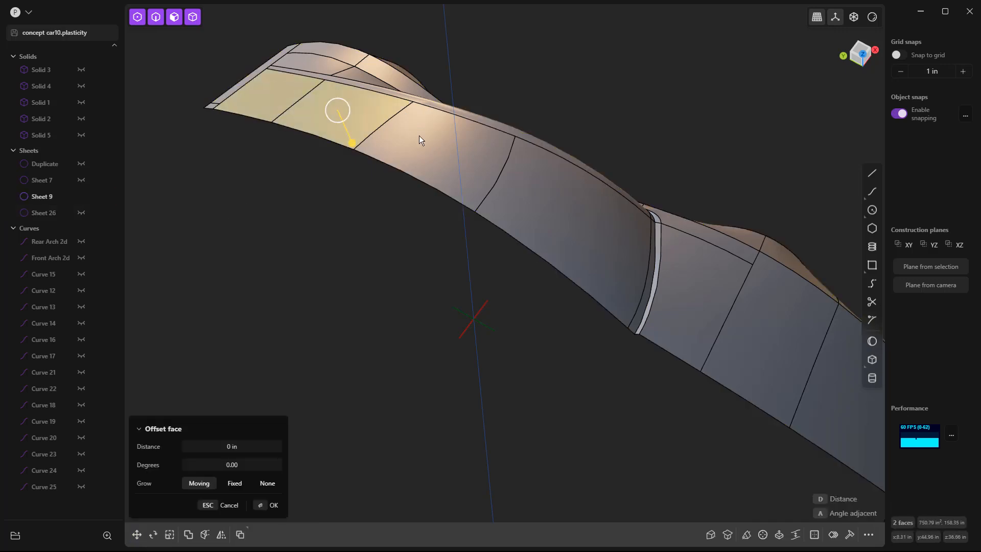
shift+click(479, 186)
shift+click(652, 300)
scroll(647, 302, up, 5)
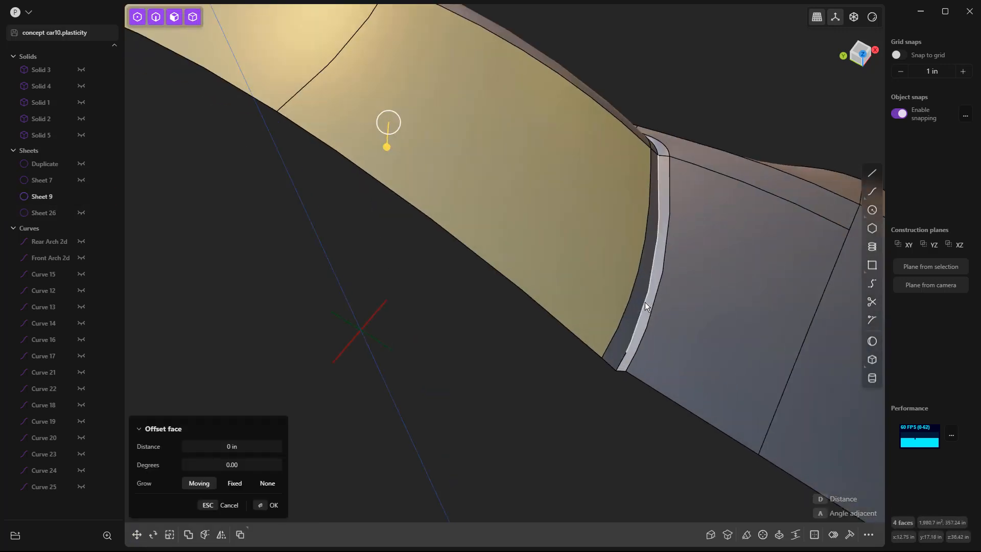
scroll(414, 374, down, 5)
key(Escape)
scroll(449, 382, down, 5)
middle_drag(465, 381, 453, 300)
scroll(477, 269, down, 3)
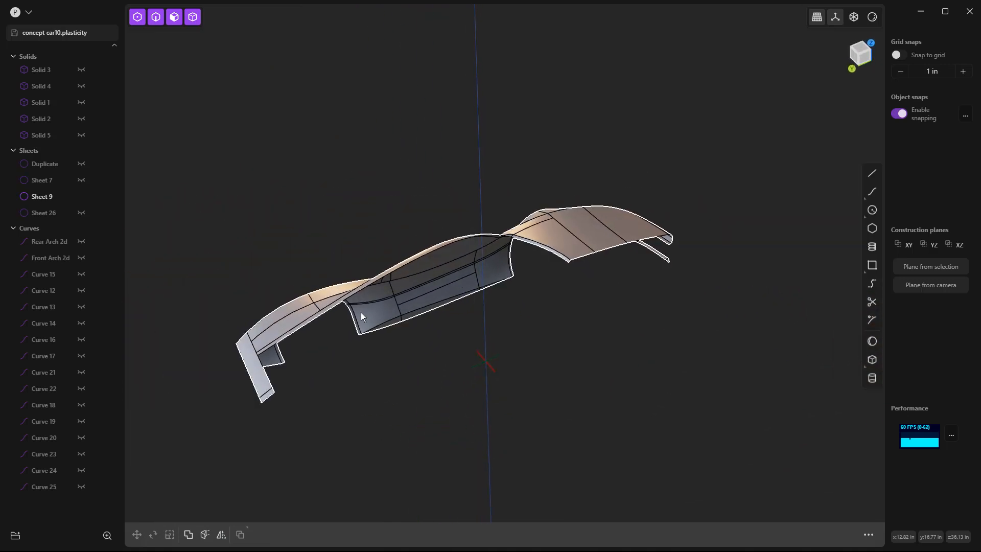
Step: Unhide the duplicated roof and windshield sheet
click(81, 212)
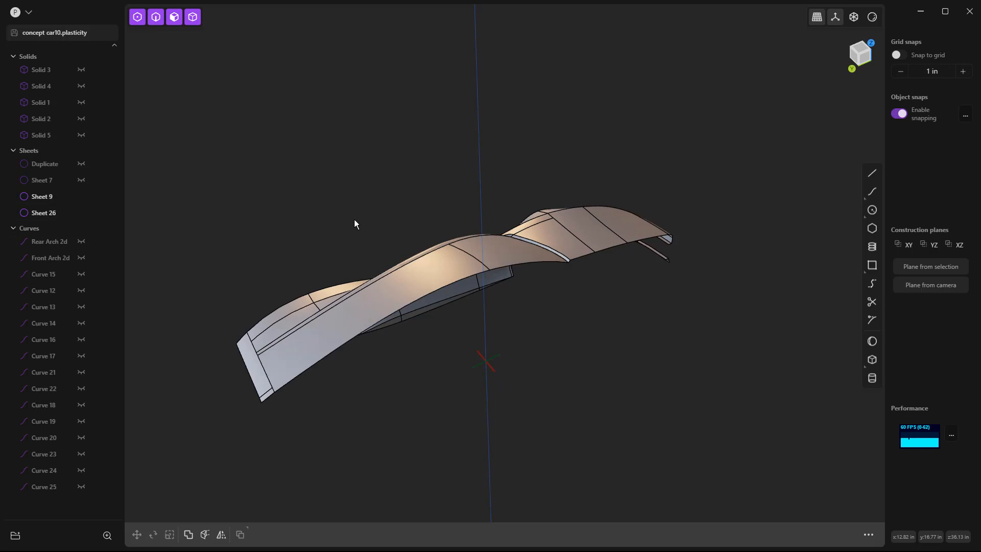
mouse_move(375, 247)
middle_down()
mouse_move(339, 285)
mouse_move(343, 299)
mouse_move(274, 271)
mouse_move(369, 240)
middle_up()
scroll(405, 207, up, 5)
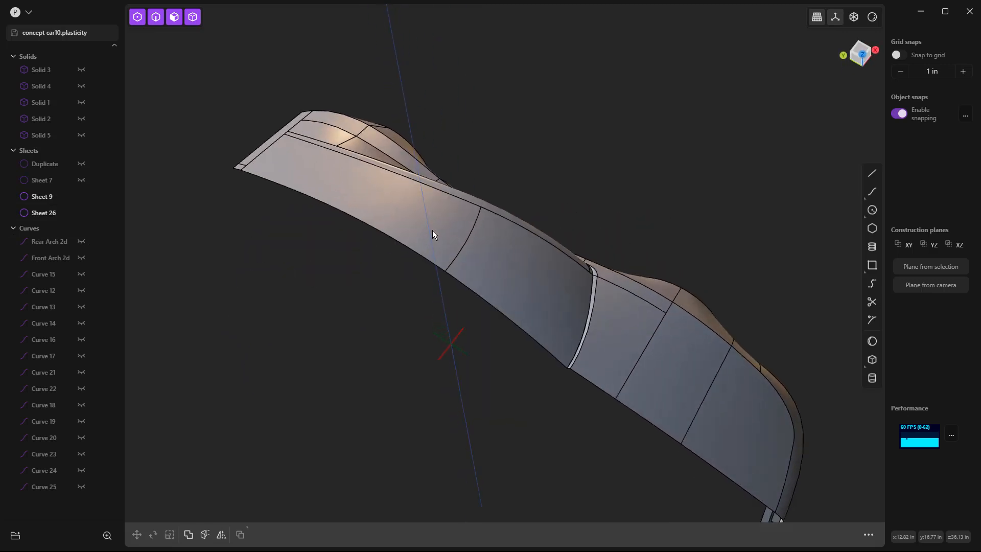
Step: Toggle the duplicated roof sheet's visibility and undo and redo the recent changes to compare it with the body
click(419, 222)
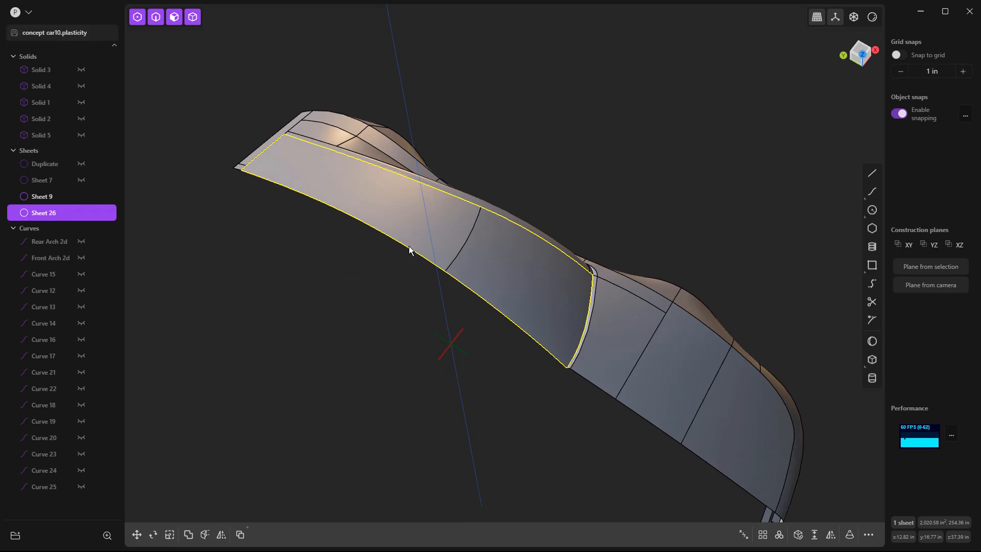
click(244, 249)
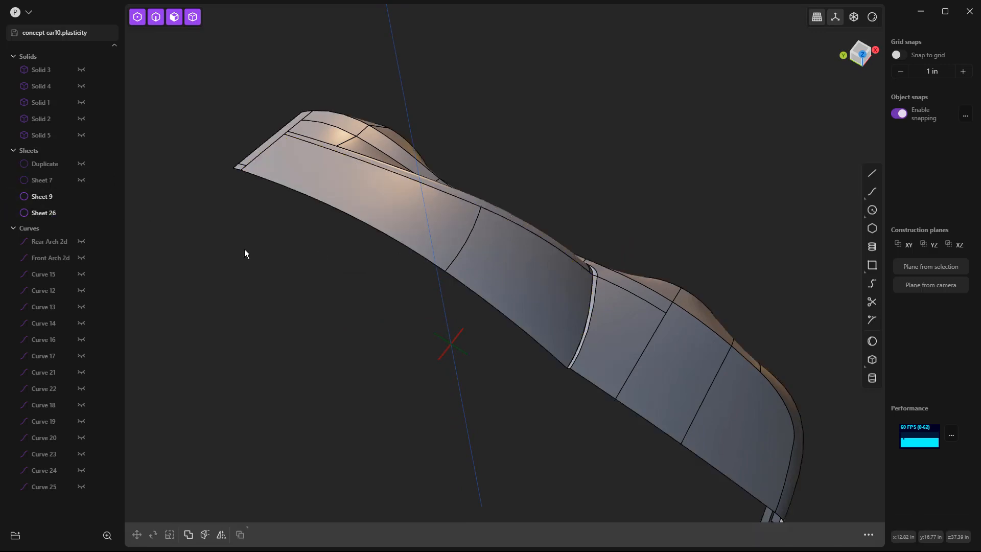
click(80, 213)
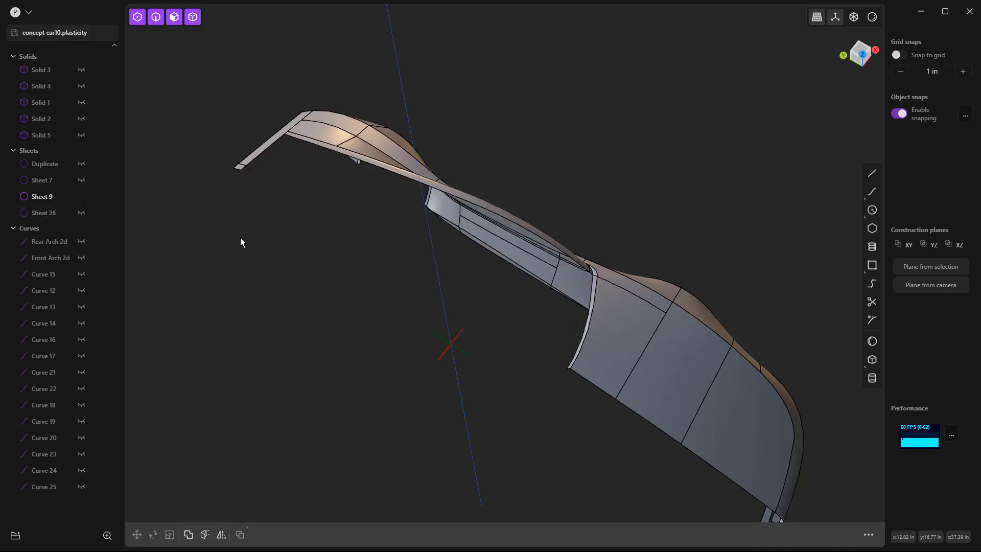
key(ctrl+z)
key(ctrl+z)
key(ctrl+shift+z)
key(ctrl+shift+z)
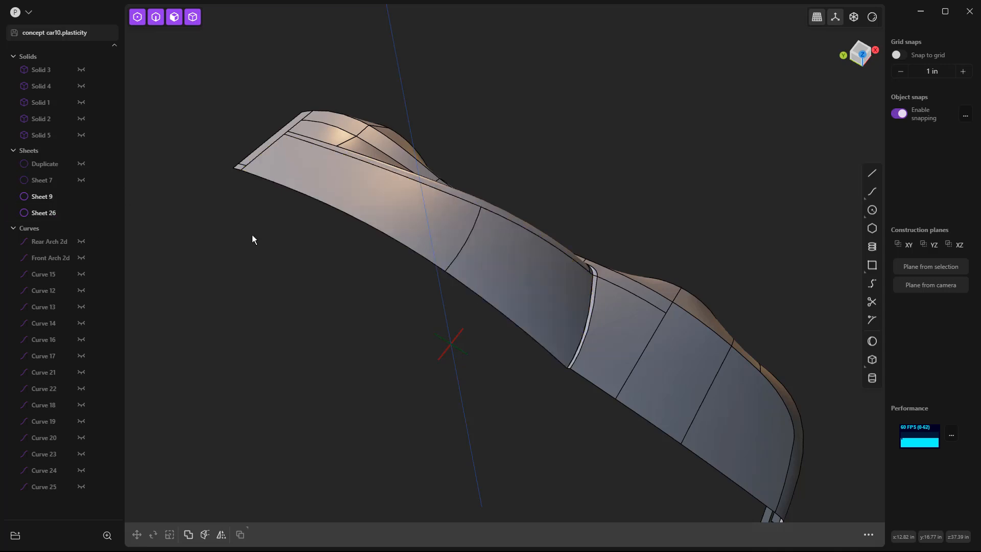
key(ctrl+z)
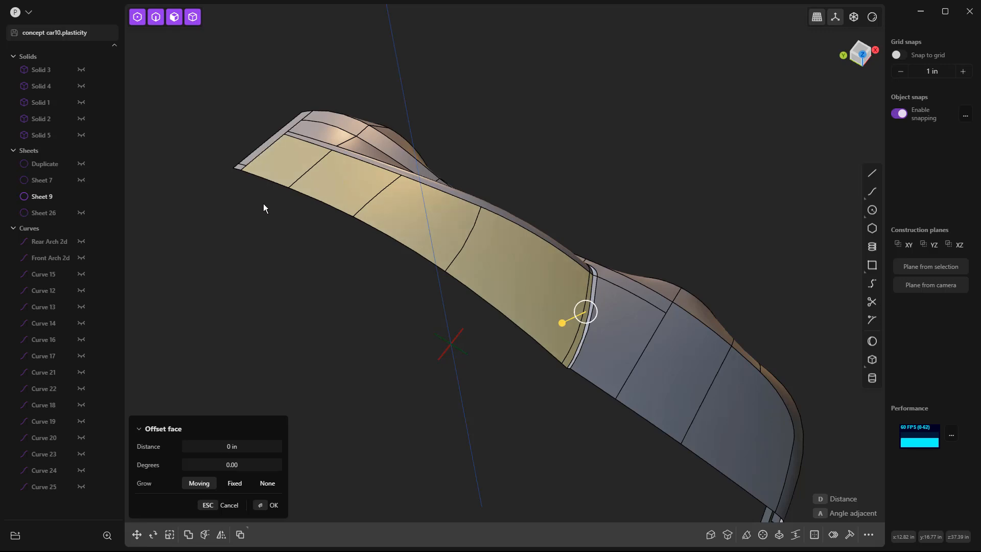
key(ctrl+shift+z)
click(79, 212)
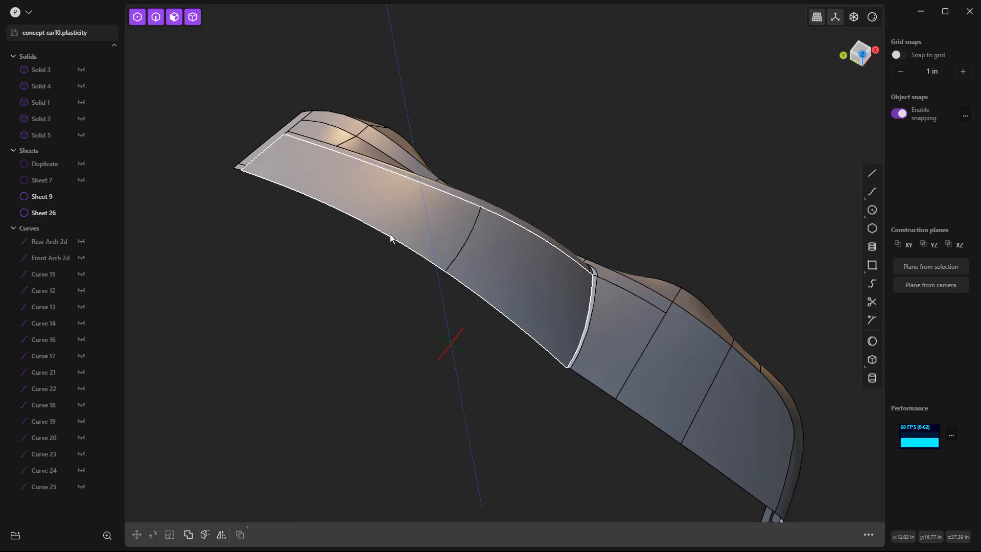
Step: Lower the separate roof and windshield sheet slightly along the Z axis
middle_drag(387, 305, 511, 150)
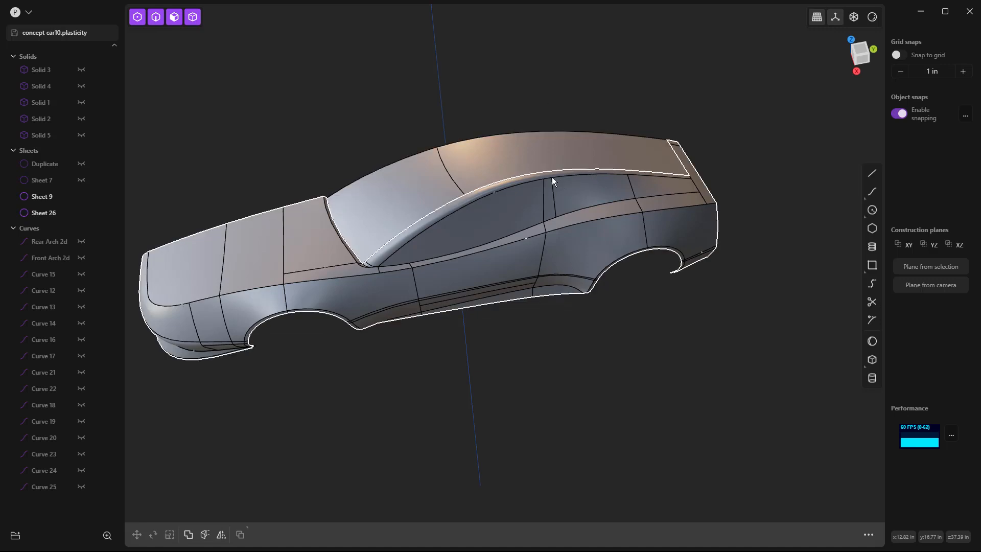
scroll(552, 177, up, 3)
click(475, 194)
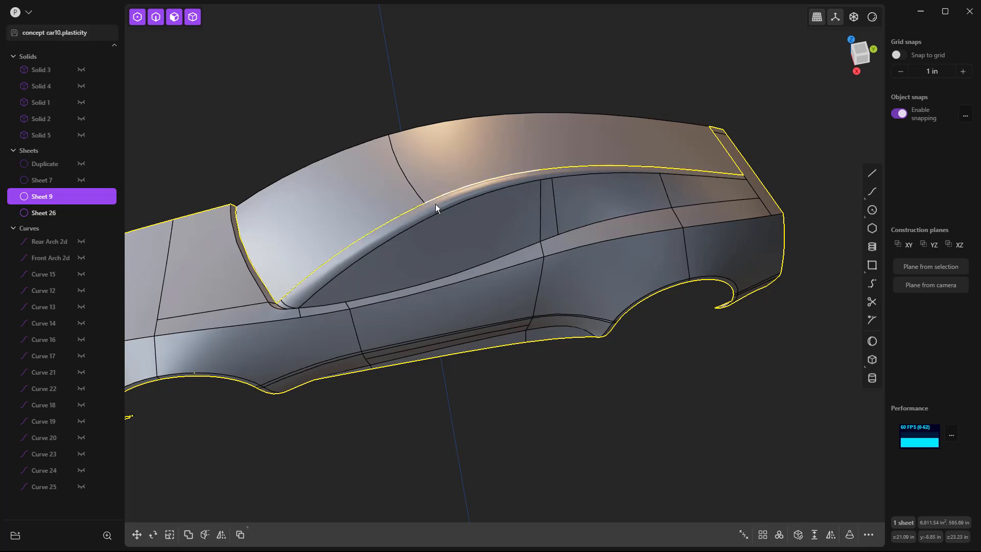
click(446, 145)
middle_drag(387, 164, 526, 142)
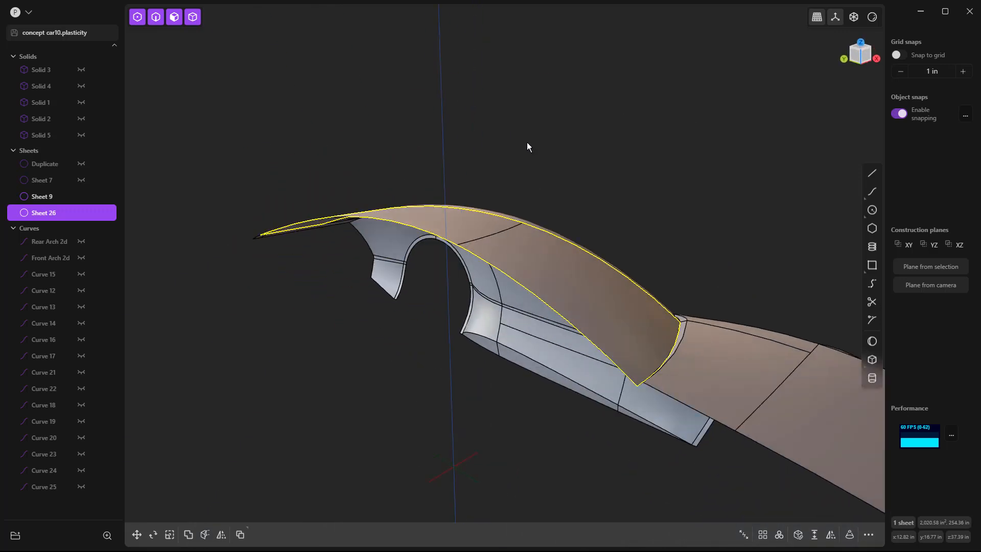
key(g)
key(z)
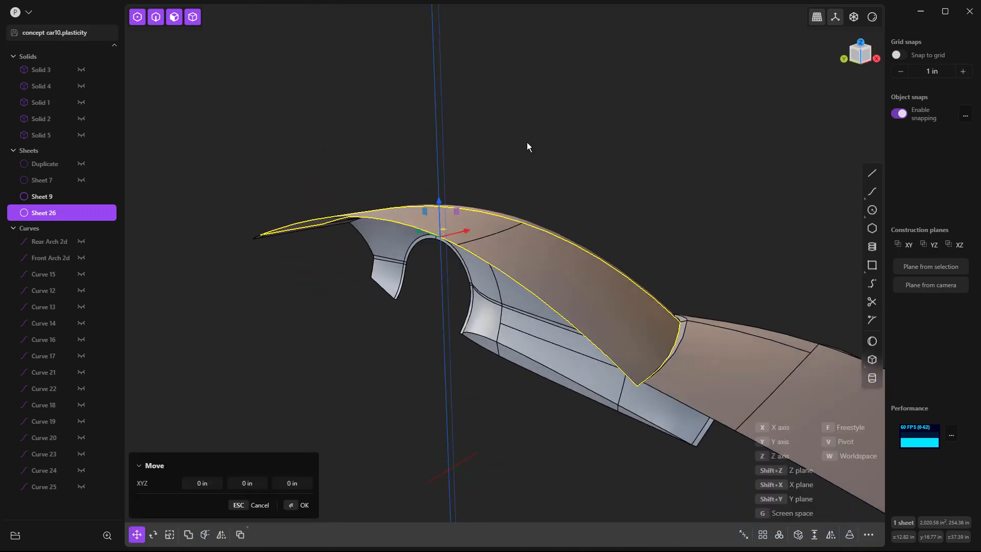
click(526, 145)
click(565, 150)
Step: Examine the gap between the lowered roof and windshield sheet and the body from the front and around the roof
key(KP_1)
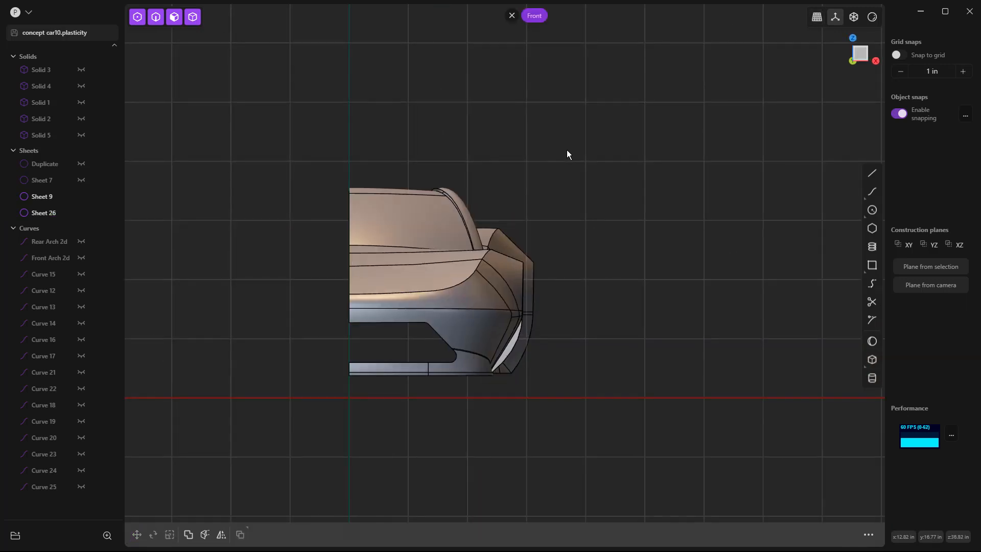
scroll(442, 188, up, 6)
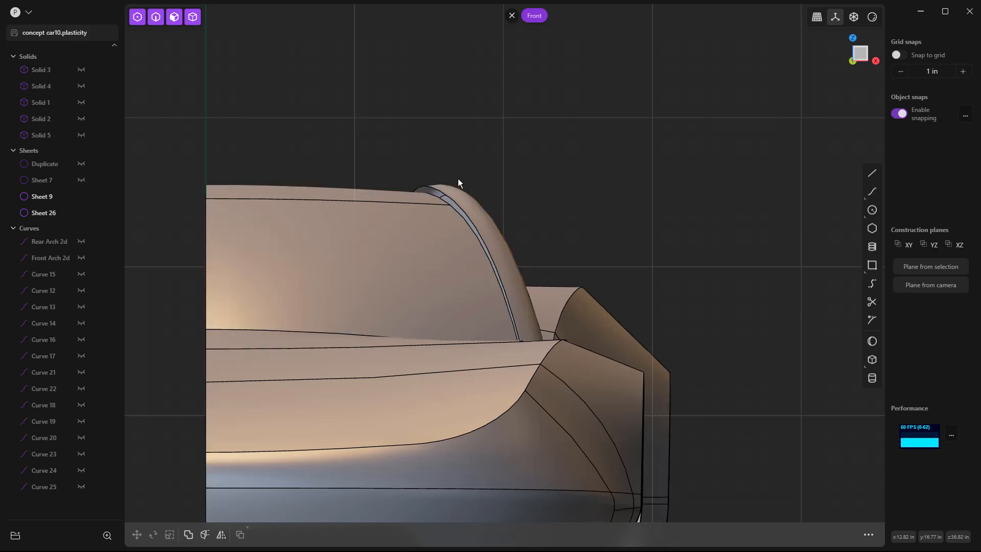
scroll(733, 145, down, 5)
middle_drag(698, 176, 393, 201)
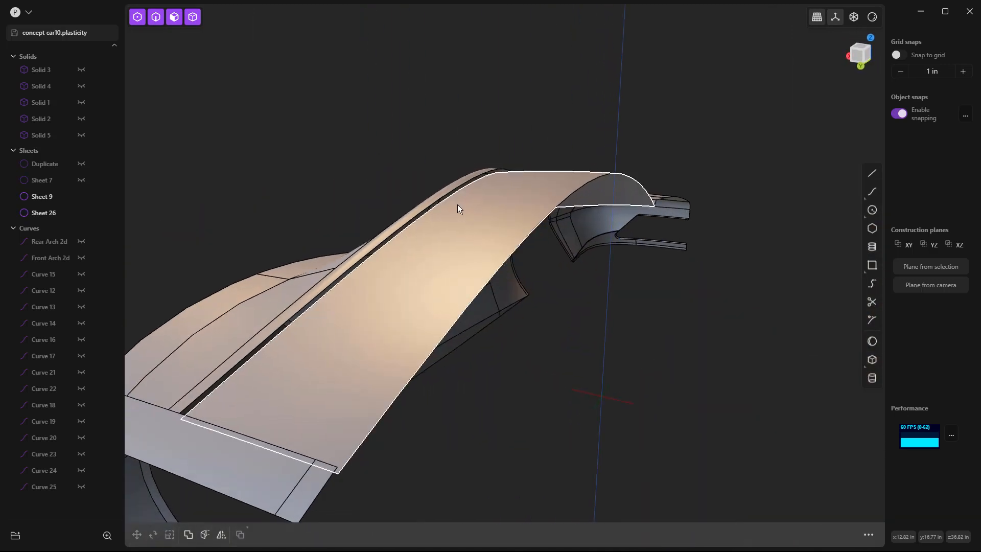
middle_drag(480, 225, 335, 281)
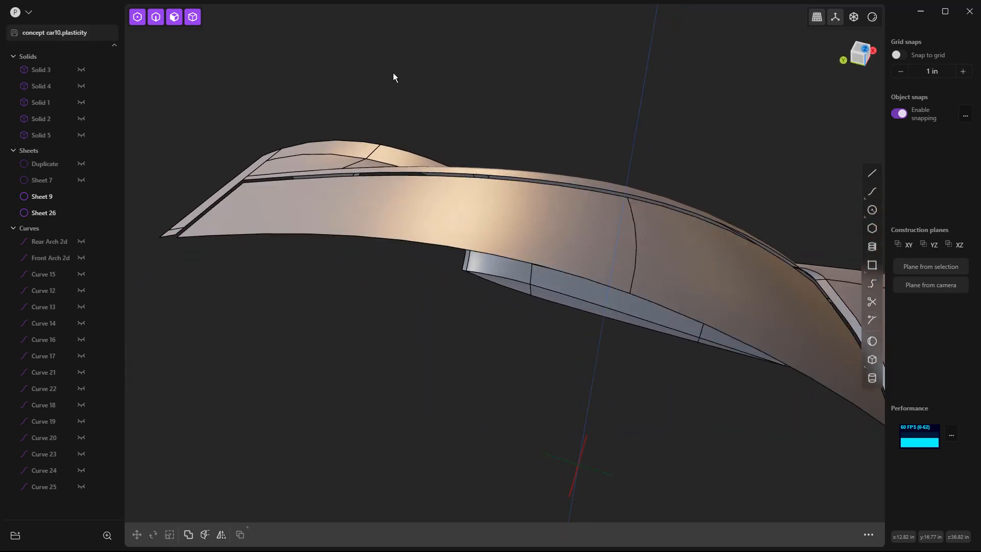
Step: Select the facing edges of the body and the lowered sheet along the full length of the roof-side gap
key(2)
scroll(227, 184, up, 3)
click(251, 180)
key(shift+e)
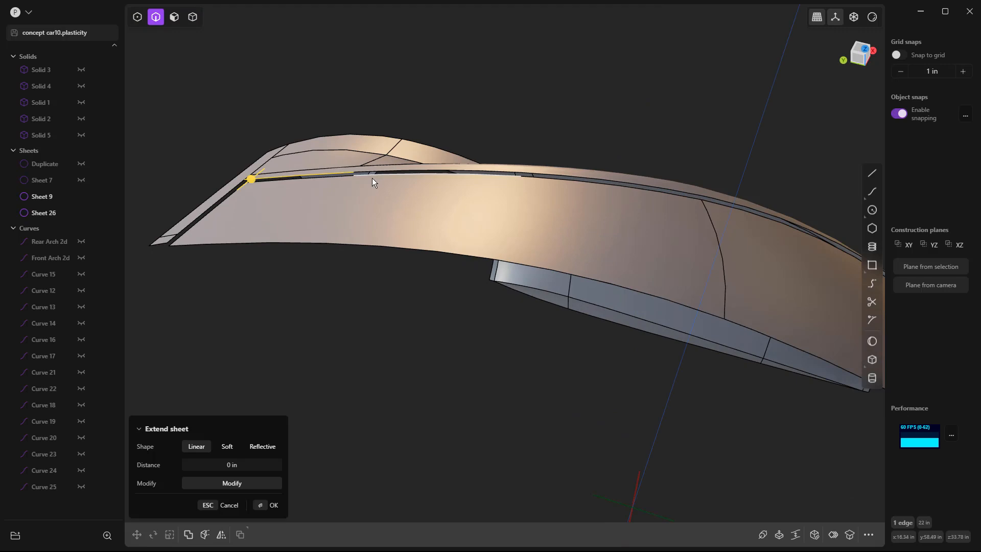
click(374, 172)
click(528, 174)
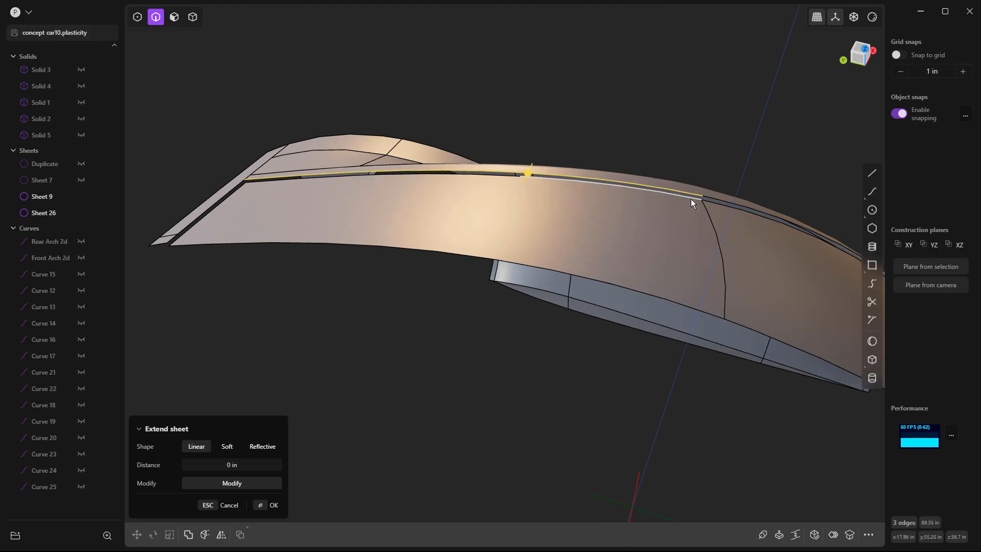
click(712, 197)
middle_drag(782, 218, 589, 251)
scroll(589, 249, up, 5)
click(546, 260)
click(545, 265)
scroll(544, 267, down, 2)
scroll(637, 256, down, 5)
click(291, 138)
middle_drag(288, 142, 338, 225)
click(242, 306)
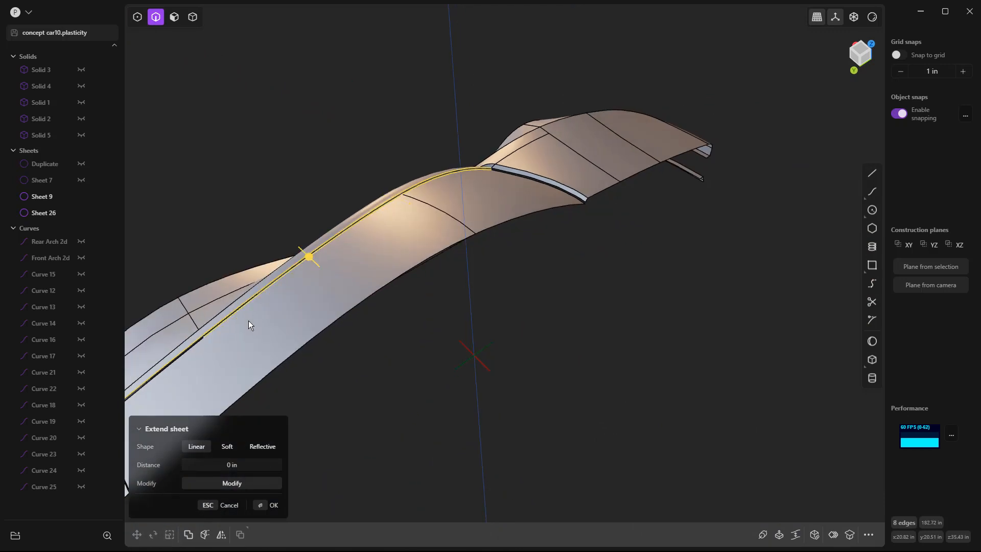
click(204, 341)
middle_drag(204, 340, 436, 232)
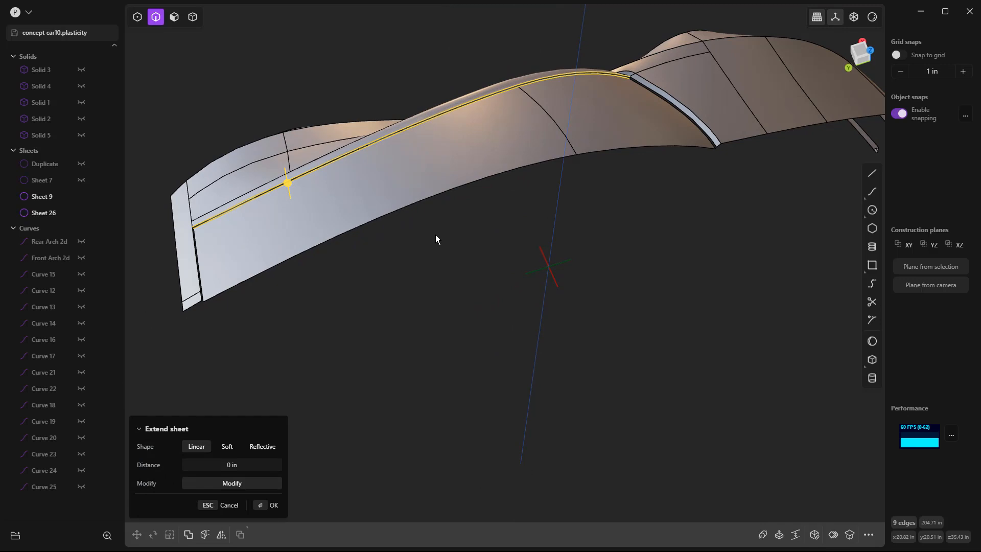
Step: Loft a strip between the selected roof-side edges with G0 continuity on both profiles
key(l)
scroll(241, 206, up, 3)
click(240, 202)
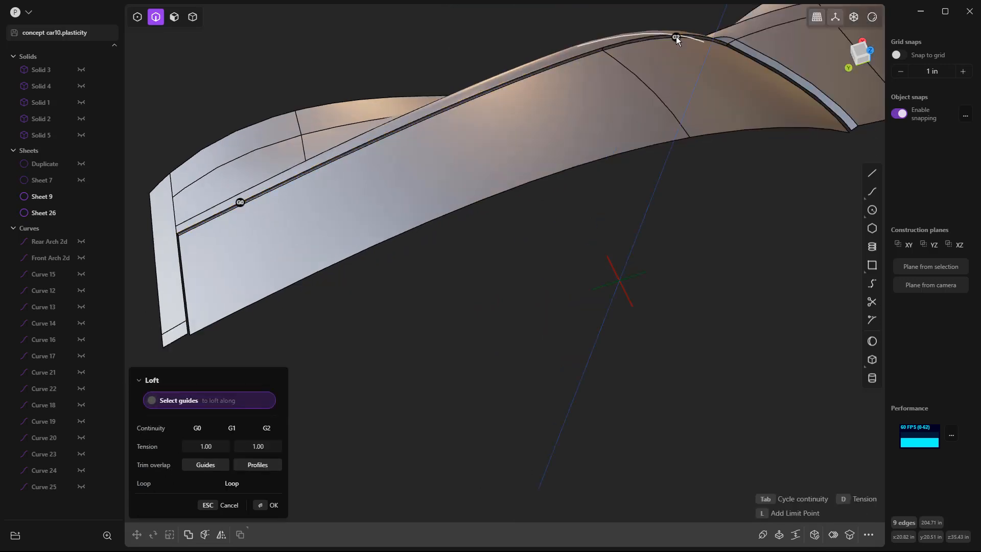
scroll(182, 237, up, 5)
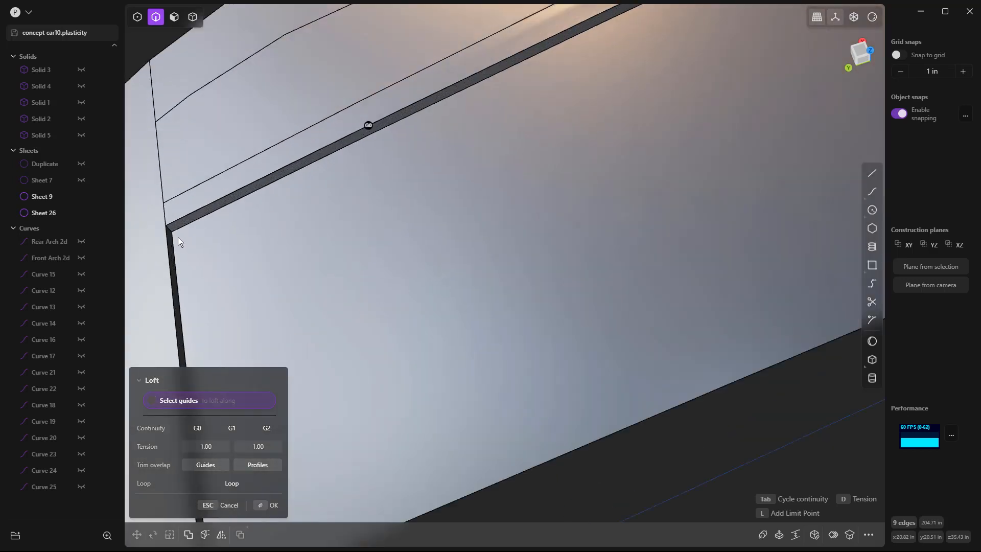
scroll(179, 238, up, 4)
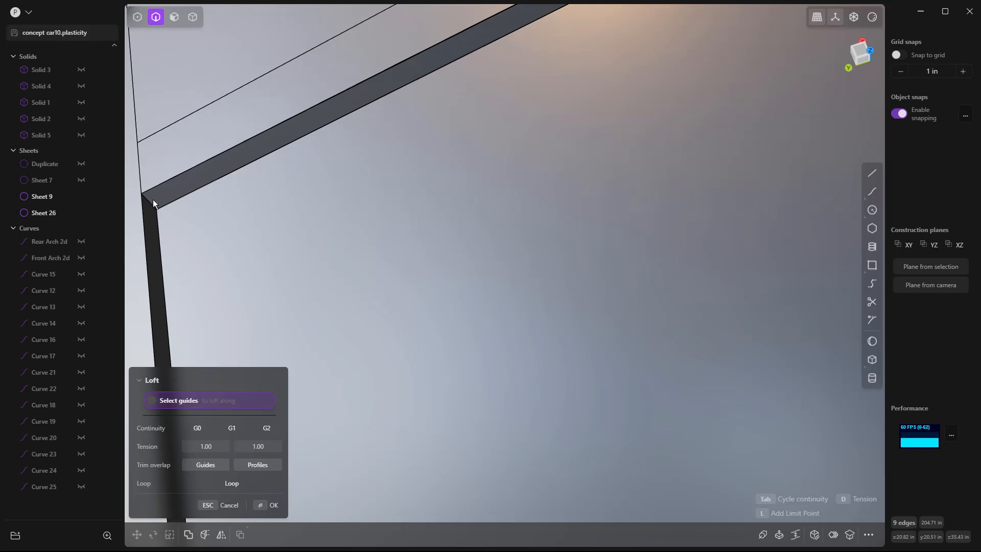
click(155, 195)
scroll(154, 195, down, 2)
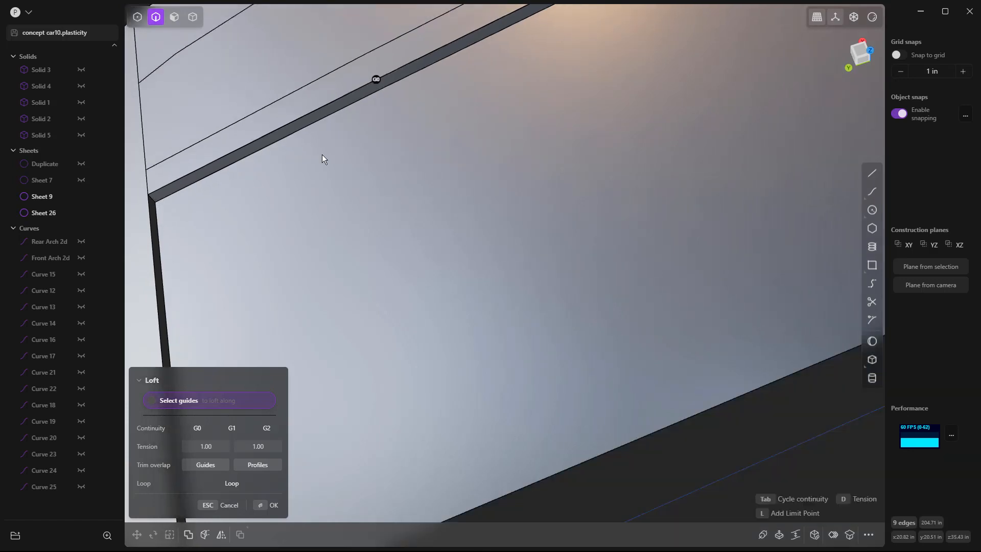
scroll(324, 158, down, 3)
key(Return)
click(471, 346)
Step: Start a loft between the windshield sheet's front edge and the facing body edges at the windshield base
middle_drag(471, 346, 447, 323)
middle_drag(693, 273, 473, 249)
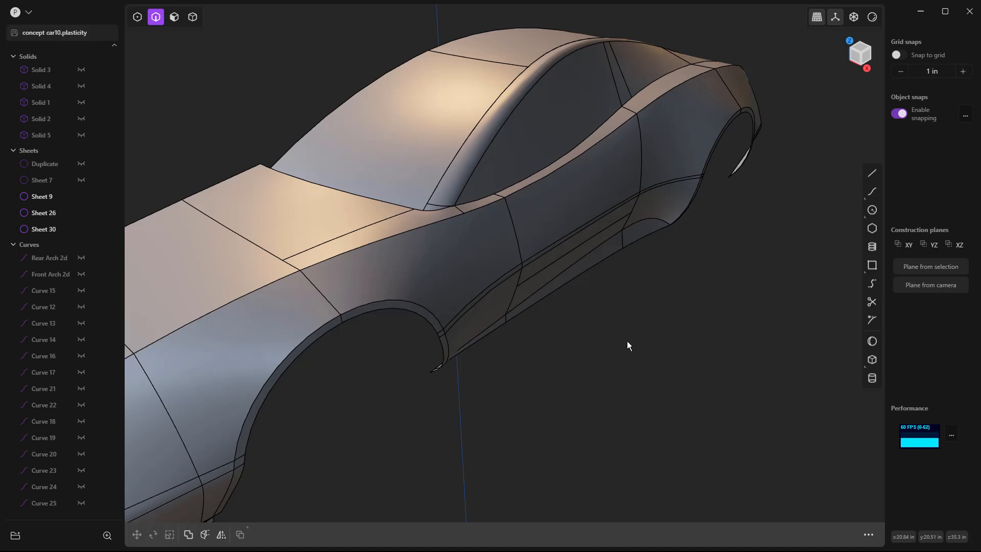
middle_drag(526, 398, 691, 402)
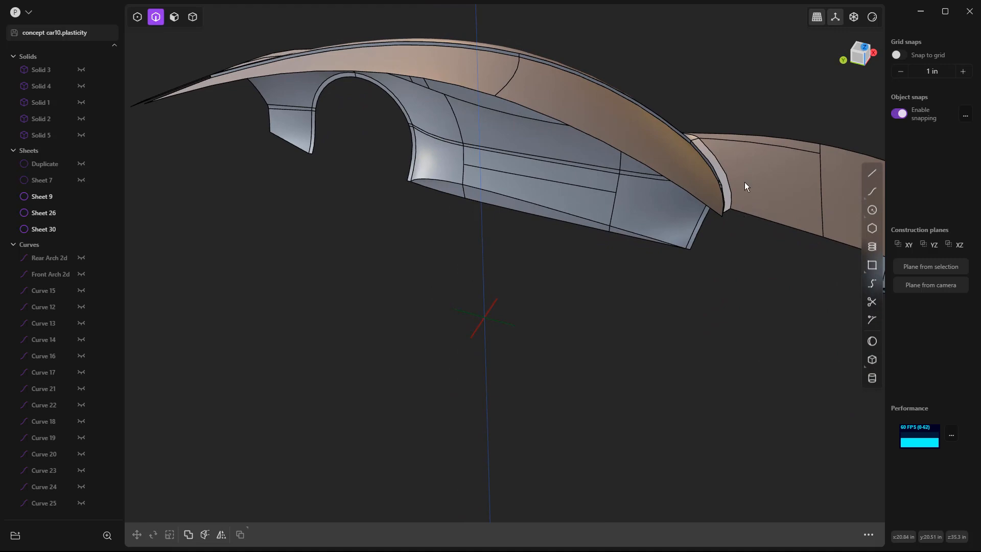
scroll(707, 150, up, 10)
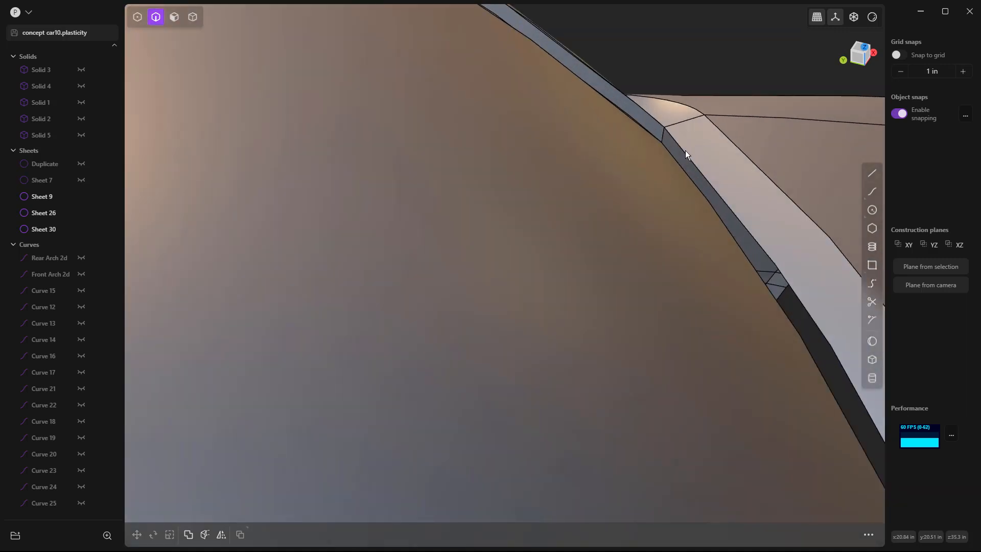
click(675, 158)
shift+click(679, 143)
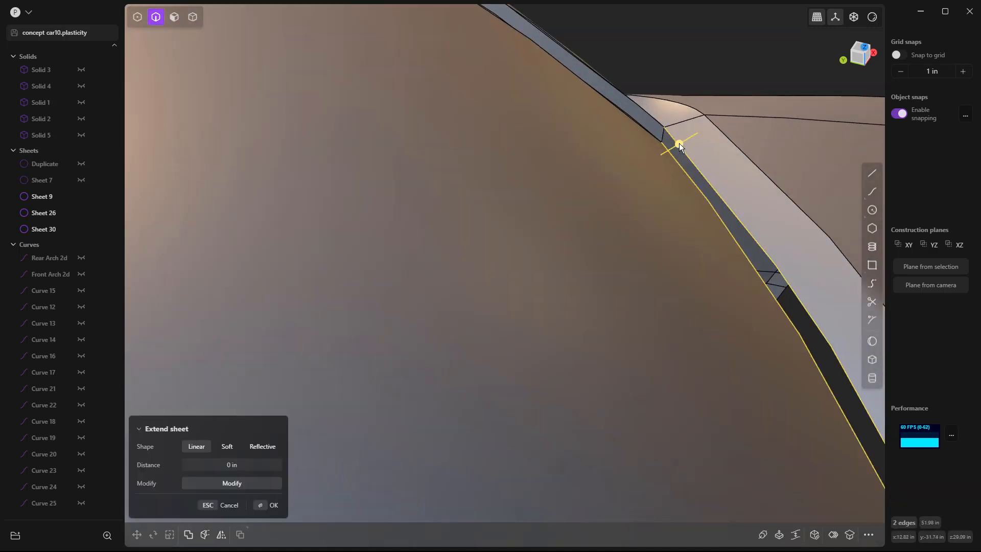
scroll(679, 147, down, 6)
shift+click(777, 381)
key(l)
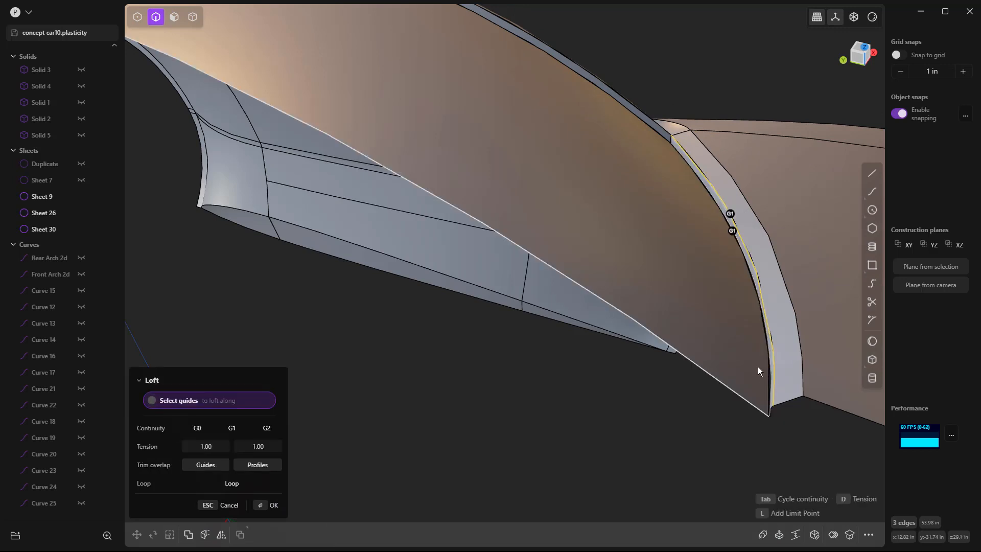
Step: Set both profiles of the windshield-base loft to G0 continuity and finish the strip without a guide
scroll(734, 217, up, 4)
key(Tab)
key(Tab)
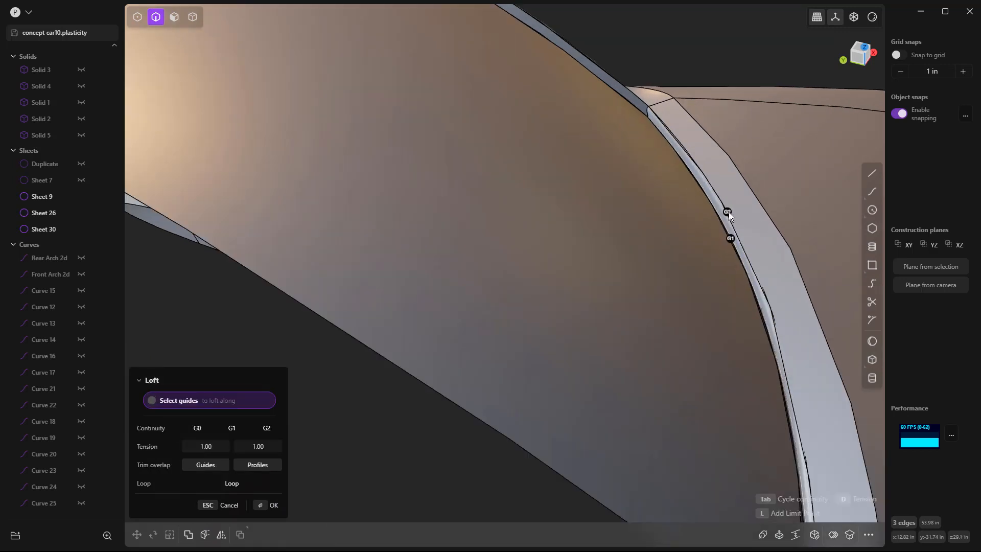
click(729, 240)
click(730, 237)
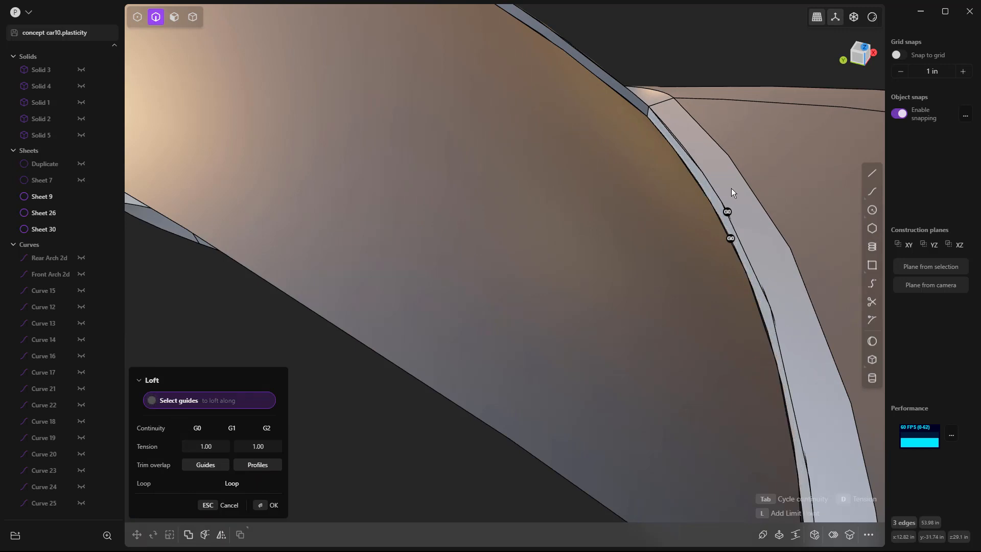
scroll(649, 113, up, 4)
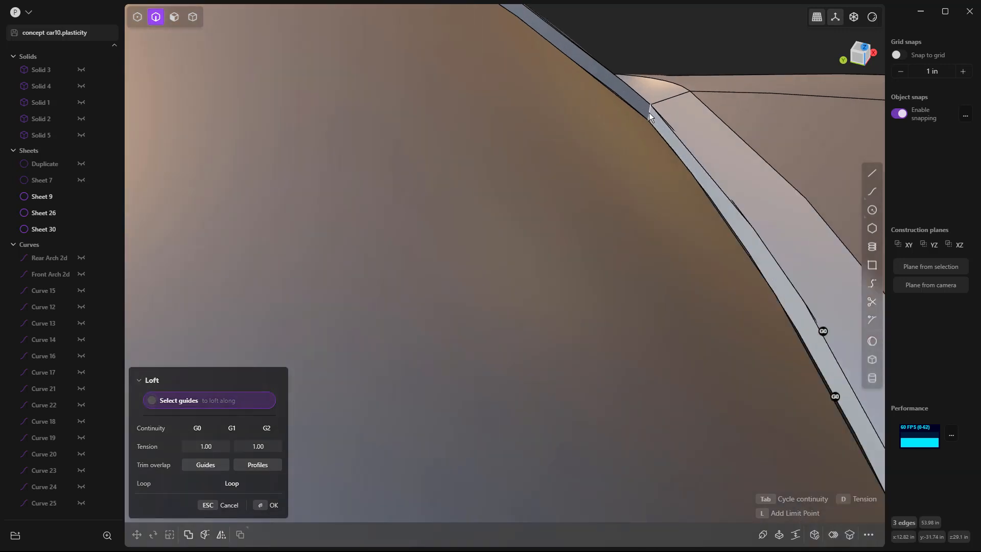
click(649, 113)
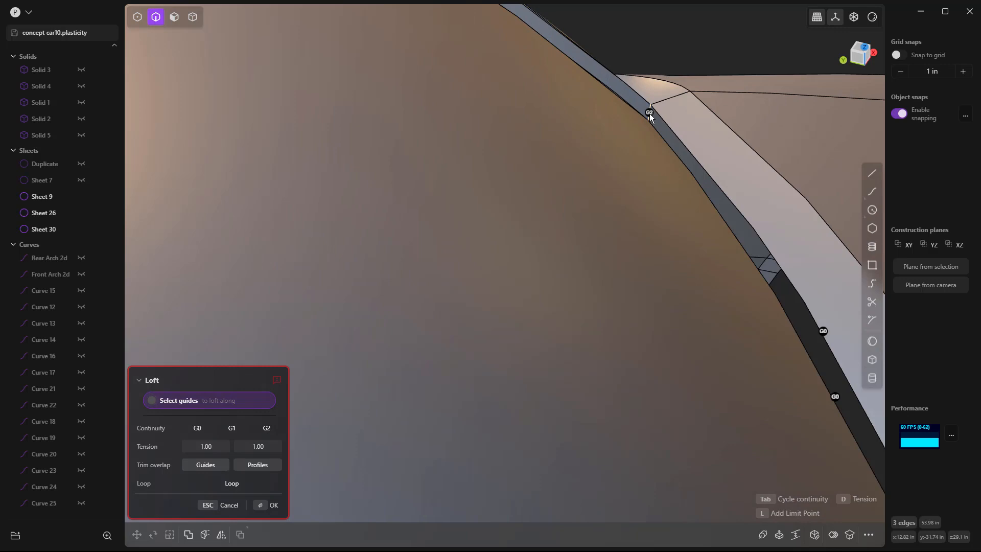
click(649, 114)
key(Return)
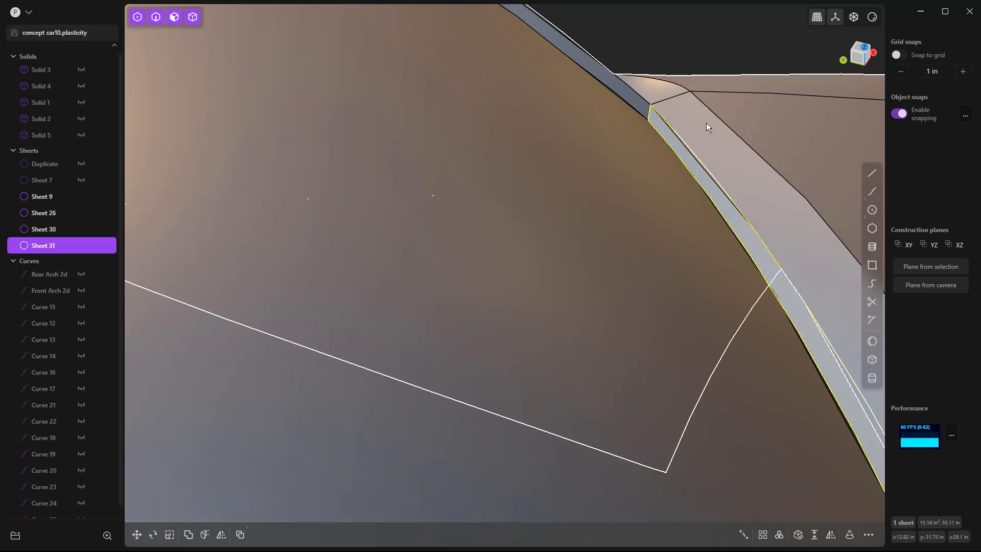
Step: Join the body, the lowered roof and windshield sheet, and the two lofted strips into one sheet
shift+click(631, 102)
shift+click(627, 107)
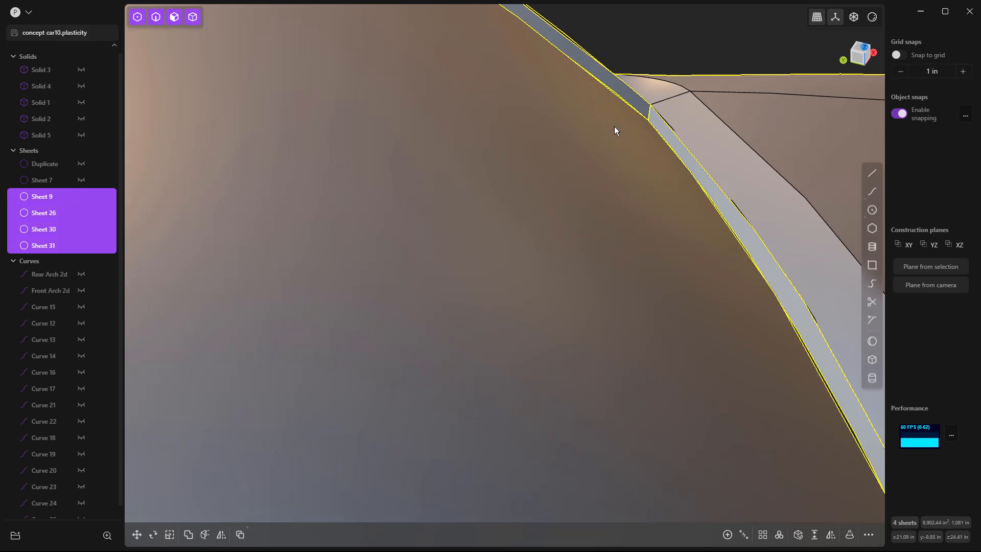
shift+click(614, 126)
scroll(617, 134, down, 5)
key(j)
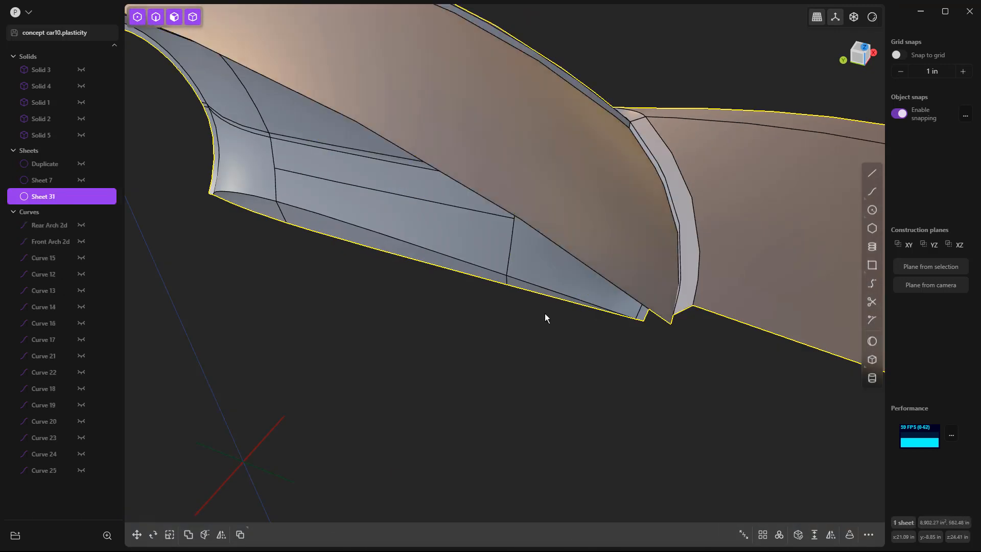
click(548, 342)
Step: Unhide Sheet 7, the piece inside the front bumper opening, and delete it
scroll(551, 339, down, 4)
scroll(553, 333, down, 2)
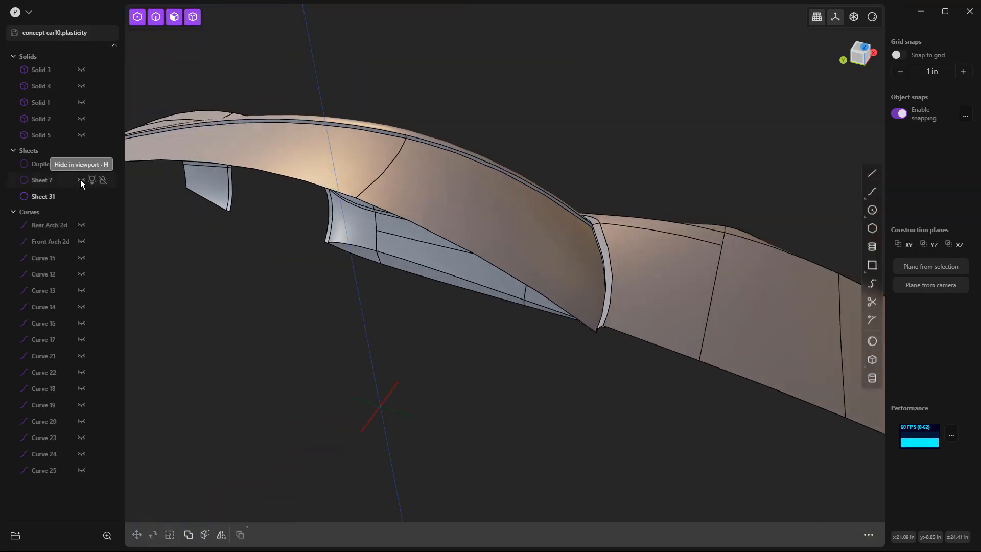
click(81, 179)
scroll(214, 217, down, 5)
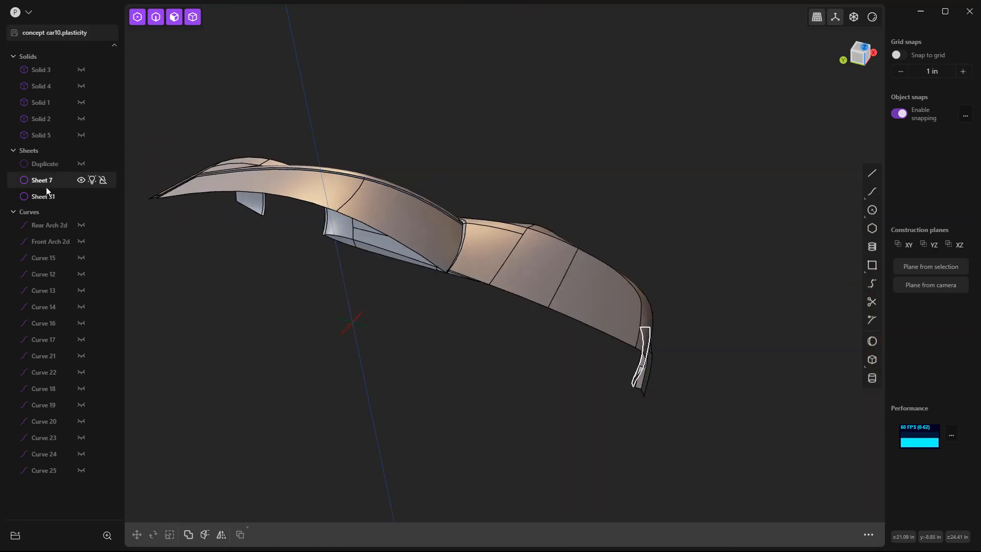
click(49, 184)
middle_drag(245, 278, 202, 255)
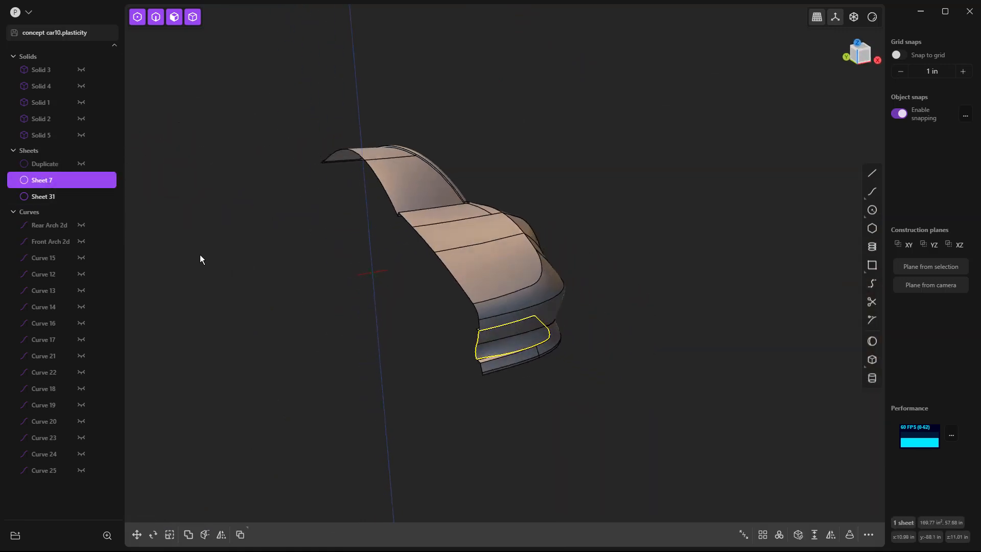
scroll(500, 319, up, 4)
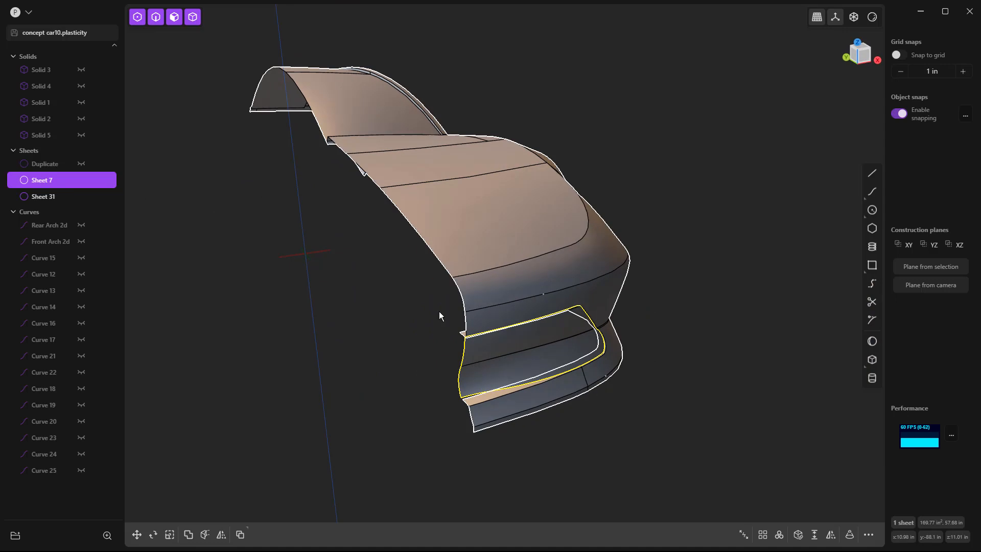
key(Delete)
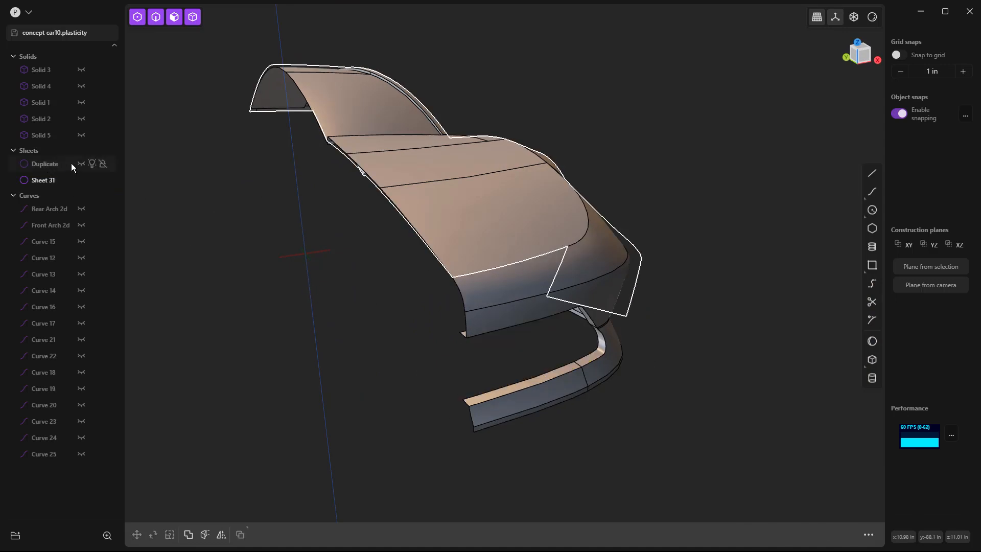
Step: Show the Duplicate sheet to compare it with the joined body from the front and side, and hide it again
click(80, 164)
middle_drag(256, 228, 381, 267)
middle_drag(307, 205, 415, 206)
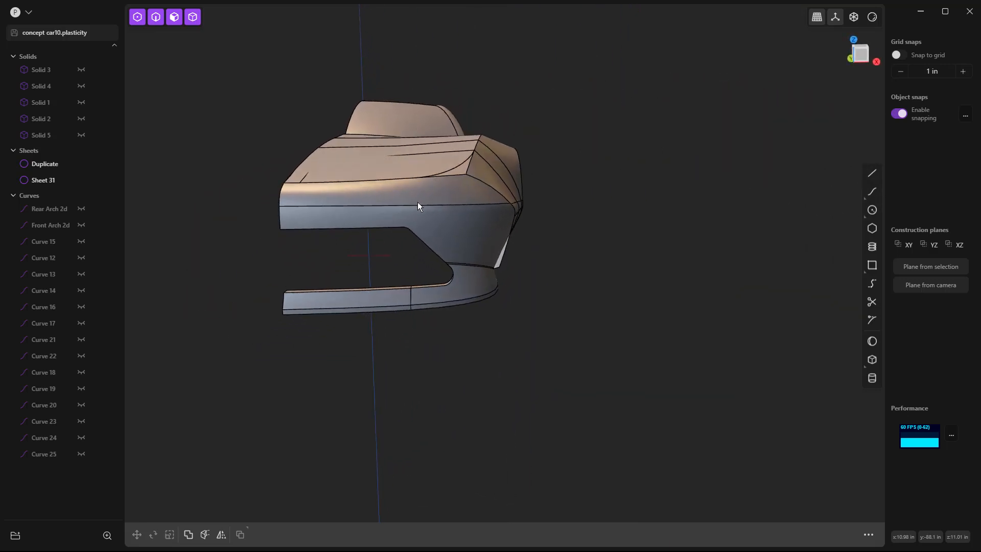
scroll(488, 185, up, 3)
middle_drag(516, 222, 419, 247)
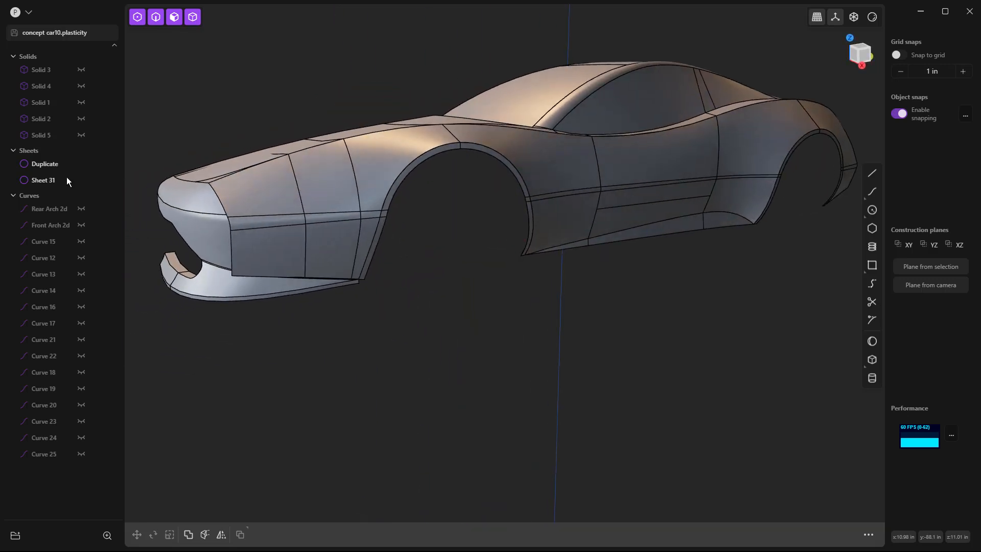
click(81, 163)
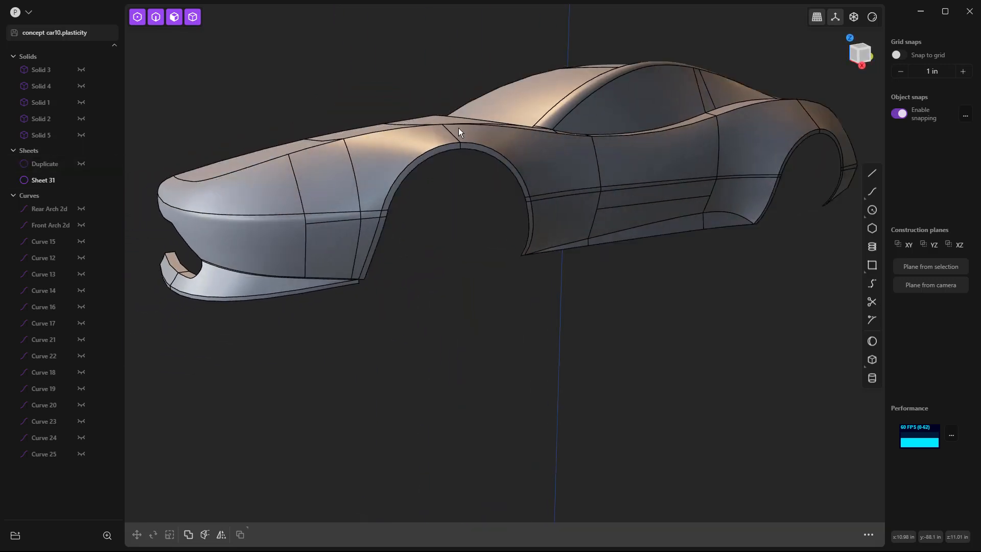
Step: Duplicate the roof face behind the windshield as a separate sheet, cancelling the face offset
scroll(587, 229, down, 2)
middle_drag(587, 229, 741, 182)
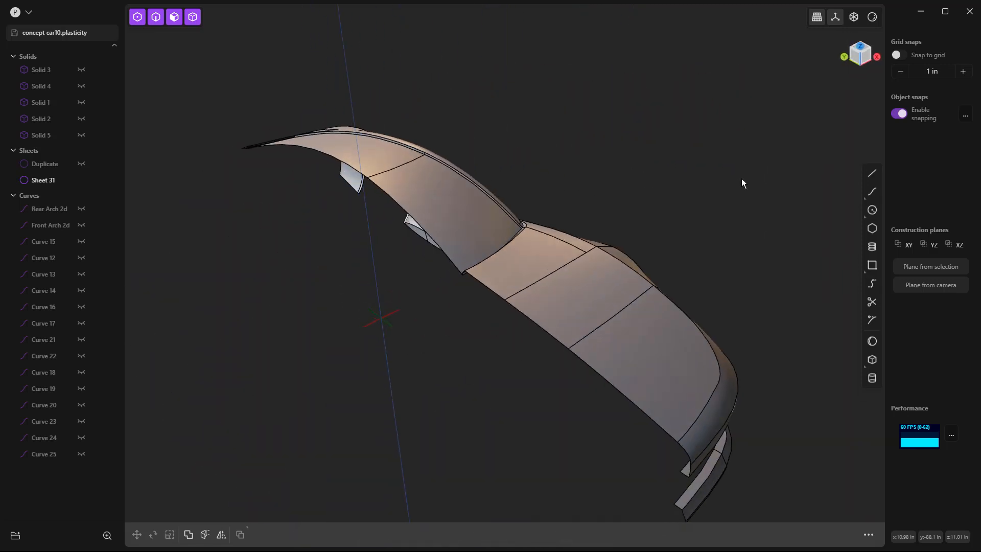
scroll(405, 179, up, 8)
middle_drag(438, 185, 467, 186)
click(517, 184)
click(494, 187)
key(o)
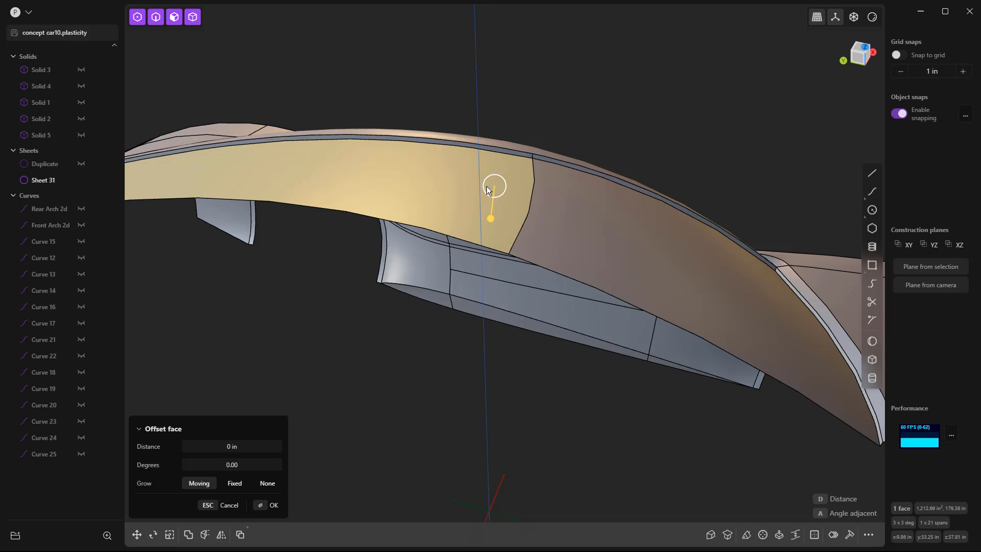
key(Escape)
key(ctrl+d)
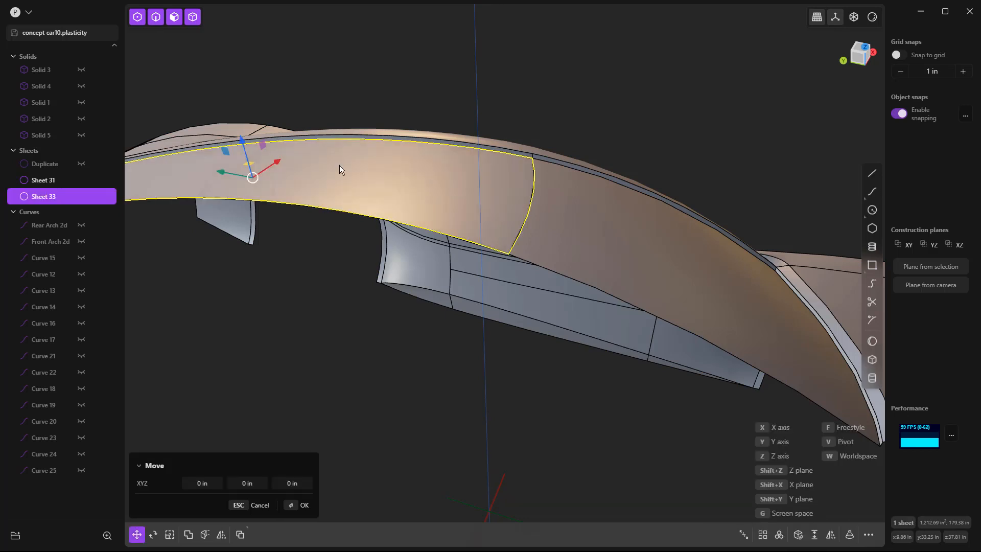
Step: Move the duplicated roof face slightly along the vertical axis and deselect it
drag(241, 141, 240, 139)
right_click(346, 309)
click(347, 309)
Step: Examine the gap between the moved roof face and the body along the windshield and side edges
middle_drag(490, 302, 516, 357)
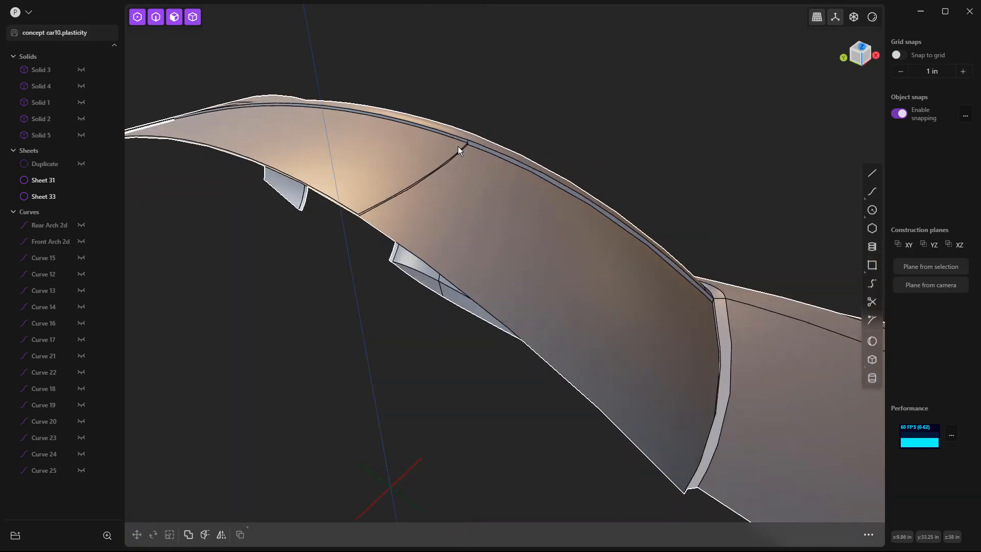
scroll(462, 156, up, 6)
scroll(471, 145, up, 2)
mouse_move(470, 145)
middle_down()
mouse_move(461, 152)
mouse_move(577, 290)
middle_up()
scroll(477, 143, down, 4)
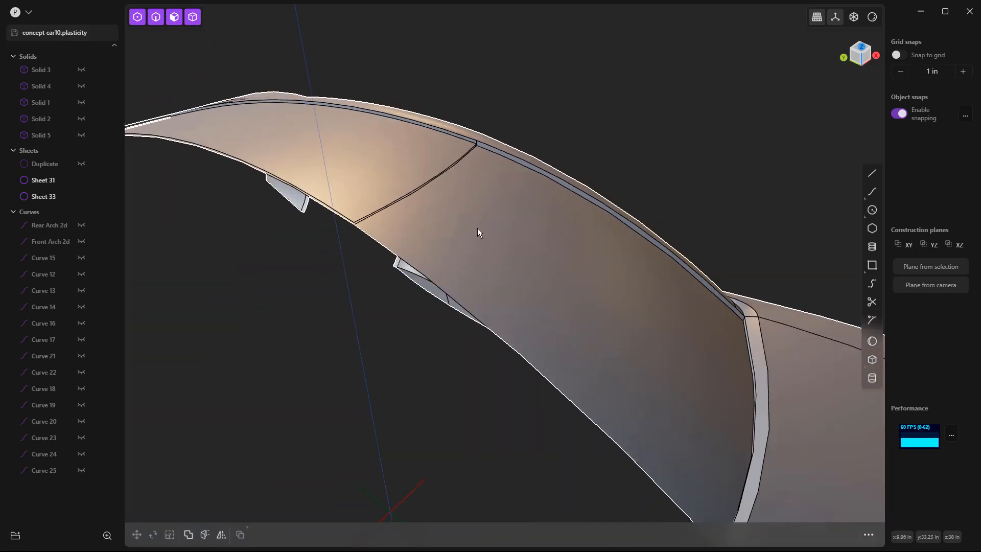
middle_drag(516, 283, 520, 156)
scroll(520, 156, up, 3)
middle_drag(394, 285, 280, 261)
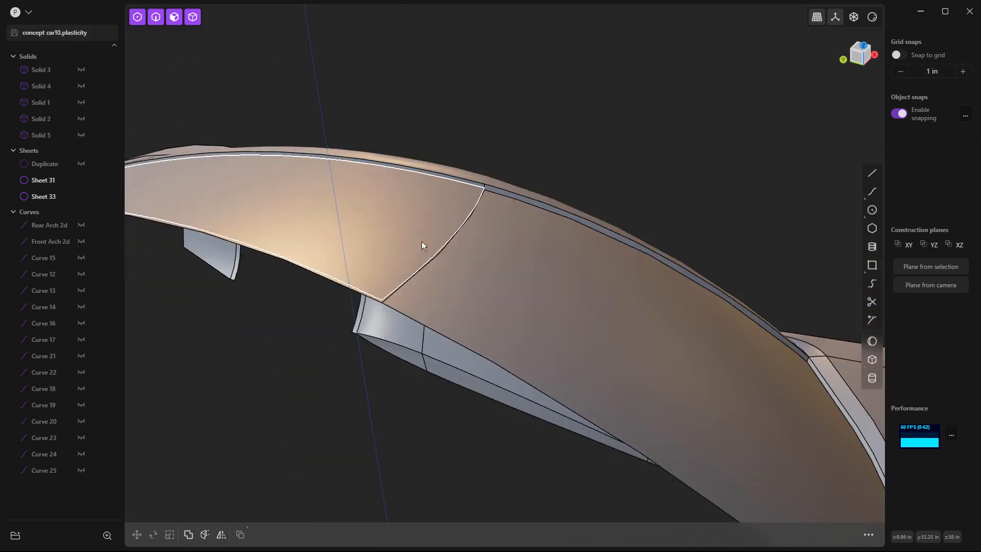
scroll(620, 183, down, 3)
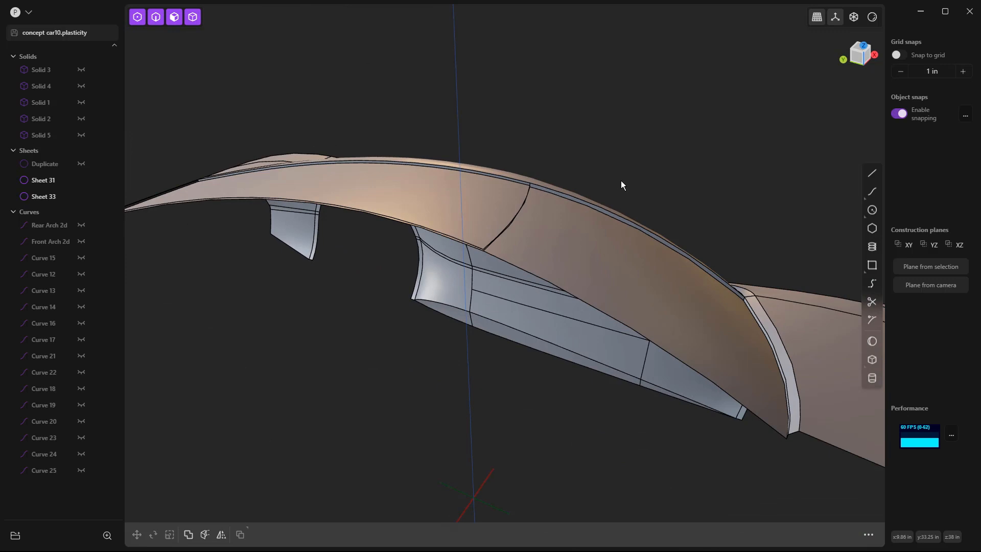
Step: In top view, draw an outward line about 11 in long from the roof's centreline midpoint and a slanted line about 44 in across the body
key(KP_7)
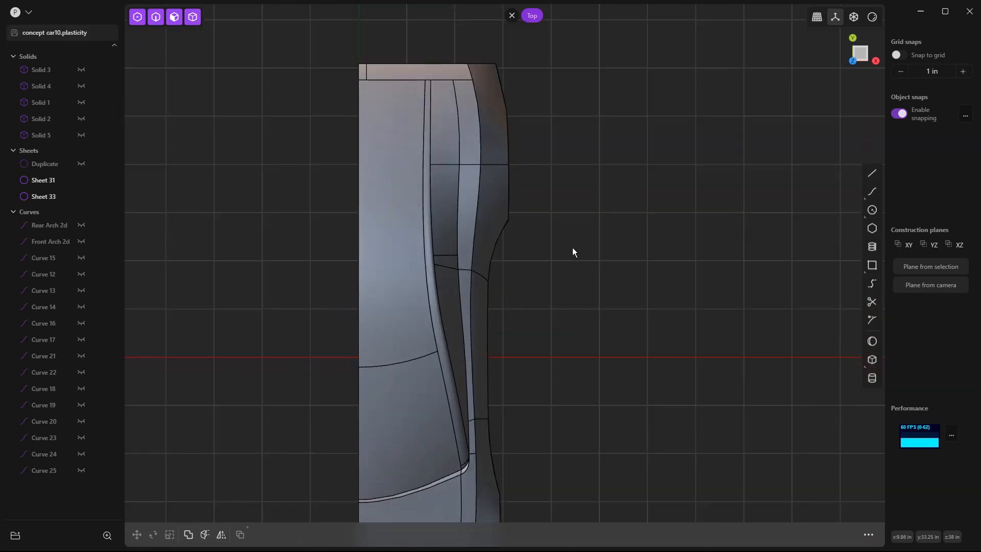
click(873, 173)
scroll(348, 219, up, 2)
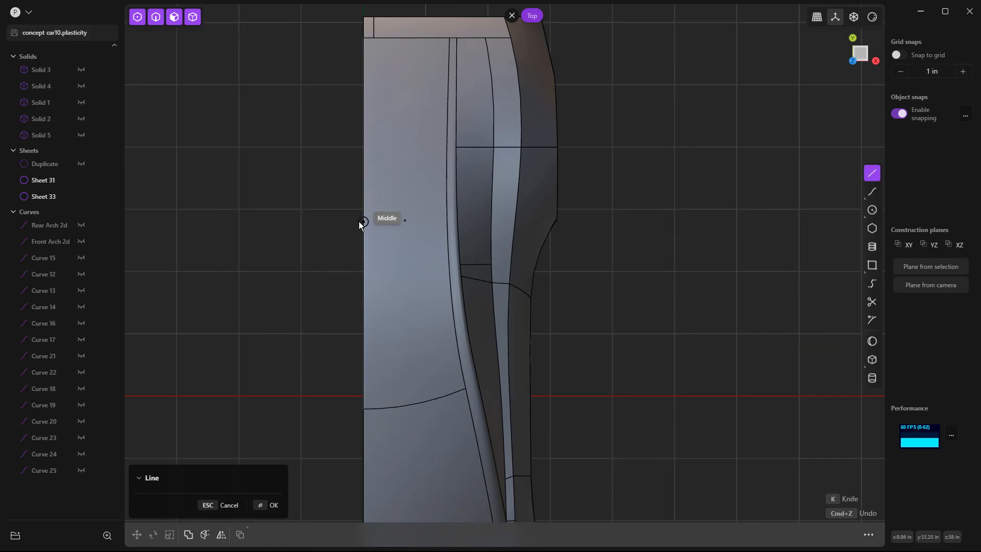
click(361, 222)
click(305, 222)
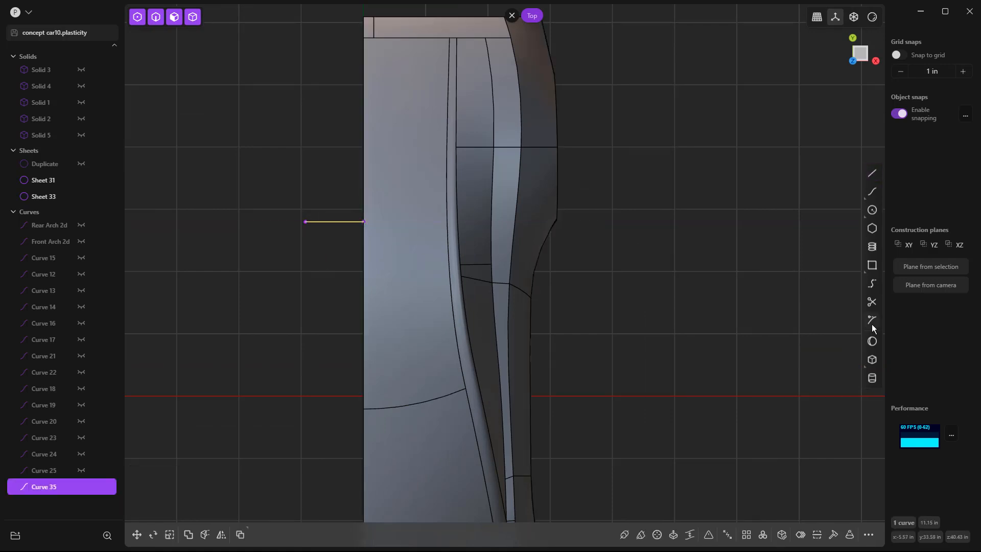
click(872, 173)
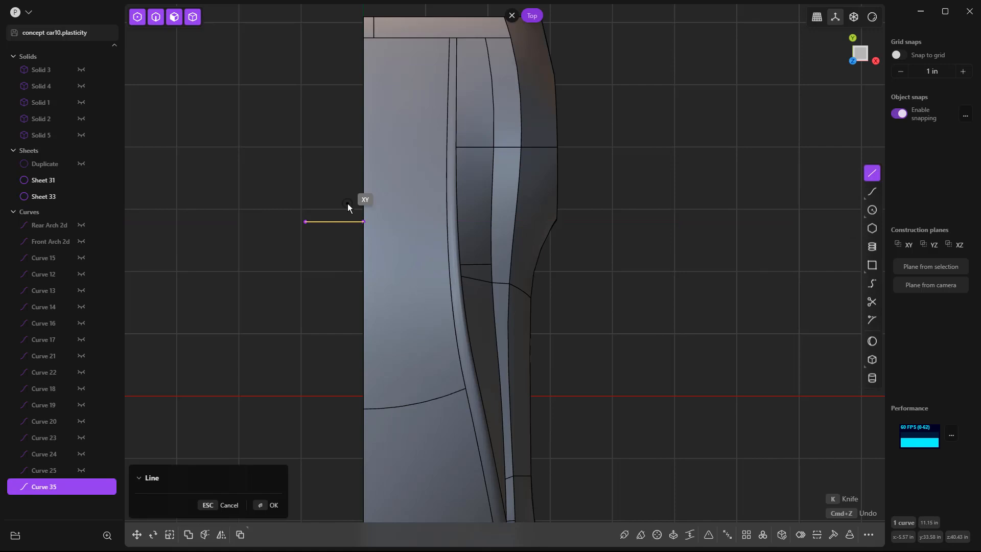
click(363, 221)
click(586, 267)
Step: Bridge the two lines at T 0.00 and 0.938, with G1 start curvature and G0 end curvature
click(872, 283)
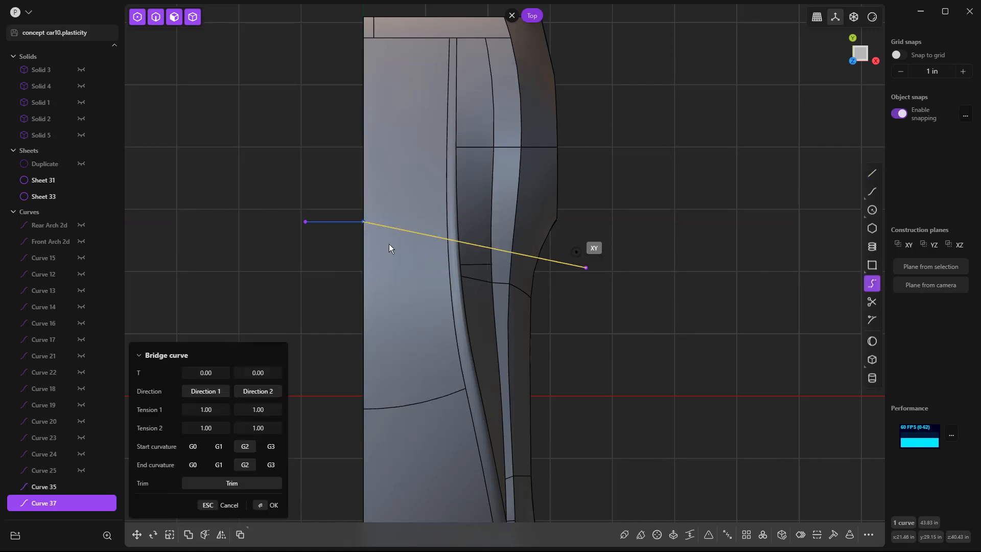
click(343, 224)
click(572, 275)
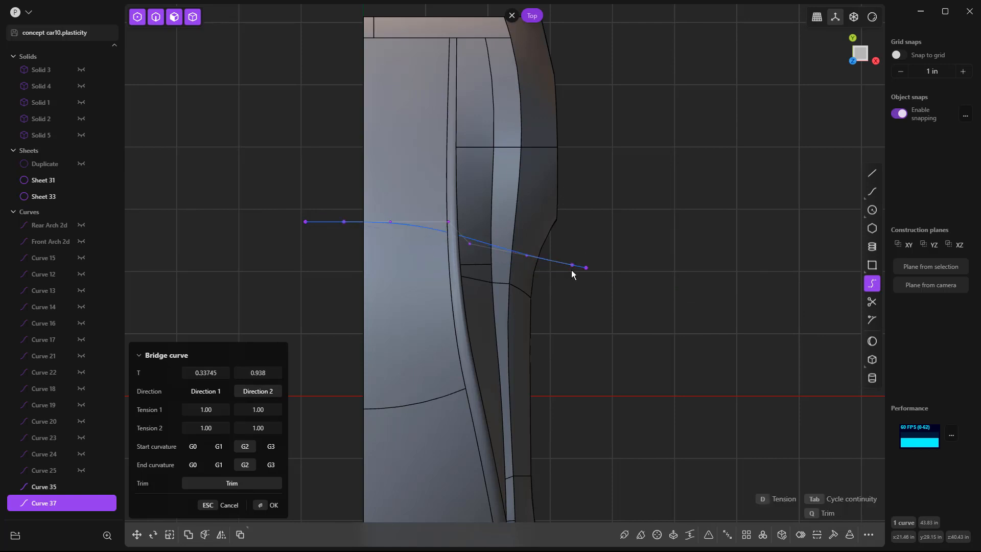
drag(215, 373, 206, 373)
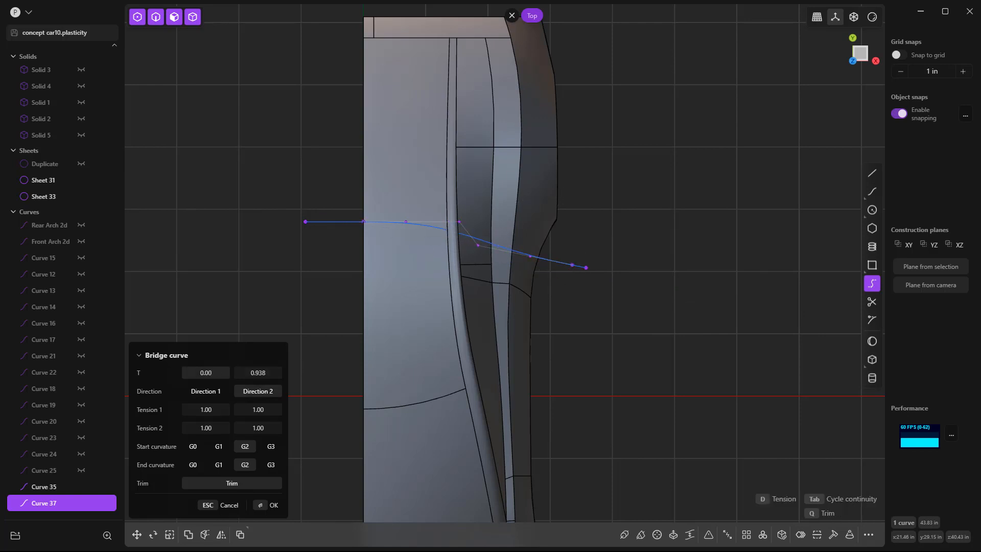
click(219, 447)
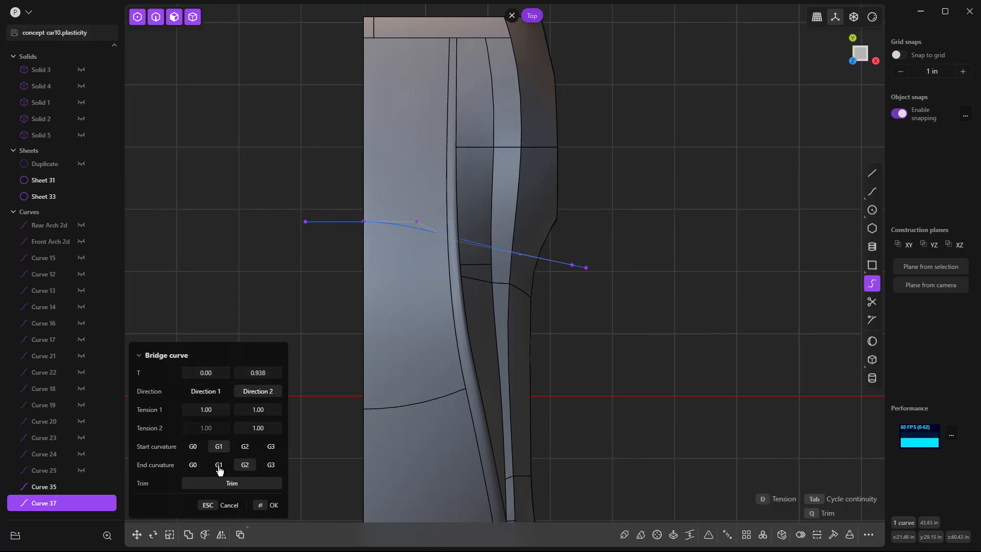
click(198, 466)
key(Return)
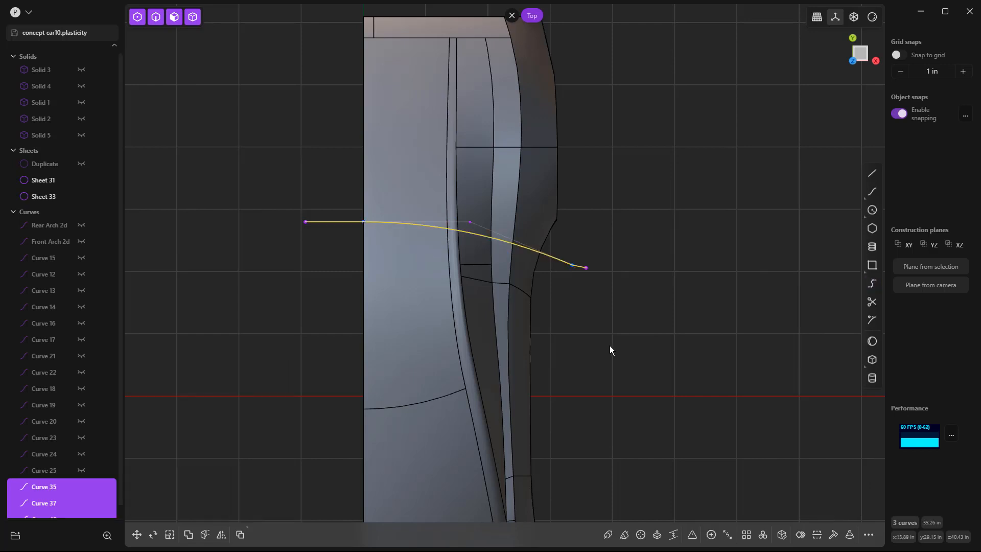
Step: Cut the duplicated roof face with the bridged line curves
key(c)
click(409, 278)
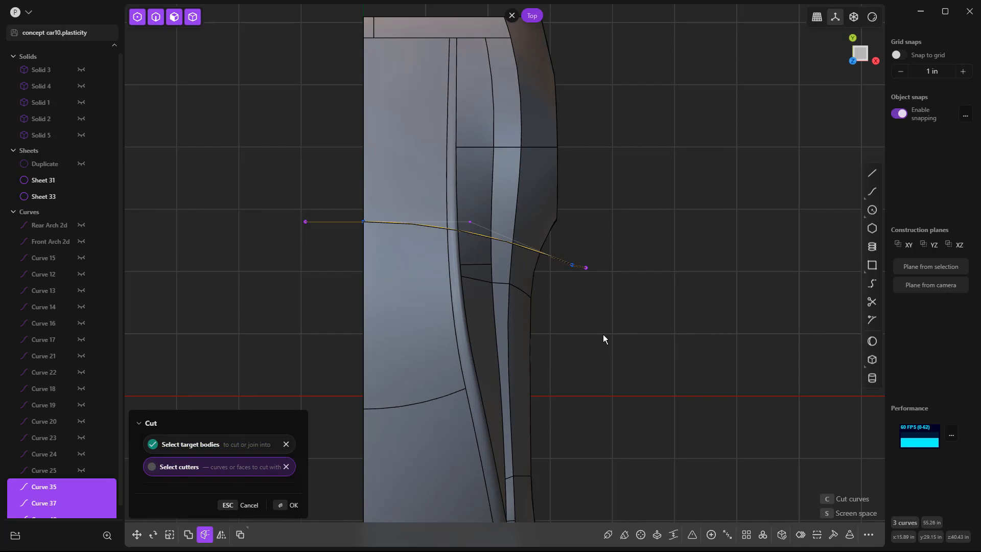
key(Return)
Step: Delete the three cutting curves and the rear piece of the cut duplicated roof face
click(554, 259)
key(Delete)
click(580, 266)
key(Delete)
click(337, 222)
key(Delete)
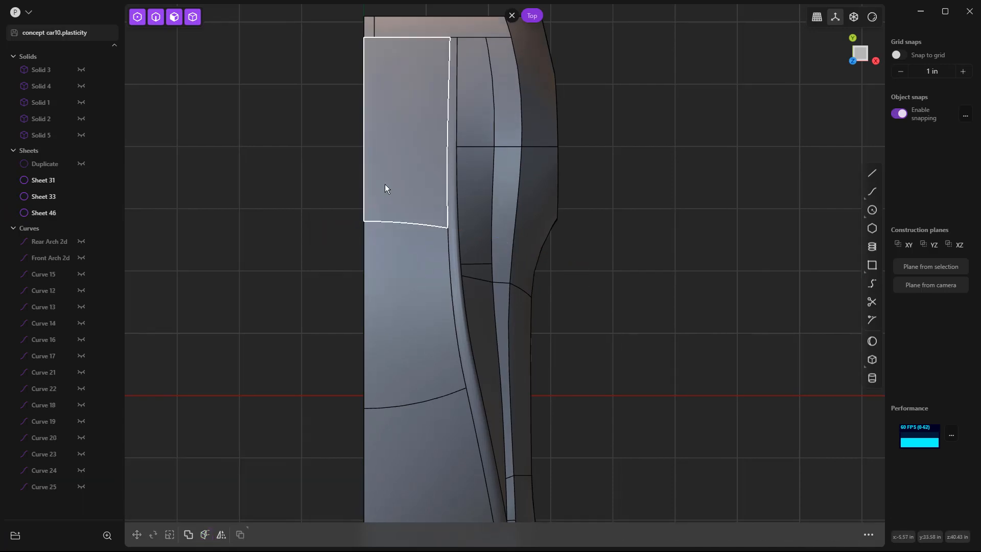
click(385, 190)
key(Delete)
Step: Examine the trimmed roof sheet and its cut rear edge against the body from several angles
middle_drag(445, 258, 667, 269)
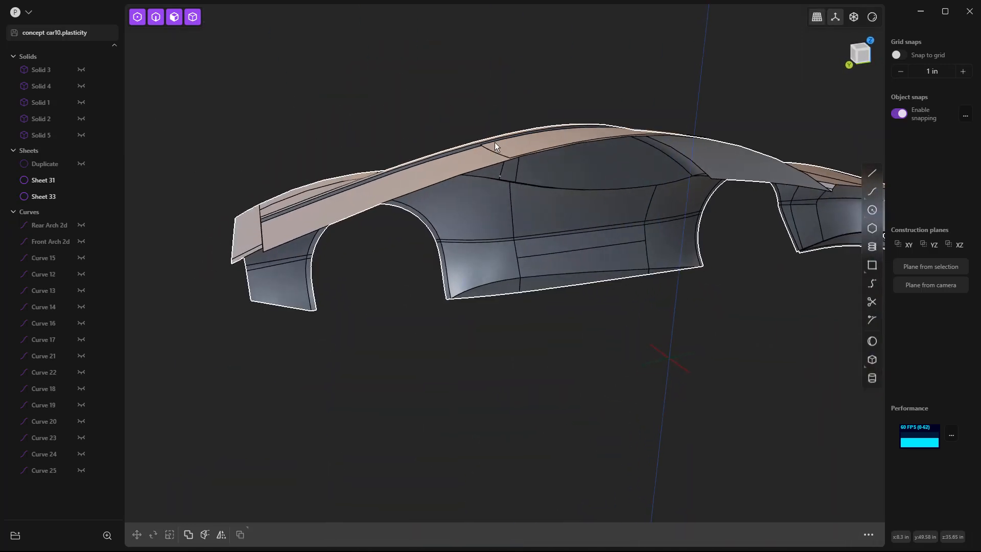
scroll(495, 148, up, 8)
scroll(501, 167, down, 5)
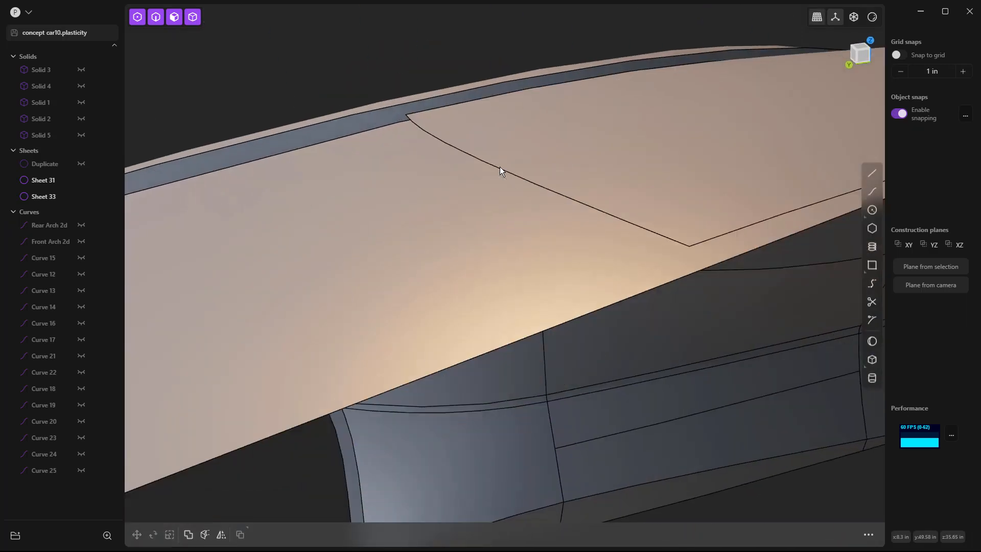
scroll(433, 156, down, 10)
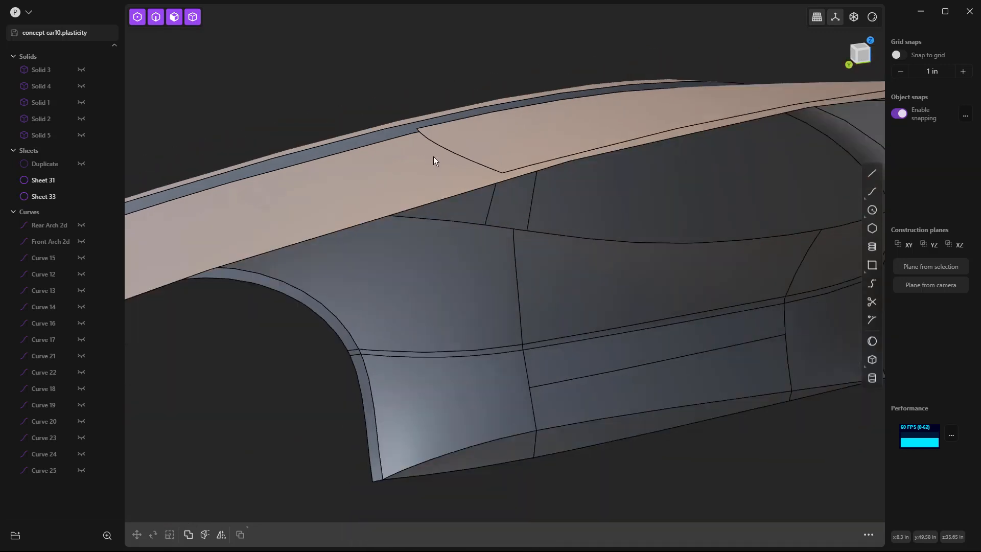
middle_drag(457, 261, 438, 226)
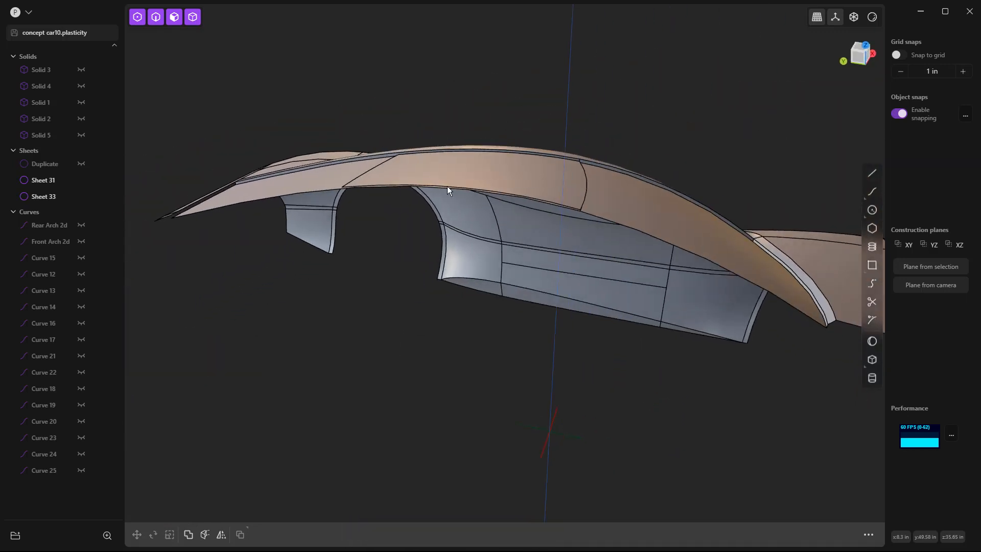
click(449, 164)
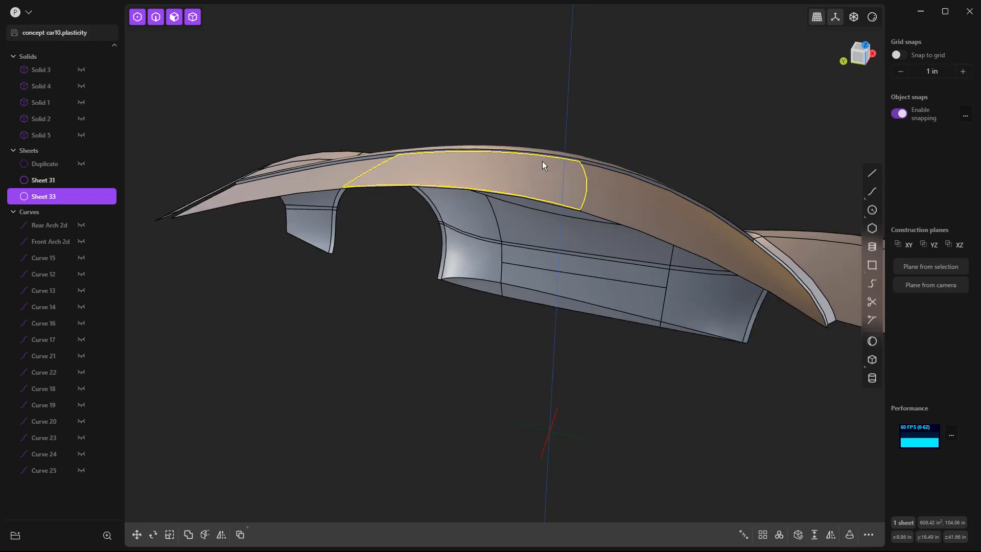
middle_drag(343, 183, 470, 182)
scroll(406, 192, up, 5)
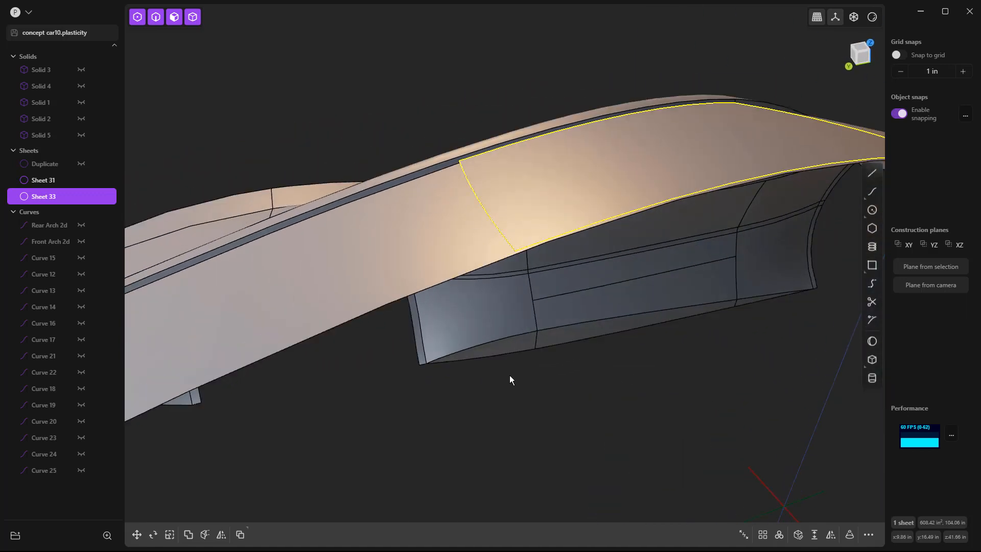
click(515, 391)
Step: Duplicate the trimmed roof sheet's rear edge as a separate curve in place
click(469, 182)
key(e)
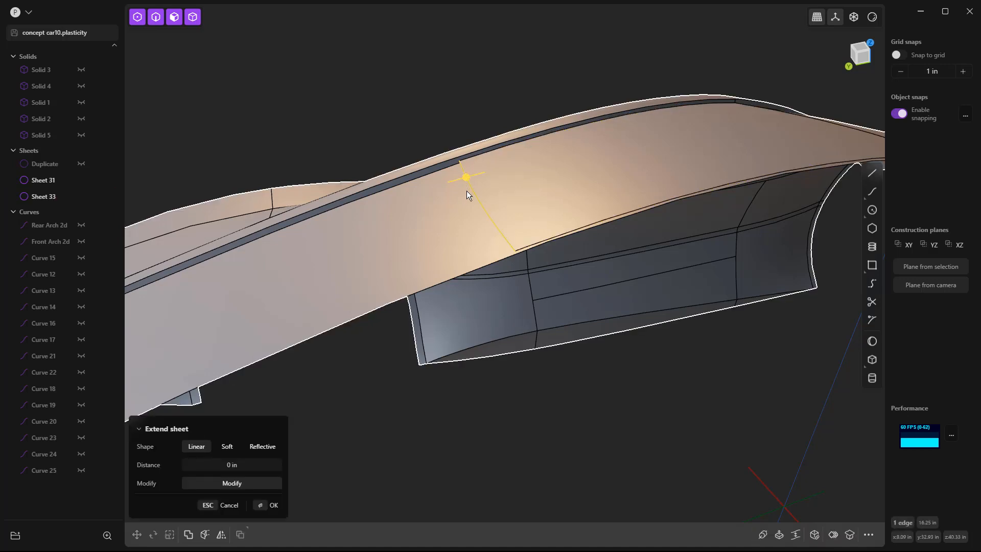
key(shift+d)
right_click(500, 379)
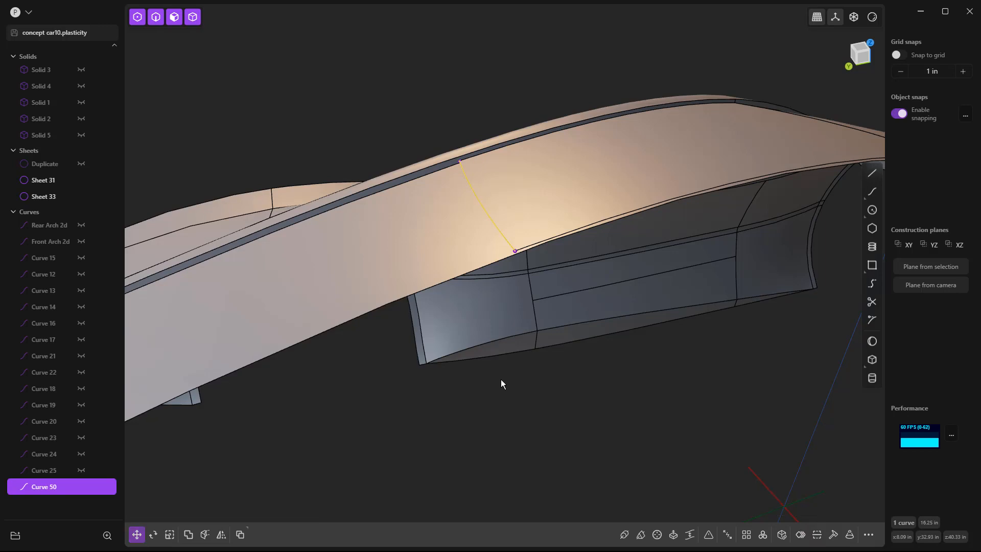
Step: Try to cut the body with the duplicated edge curve, and delete that curve
key(c)
click(445, 217)
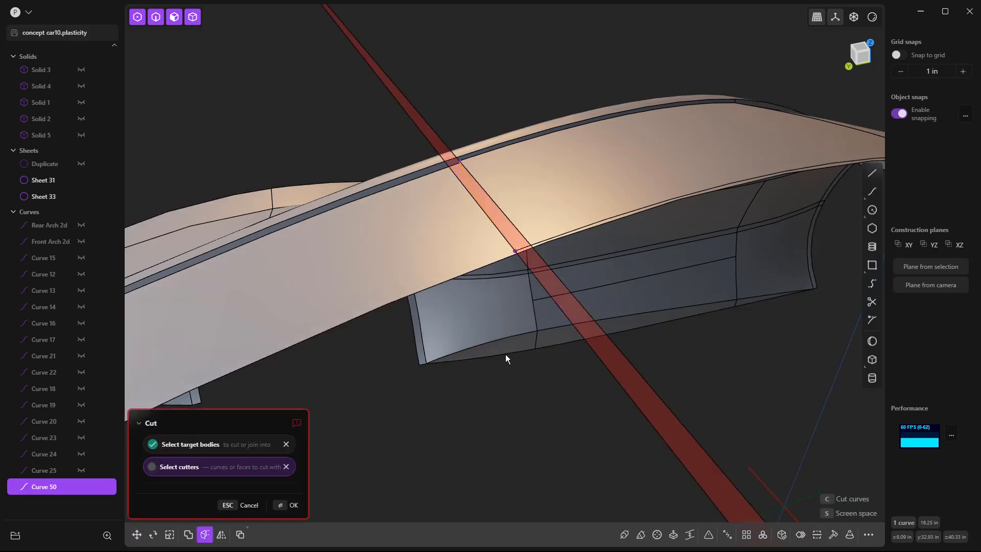
right_click(518, 433)
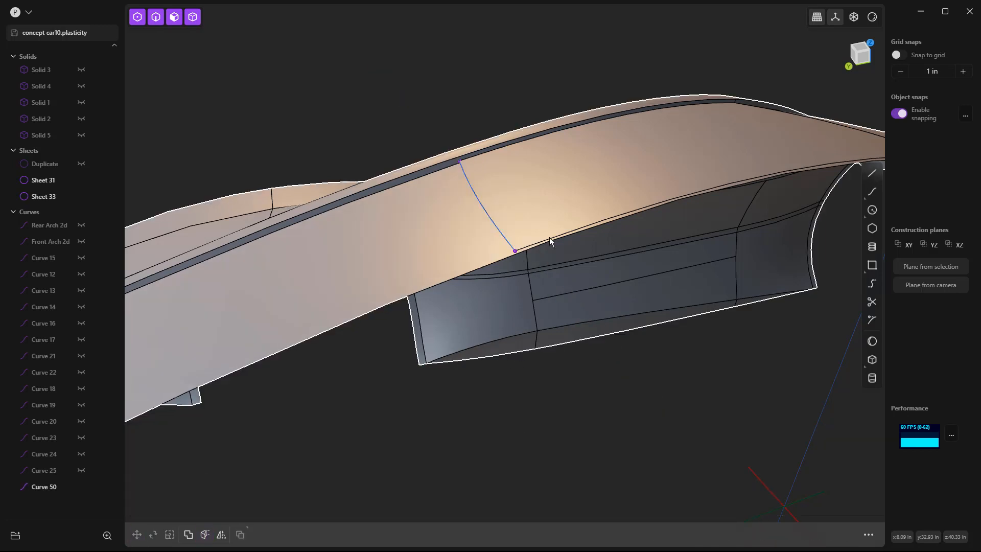
click(486, 209)
key(Delete)
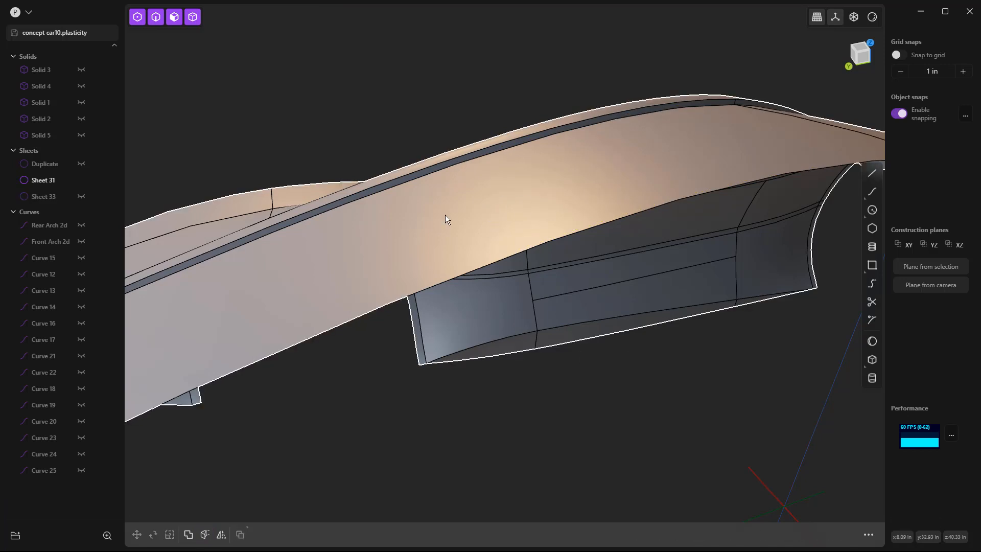
Step: Undo back through the edge duplication and the earlier deletions to recover the cutting curves and the rear roof piece
middle_drag(495, 198, 431, 231)
key(ctrl+z)
key(ctrl+z)
key(ctrl+z)
key(ctrl+z)
key(ctrl+z)
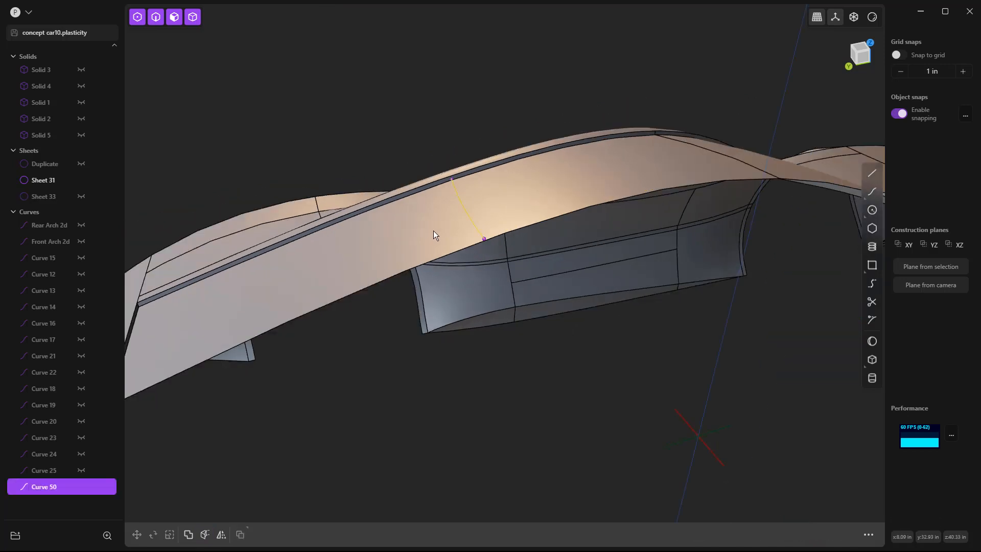
key(ctrl+z)
key(ctrl+z)
key(ctrl+z)
key(ctrl+z)
key(ctrl+z)
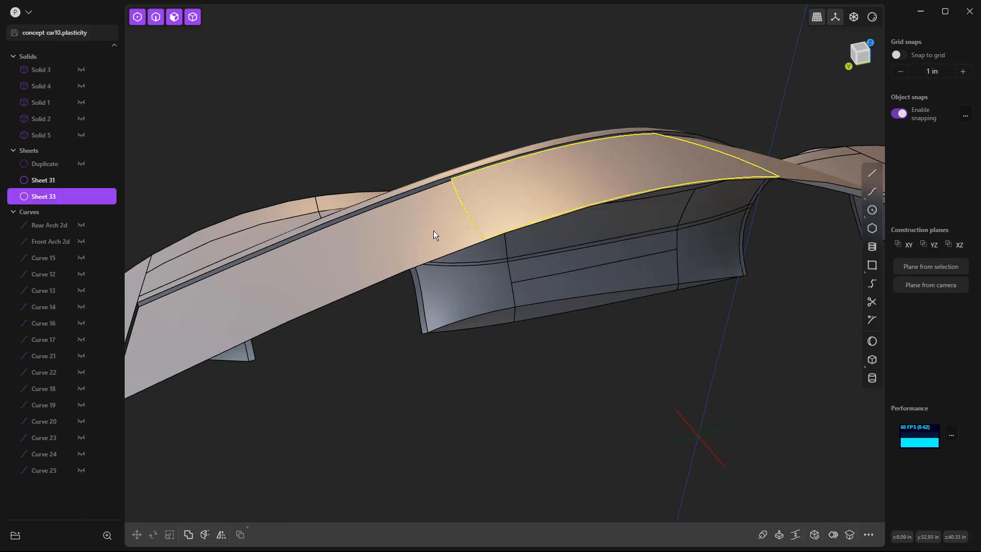
key(ctrl+z)
key(ctrl+z)
key(ctrl+z)
key(ctrl+z)
key(ctrl+z)
key(ctrl+z)
key(ctrl+z)
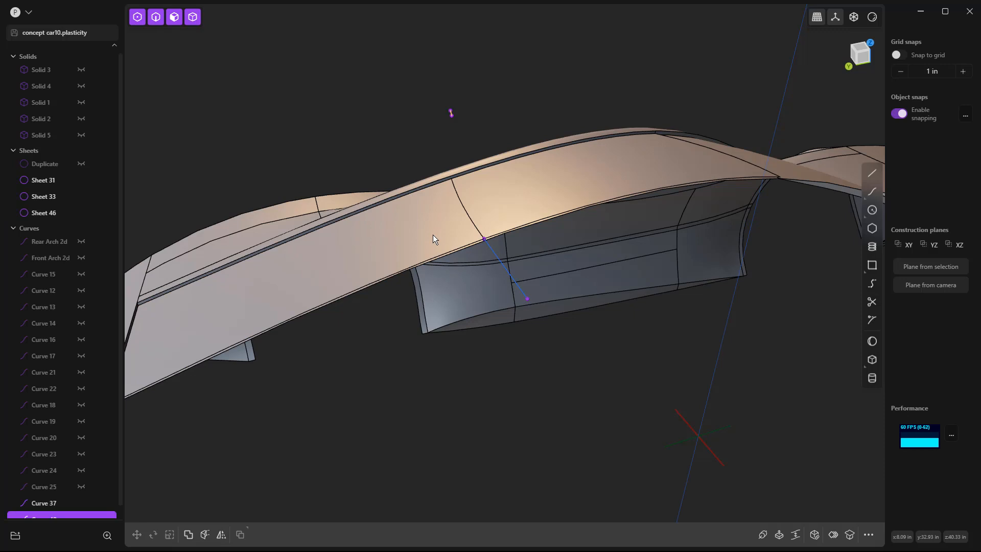
Step: Delete the rear piece of the duplicated roof face and cut the body with the bridge curve
click(438, 231)
key(Delete)
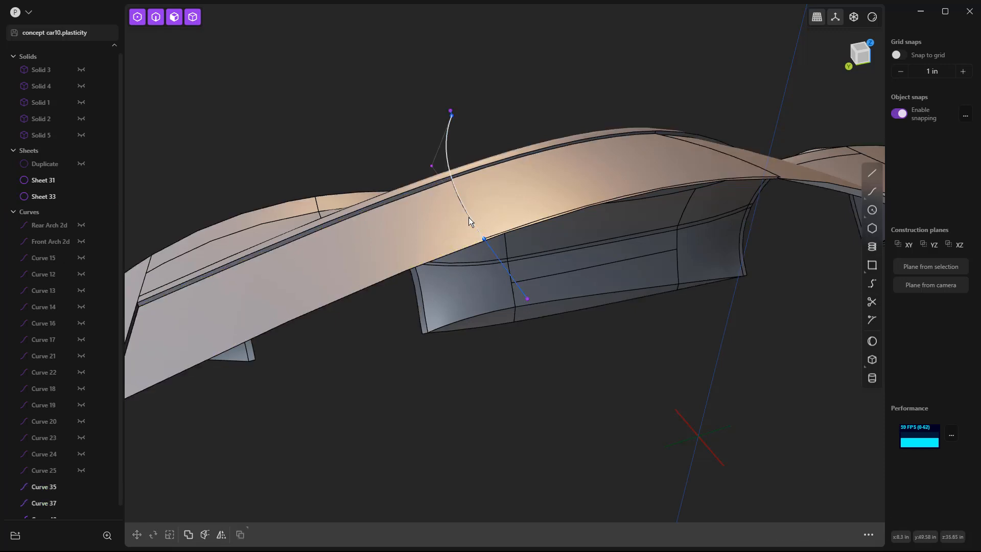
click(470, 218)
key(c)
click(447, 246)
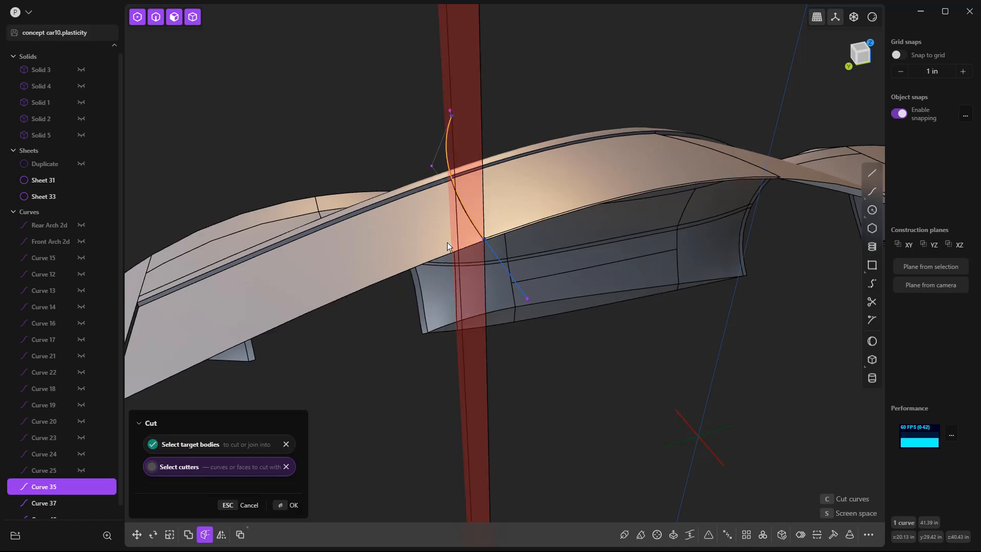
key(Return)
Step: Delete the leftover line curves used for the cuts
key(Escape)
click(499, 259)
key(Delete)
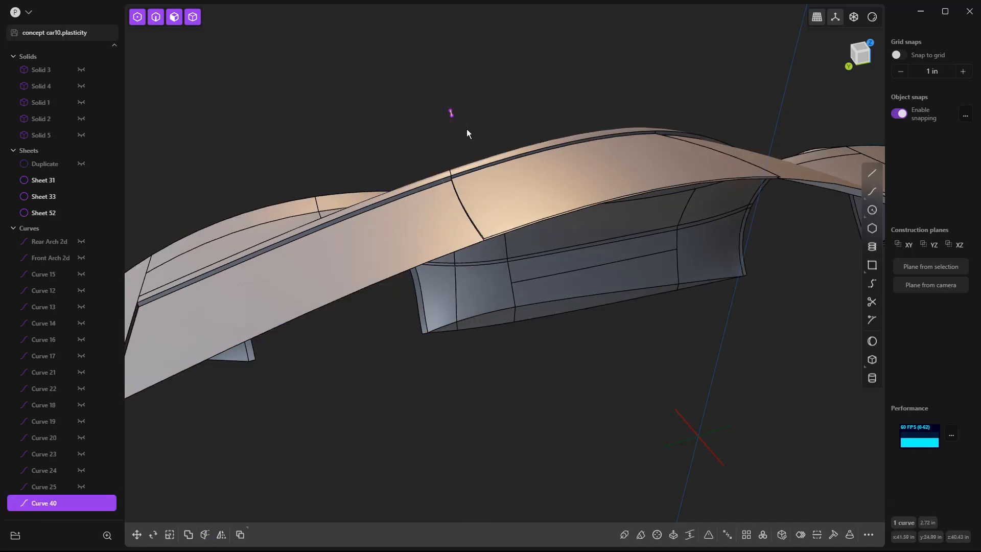
Step: Hide the trimmed roof sheet and delete the matching roof face from the front body sheet
click(493, 207)
key(Escape)
click(513, 195)
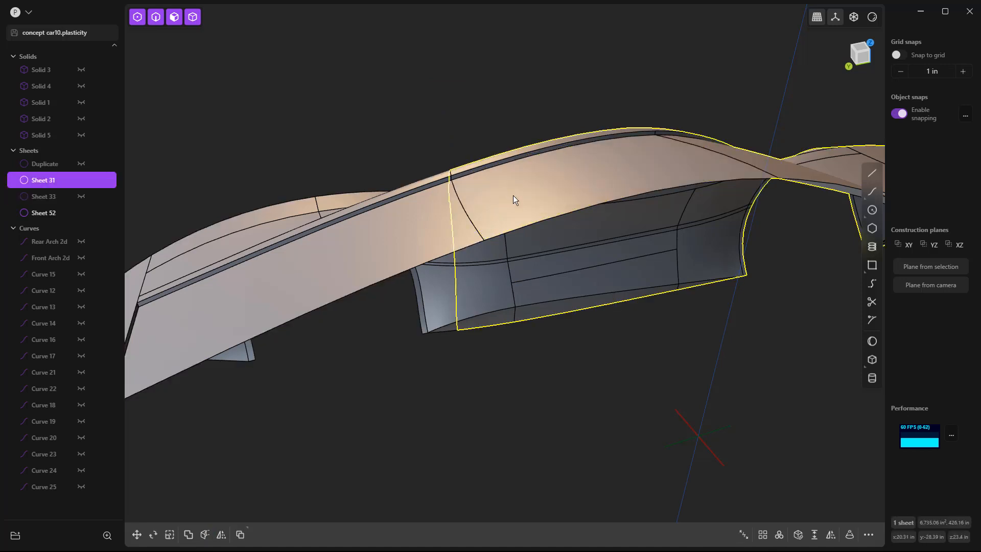
click(512, 196)
key(Delete)
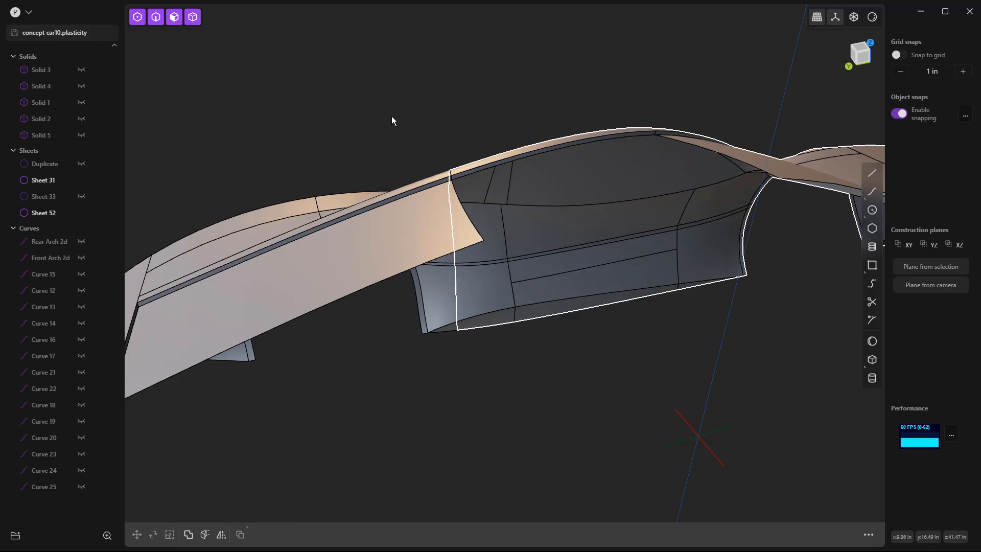
Step: Show Sheet 33 again and check its fit against the rear body piece
click(80, 196)
mouse_move(345, 142)
middle_down()
mouse_move(171, 149)
mouse_move(236, 154)
mouse_move(397, 118)
mouse_move(348, 135)
middle_up()
scroll(460, 169, up, 8)
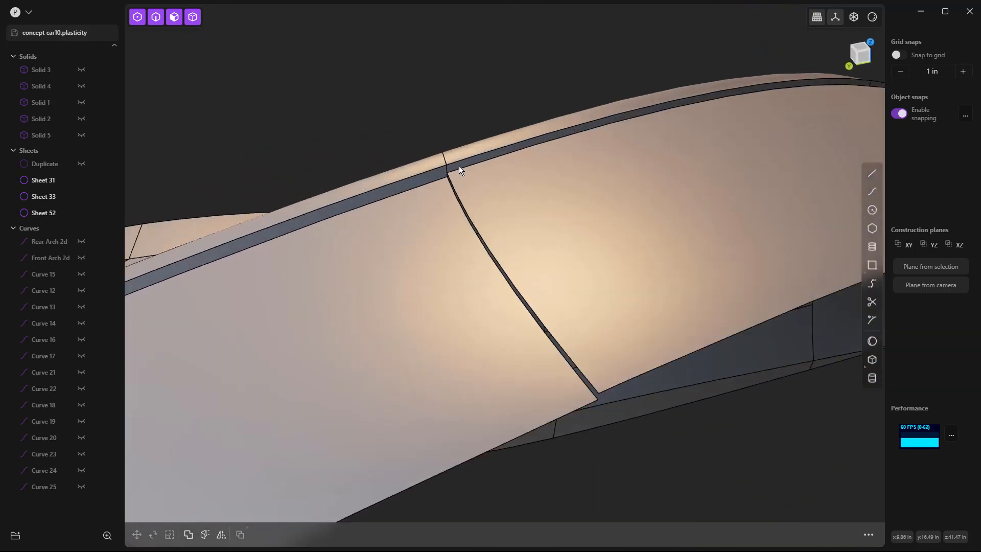
Step: Delete the narrow ledge face between the front roof panel and the side rail
click(453, 167)
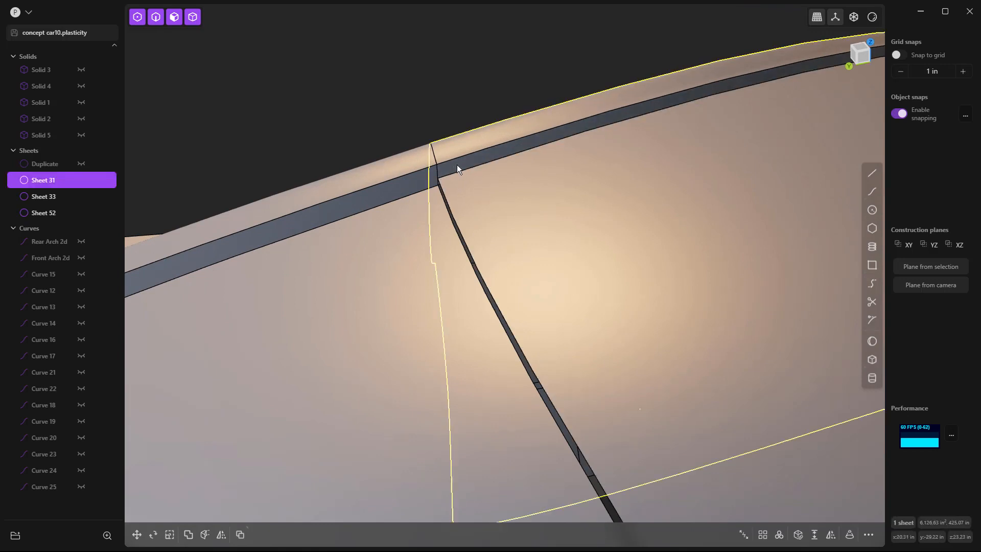
key(o)
middle_drag(443, 177, 490, 165)
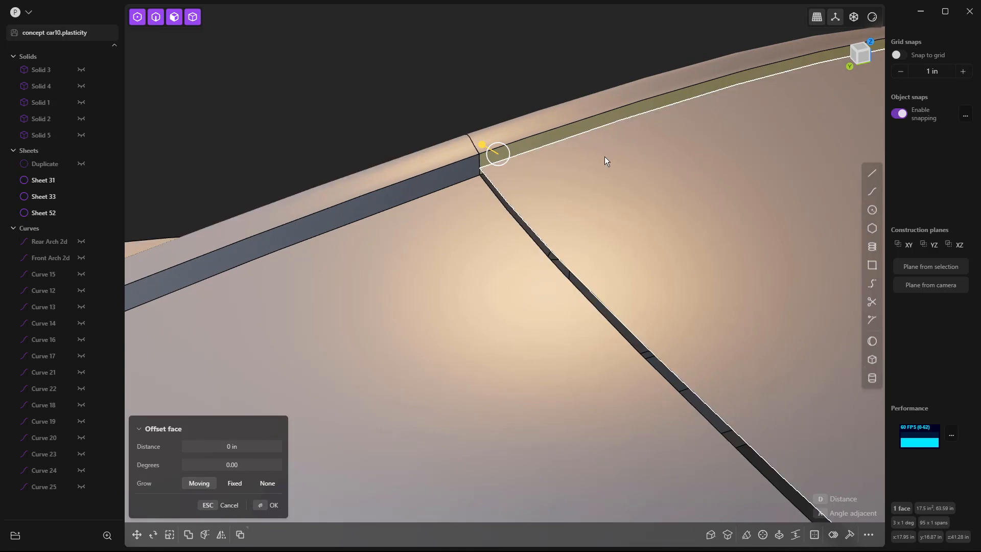
scroll(598, 135, down, 5)
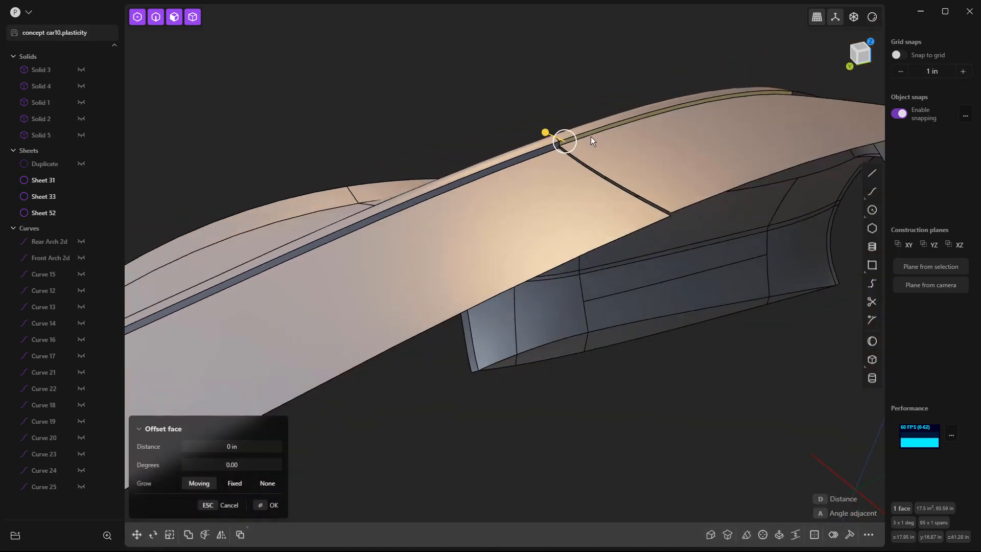
middle_drag(639, 133, 590, 130)
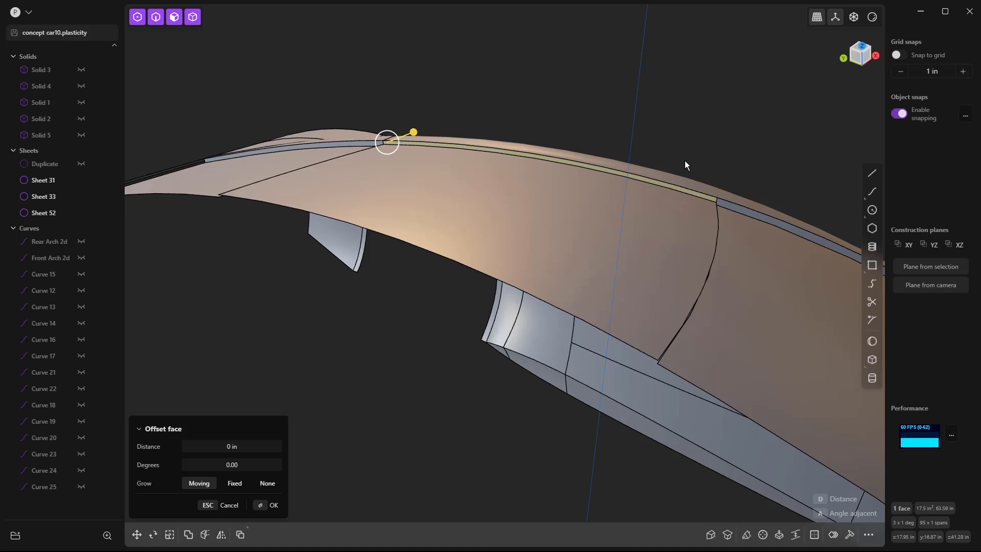
key(Escape)
middle_drag(718, 203, 522, 243)
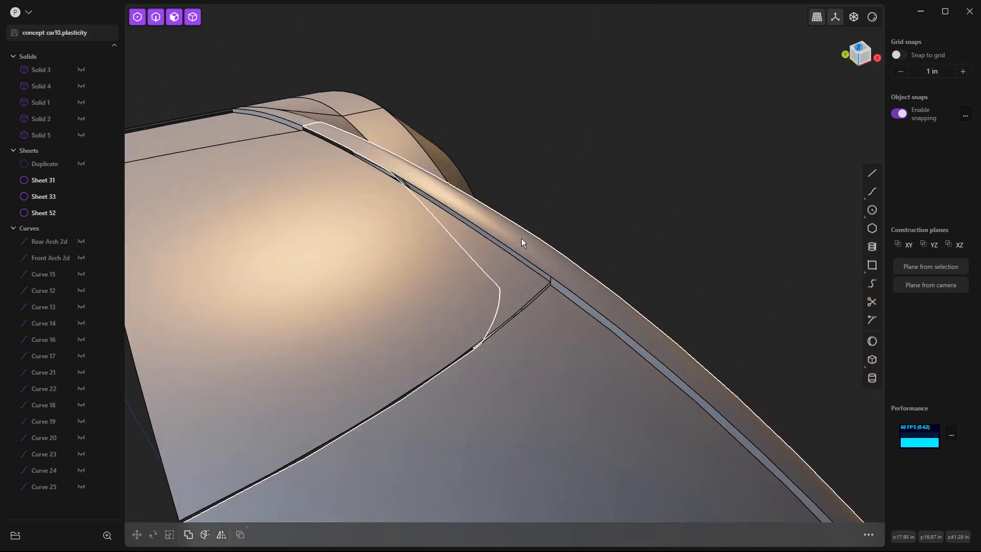
key(2)
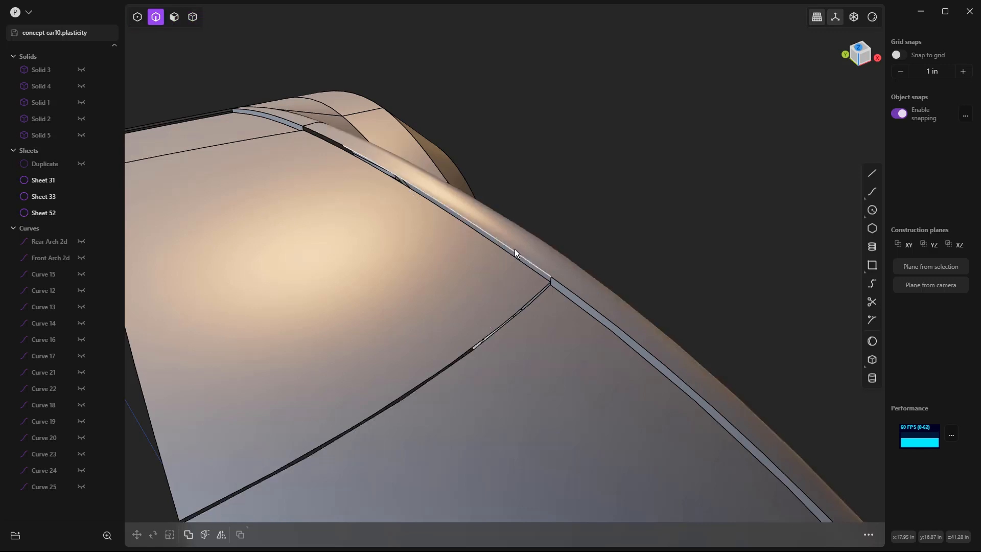
click(514, 249)
key(e)
click(332, 140)
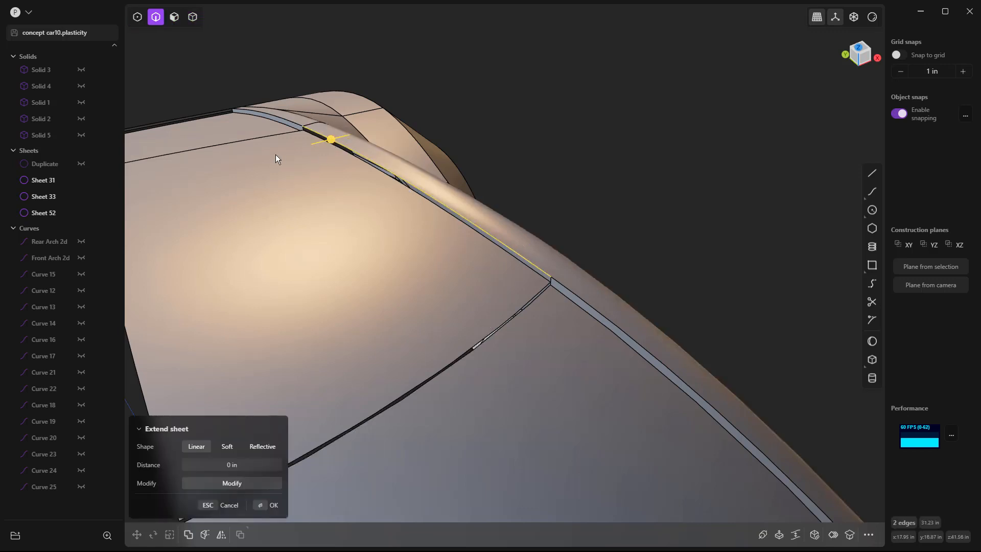
click(502, 106)
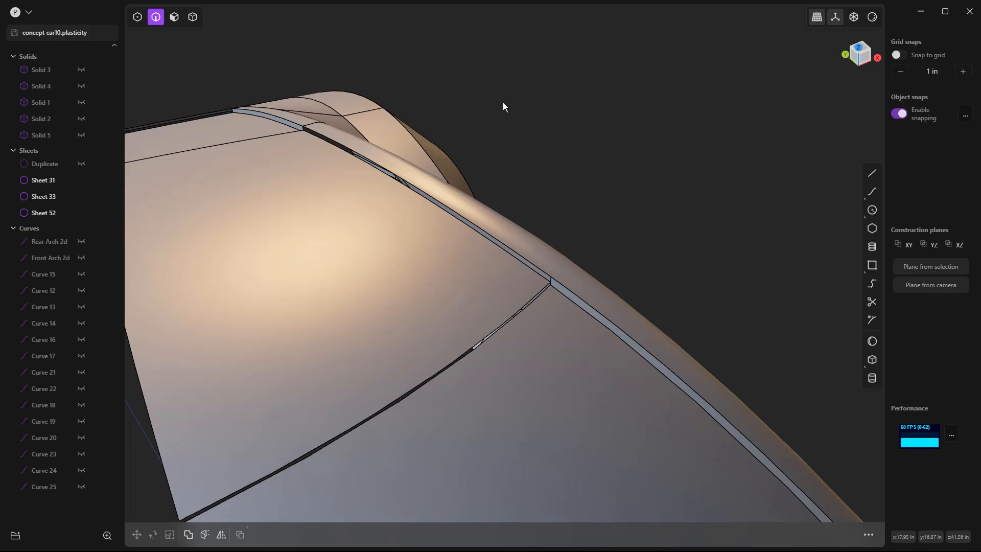
Step: Cut roof panel Sheet 33 lengthwise near its outer edge and delete the outer strip
key(ctrl+r)
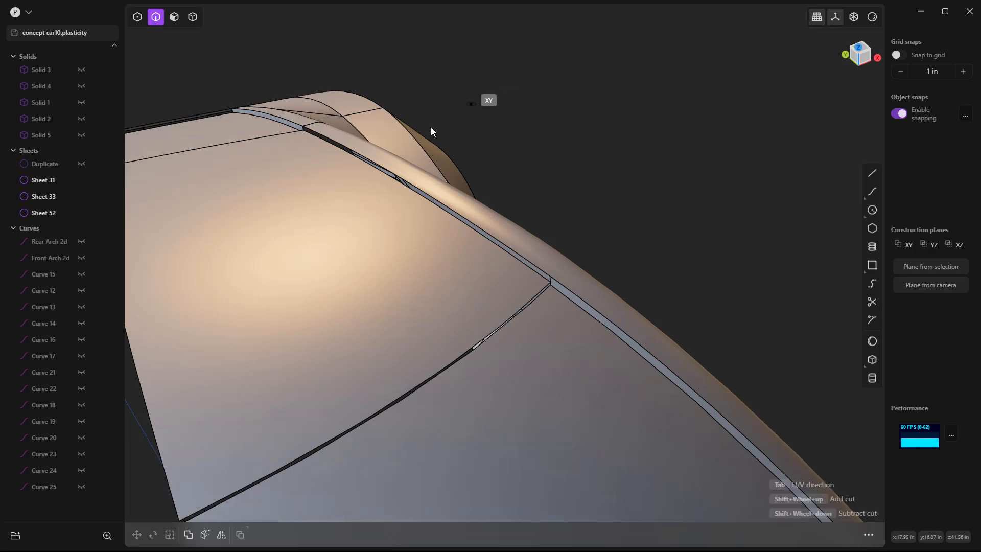
key(Tab)
click(342, 200)
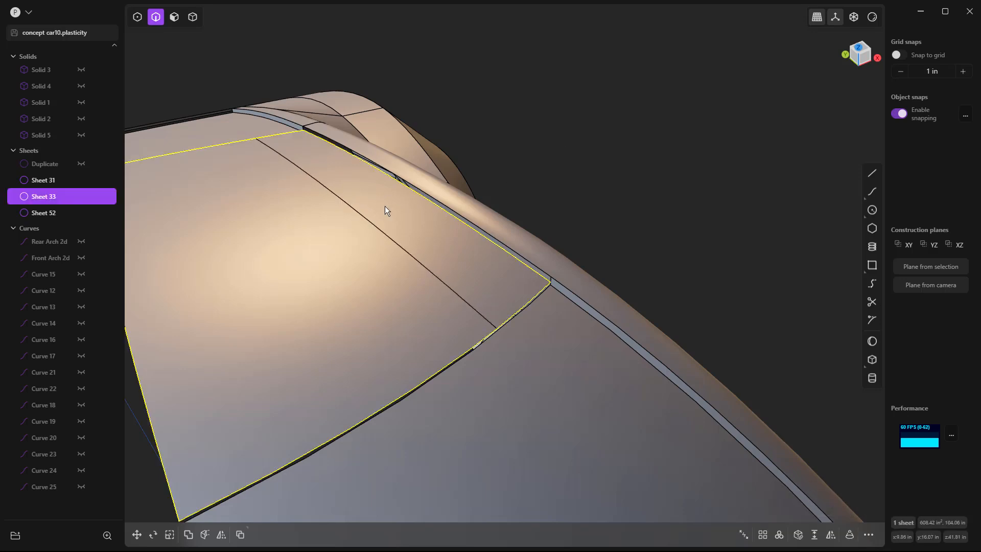
key(Escape)
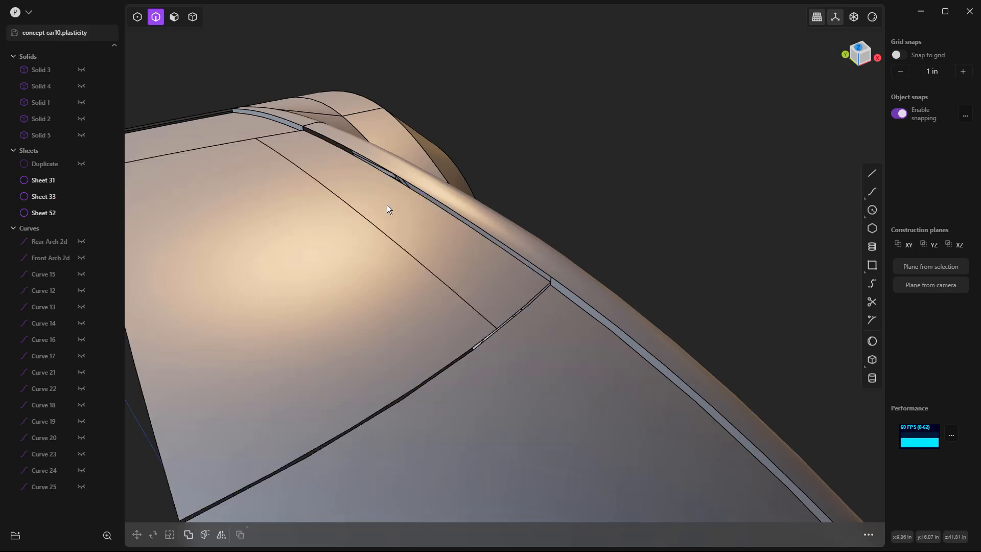
key(5)
click(381, 200)
click(385, 200)
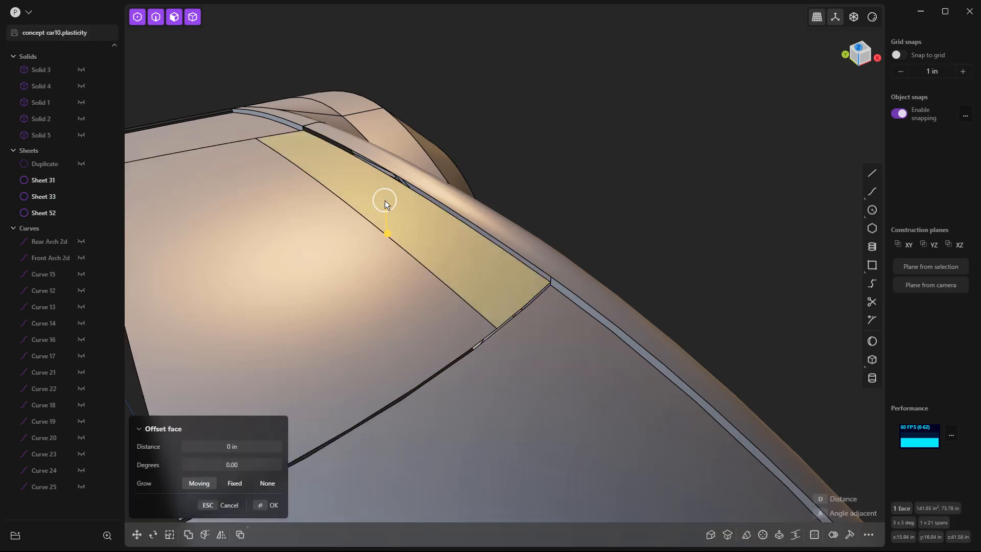
key(Delete)
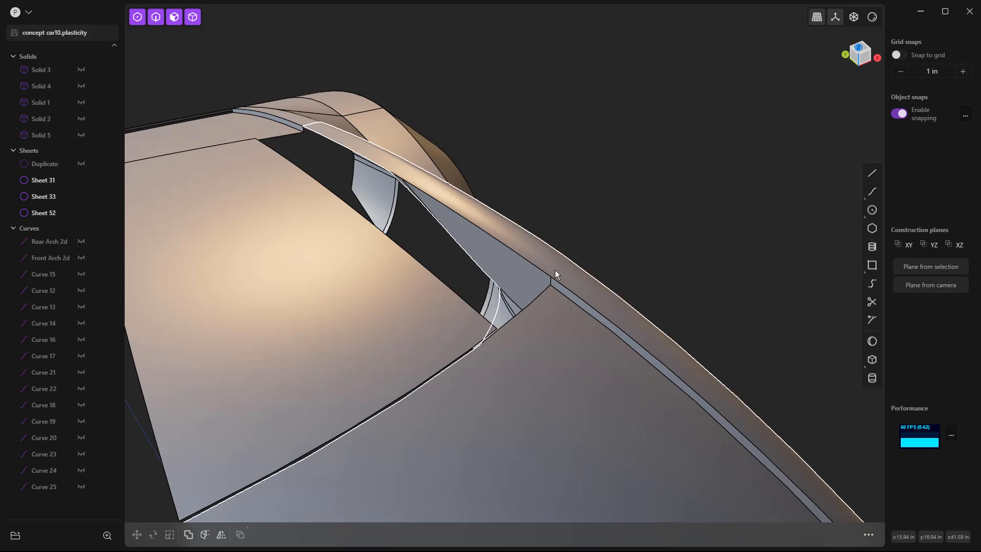
Step: Duplicate the curved edge at the windshield end of the roof as a separate curve, working in the top view
key(KP_7)
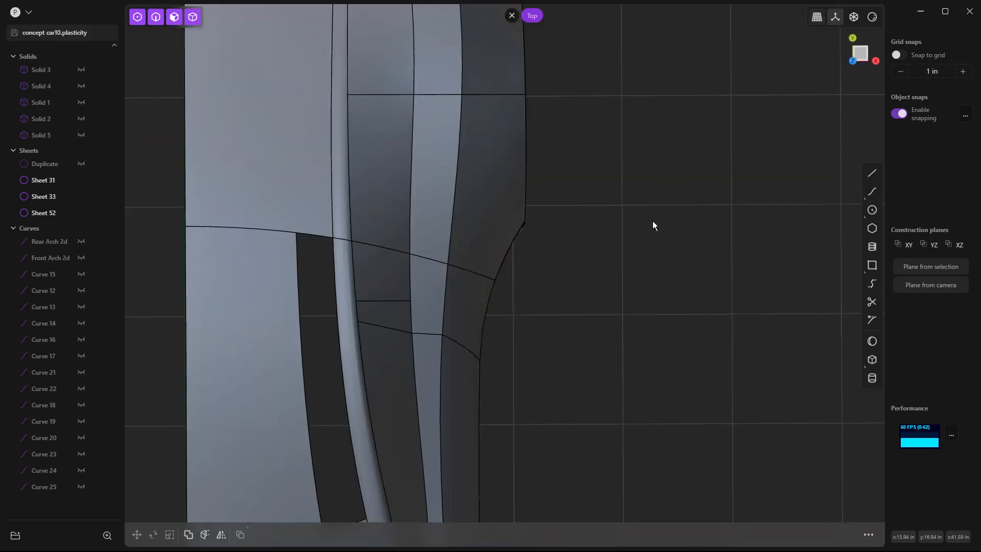
scroll(559, 177, down, 3)
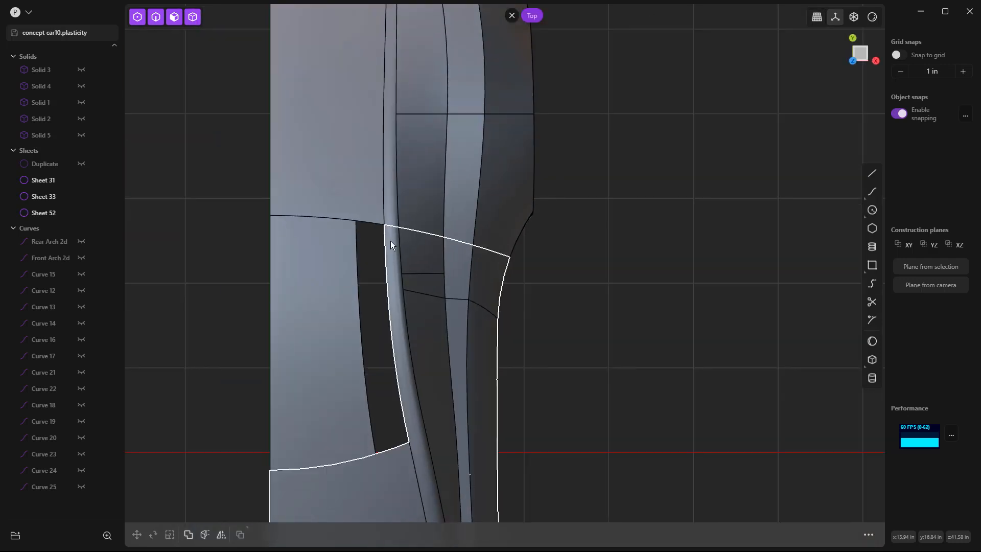
click(391, 241)
key(o)
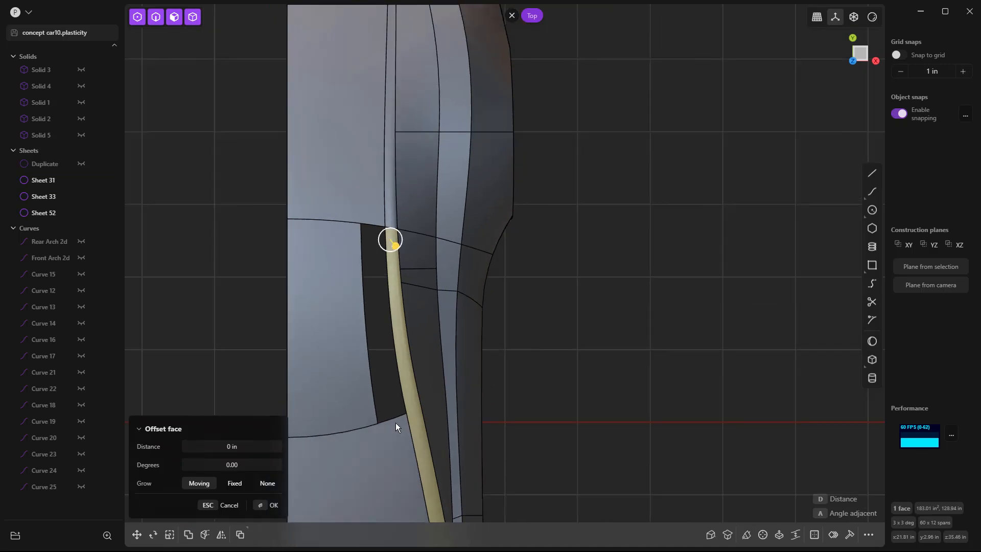
scroll(400, 419, up, 1)
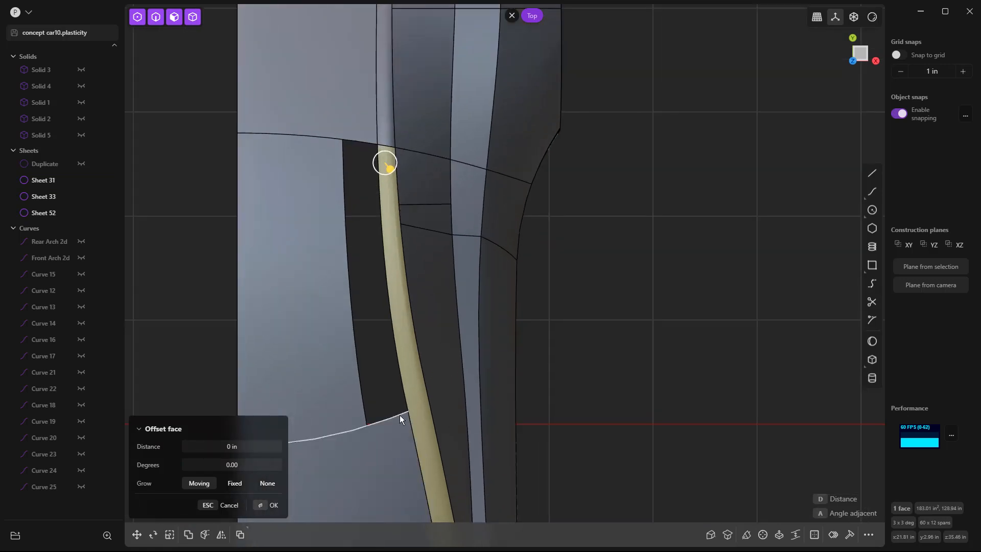
click(399, 414)
key(o)
scroll(633, 335, down, 1)
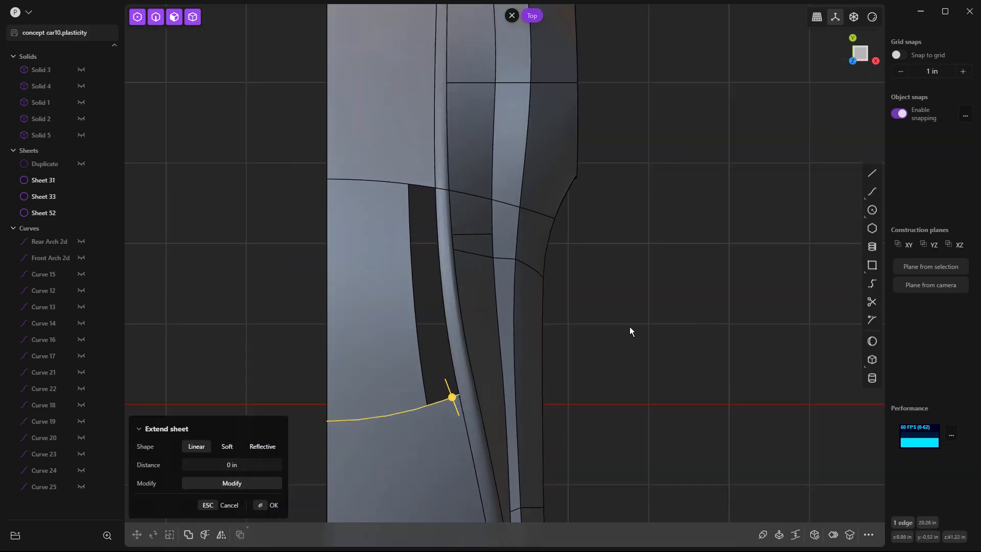
key(ctrl+d)
key(Escape)
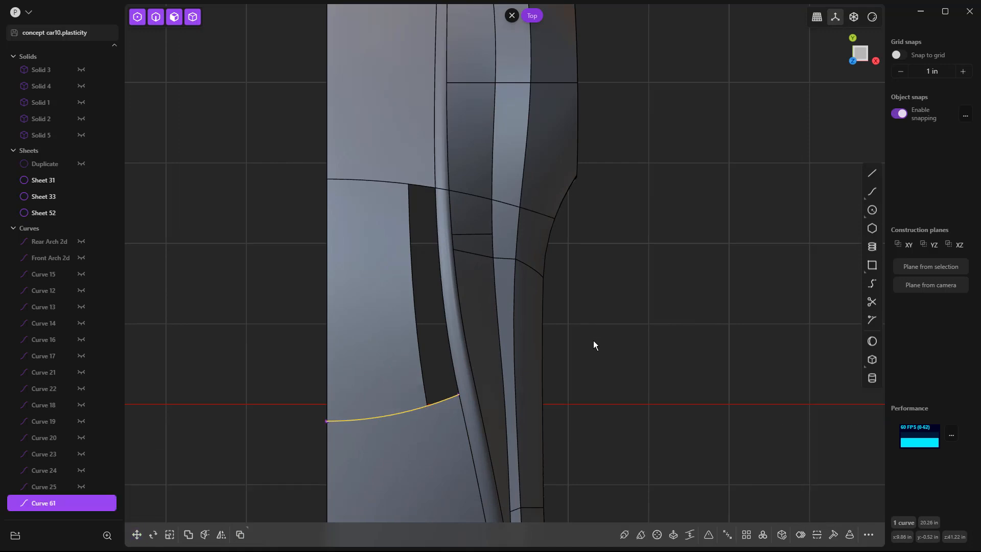
Step: Draw a straight line about 23 in long from the duplicated curve's outer end, continuing its direction across the side rail
click(874, 174)
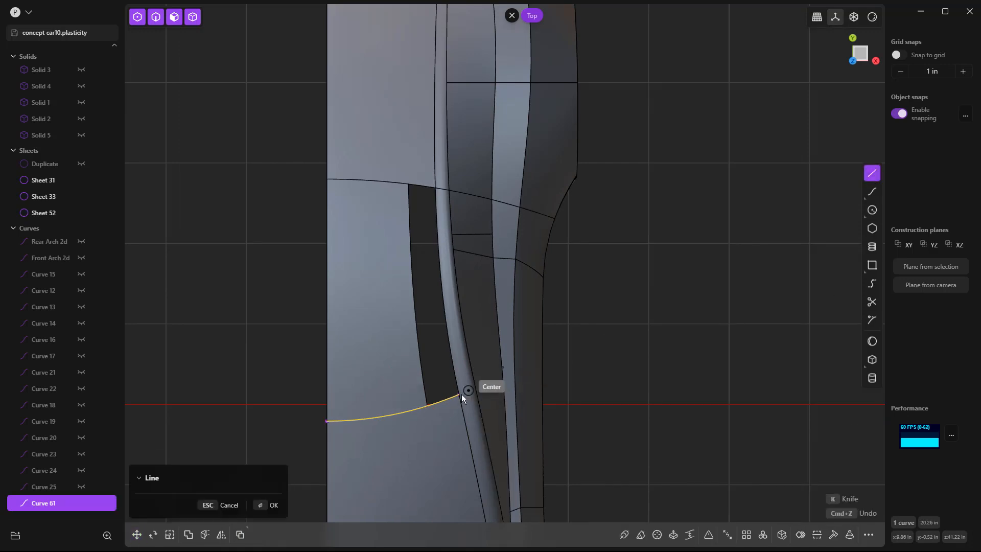
click(473, 390)
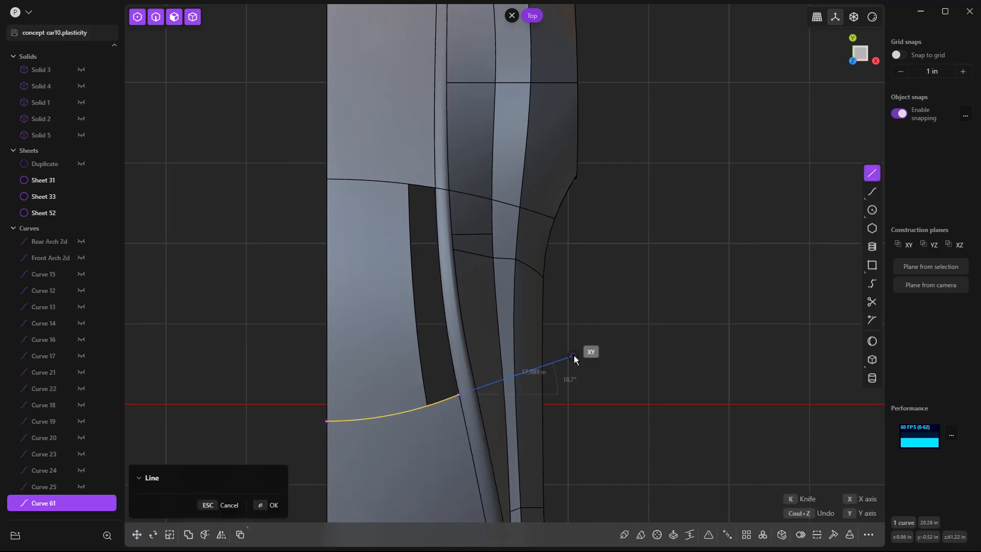
click(445, 402)
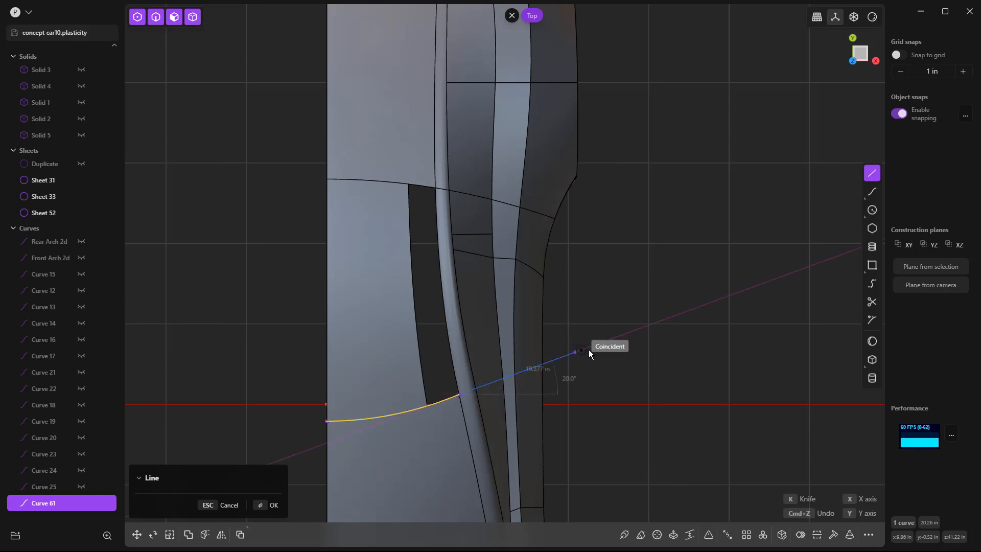
click(603, 340)
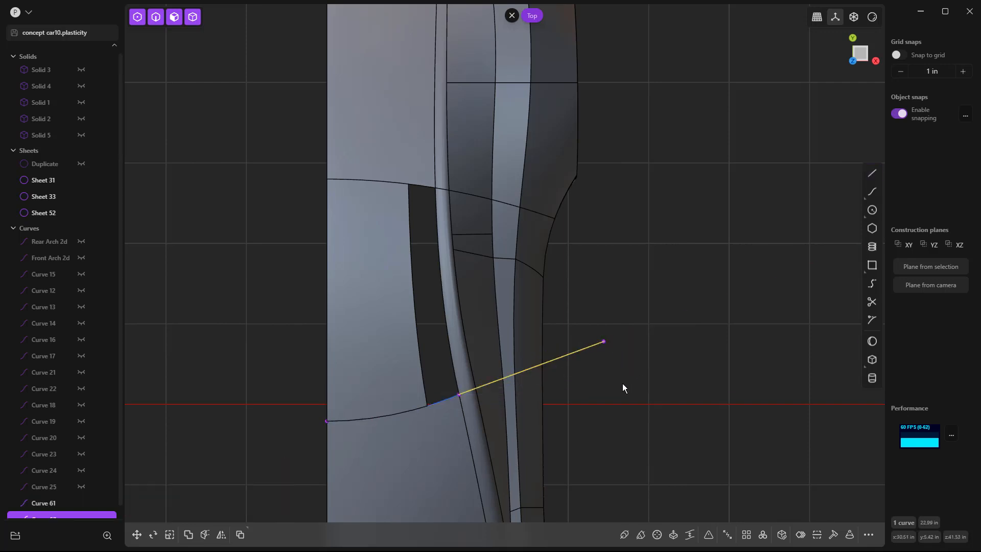
Step: Imprint the straight line onto the body sheet with the Vector method in direction 0, 0, 1
scroll(622, 383, up, 2)
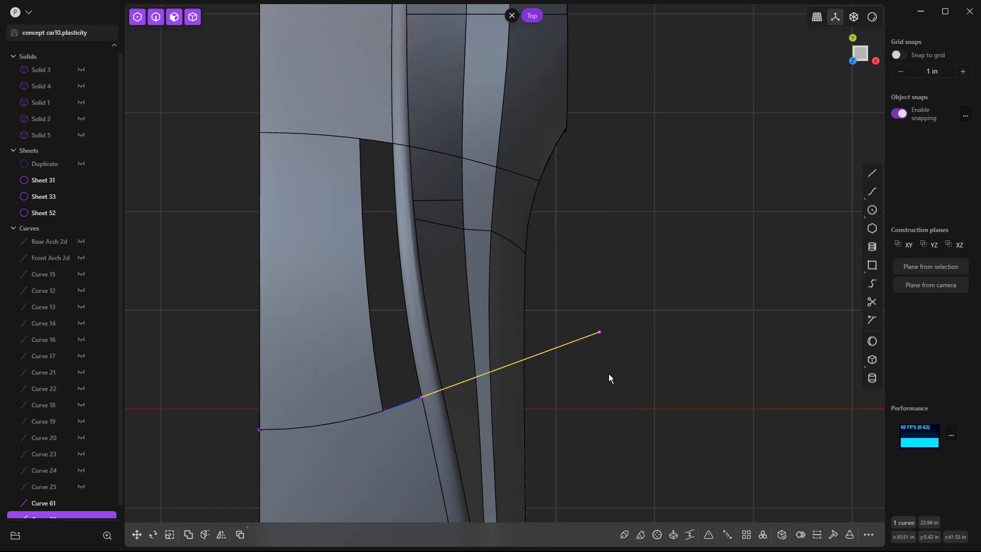
key(i)
click(428, 362)
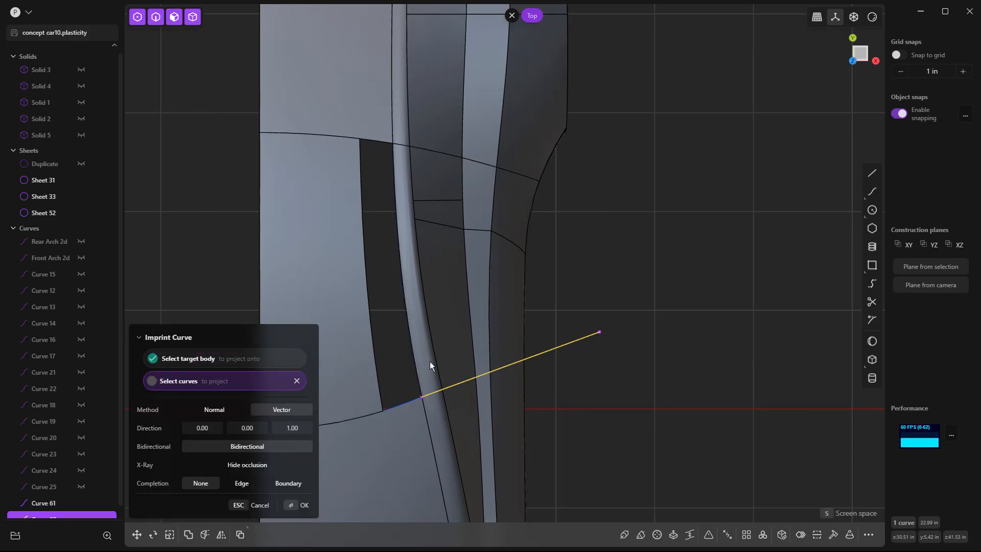
right_click(675, 372)
click(656, 391)
middle_drag(653, 393, 530, 340)
Step: Delete the straight line and the duplicated edge curve
click(532, 338)
key(Delete)
click(290, 293)
key(Delete)
Step: Bridge the roof panel's cut edge to the side rail at the windshield end, with T 1.00 and 0.00 and G1 at both ends
middle_drag(674, 356, 694, 342)
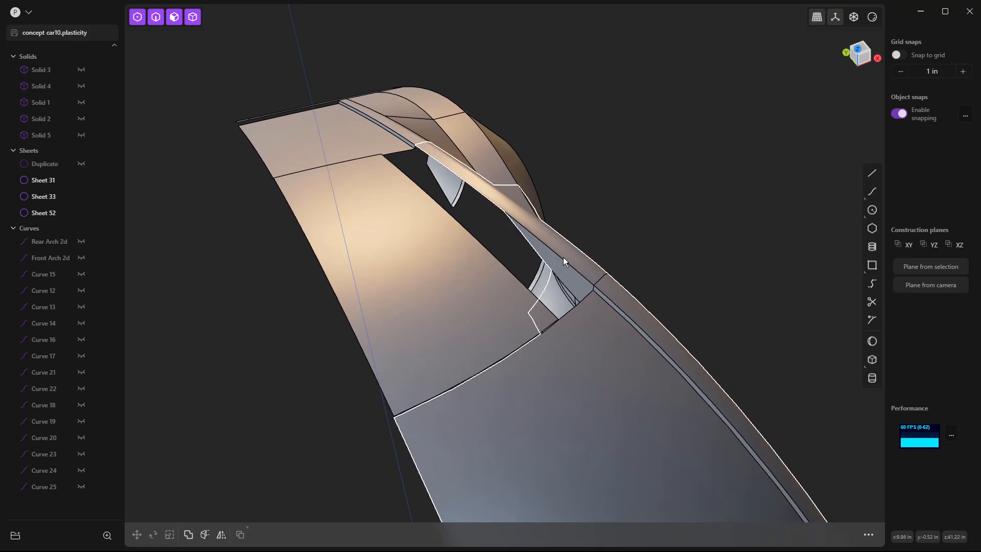
scroll(563, 257, up, 3)
scroll(562, 258, down, 1)
middle_drag(563, 257, 590, 270)
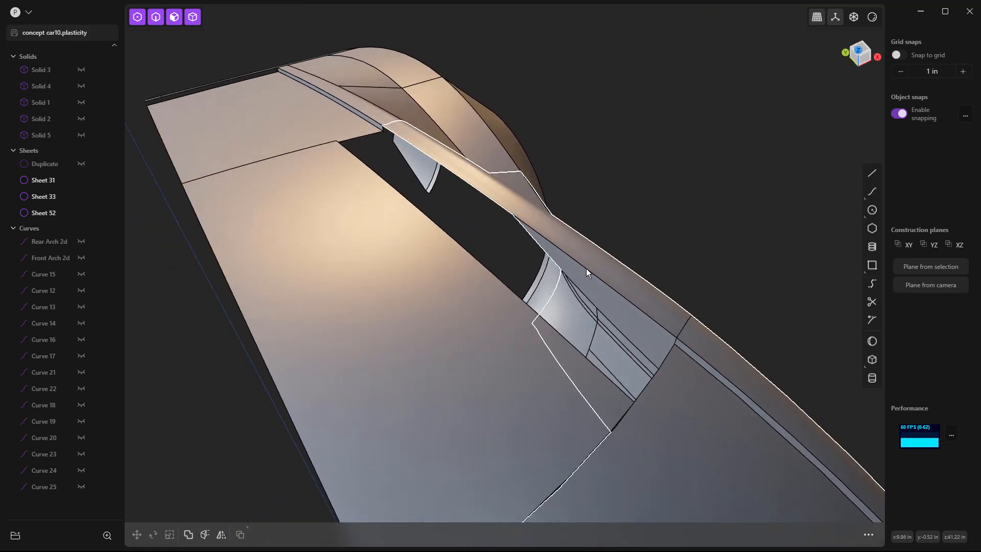
click(872, 284)
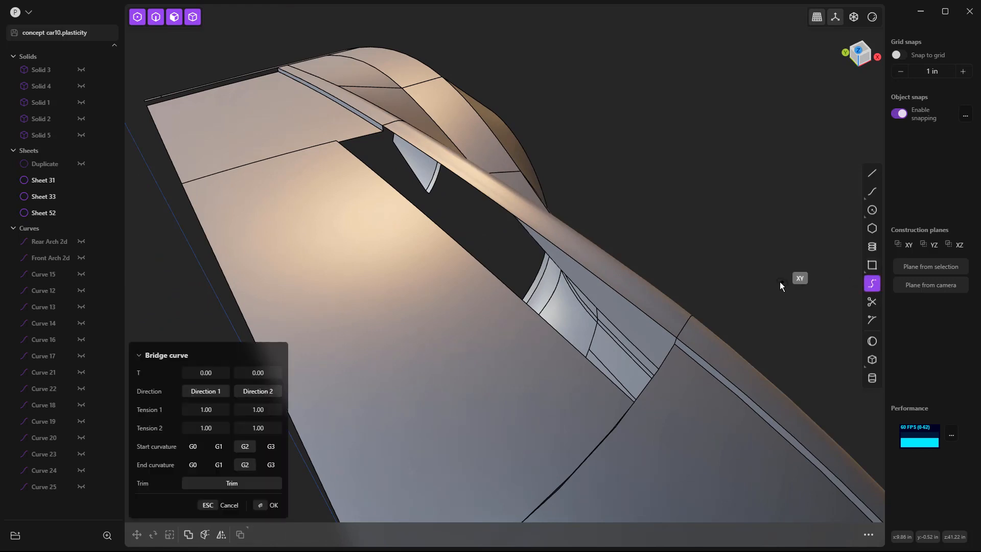
scroll(770, 271, up, 3)
scroll(588, 288, up, 2)
click(546, 404)
click(674, 289)
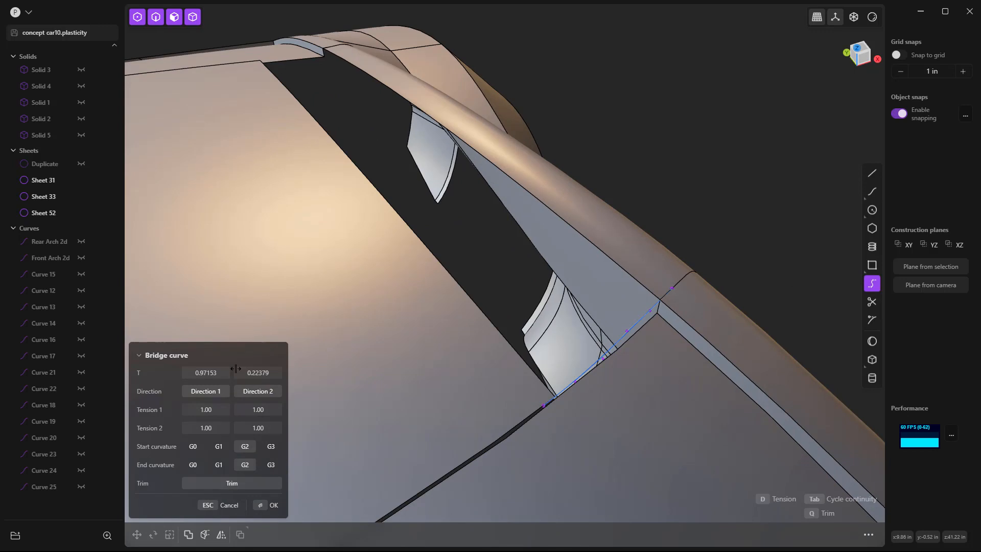
drag(267, 370, 230, 371)
click(219, 447)
click(227, 464)
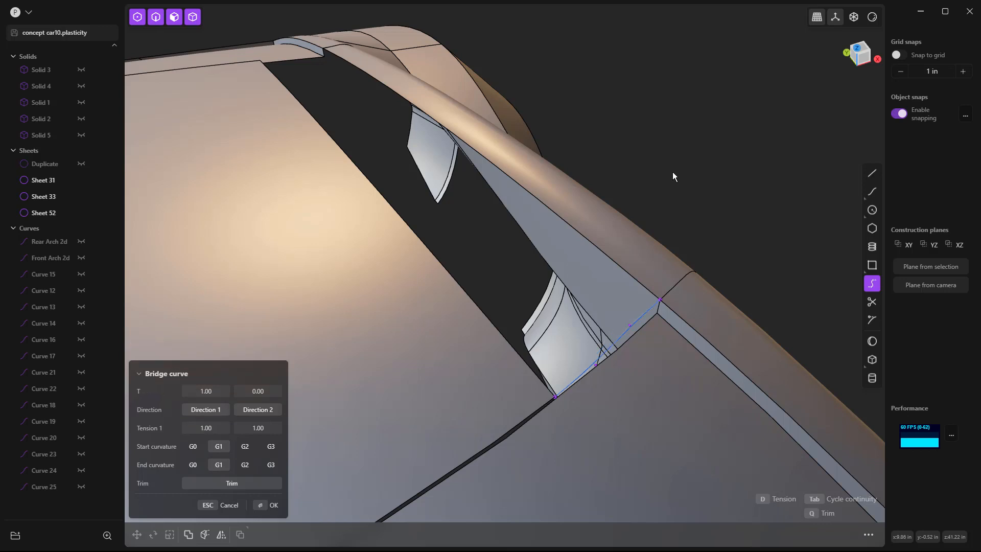
key(Return)
Step: Bridge the roof panel to the side rail at the rear end of the gap, with T 0.00 and 1.00 and G1 at both ends
middle_drag(615, 131, 722, 240)
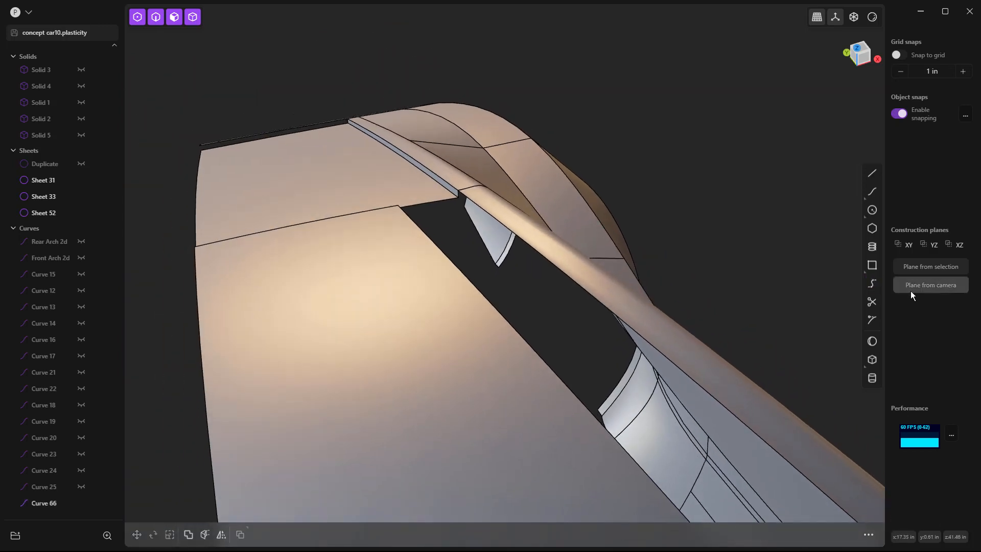
click(872, 283)
middle_drag(599, 199, 418, 192)
click(371, 218)
click(478, 194)
click(205, 372)
text(0)
key(Tab)
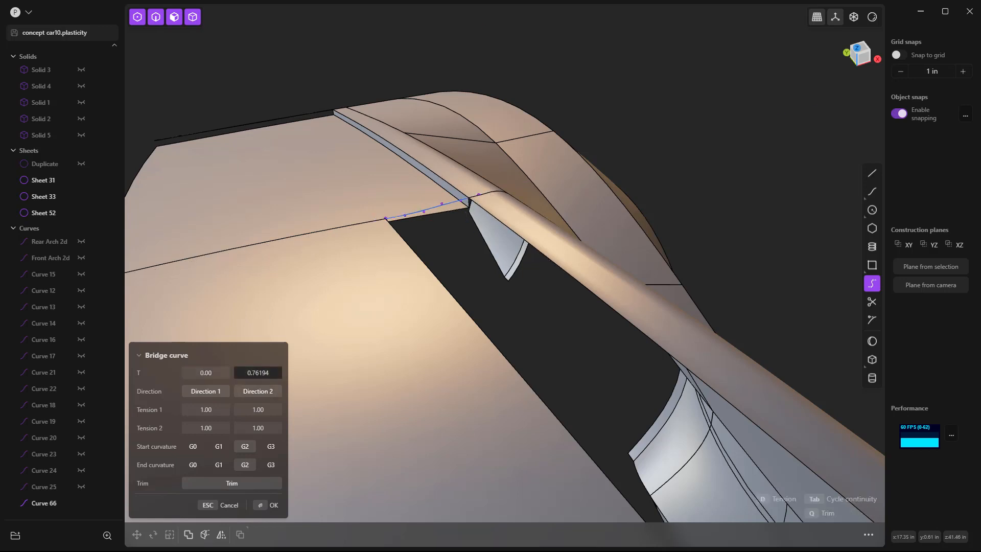
click(218, 446)
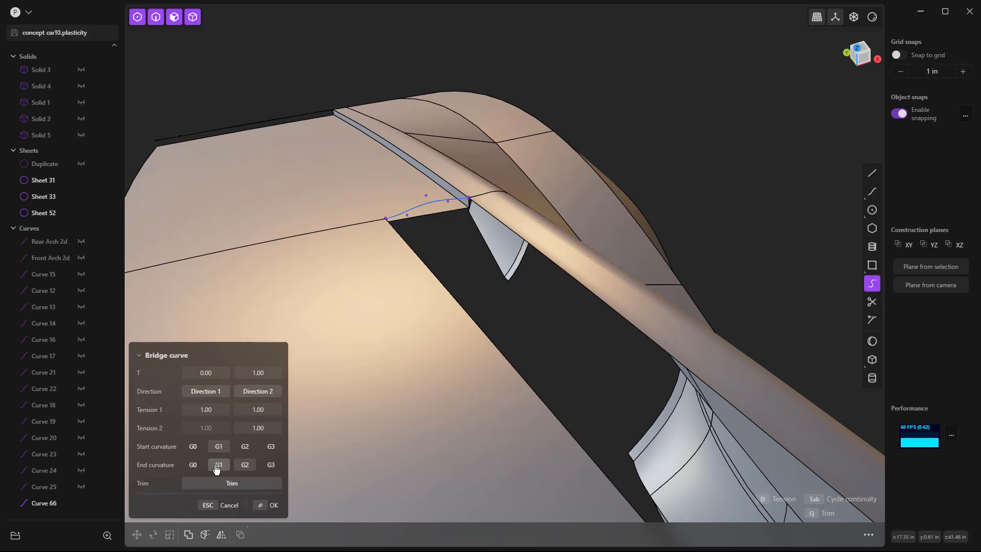
click(218, 464)
key(Return)
Step: Loft a G1 blend between the roof panel's cut edge and the side rail along the two bridge curves, and delete the bridge curves
key(2)
click(561, 275)
key(e)
shift+click(589, 295)
shift+click(424, 265)
key(l)
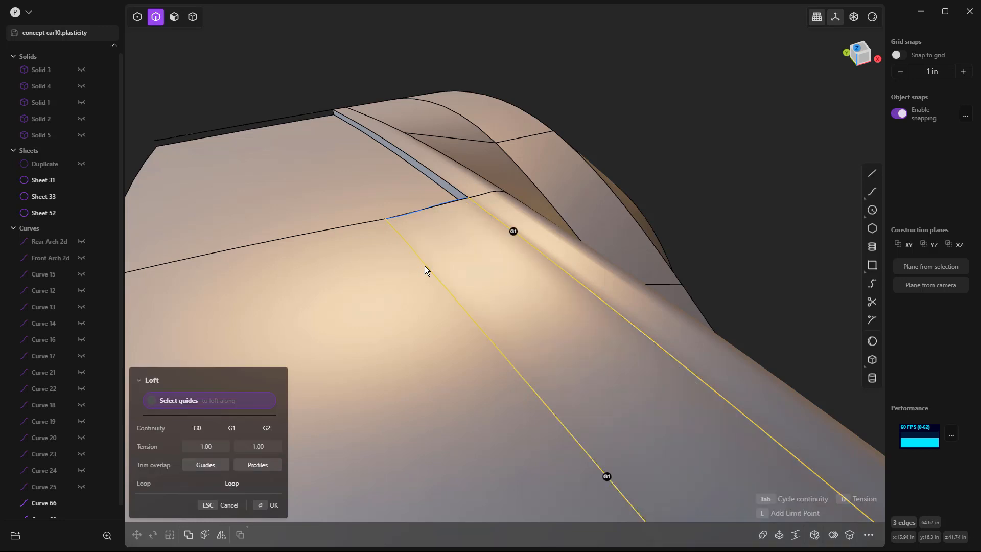
click(448, 202)
scroll(447, 210, down, 6)
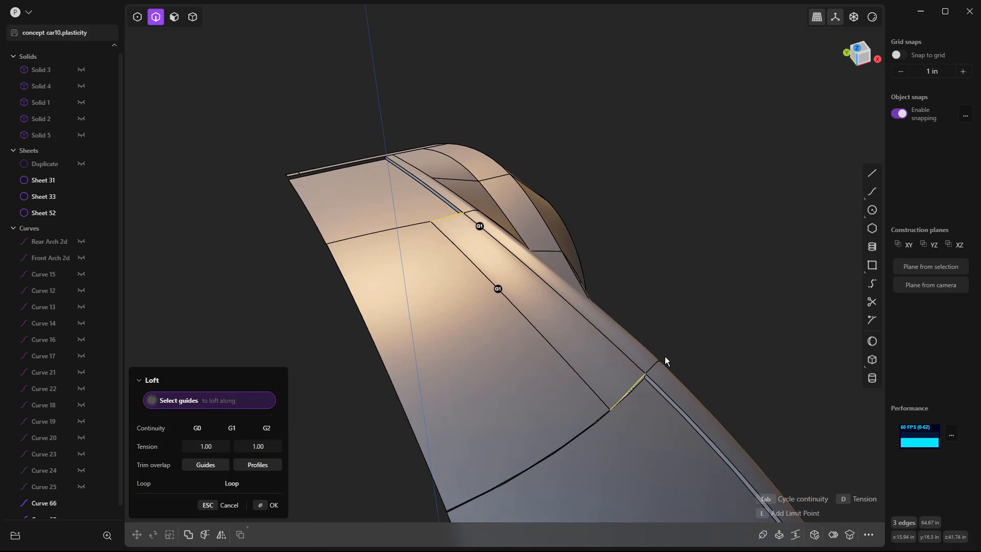
key(Return)
click(633, 385)
key(Delete)
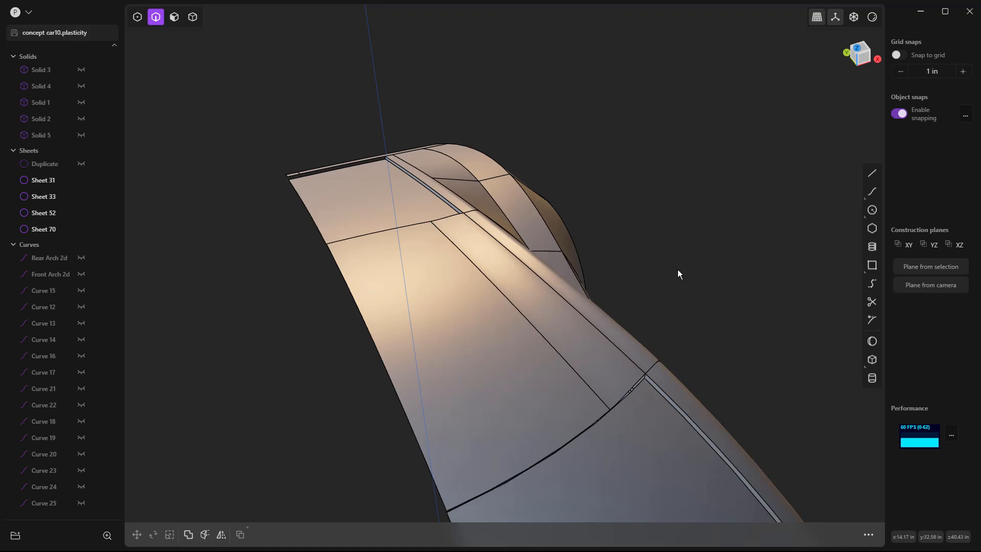
Step: Examine the blended roof panel and side rail from the front with the edge lines hidden
key(KP_1)
scroll(483, 163, up, 5)
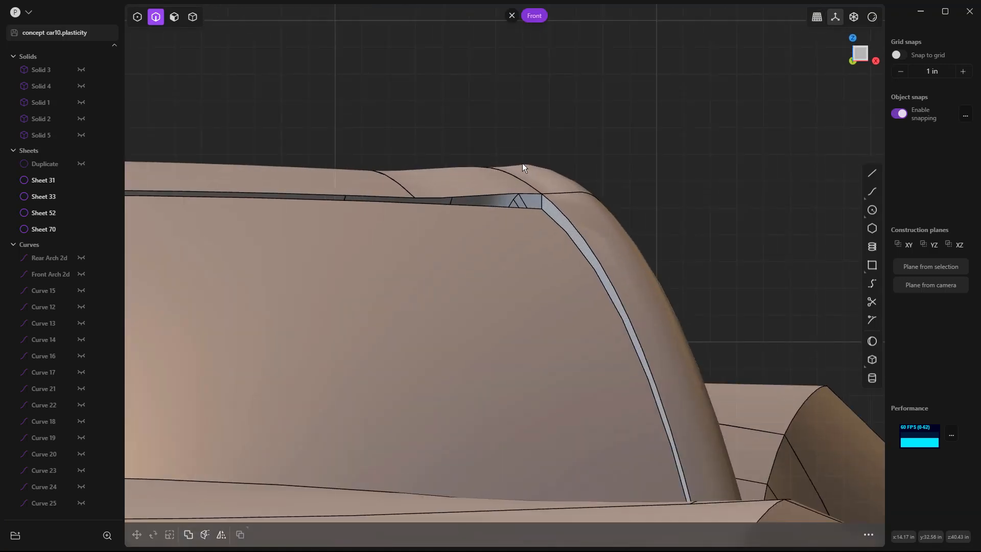
scroll(522, 166, down, 3)
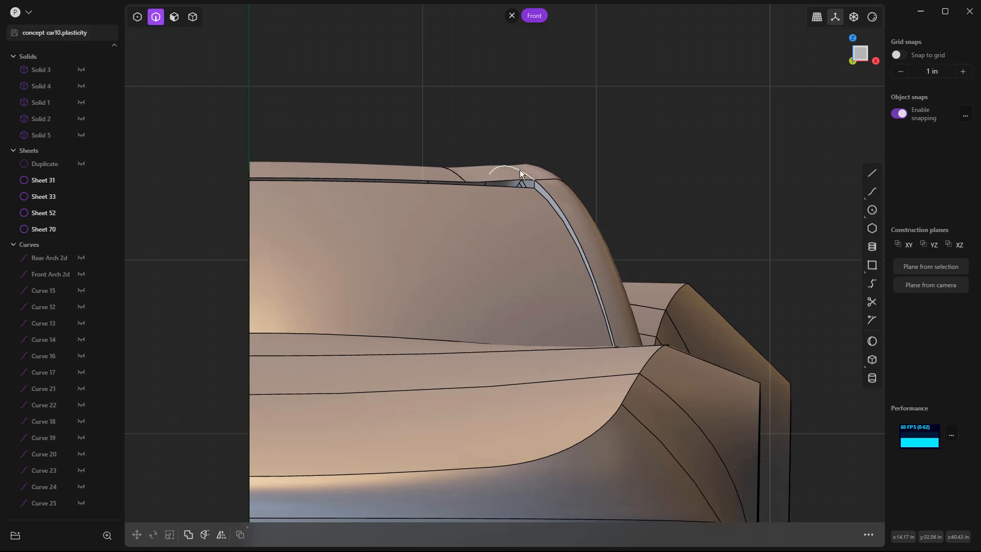
click(873, 17)
click(823, 128)
mouse_move(752, 162)
middle_down()
mouse_move(699, 191)
mouse_move(702, 221)
mouse_move(644, 93)
mouse_move(543, 66)
middle_up()
Step: Join the roof panel, the blend panel and the surrounding body sheets into one sheet
click(428, 205)
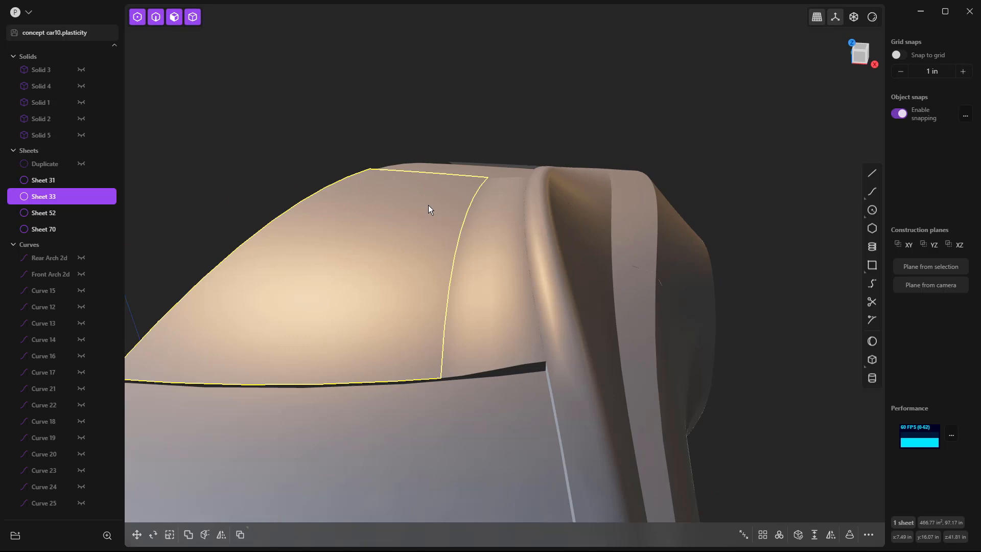
click(498, 228)
click(550, 229)
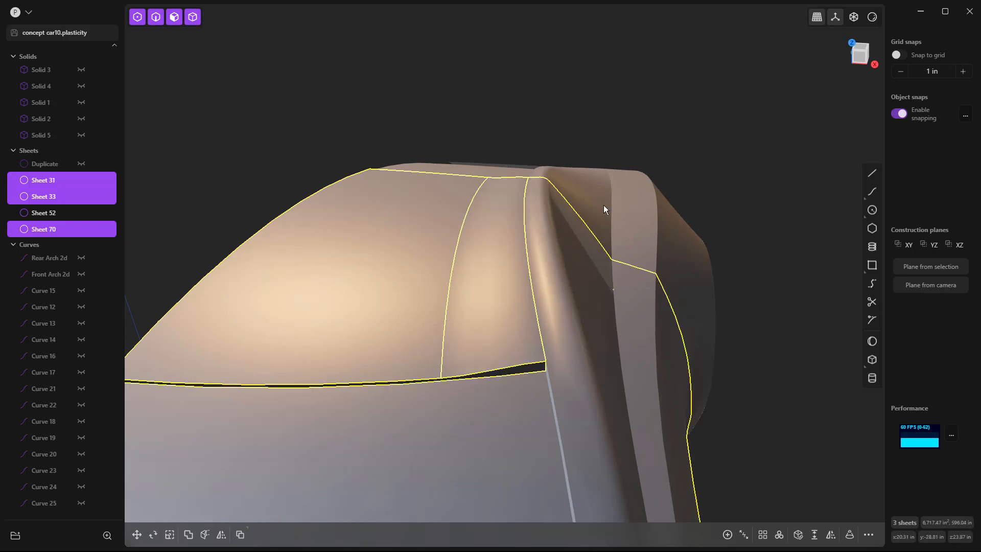
click(582, 174)
key(j)
click(624, 118)
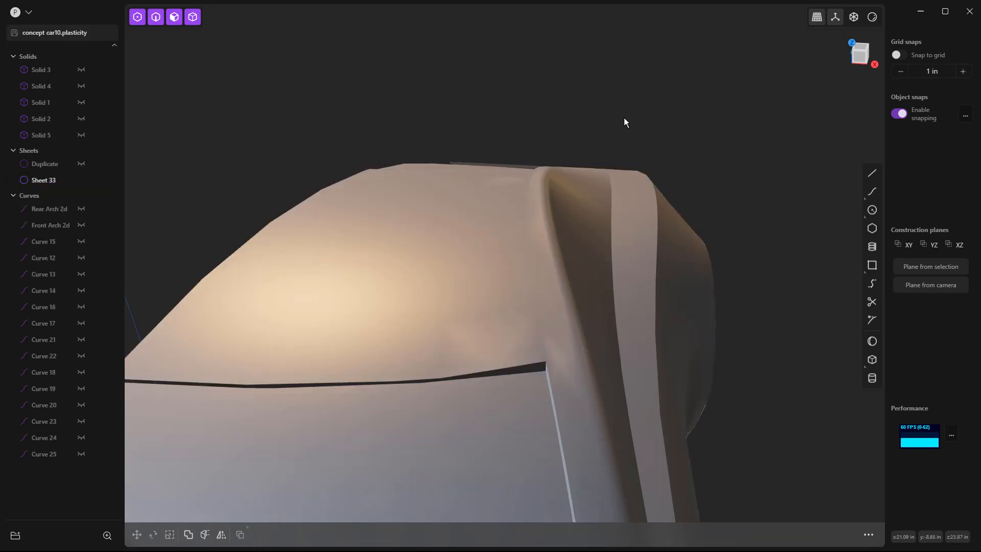
Step: Undo the sheet join and the deletion of the bridge curves
middle_drag(582, 223, 818, 76)
key(ctrl+z)
key(ctrl+z)
key(ctrl+z)
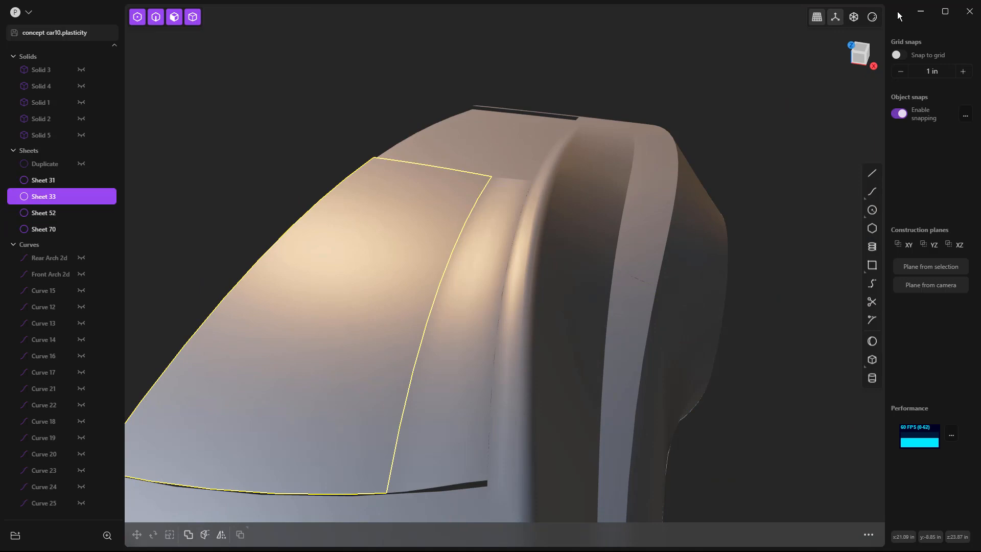
key(ctrl+z)
key(ctrl+z)
key(ctrl+z)
key(ctrl+z)
key(ctrl+z)
key(ctrl+z)
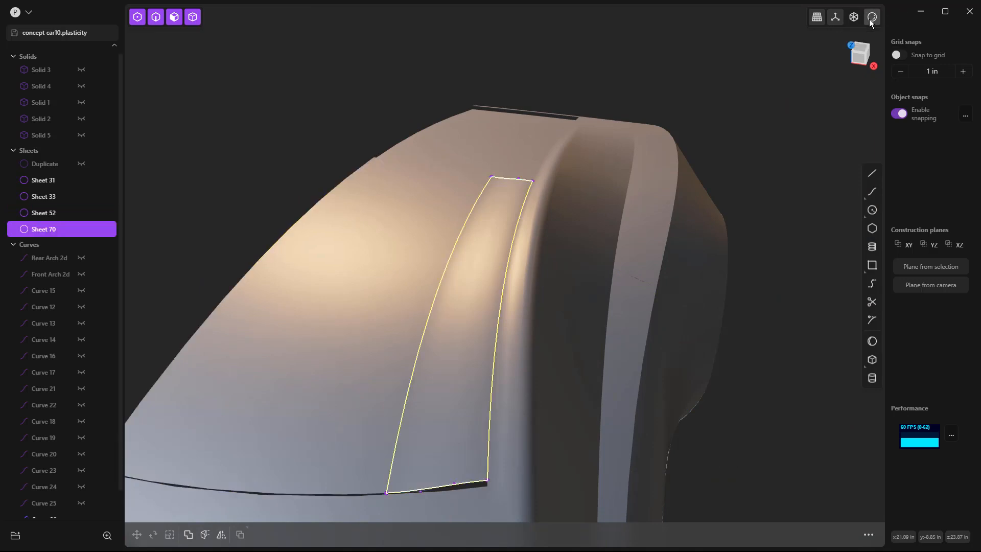
Step: Undo the lofted blend, the bridge curves and the removal of the roof panel's side strip
key(ctrl+z)
key(ctrl+z)
key(ctrl+z)
key(ctrl+z)
key(ctrl+z)
key(ctrl+z)
key(ctrl+z)
key(ctrl+z)
key(ctrl+z)
key(ctrl+z)
key(ctrl+z)
key(ctrl+z)
key(ctrl+z)
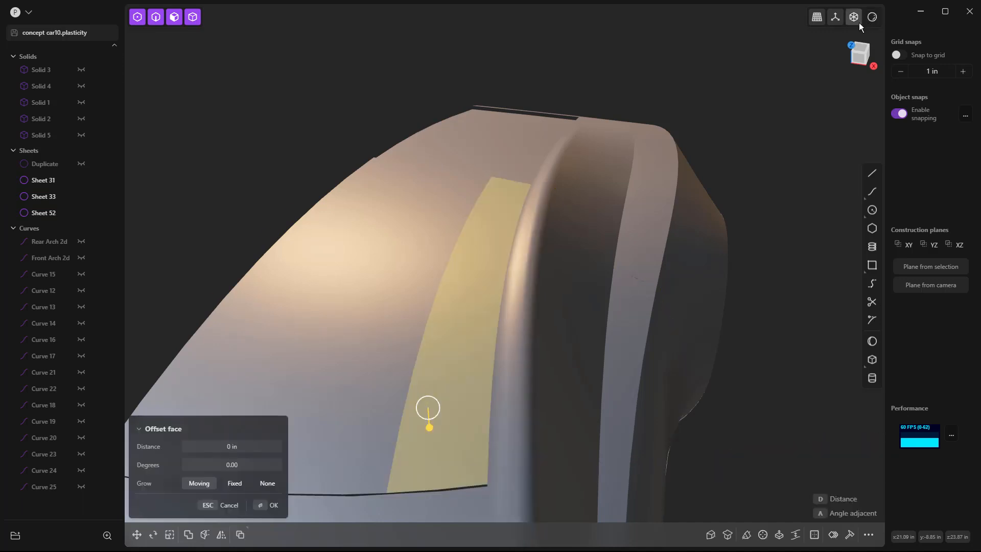
key(ctrl+z)
Step: Show the edge lines of the car body again
click(856, 19)
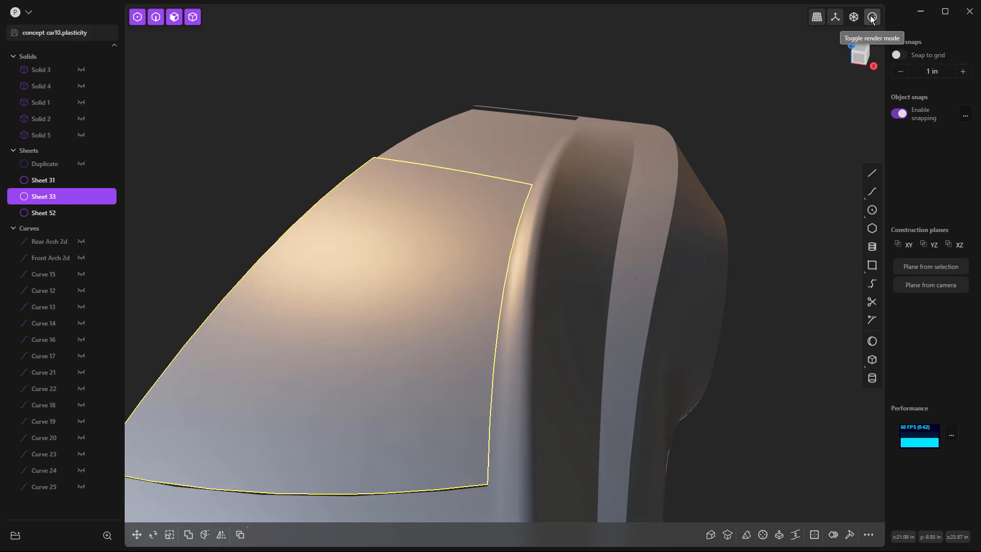
click(821, 132)
click(759, 127)
scroll(685, 96, down, 3)
middle_drag(683, 242, 686, 215)
Step: Undo the straight line's imprint on the roof panel
key(ctrl+z)
key(ctrl+z)
key(ctrl+z)
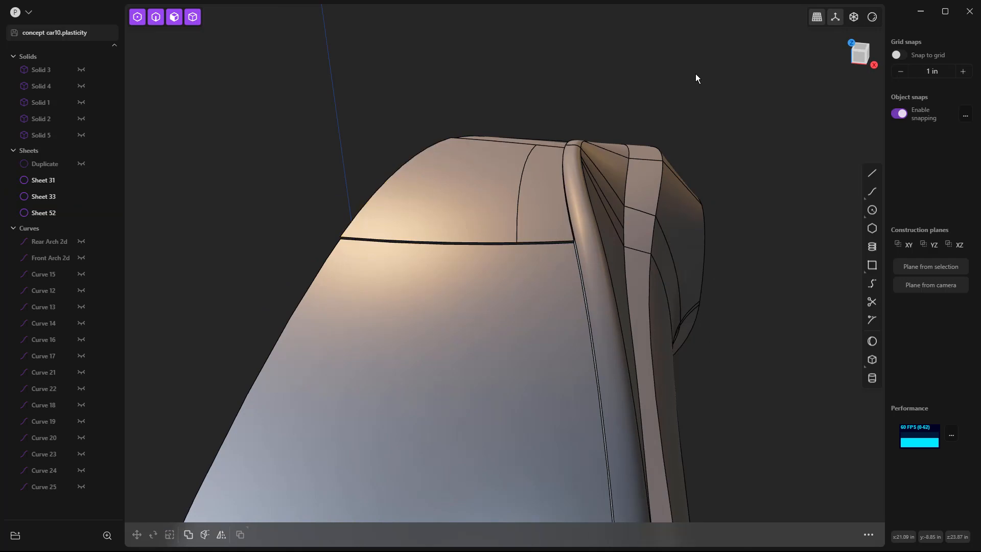
key(ctrl+z)
Step: Examine the side rail and the gap along the roof panel from both ends of the car
mouse_move(612, 105)
middle_down()
mouse_move(620, 121)
mouse_move(615, 92)
middle_up()
scroll(576, 169, up, 5)
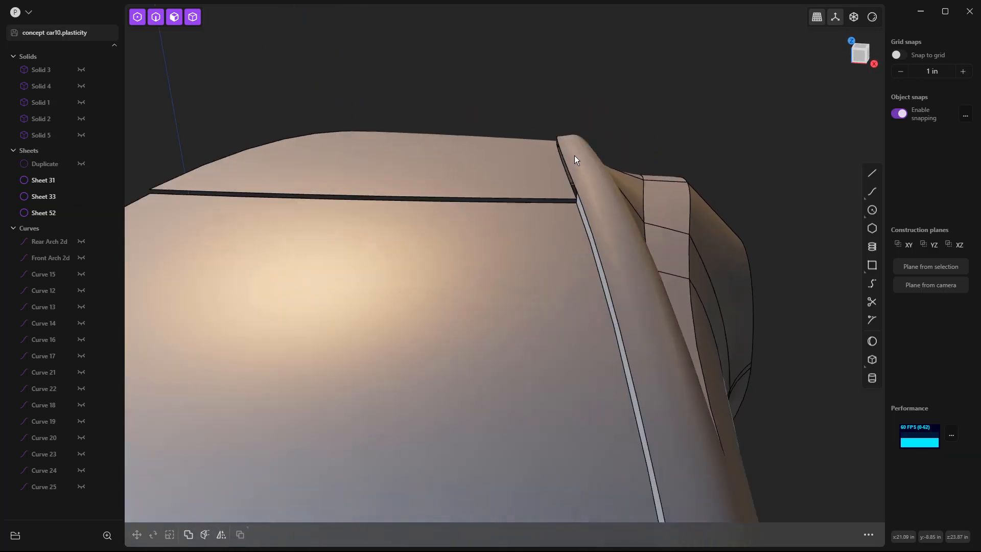
scroll(569, 124, up, 2)
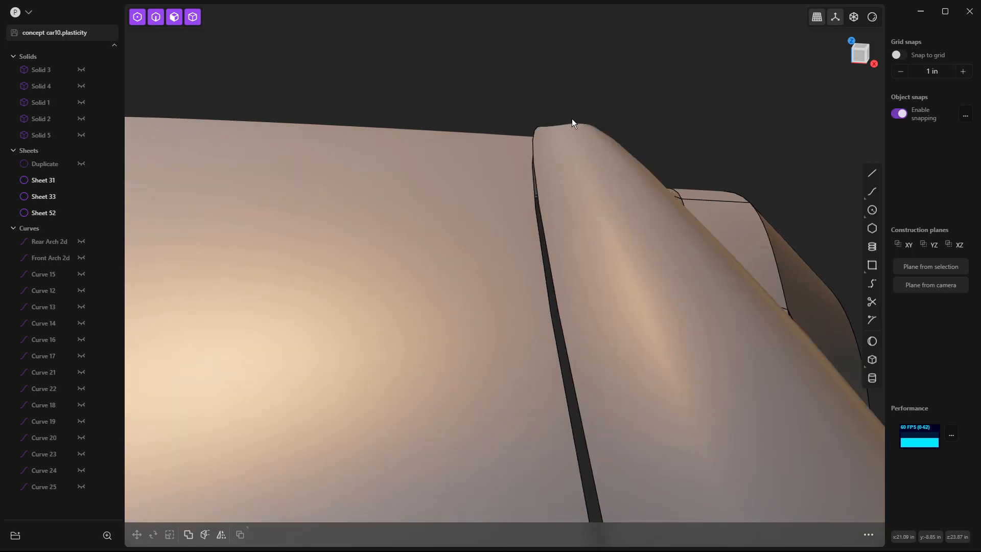
scroll(549, 97, down, 5)
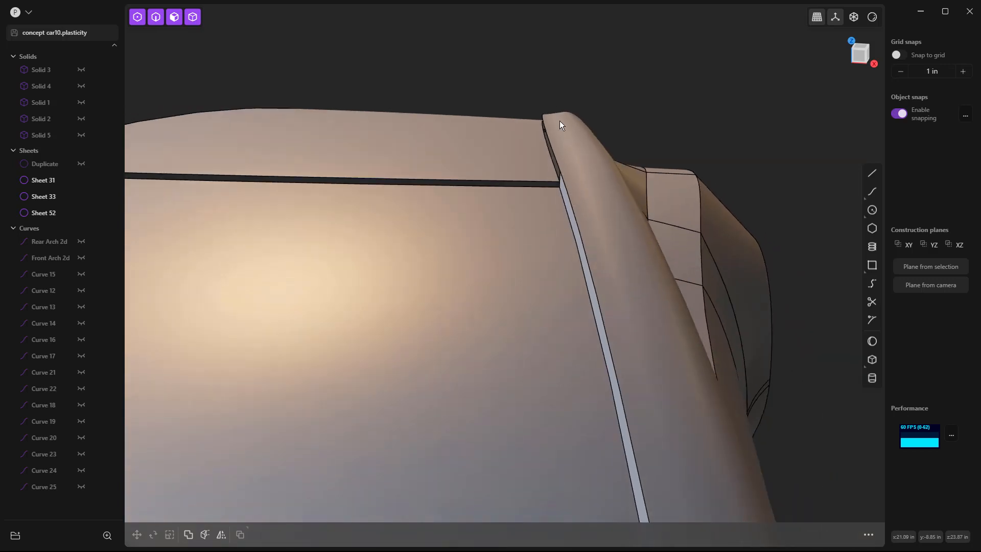
middle_drag(571, 171, 573, 179)
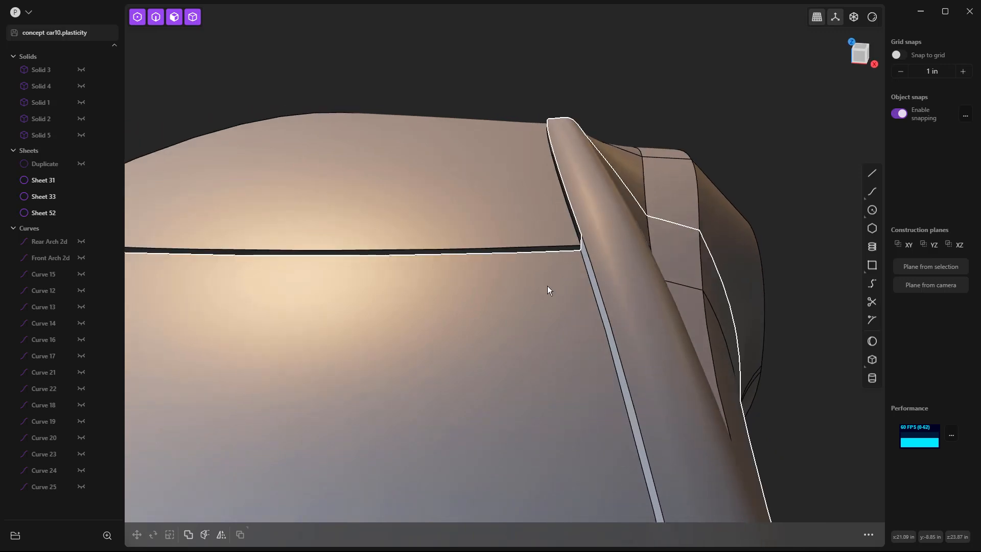
middle_drag(597, 232, 303, 237)
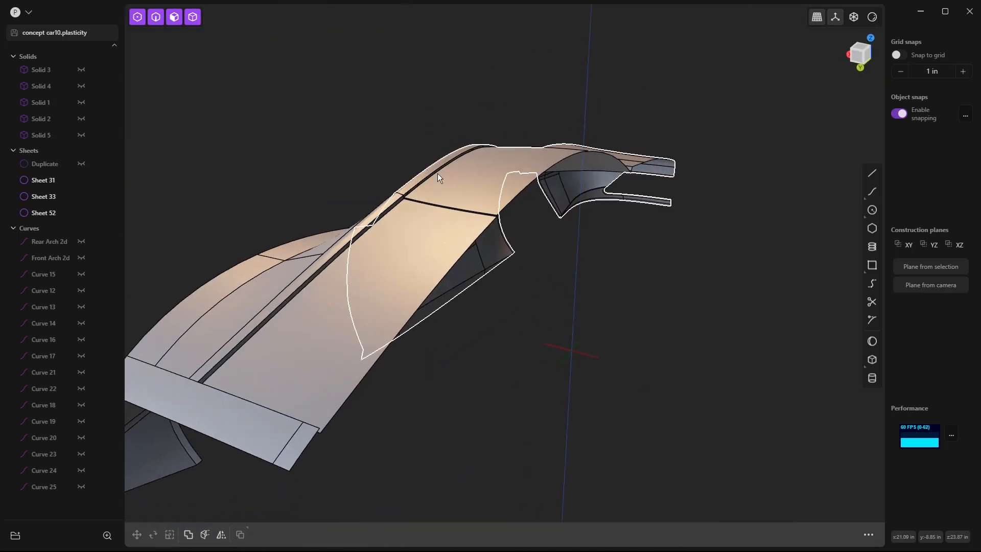
scroll(440, 176, up, 6)
middle_drag(380, 197, 439, 145)
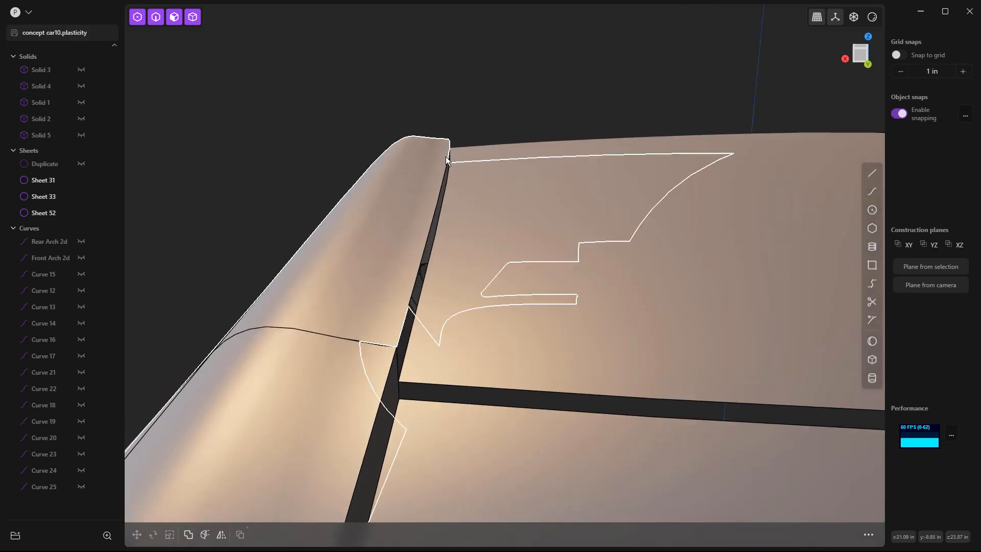
Step: Try to split the side rail's upper face lengthwise with a single cut following its surface direction
key(ctrl+r)
key(Tab)
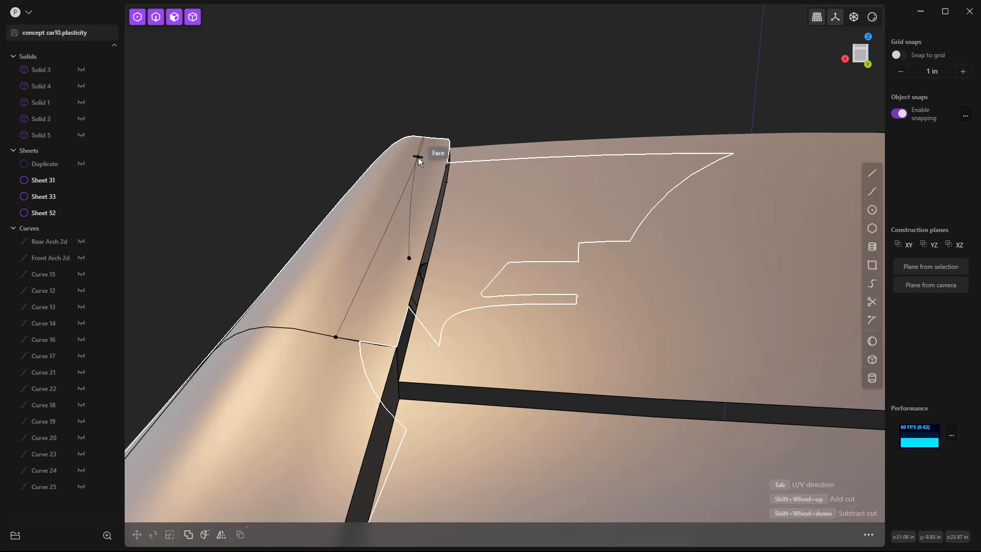
click(418, 158)
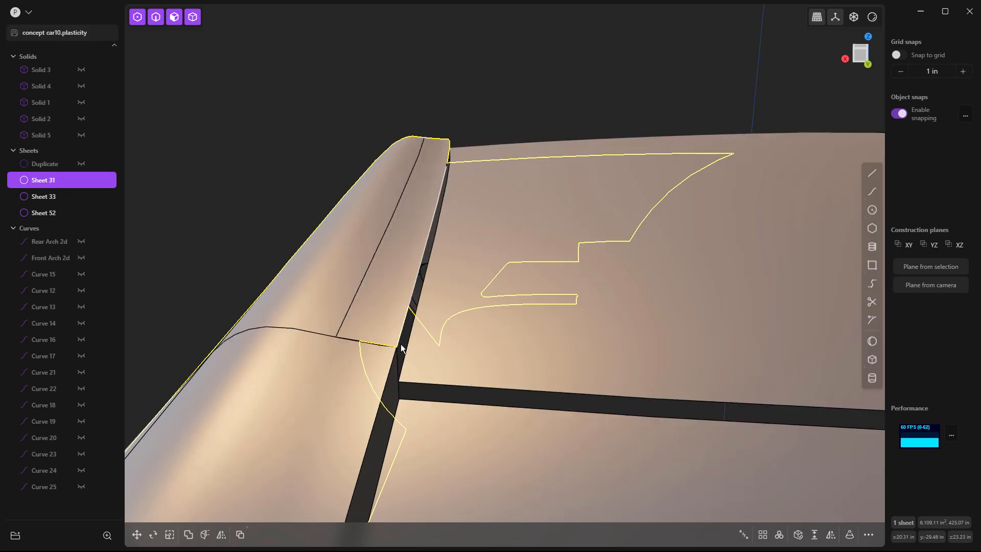
middle_drag(393, 352, 413, 368)
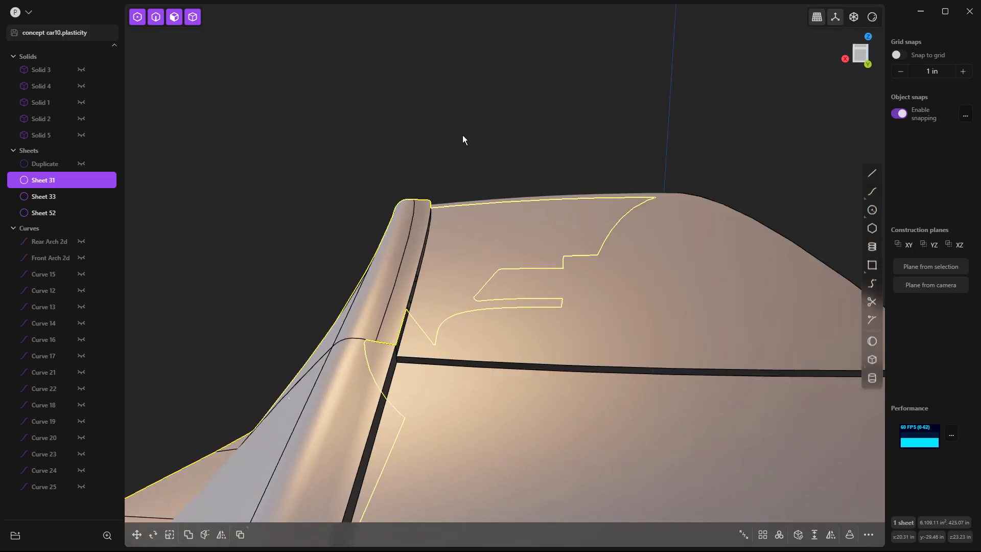
click(510, 163)
middle_drag(512, 167, 433, 254)
key(ctrl+z)
key(ctrl+z)
Step: Loft a strip with G0 at both sides between the roof panel's side edges and the side rail's edges
click(669, 266)
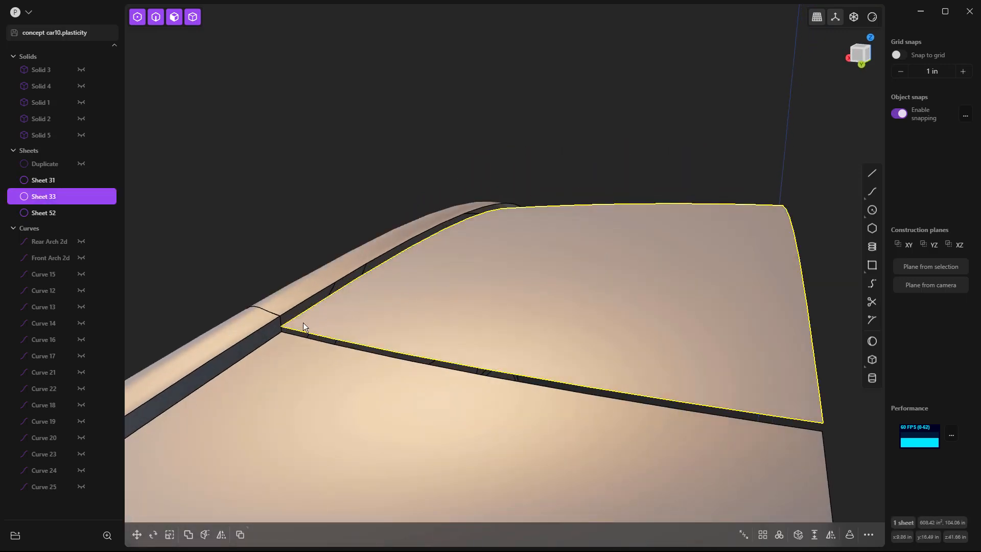
scroll(308, 321, up, 3)
click(305, 228)
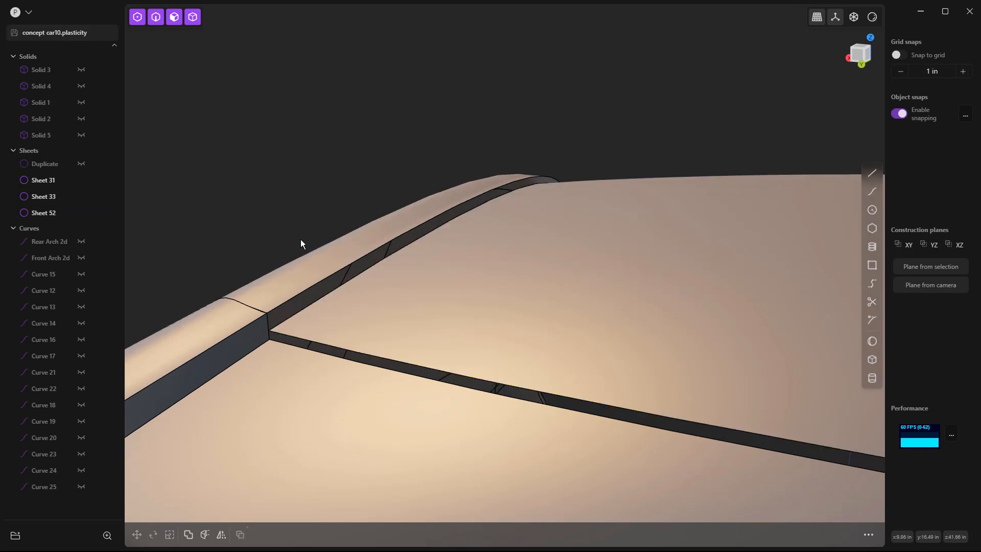
key(2)
click(306, 290)
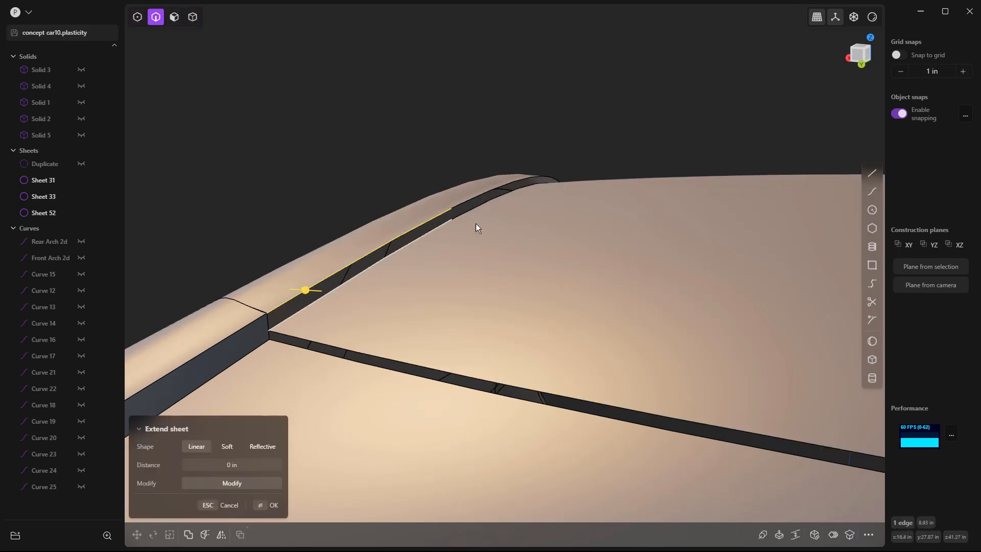
shift+click(487, 191)
shift+click(399, 252)
shift+click(478, 207)
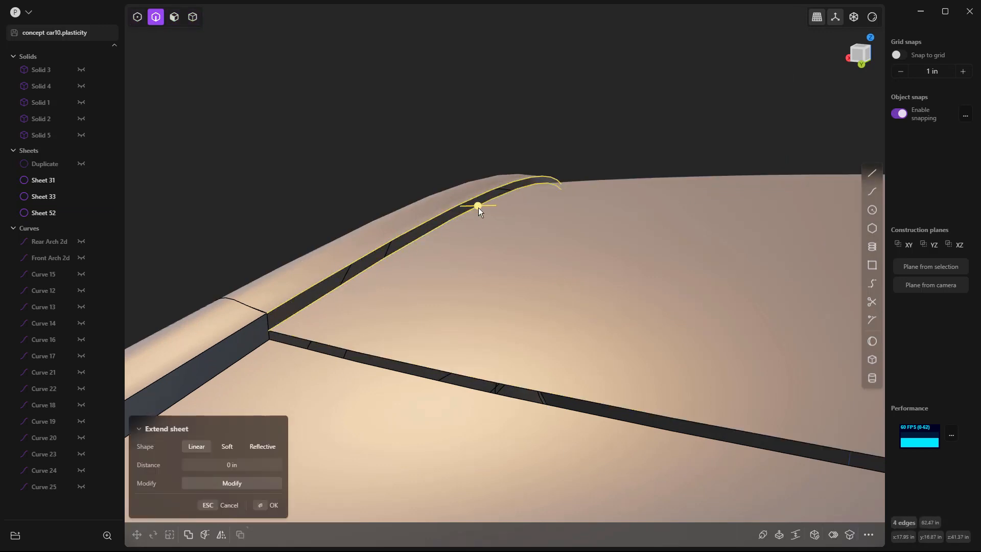
key(l)
click(384, 246)
click(384, 259)
click(385, 258)
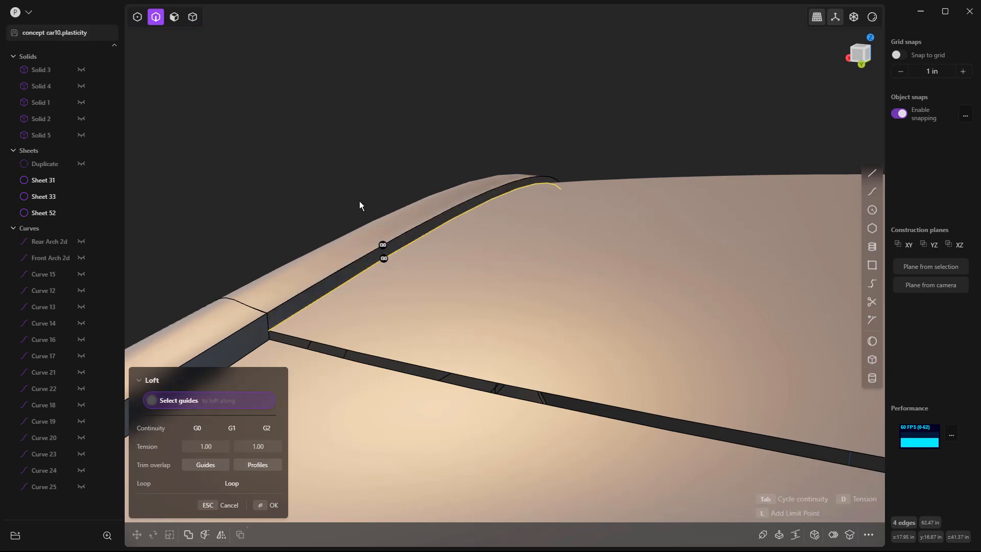
key(Return)
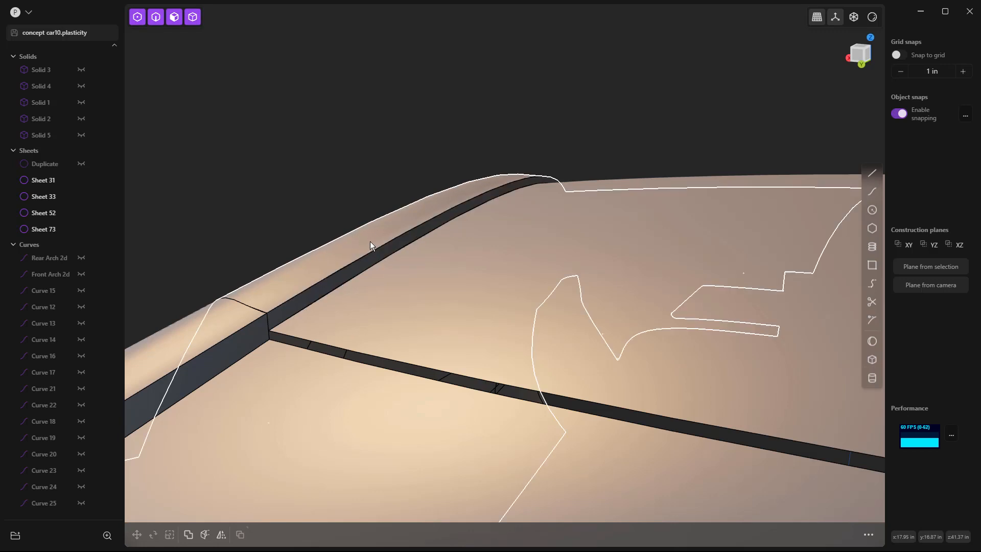
Step: Join the side rail, roof panel, adjoining panel and lofted strip into one sheet
click(308, 275)
shift+click(225, 320)
shift+click(350, 317)
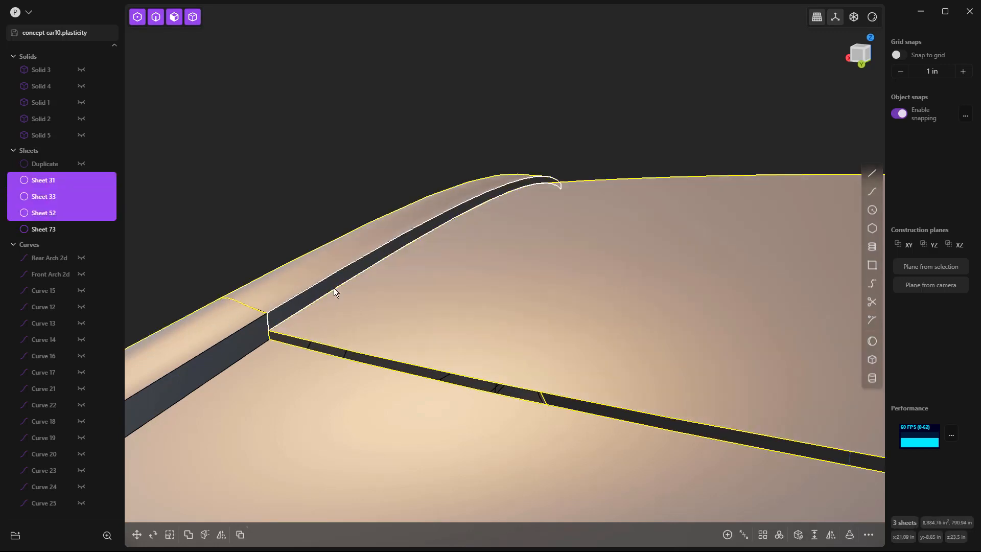
shift+click(332, 287)
key(j)
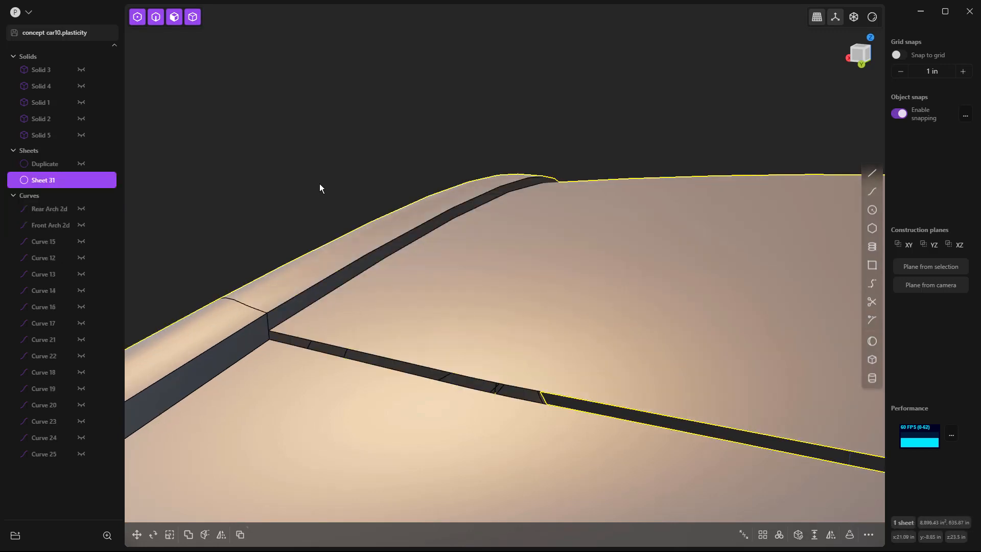
click(320, 183)
Step: Loft a strip across the transverse gap between the roof panel's end edge and the adjoining panel's edge
scroll(321, 181, down, 5)
middle_drag(323, 182, 423, 259)
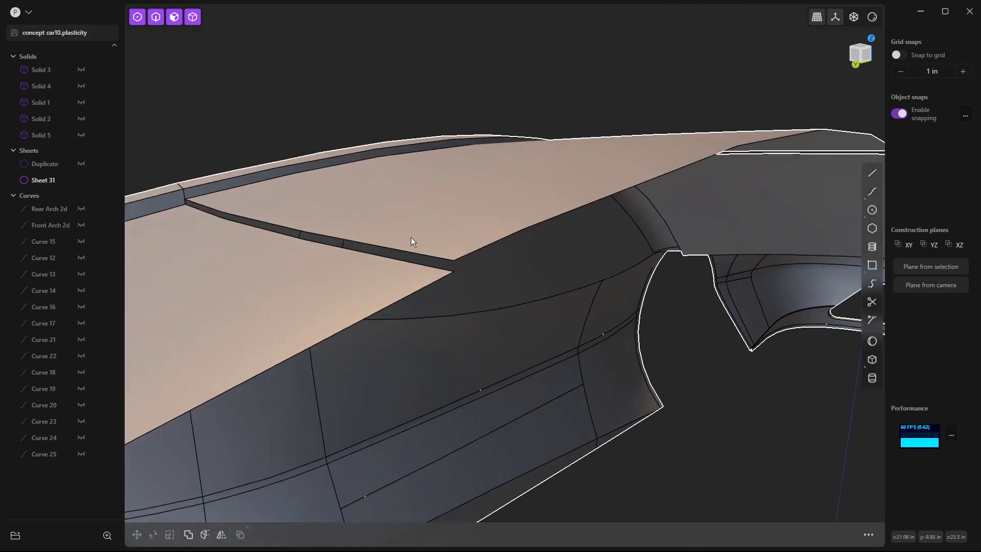
key(2)
click(415, 254)
key(e)
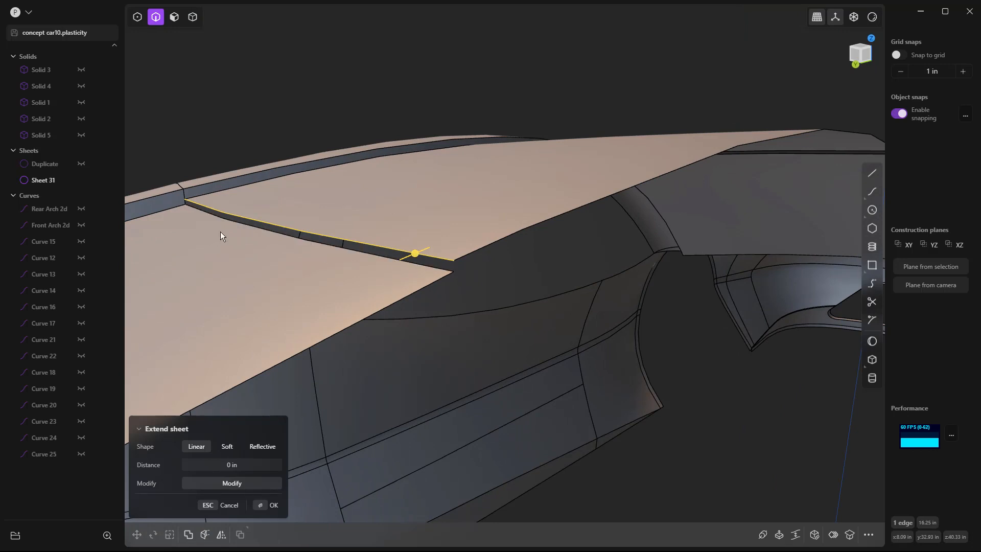
shift+click(437, 270)
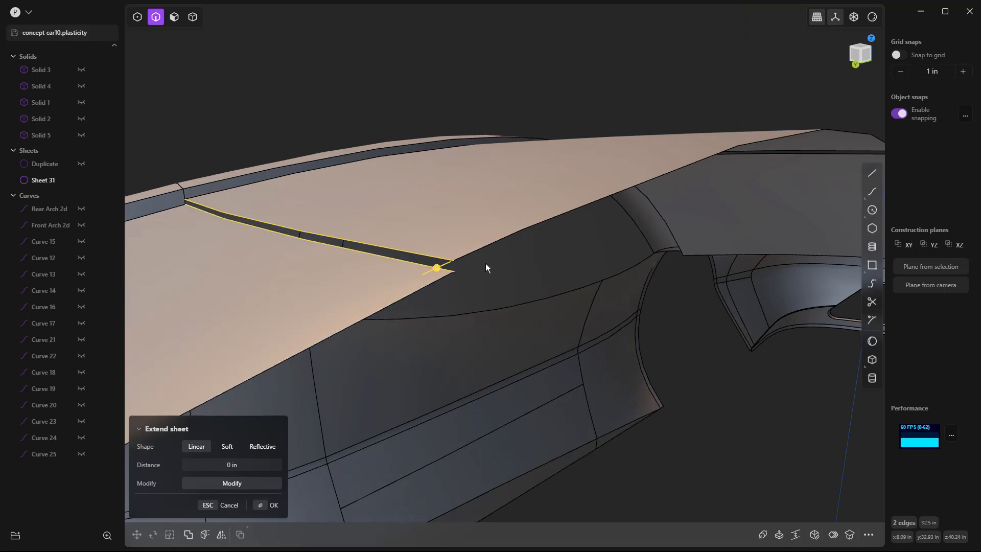
key(l)
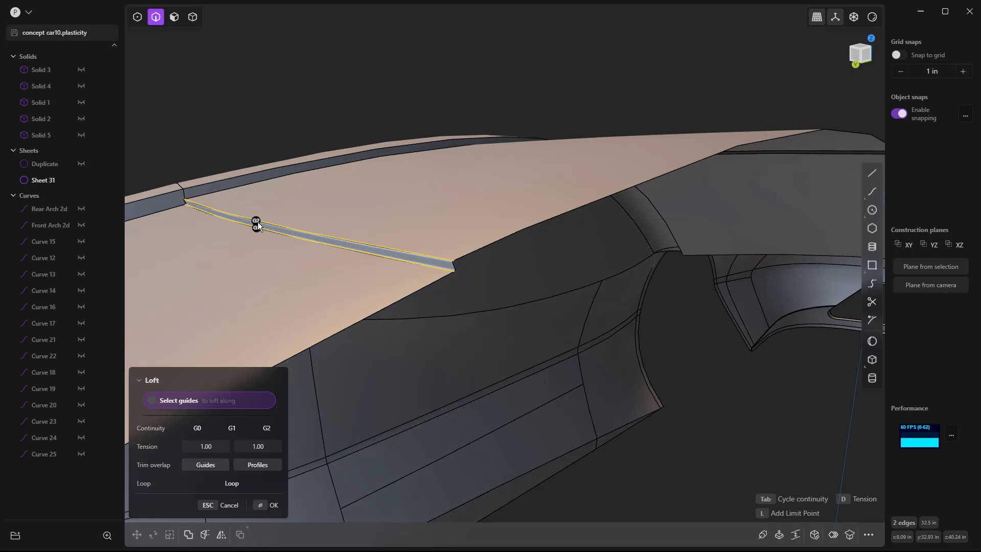
key(Return)
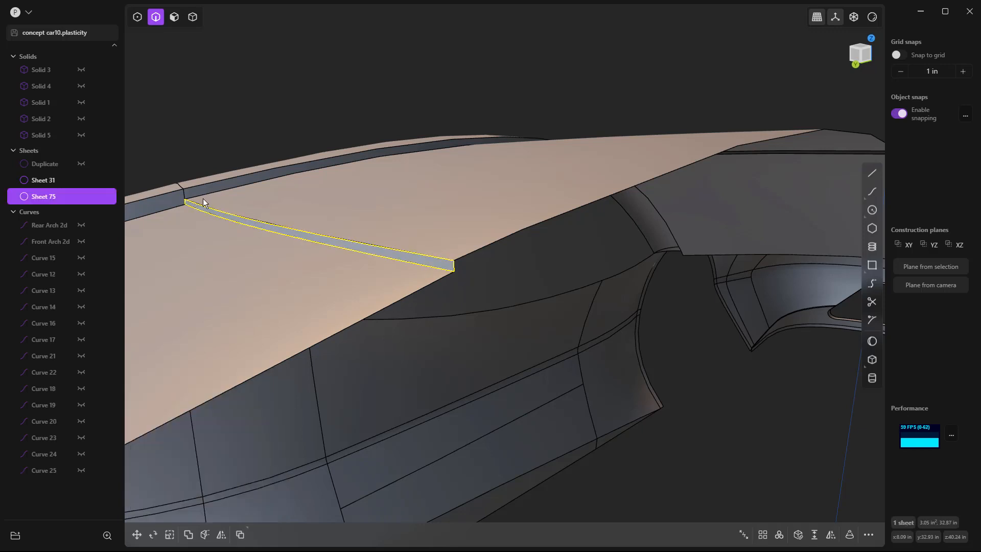
Step: Join the lofted strip at the roof panel's rear transverse gap to the body sheet
scroll(185, 202, up, 5)
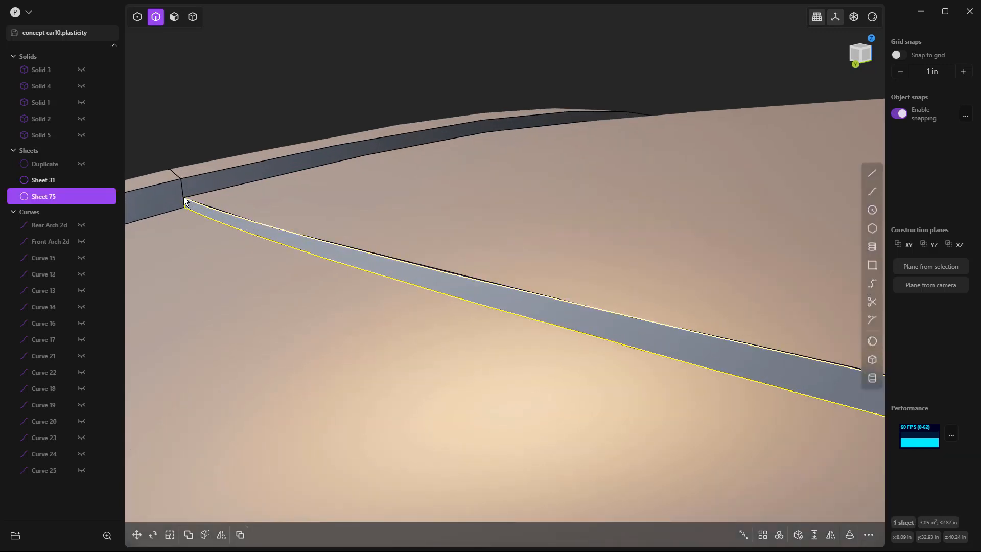
key(5)
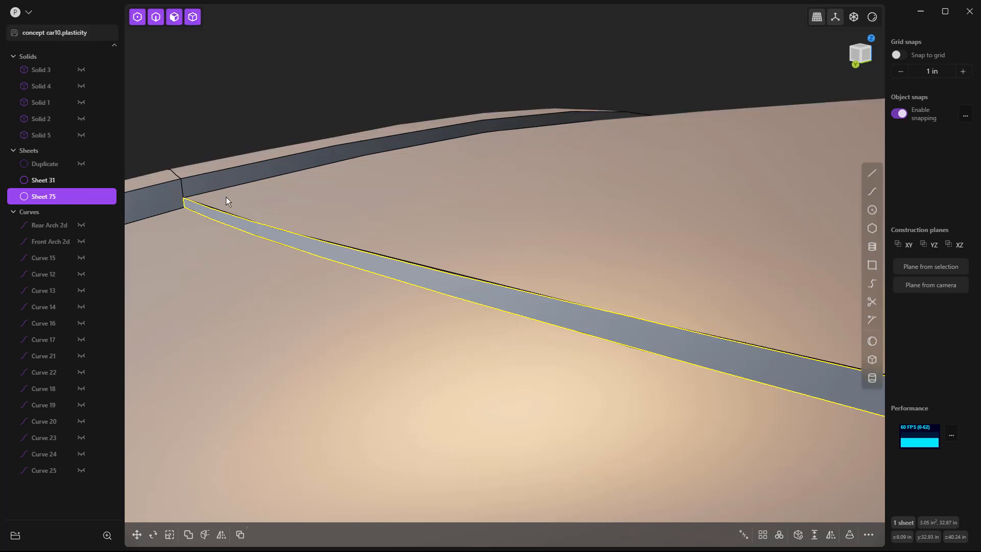
shift+click(226, 197)
key(j)
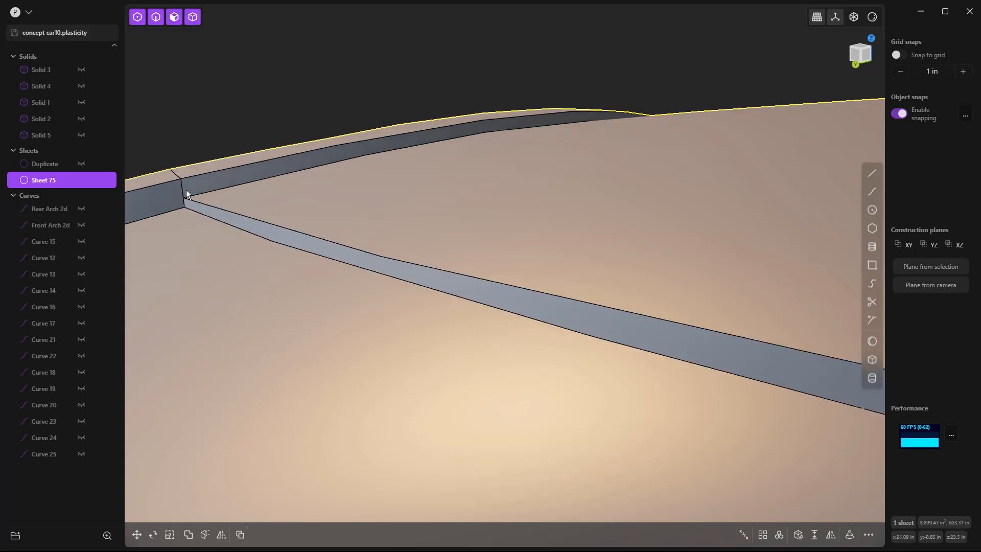
Step: Loft a strip across the transverse gap between the windshield and the roof panel, and join it to the body sheet
scroll(183, 203, down, 2)
scroll(182, 200, down, 5)
middle_drag(189, 197, 575, 210)
scroll(576, 210, up, 3)
key(2)
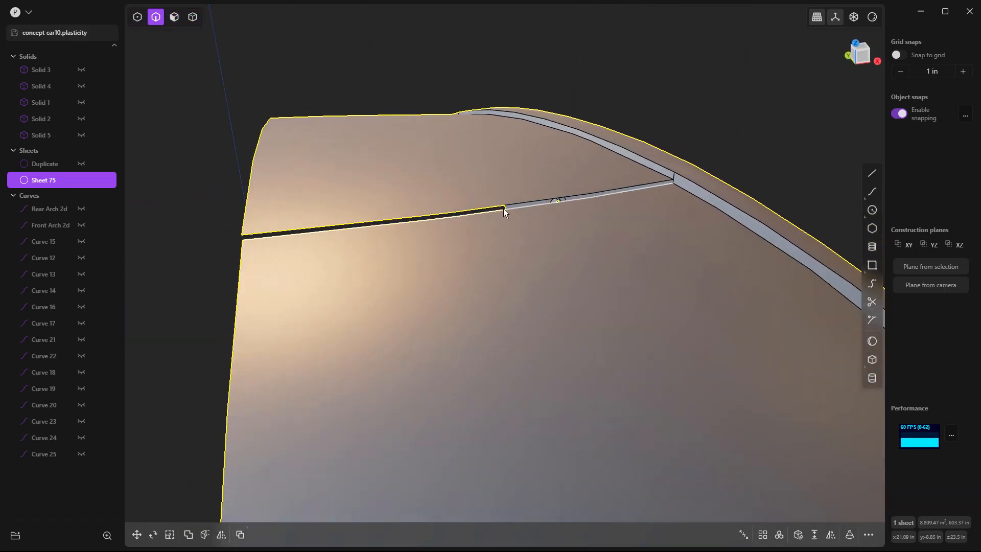
click(514, 206)
key(e)
click(524, 207)
key(l)
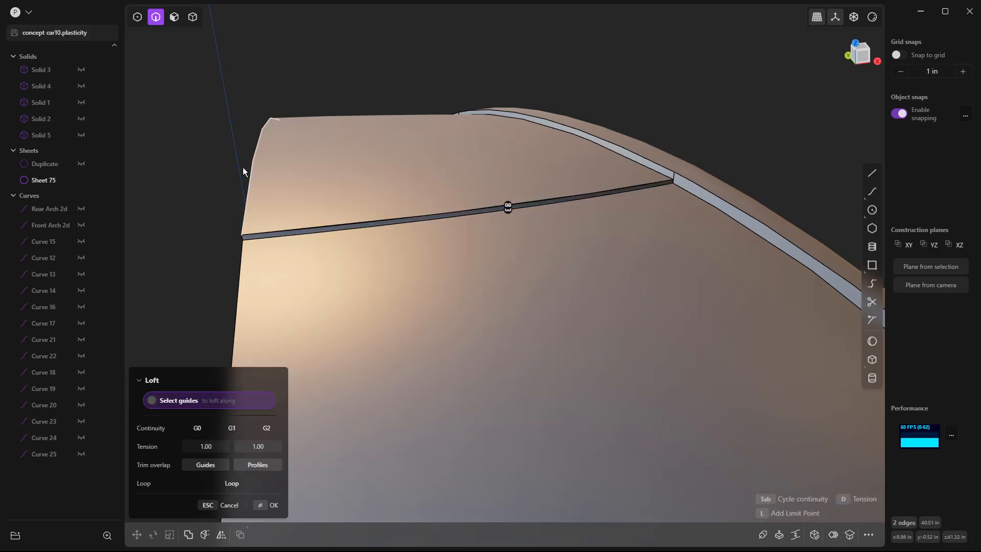
key(Return)
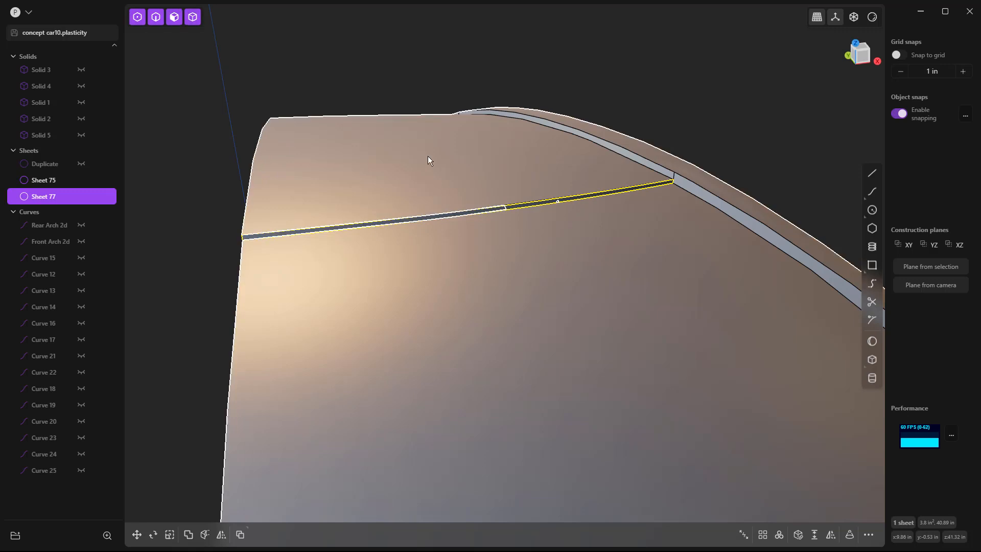
shift+click(427, 155)
key(j)
click(471, 107)
key(b)
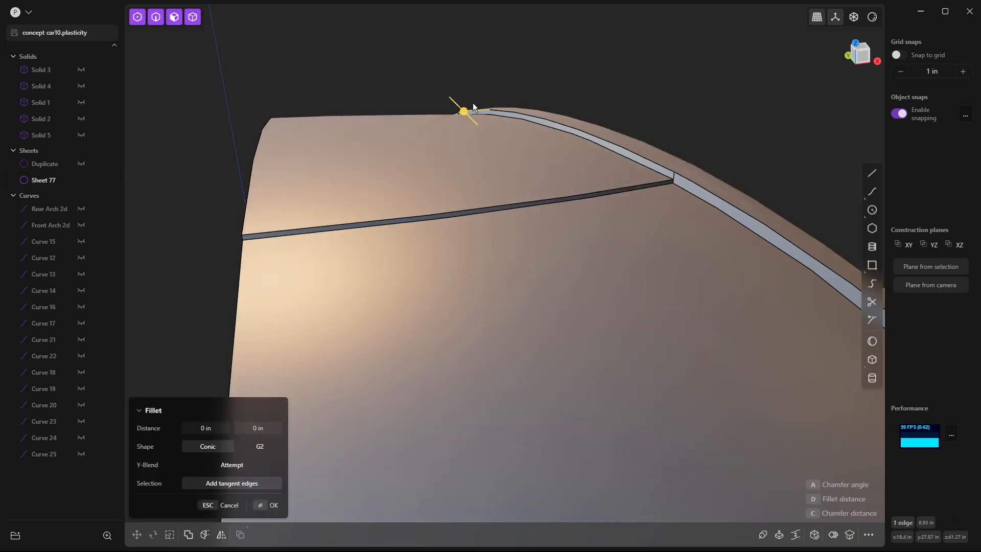
scroll(474, 110, down, 5)
key(Escape)
key(Escape)
Step: Examine the joined roof, windshield and side window area of the body from several angles
middle_drag(694, 106, 642, 121)
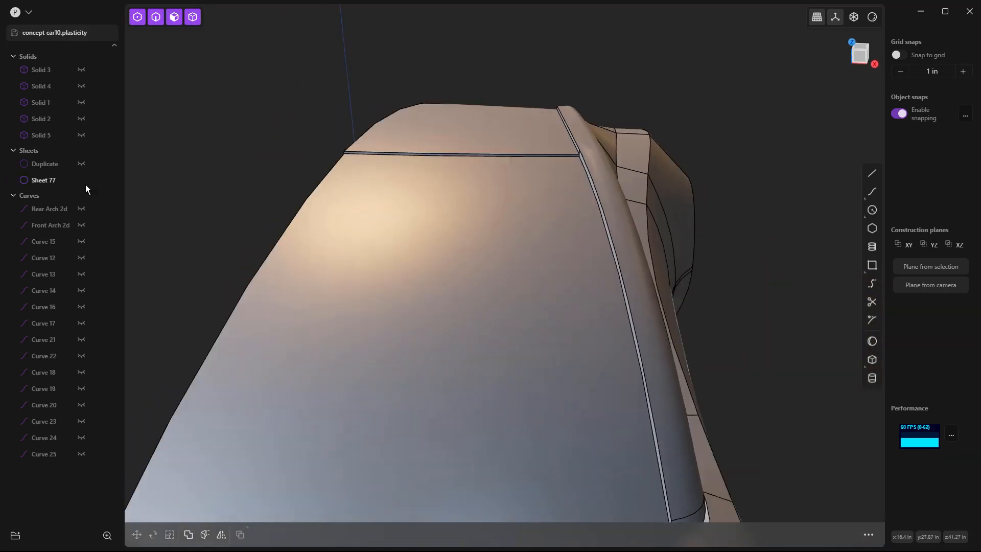
middle_drag(358, 107, 546, 159)
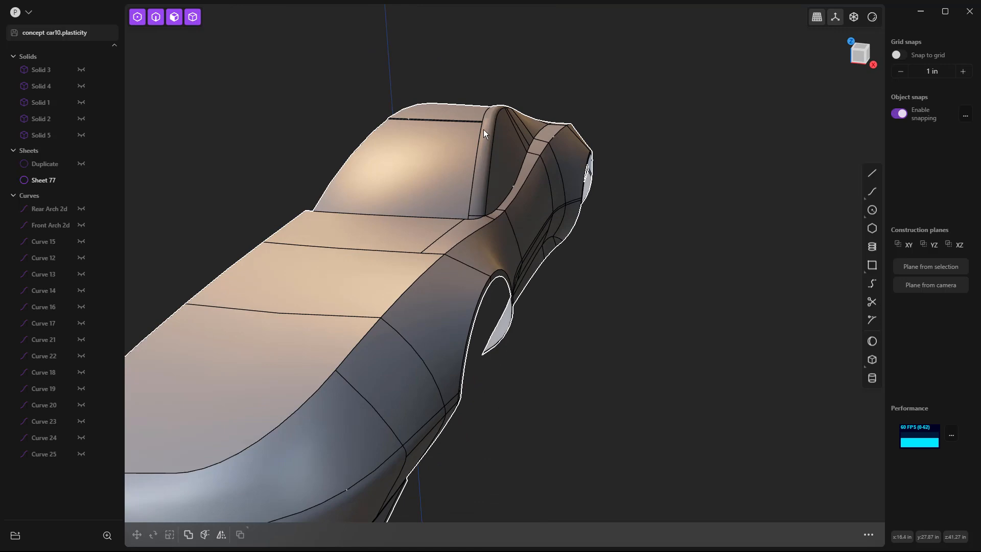
scroll(493, 126, up, 6)
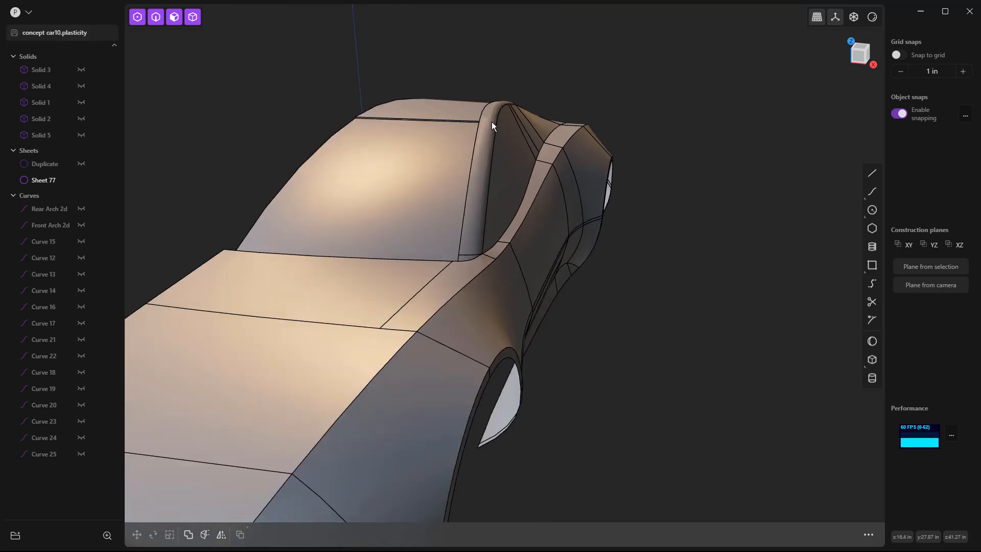
middle_drag(486, 123, 442, 137)
scroll(566, 151, down, 5)
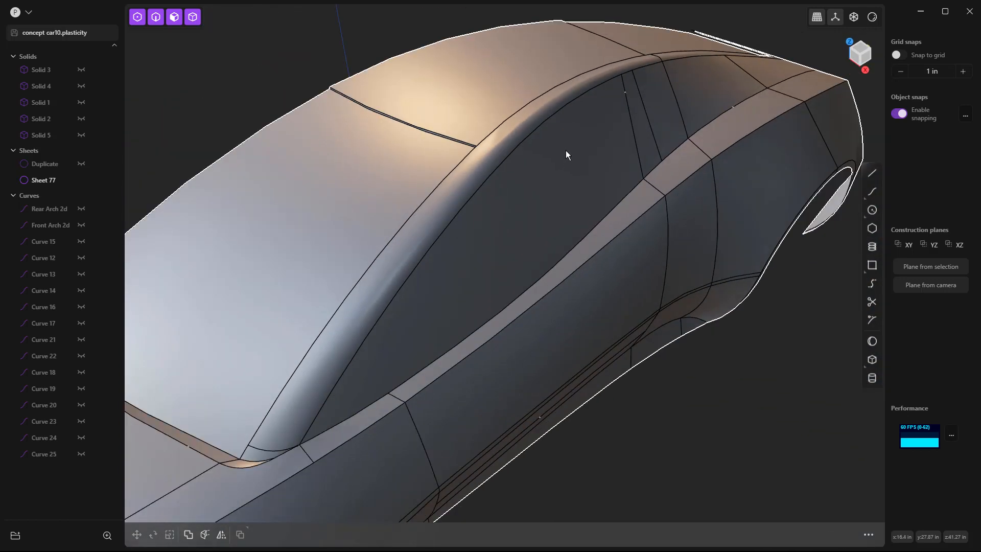
middle_drag(565, 170, 570, 127)
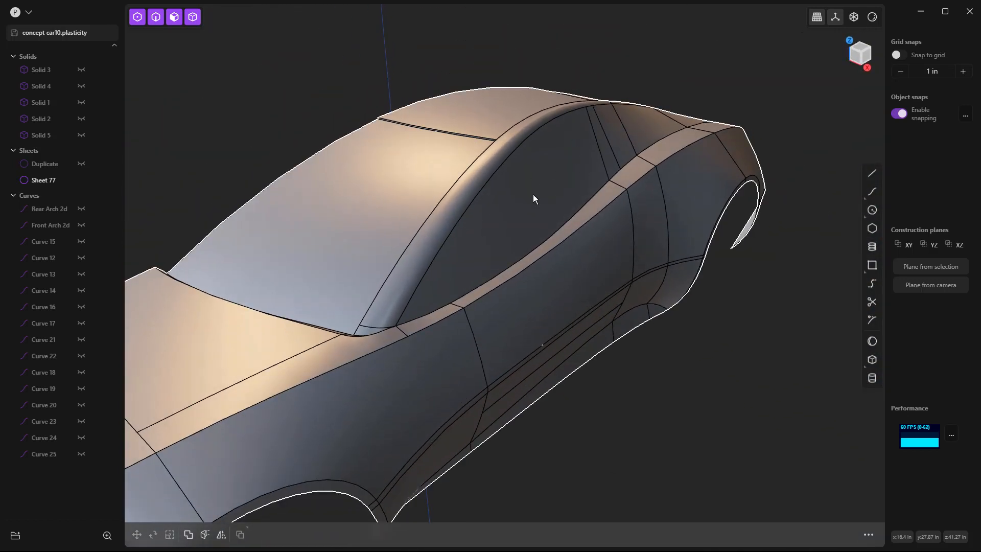
click(547, 193)
middle_drag(560, 167, 678, 166)
click(679, 166)
key(f)
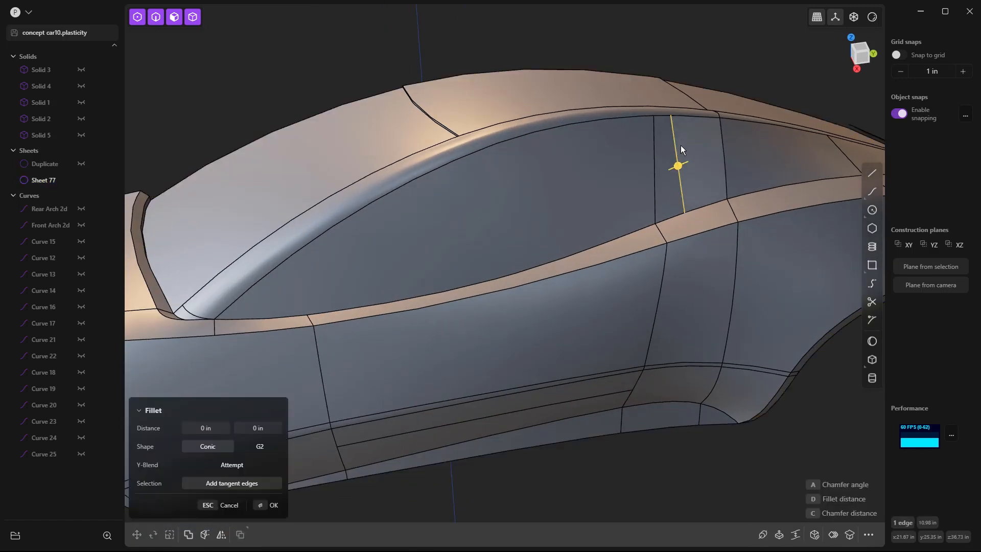
key(Escape)
click(677, 159)
click(679, 160)
key(f)
key(Escape)
Step: Offset the front side window face's boundary inward by about 1 in to outline the glass
middle_drag(649, 191, 680, 189)
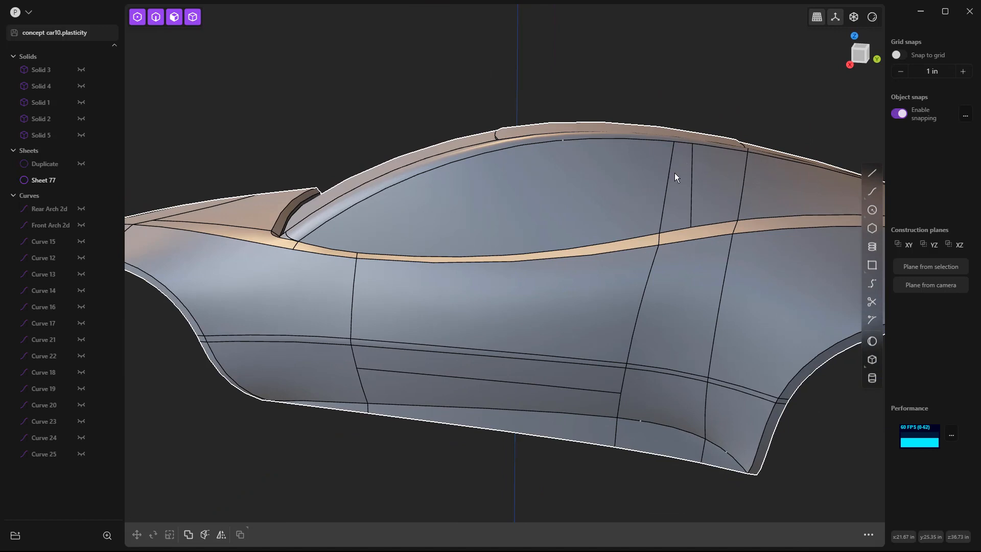
scroll(694, 181, down, 4)
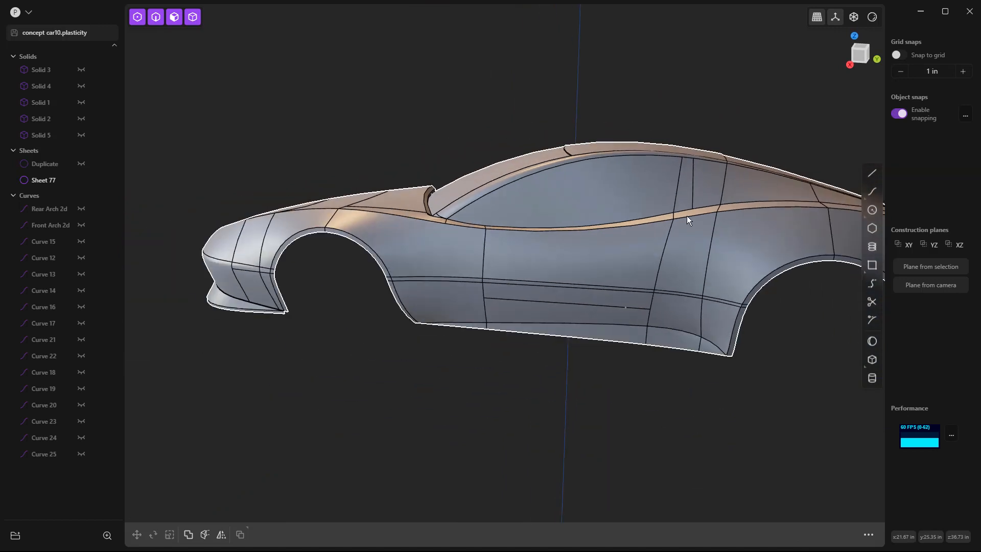
middle_drag(741, 253, 596, 237)
click(630, 218)
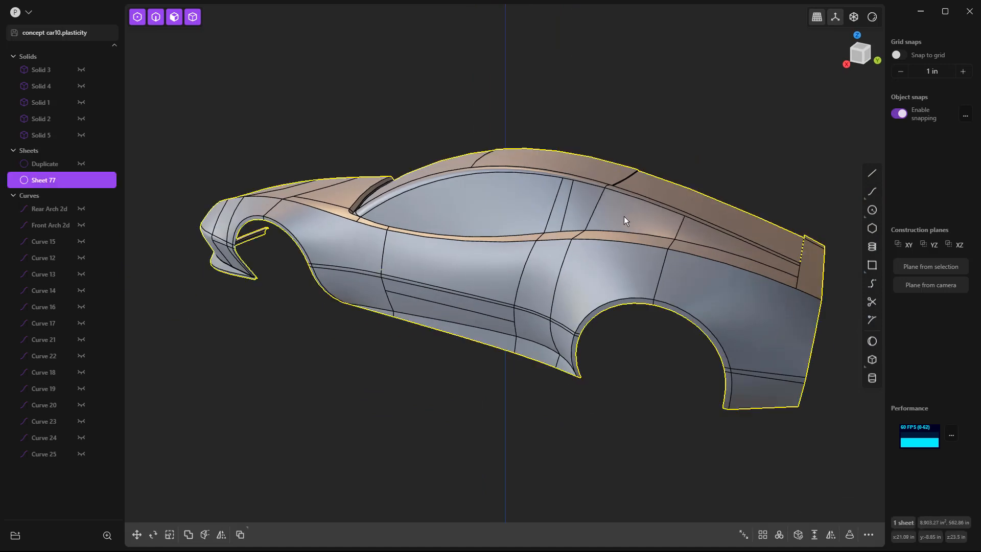
click(624, 216)
click(456, 361)
click(504, 208)
click(493, 201)
middle_drag(421, 287, 471, 295)
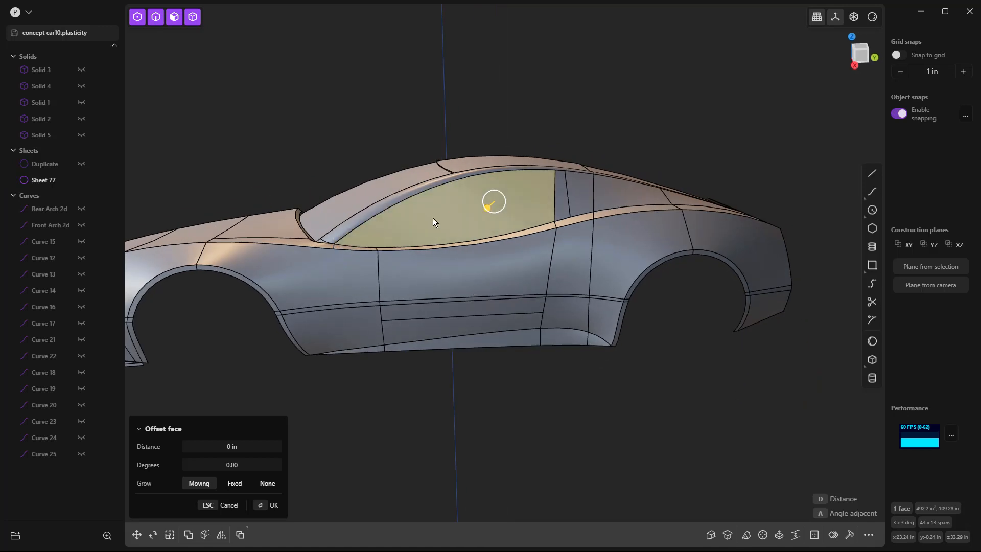
scroll(433, 218, up, 5)
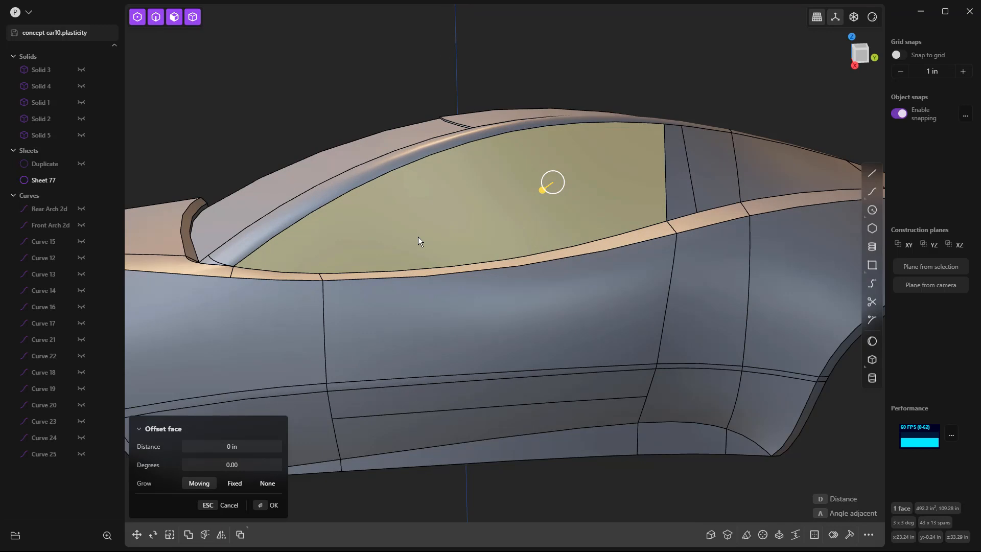
key(o)
key(d)
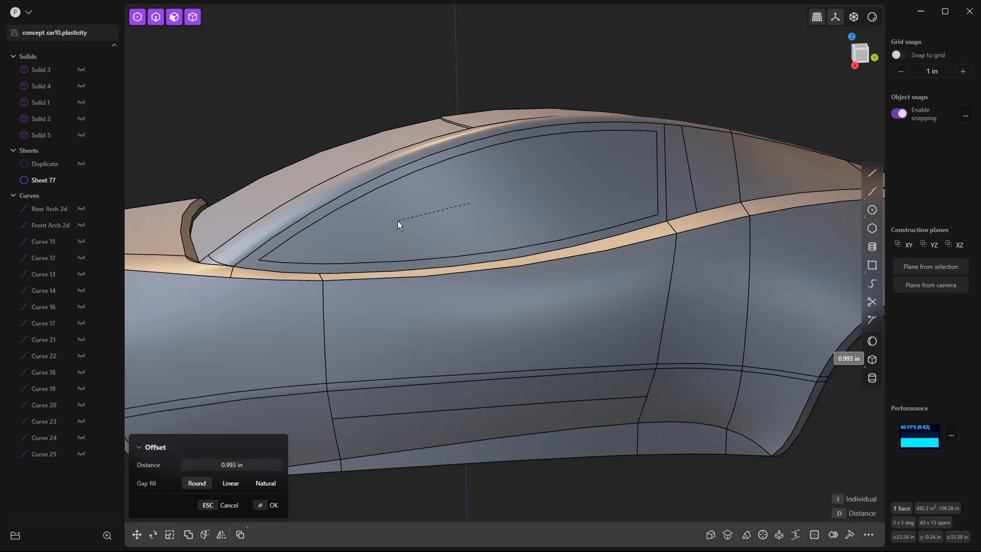
click(397, 221)
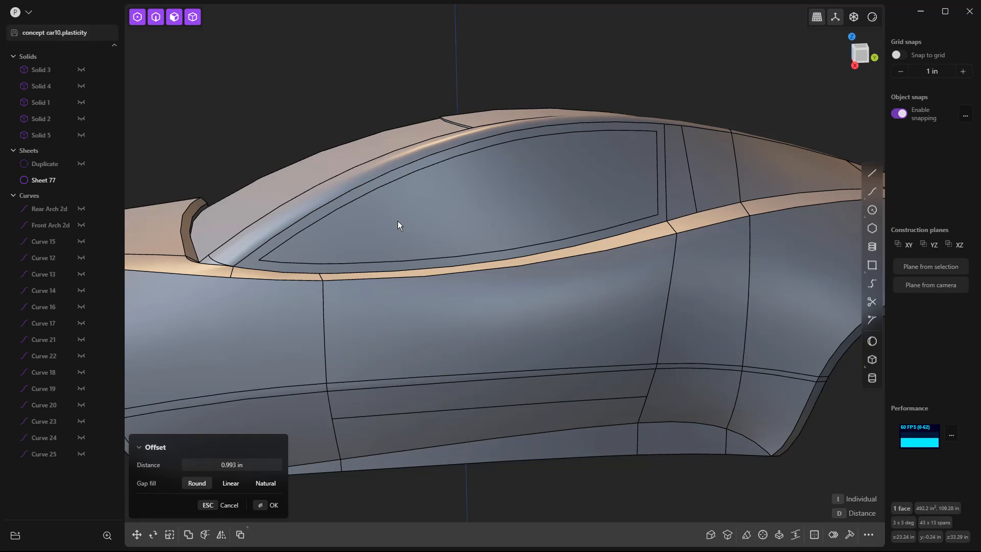
Step: Offset the rear quarter window face's boundary inward by about 0.89 in
click(768, 167)
key(o)
key(d)
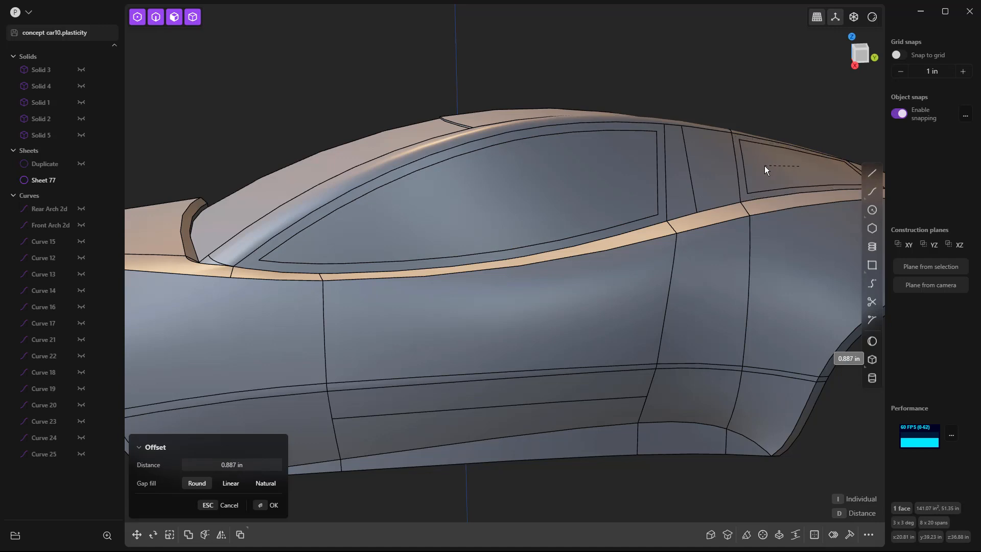
click(762, 110)
Step: Detach the inner face of the front side window from the body as its own sheet
click(538, 192)
key(o)
middle_drag(495, 214, 546, 191)
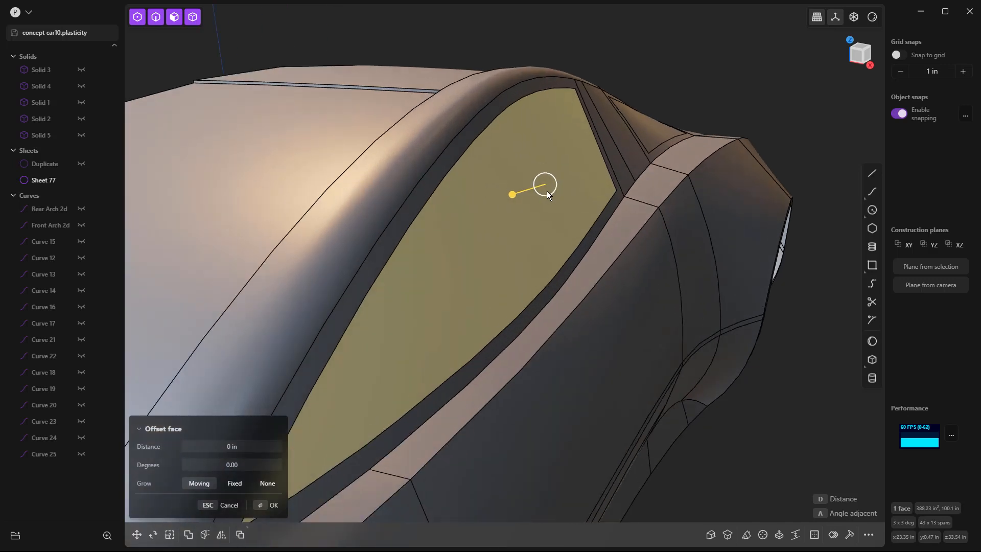
key(Return)
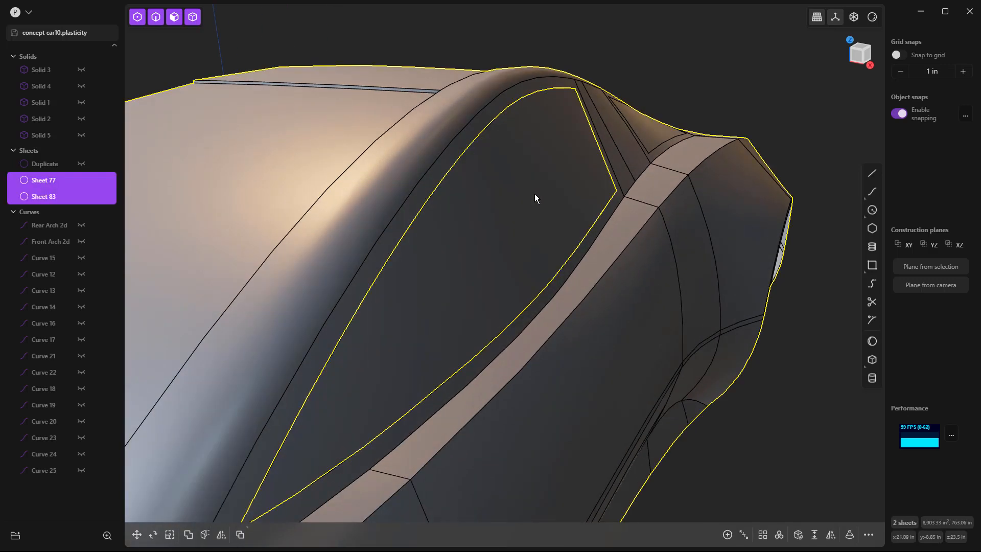
Step: Move the detached front side window glass about 0.13 in inward along the X axis
click(544, 157)
key(o)
key(g)
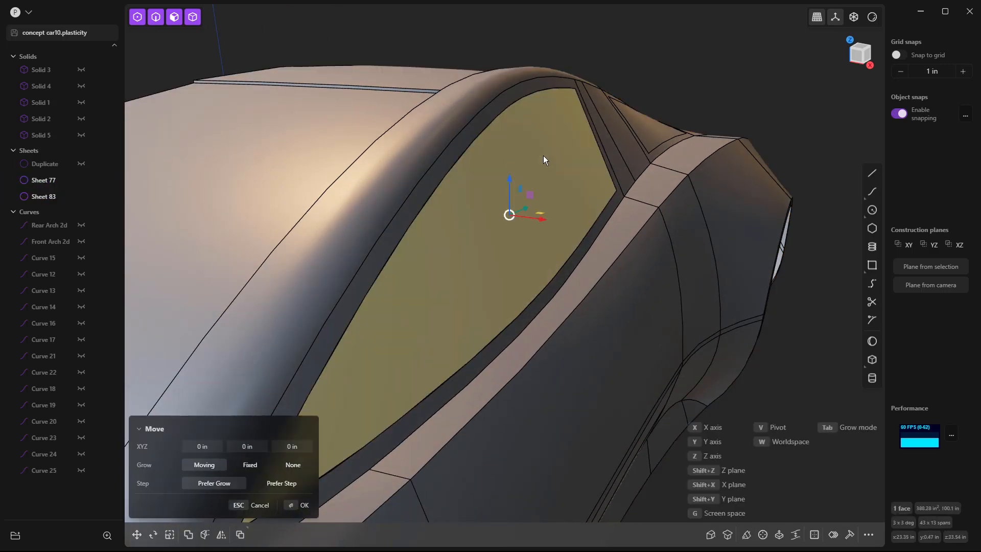
drag(544, 220, 542, 220)
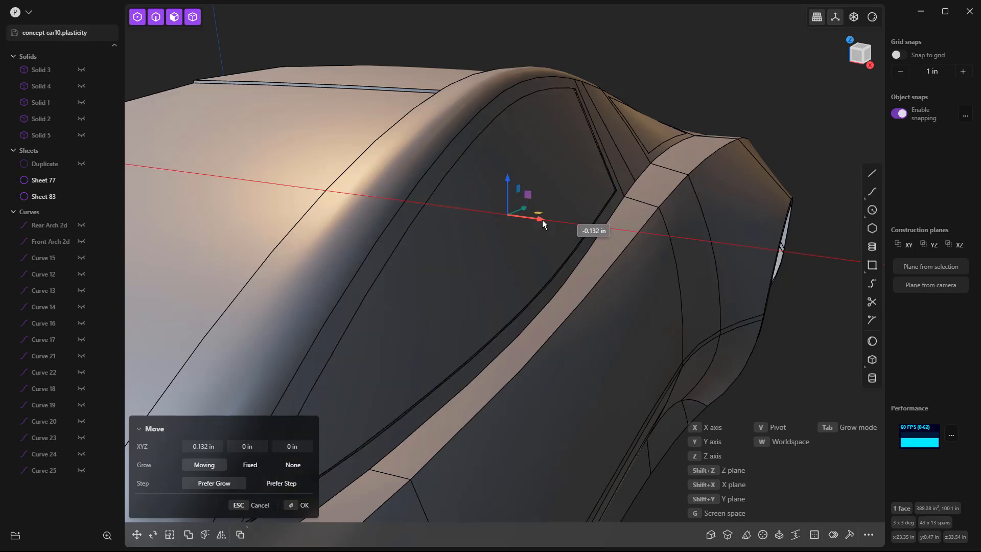
key(o)
key(Escape)
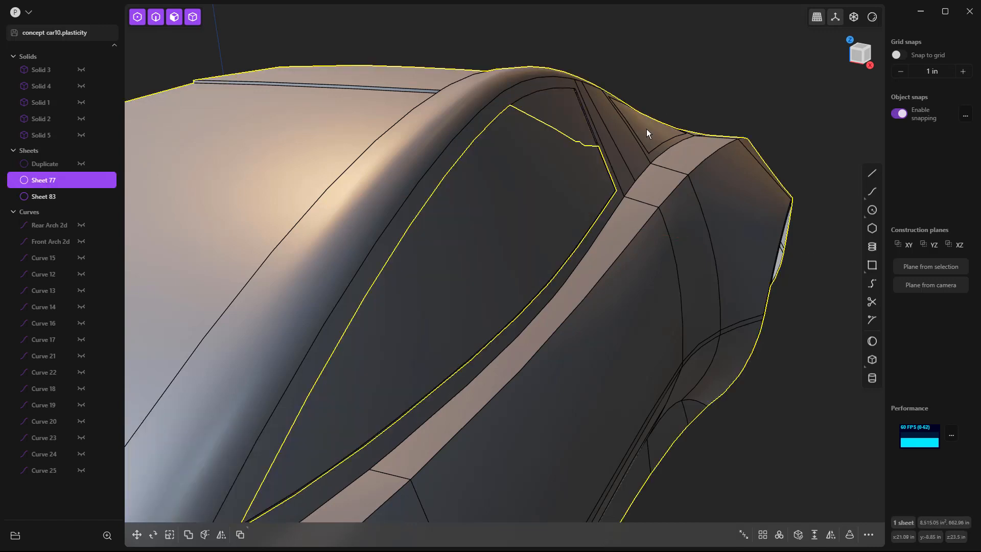
Step: Detach the rear quarter window's inner face as its own sheet and move it slightly inward
click(646, 129)
key(o)
key(Return)
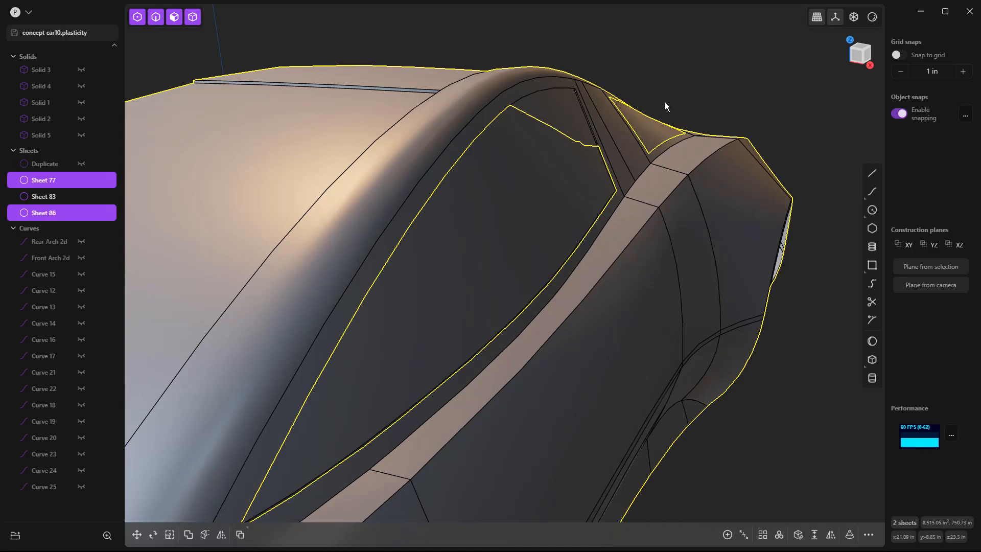
click(642, 130)
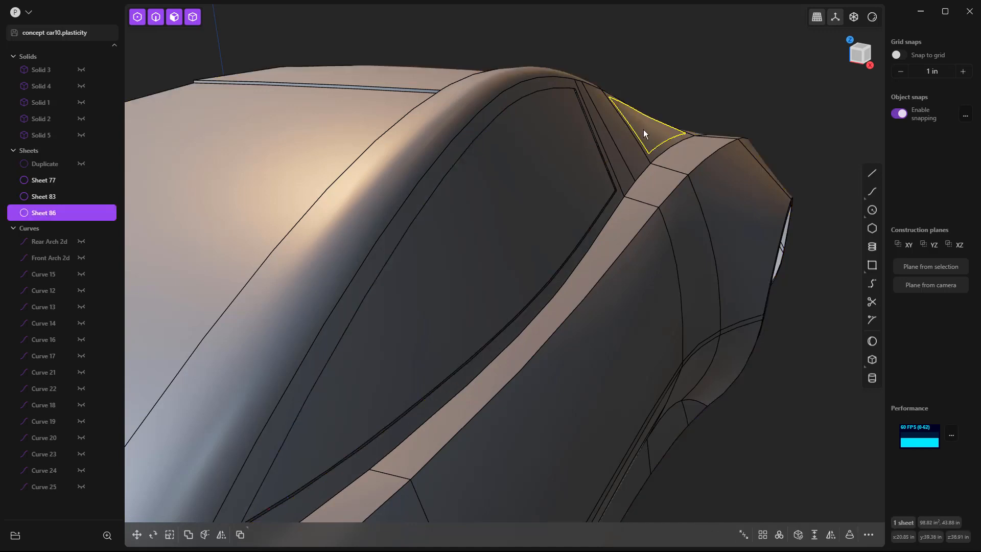
key(g)
drag(680, 122, 678, 123)
key(Return)
click(689, 90)
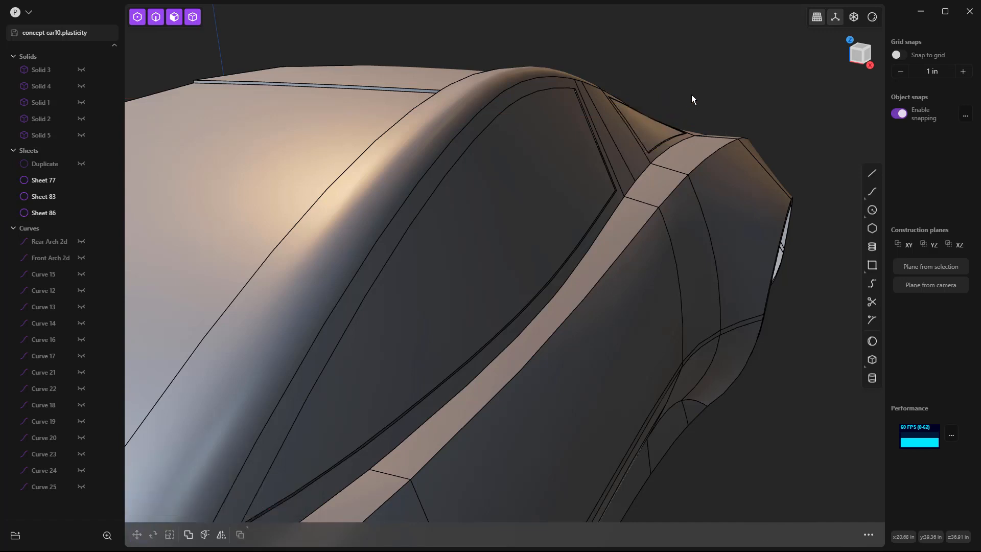
Step: Try to loft a strip between the front side window opening's edge loop and the recessed glass sheet's edge loop
middle_drag(694, 98, 548, 136)
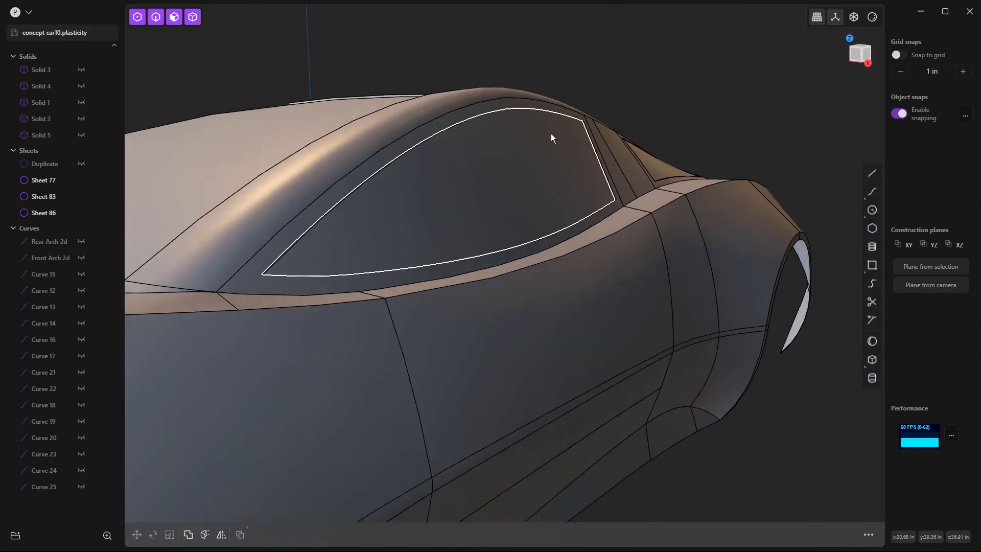
key(2)
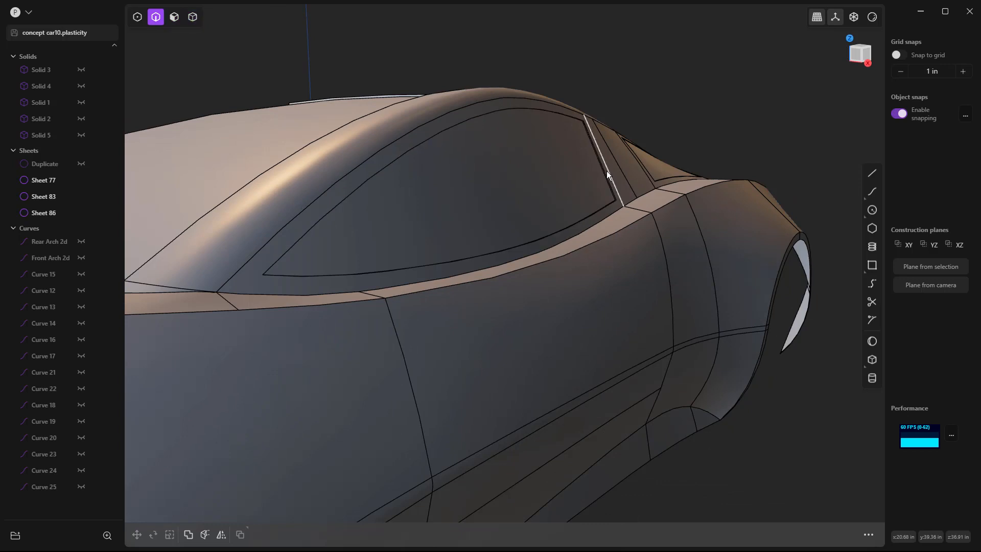
scroll(605, 170, up, 2)
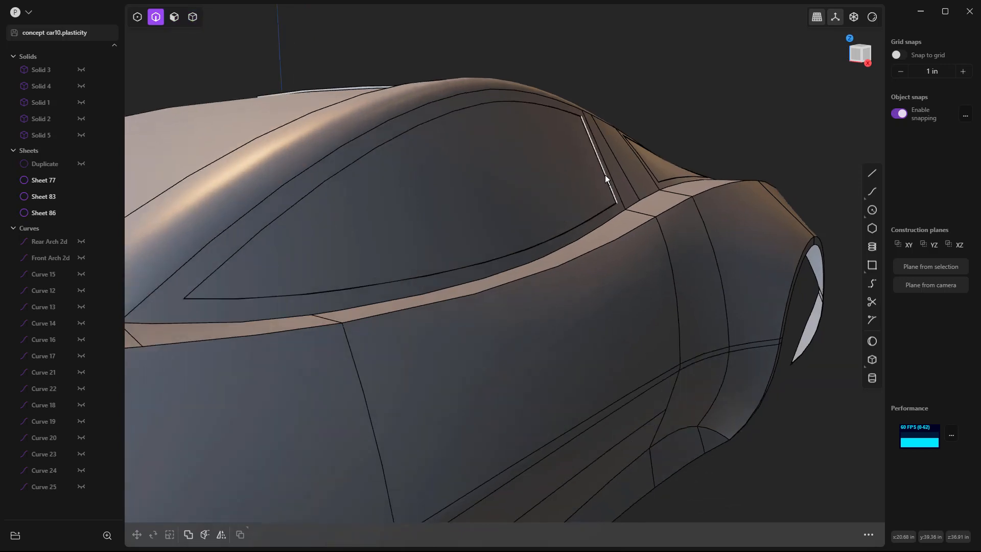
double_click(605, 175)
scroll(605, 176, up, 5)
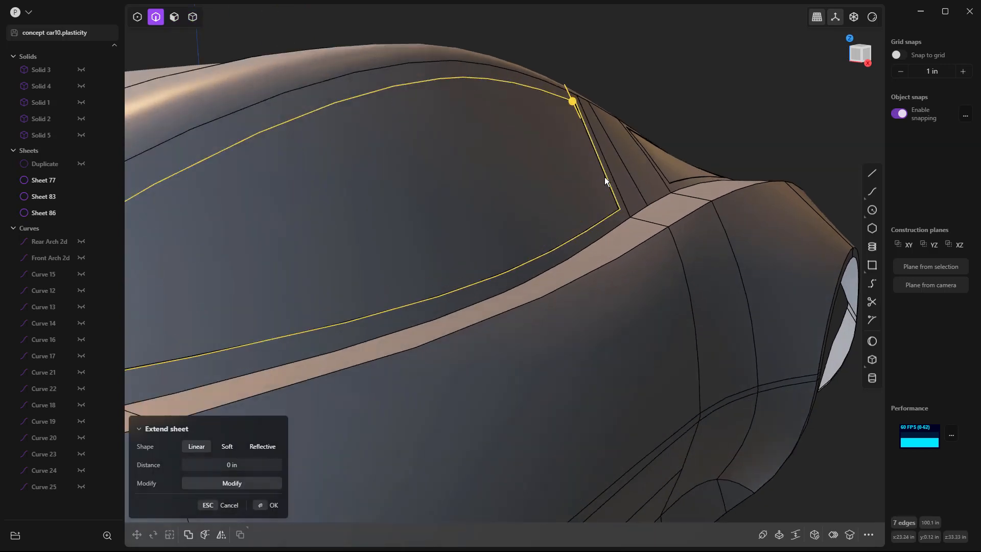
scroll(612, 200, up, 5)
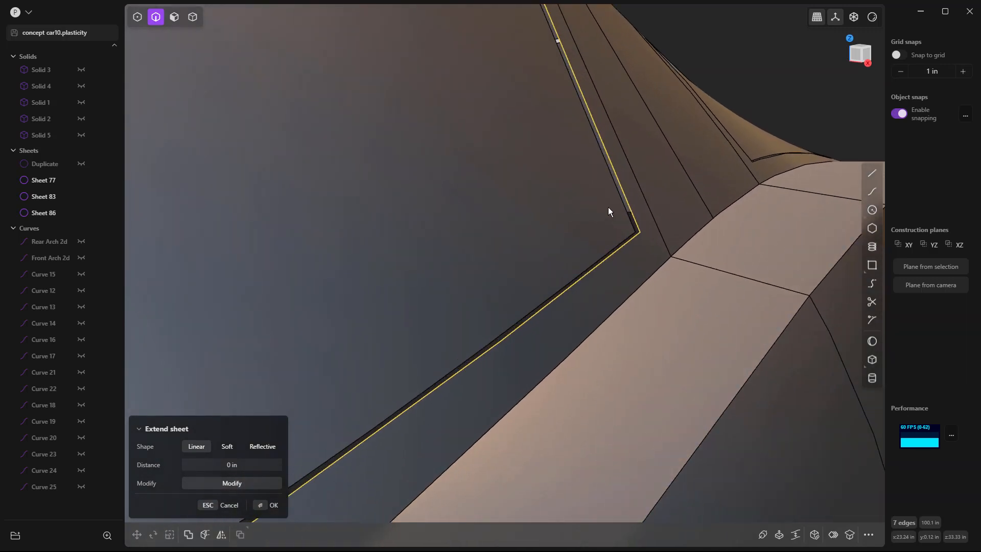
shift+double_click(621, 207)
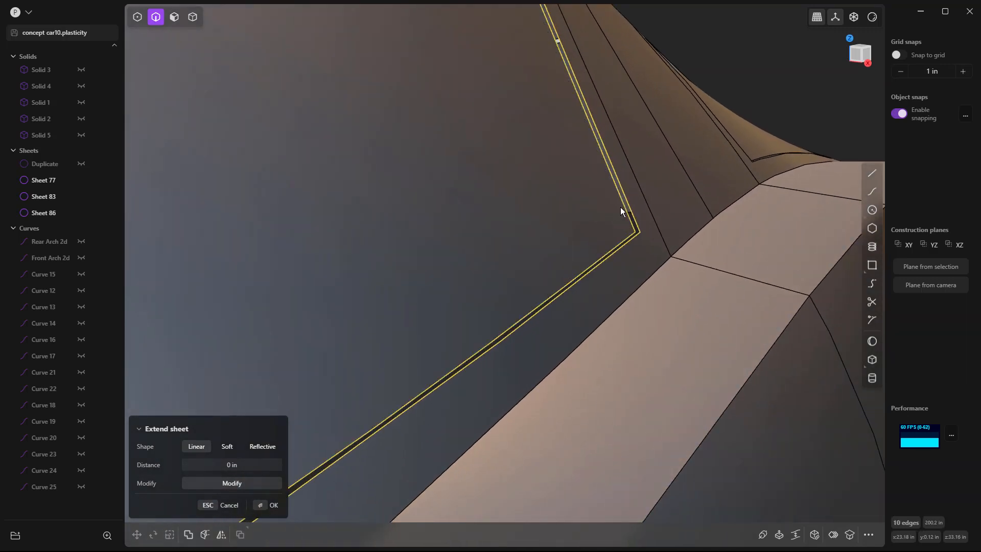
key(l)
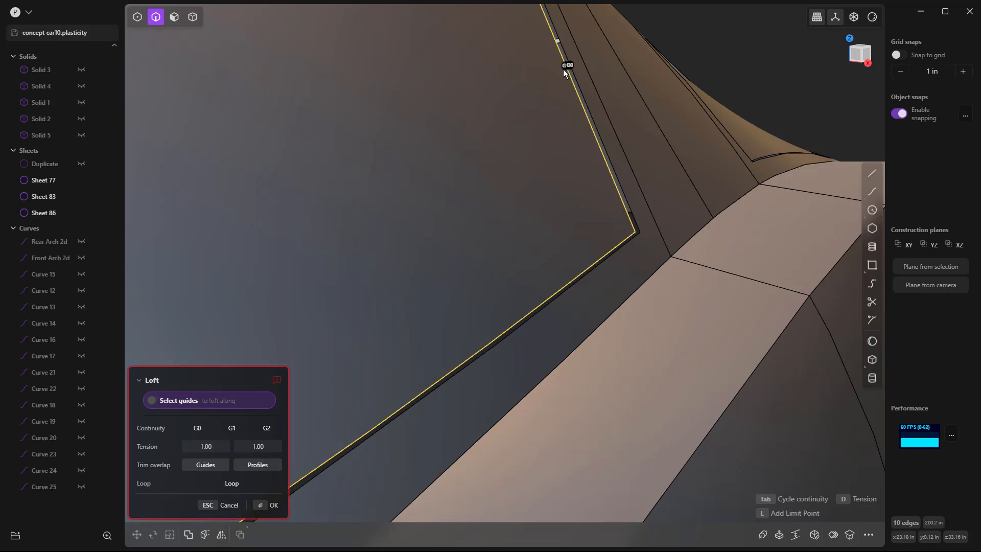
scroll(572, 66, up, 4)
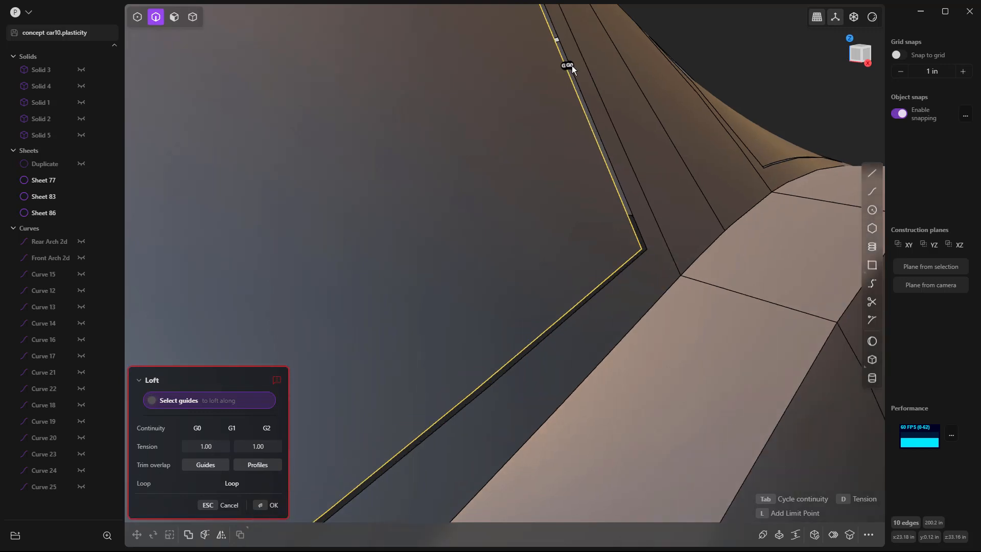
scroll(560, 65, up, 3)
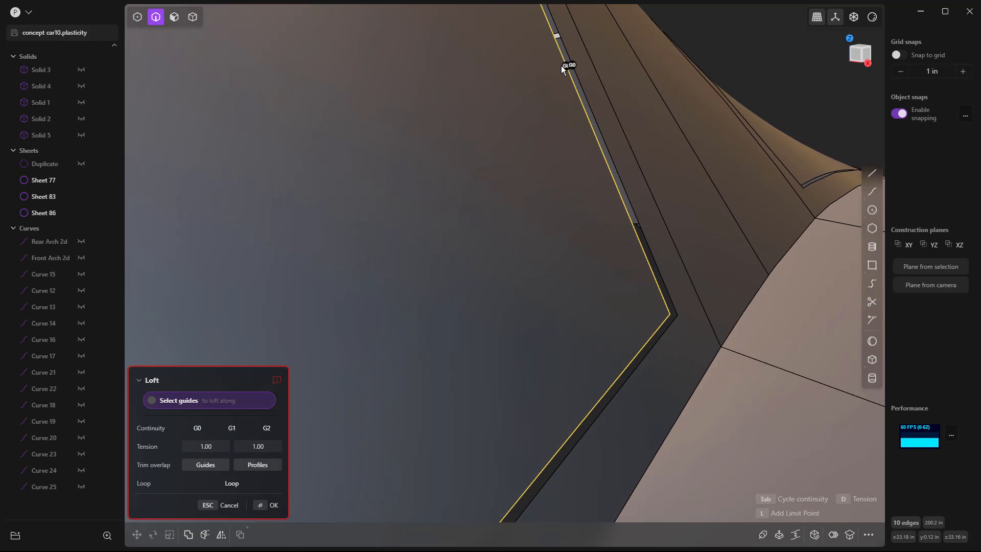
middle_drag(560, 66, 566, 79)
key(Return)
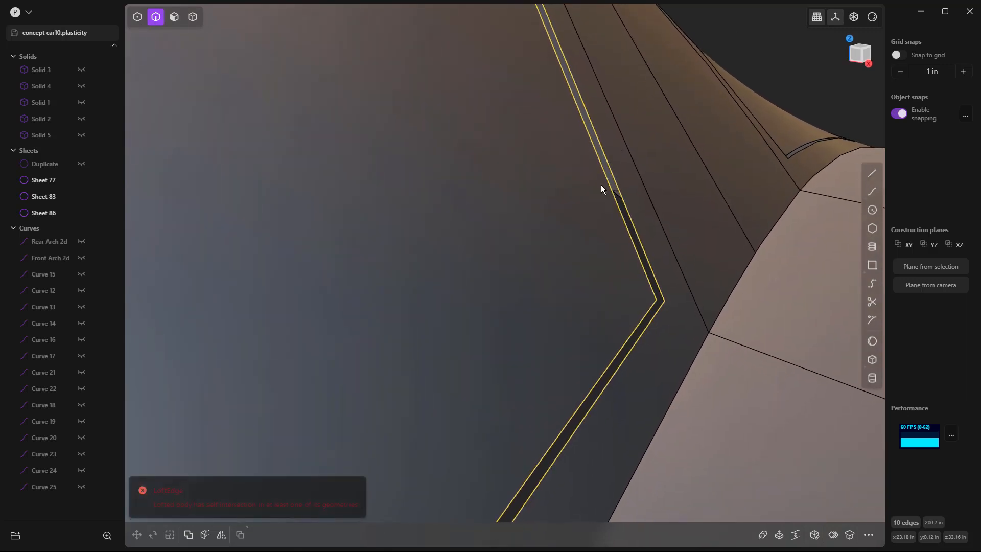
click(758, 38)
middle_drag(624, 224, 633, 244)
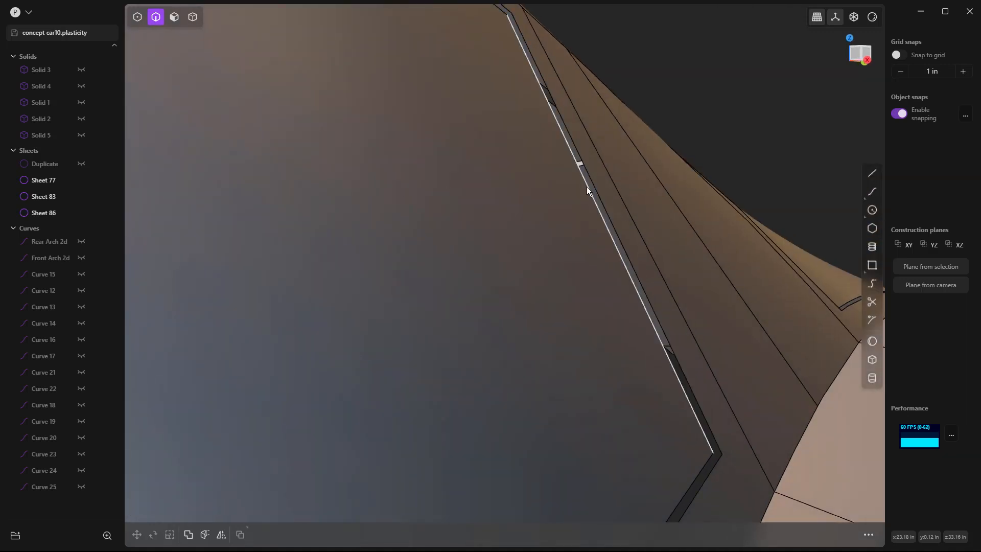
middle_drag(676, 353, 690, 253)
key(shift+r)
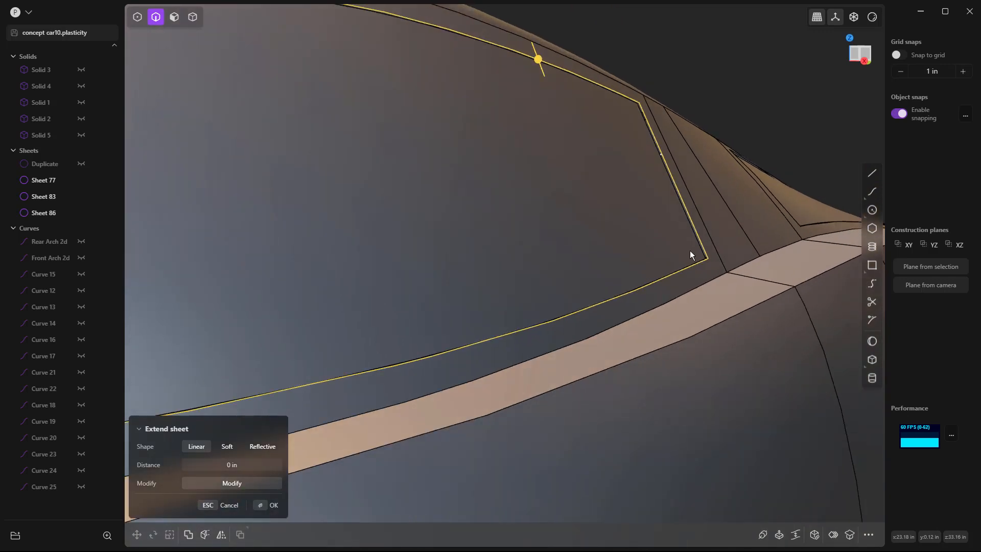
scroll(689, 250, down, 10)
middle_drag(570, 271, 572, 277)
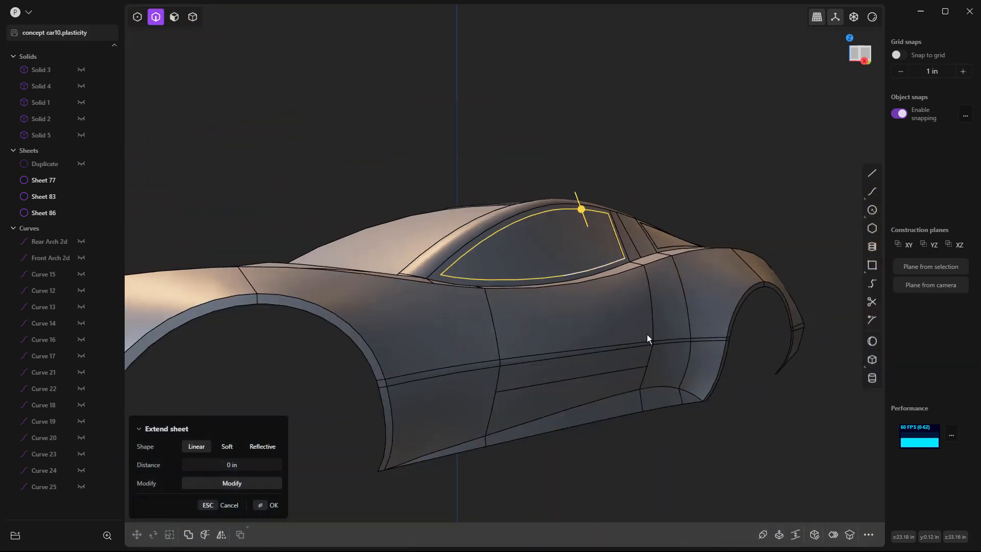
key(Escape)
Step: Hide the edges and apply the plain white shading to inspect the recessed windows and roof panels from several angles
middle_drag(684, 444, 537, 453)
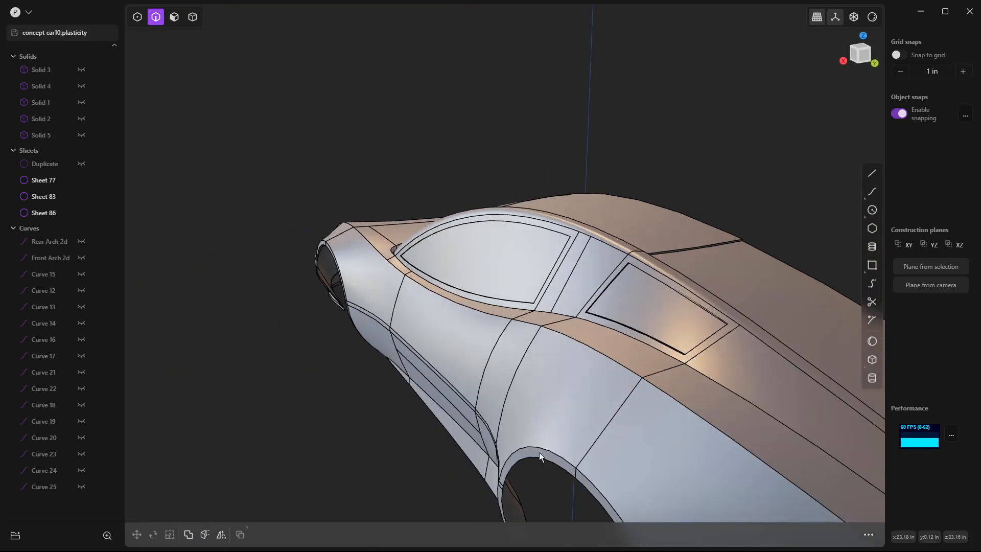
click(871, 17)
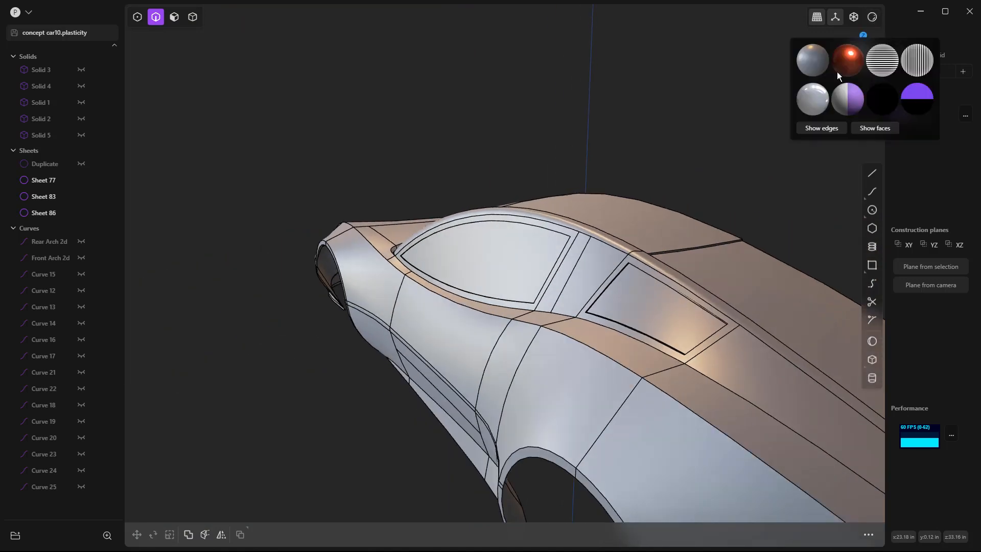
click(827, 133)
click(853, 105)
scroll(597, 143, down, 5)
middle_drag(593, 175, 746, 265)
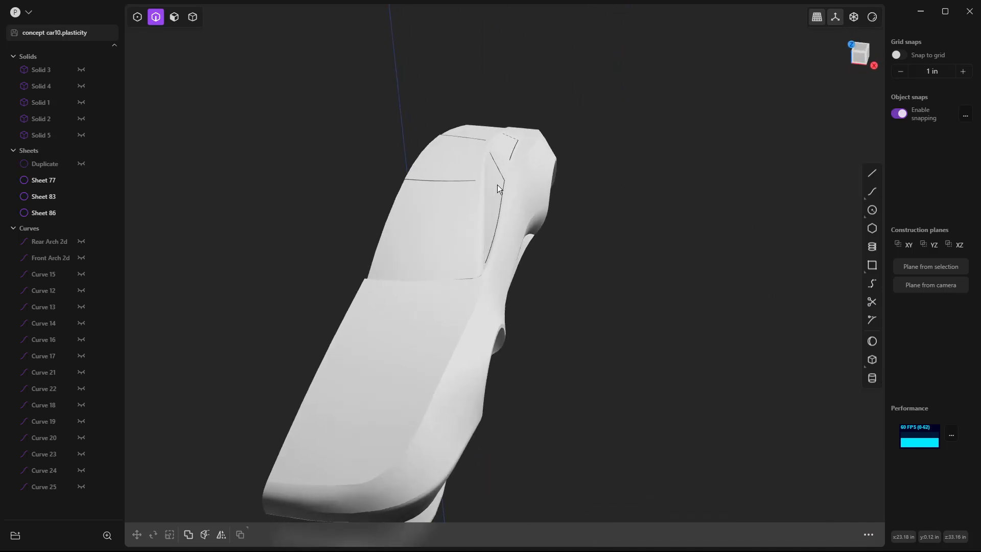
middle_drag(435, 243, 534, 201)
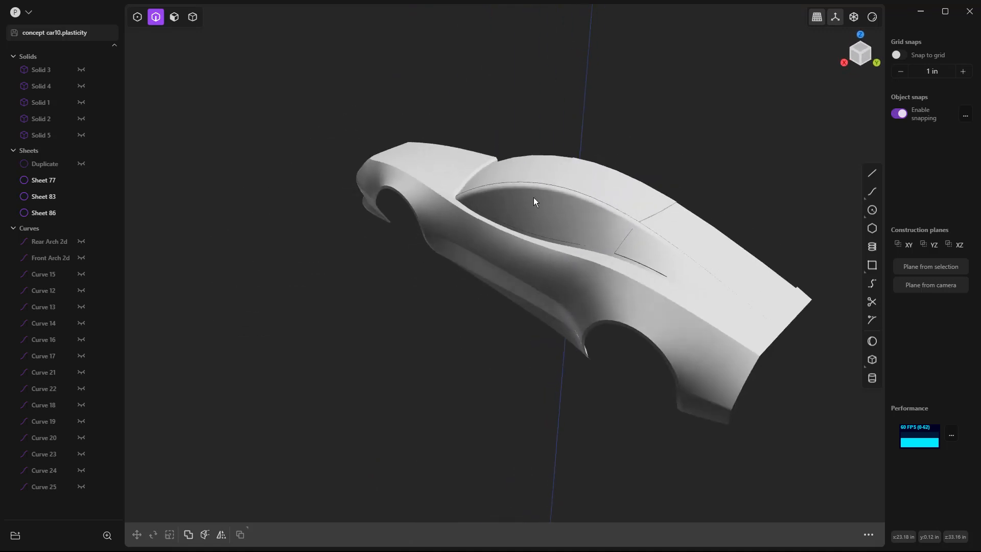
Step: Show the edges again and restore the original metallic shading on the body
click(872, 17)
click(821, 127)
click(817, 68)
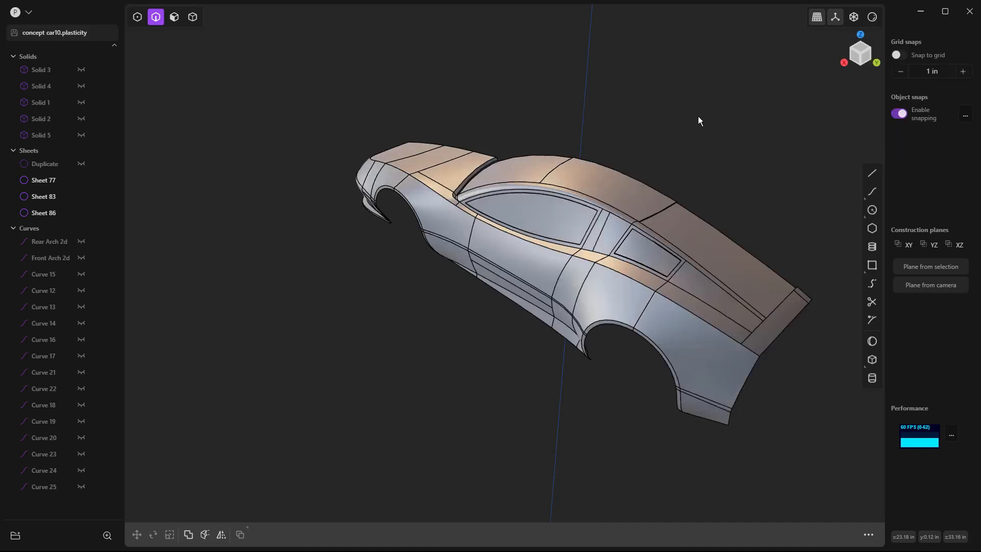
Step: Cut the tail strip face across its width, starting on its front edge beside the end of the rear window panel's gap
mouse_move(715, 137)
middle_down()
mouse_move(764, 182)
mouse_move(746, 158)
mouse_move(755, 182)
middle_up()
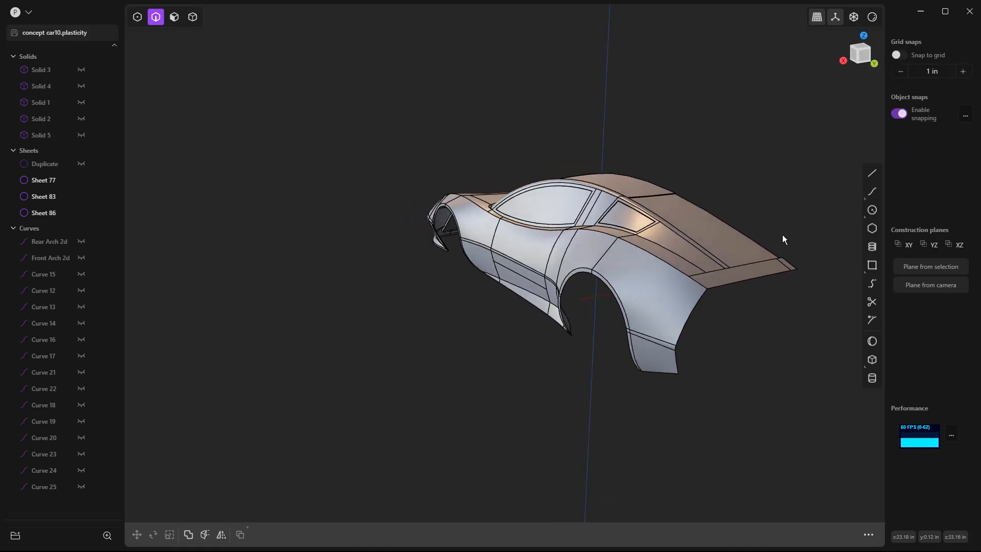
scroll(783, 266, up, 6)
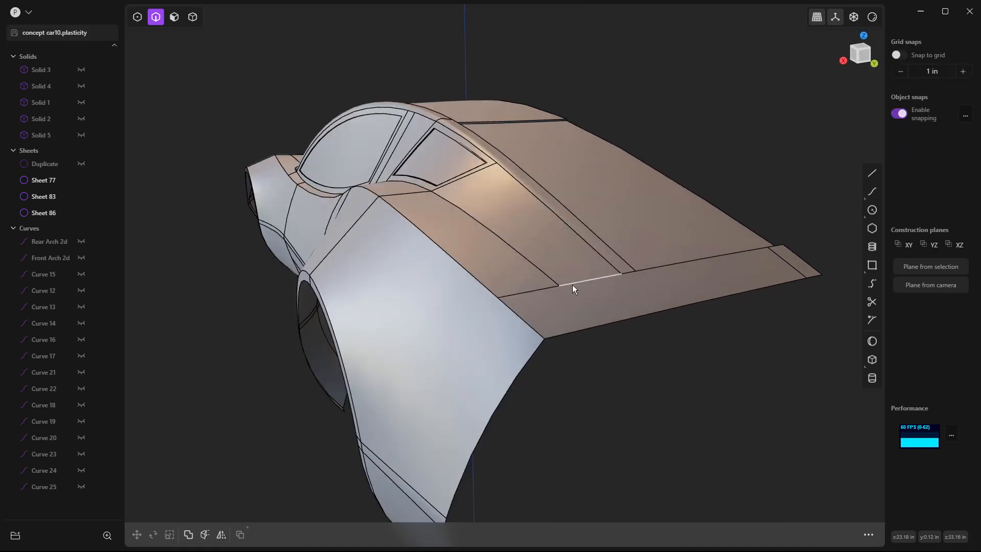
middle_drag(799, 252, 731, 262)
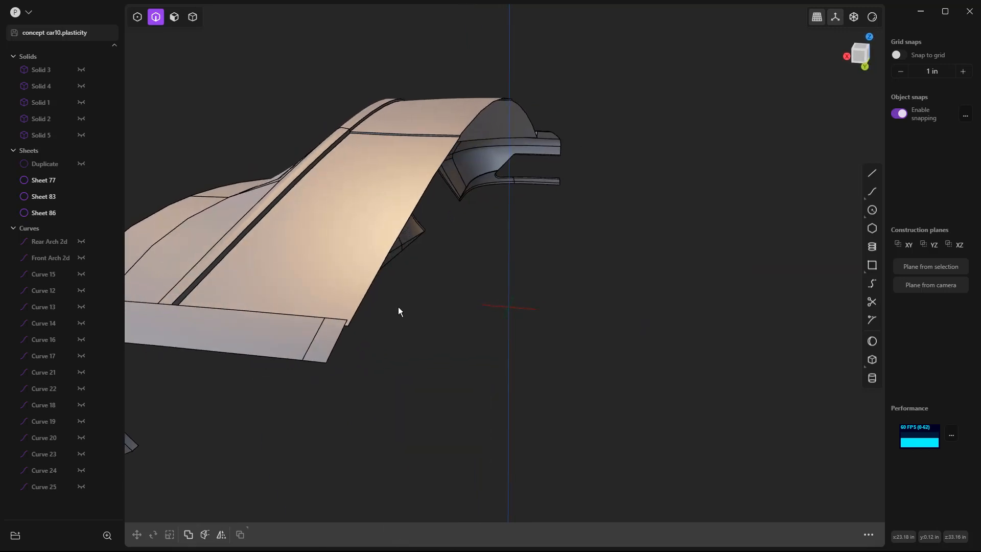
scroll(364, 265, down, 4)
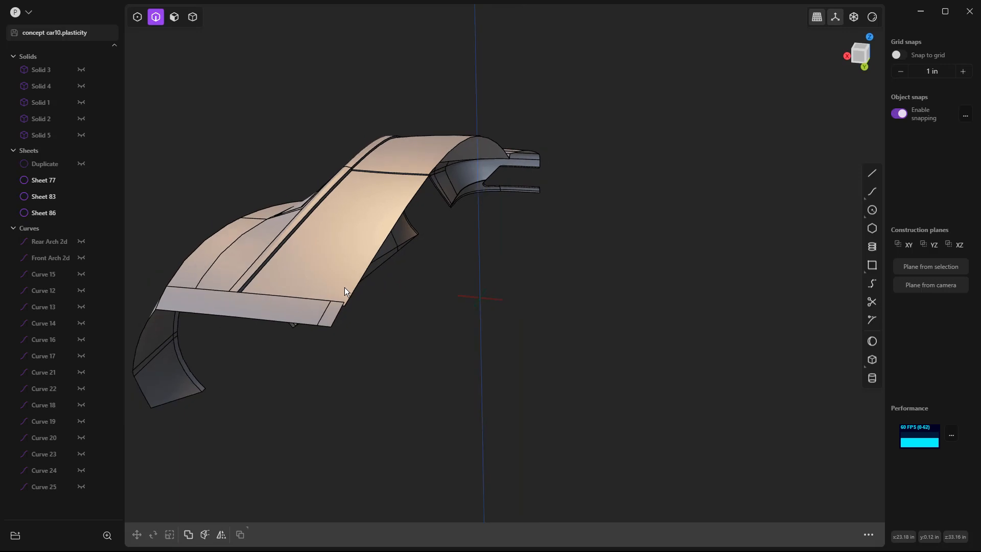
middle_drag(273, 314, 325, 319)
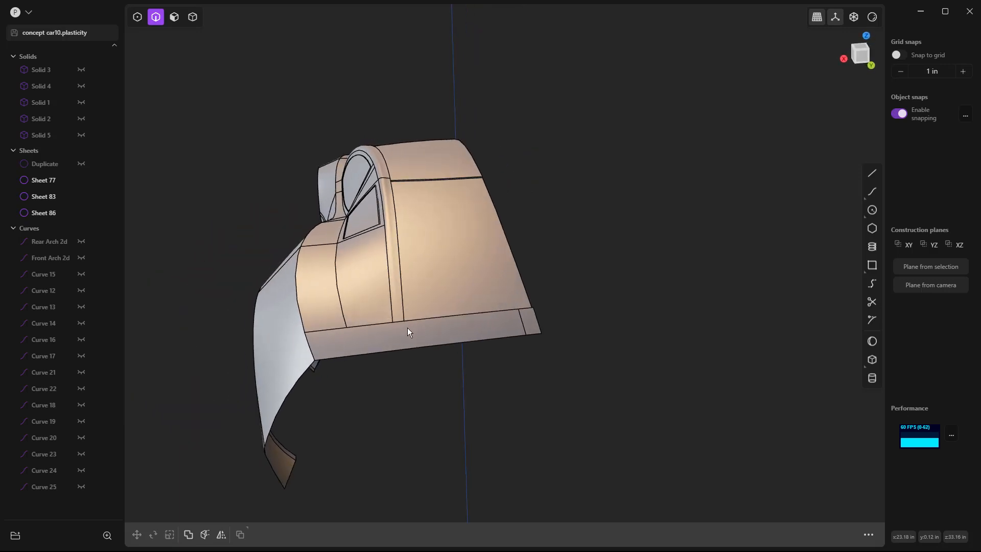
middle_drag(407, 339, 239, 352)
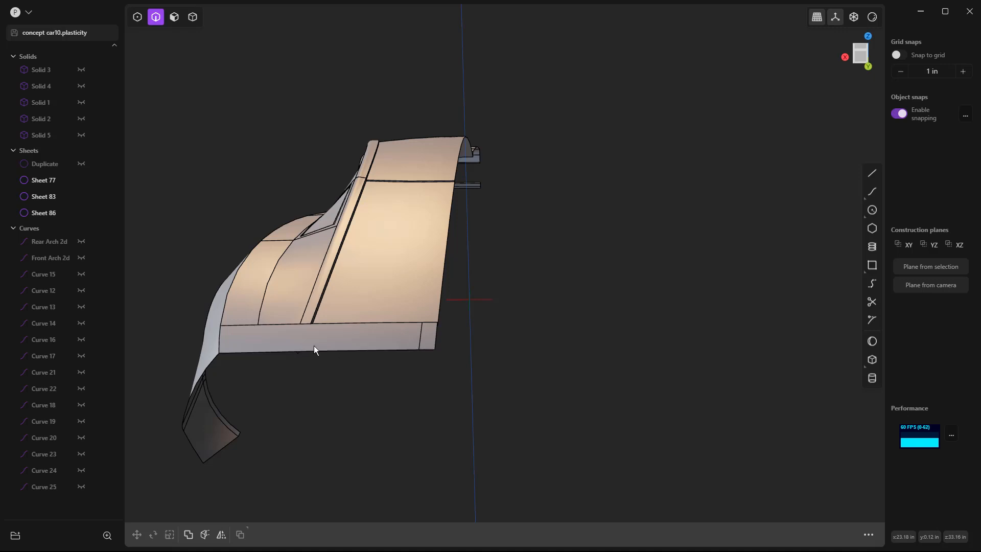
scroll(312, 331, up, 5)
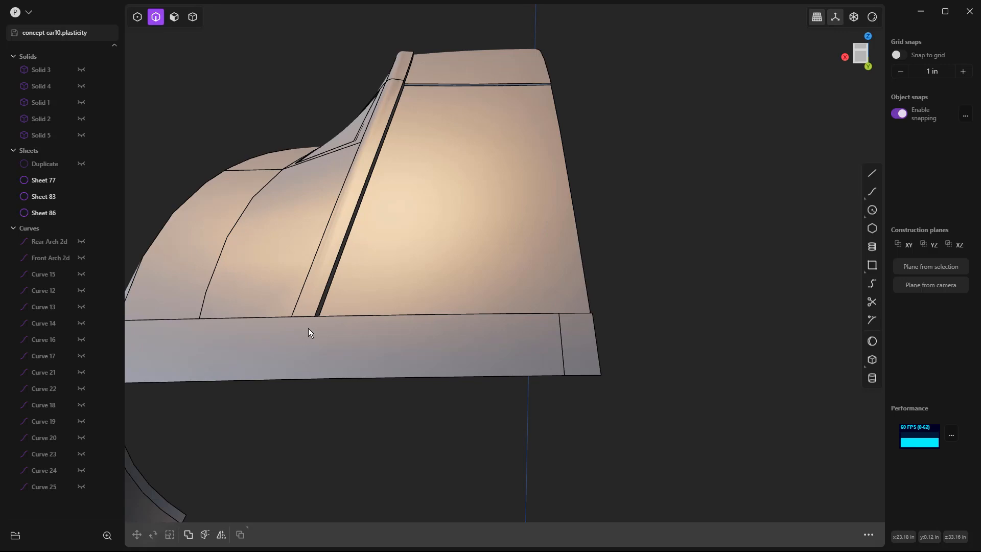
key(c)
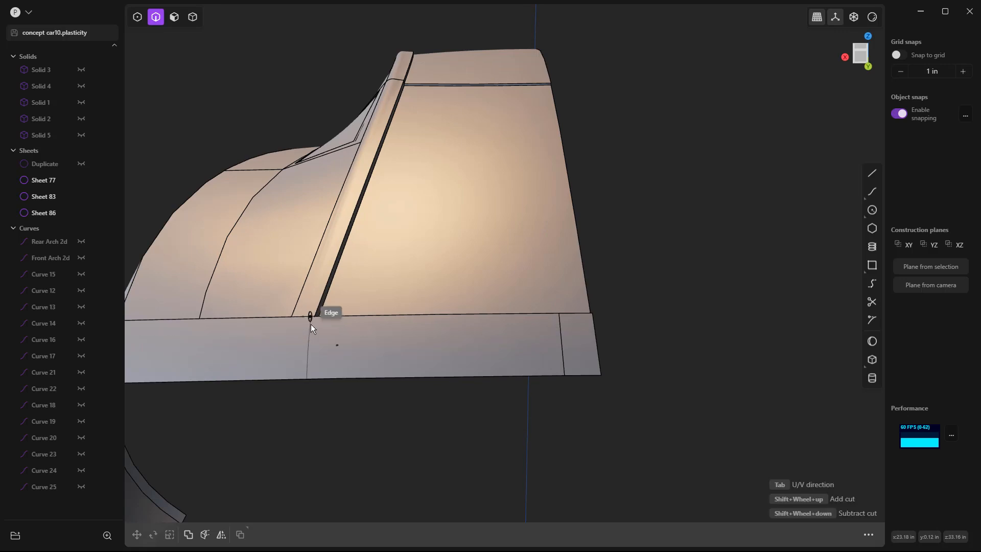
click(311, 322)
click(375, 427)
Step: Start a bridge curve between the rear window gap's lower edge and the tail strip's new cut edge, with both T values at 1.00
middle_drag(379, 416, 458, 390)
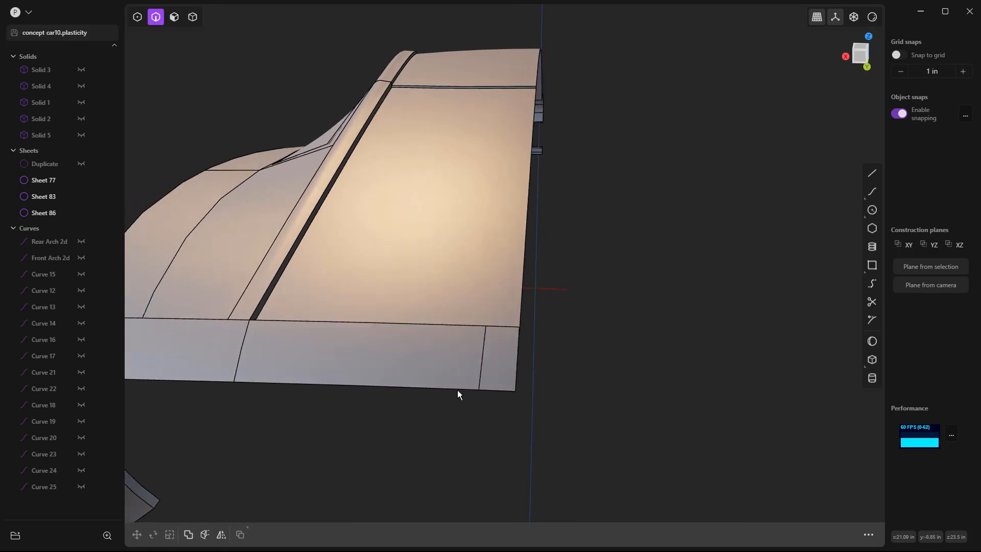
click(872, 283)
click(267, 311)
middle_drag(293, 309, 511, 172)
click(401, 250)
scroll(475, 149, up, 8)
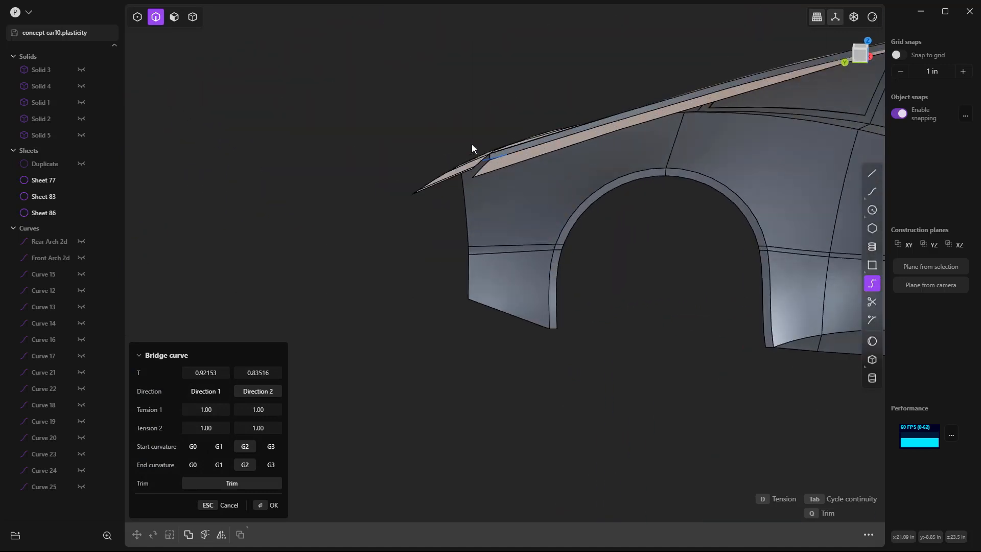
drag(199, 372, 210, 372)
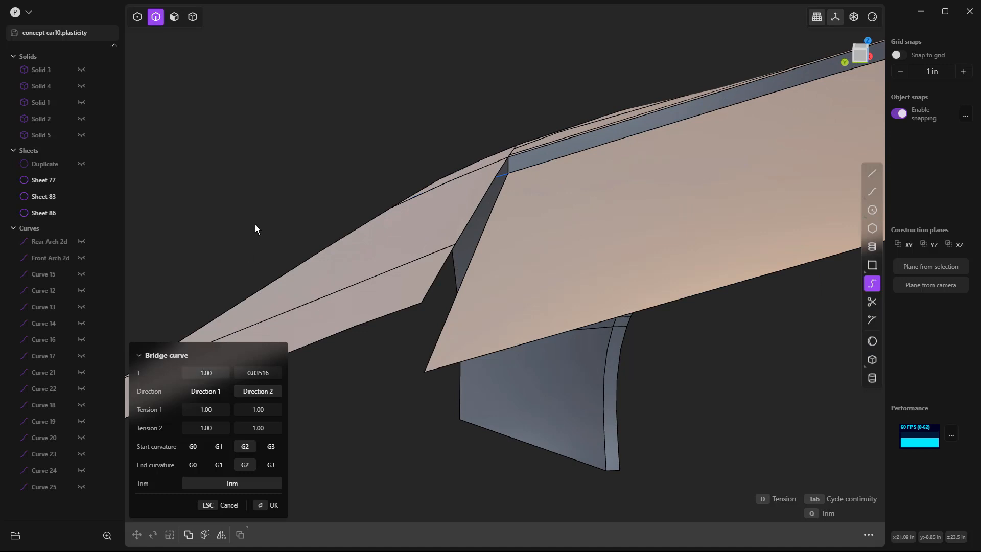
middle_drag(357, 197, 366, 196)
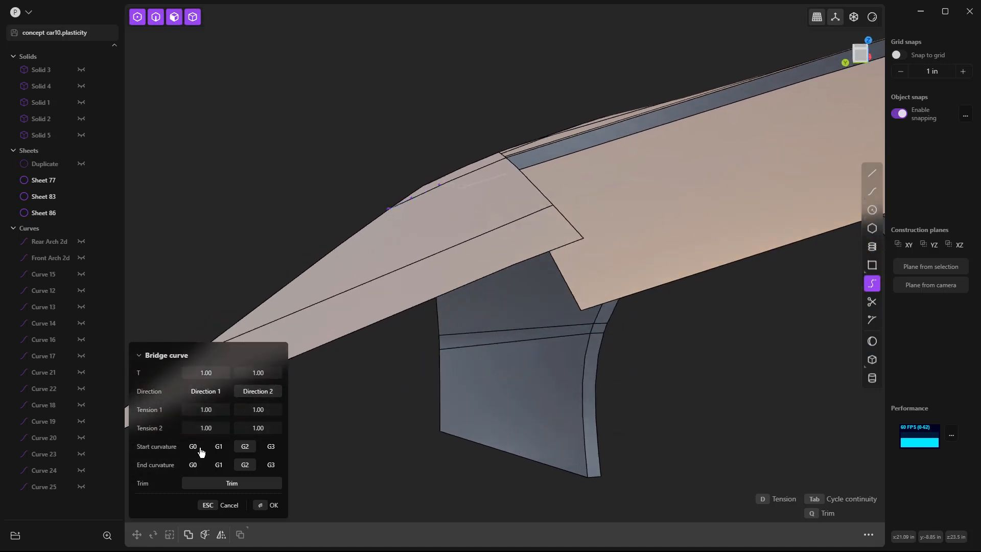
Step: Set the bridge curve's start curvature to G2 and end curvature to G0, and create the curve
click(193, 464)
middle_drag(361, 354, 344, 356)
click(218, 447)
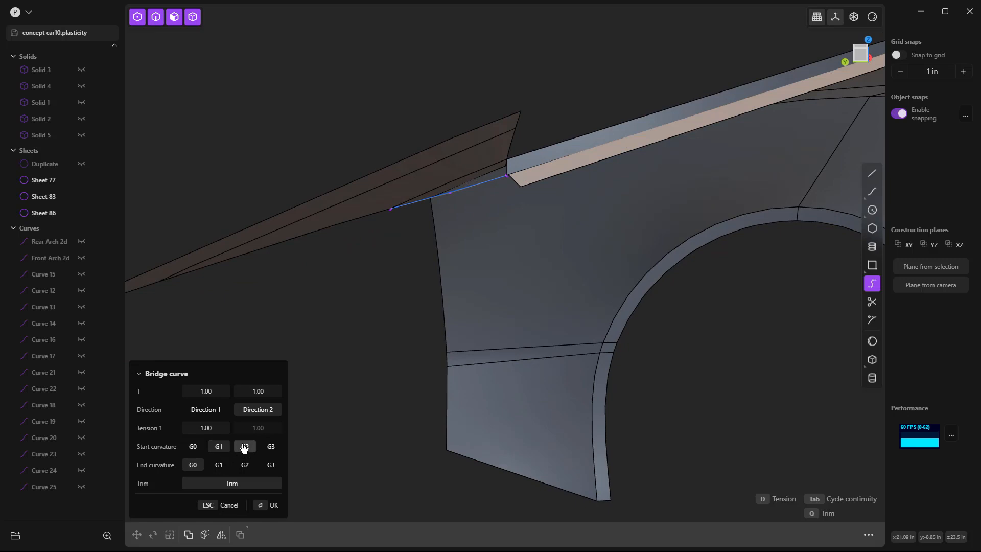
click(245, 446)
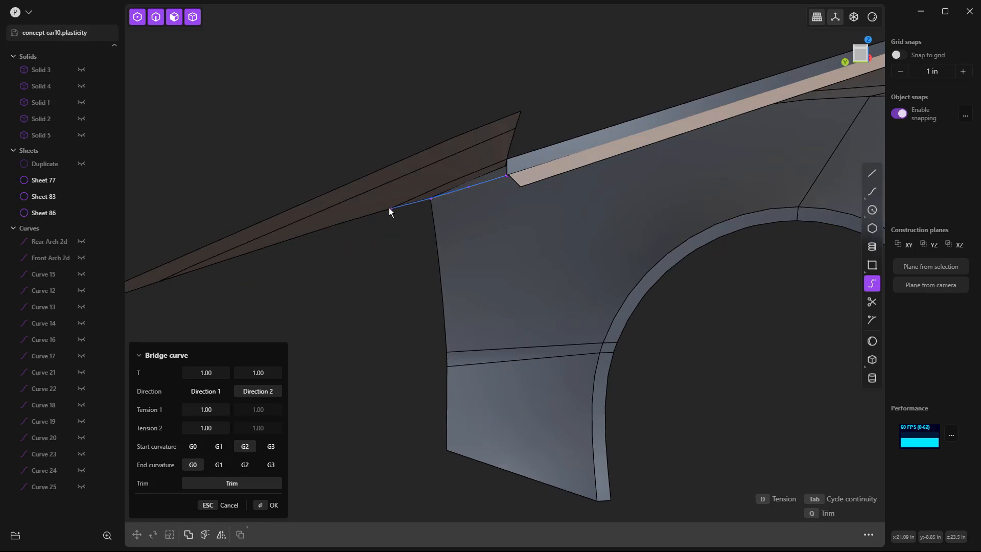
key(Return)
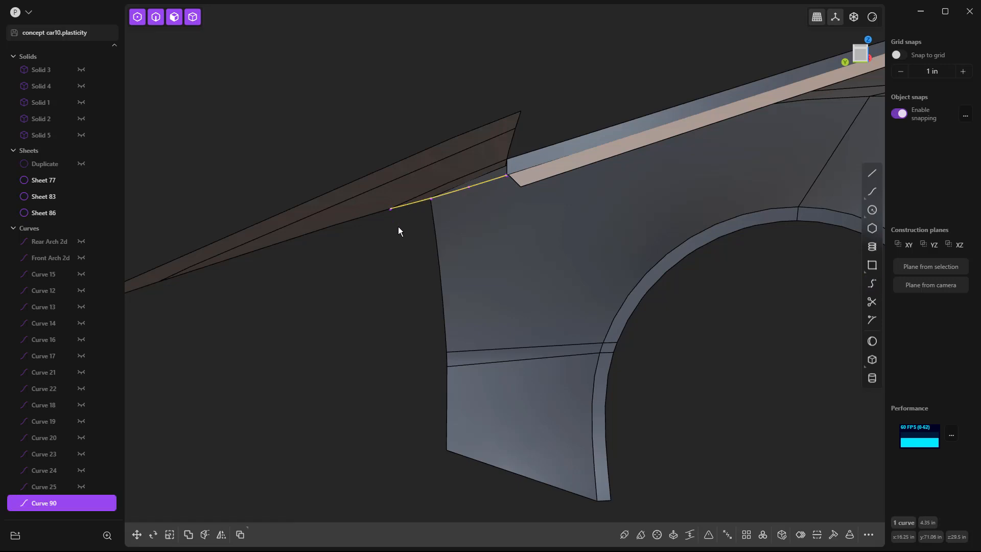
Step: Move the tail-end point of the bridge curve at the rear window's outer gap up about 0.4 in along Z
click(405, 225)
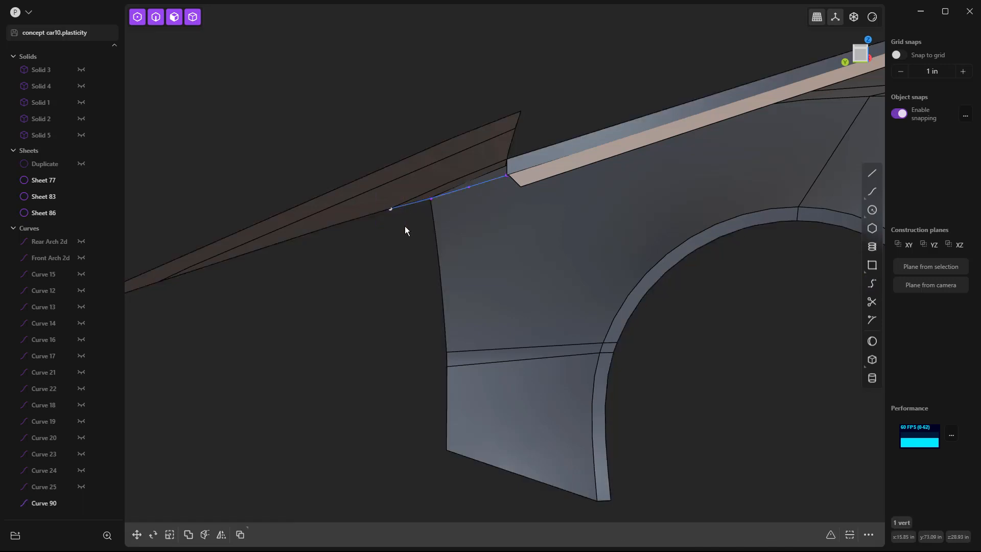
key(g)
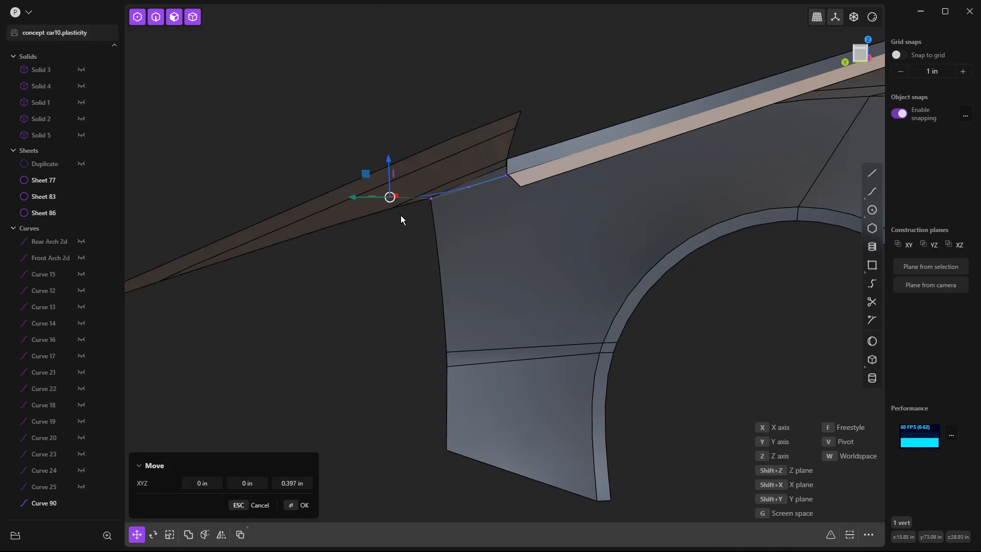
click(400, 218)
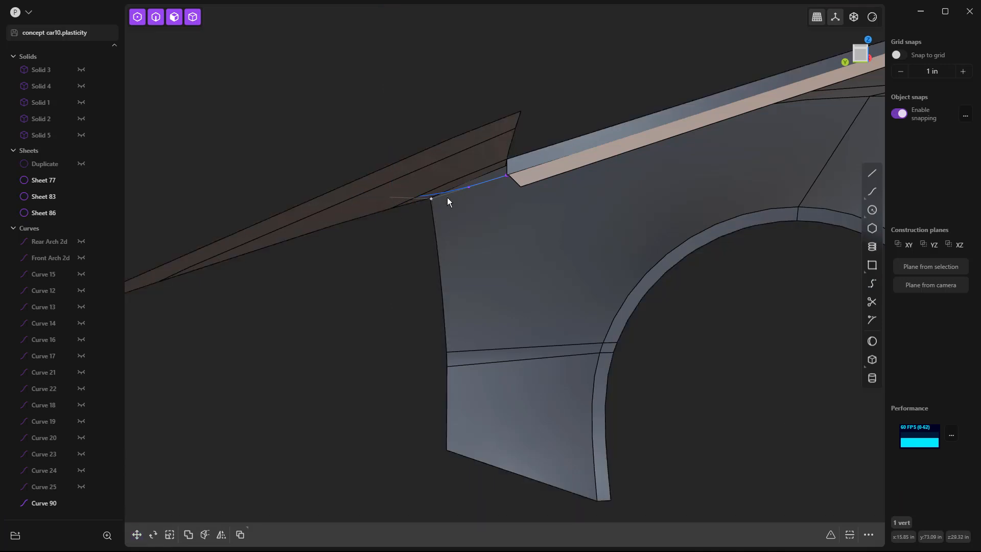
mouse_move(400, 247)
middle_down()
mouse_move(424, 249)
mouse_move(414, 247)
middle_up()
click(332, 197)
Step: Bridge the rear window's centerline edge to the tail strip's centerline edge with T 1.00 and 0.00, start curvature G2 and end curvature G0
scroll(332, 197, down, 3)
scroll(332, 198, down, 3)
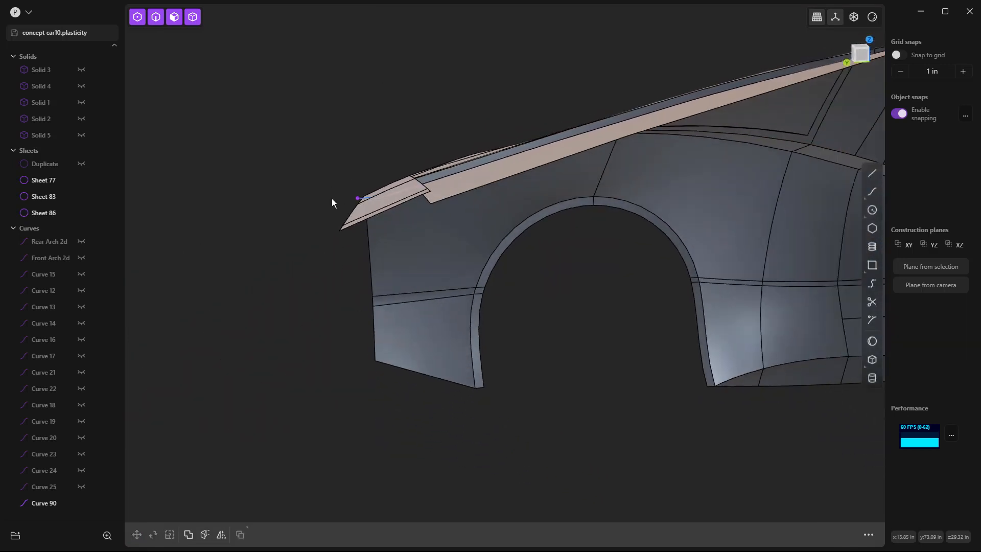
middle_drag(332, 202, 404, 245)
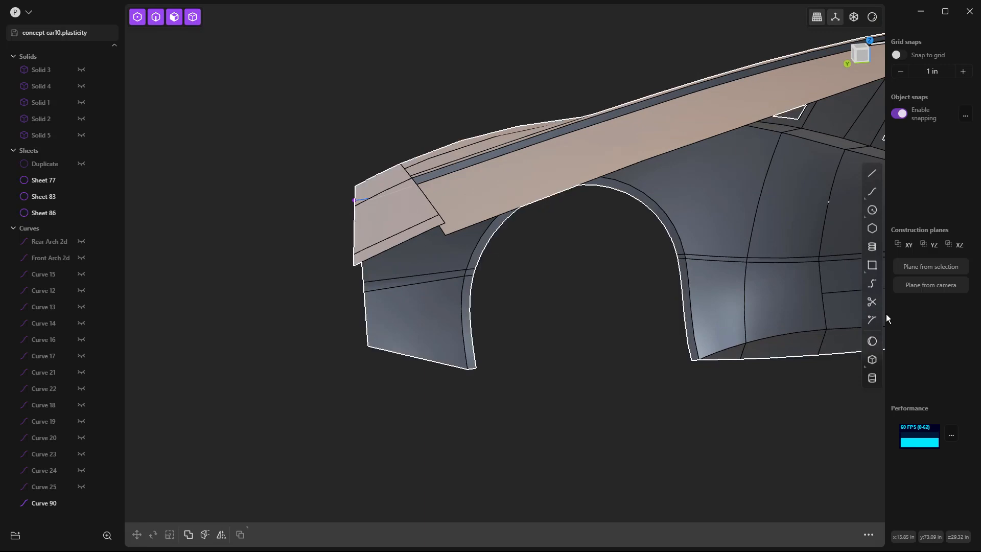
click(872, 283)
click(470, 226)
click(362, 261)
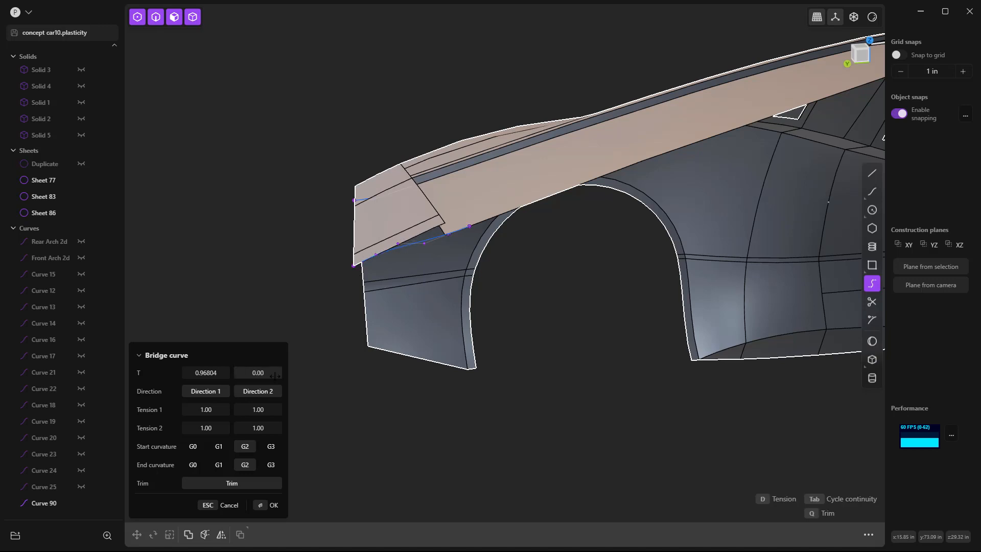
drag(220, 374, 238, 373)
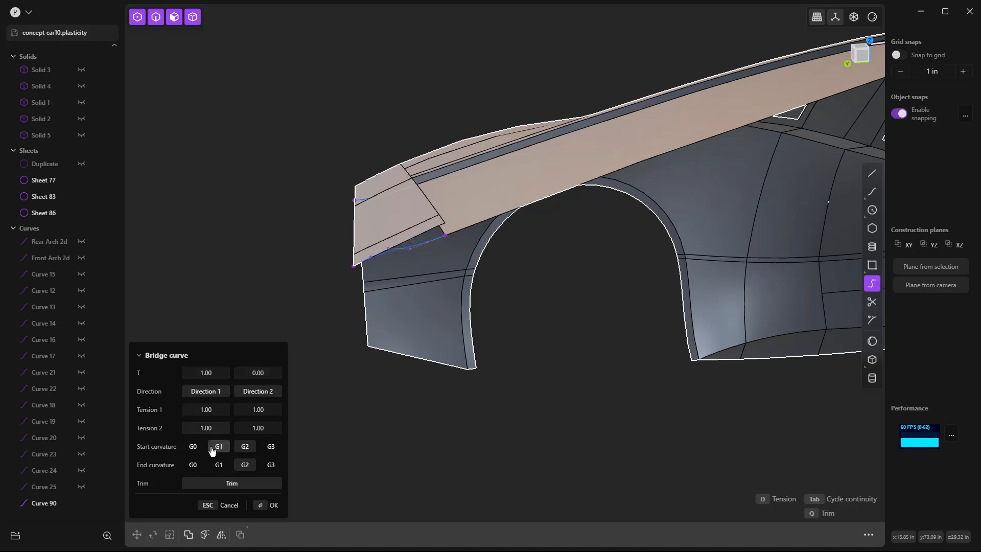
click(193, 465)
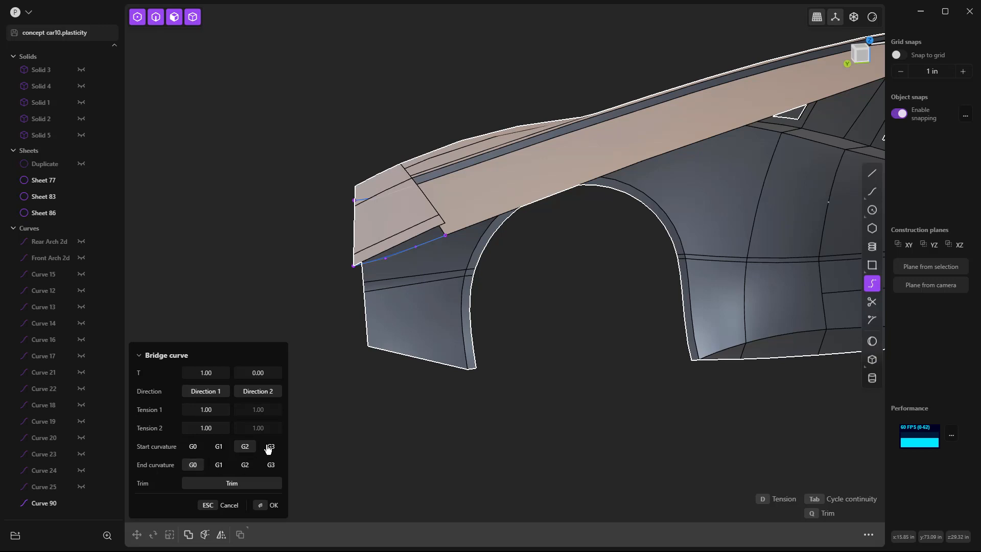
key(Return)
Step: Raise the tail-end point of the centerline bridge curve about 0.4 in along Z in the right view
click(361, 289)
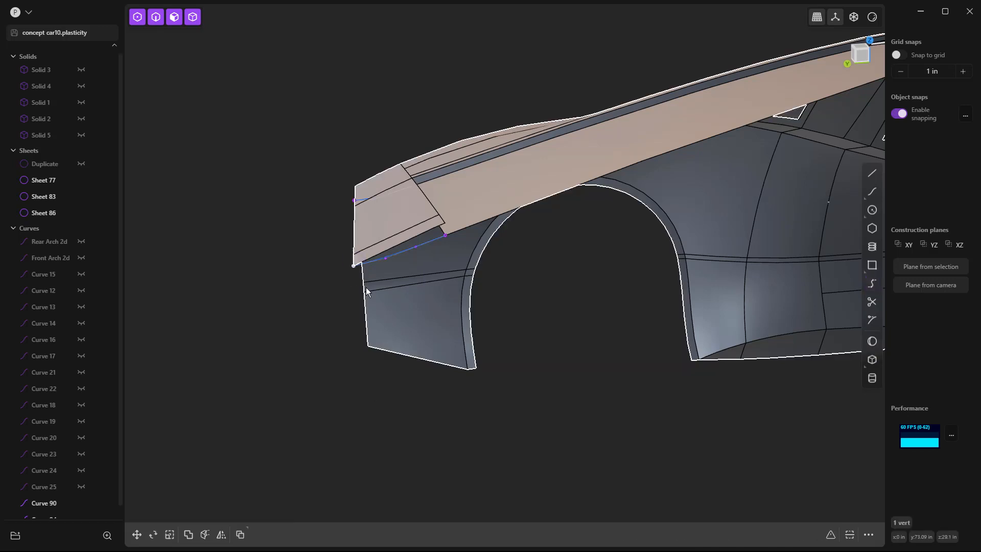
key(KP_3)
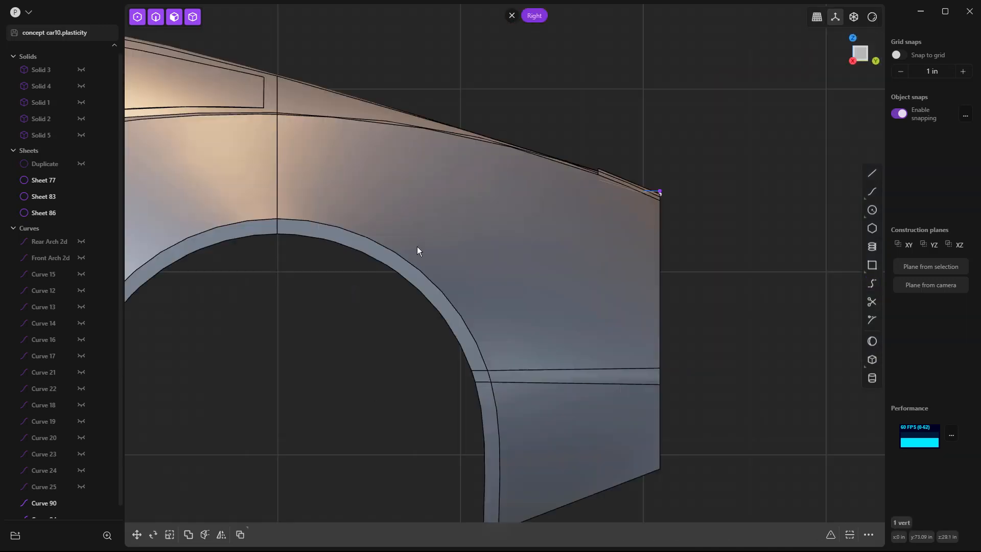
scroll(666, 193, up, 5)
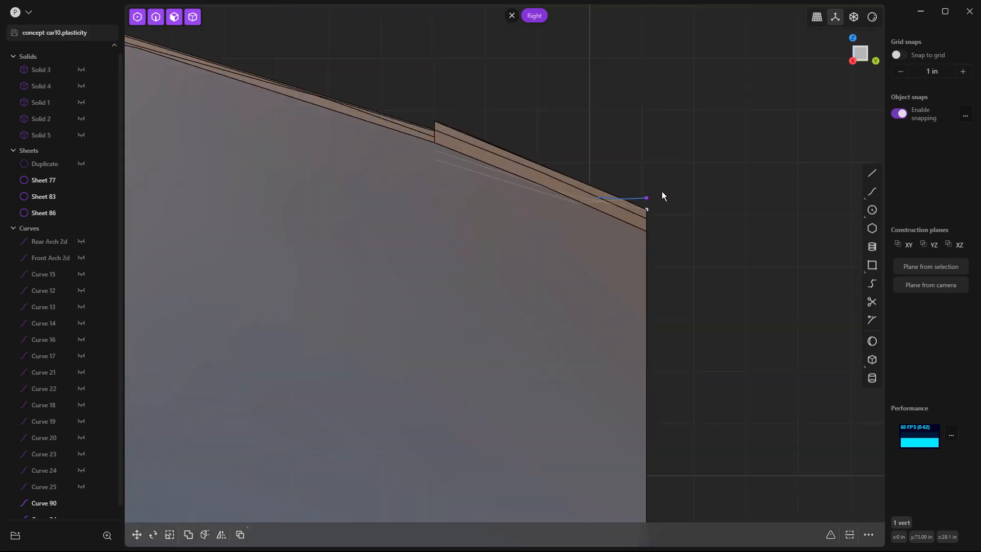
key(g)
key(z)
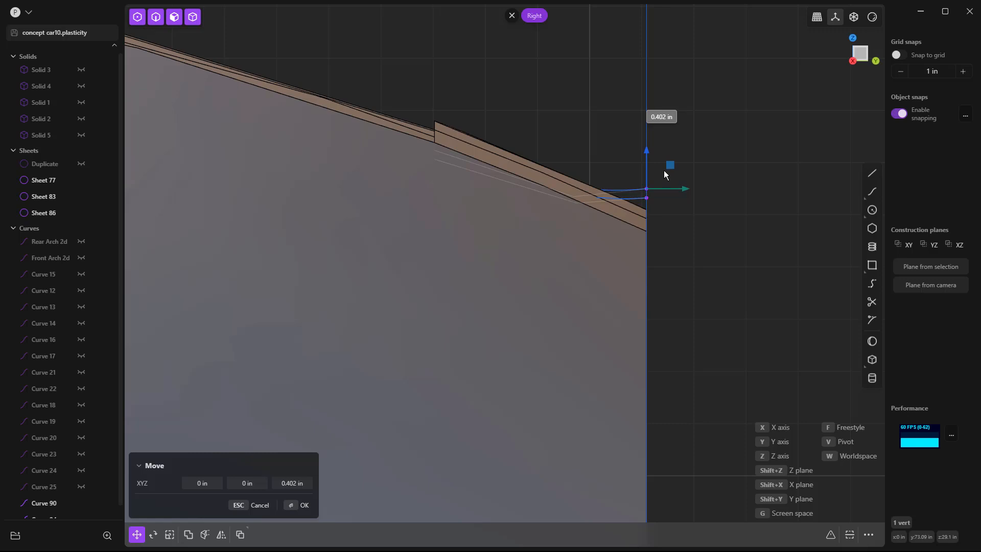
click(664, 172)
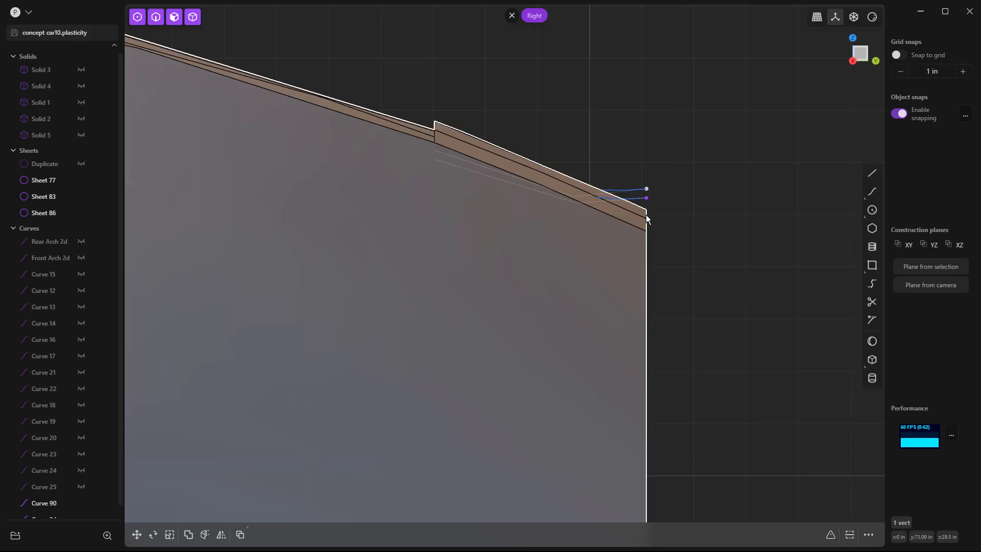
Step: Draw a line connecting the tail ends of the two bridge curves and rebuild it with two inner control points
scroll(646, 211, down, 5)
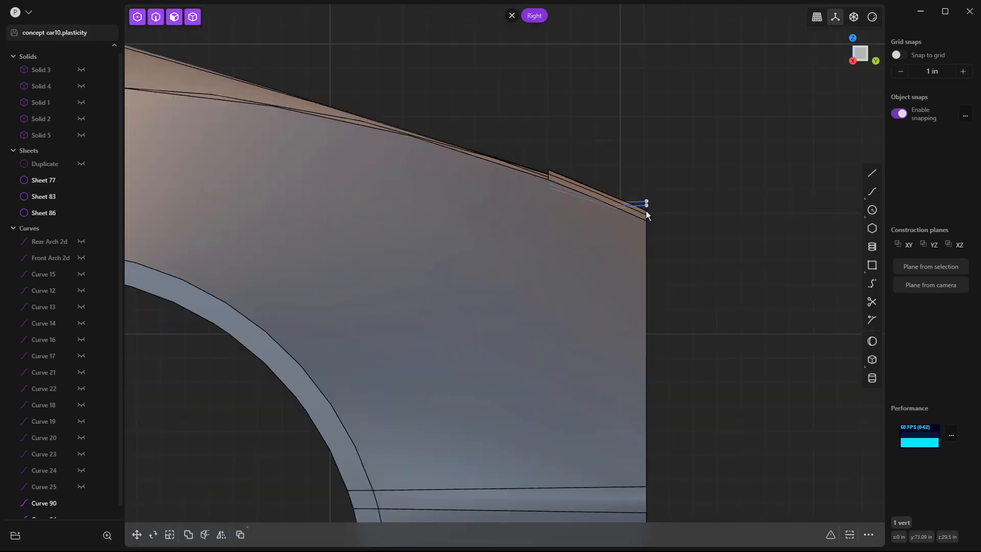
middle_drag(648, 258, 535, 286)
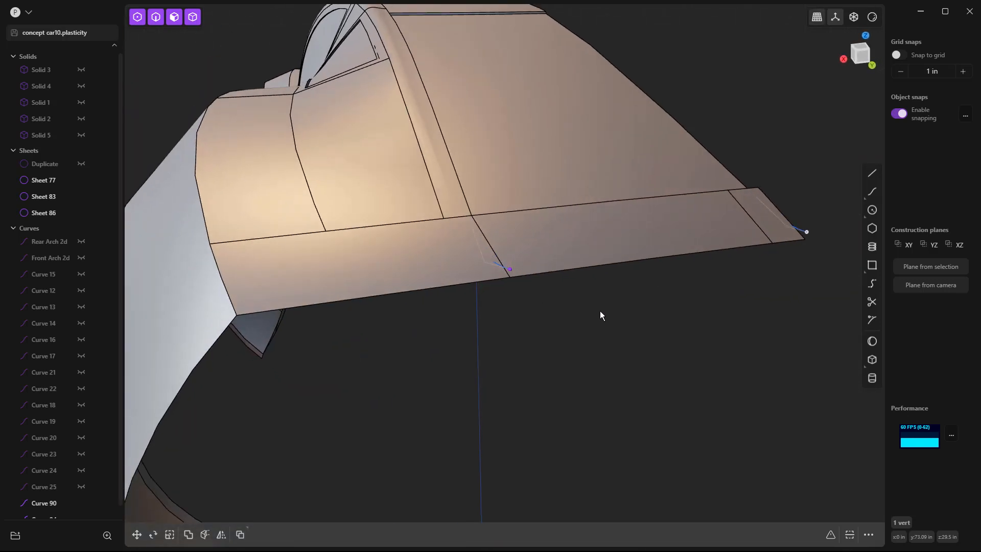
click(872, 174)
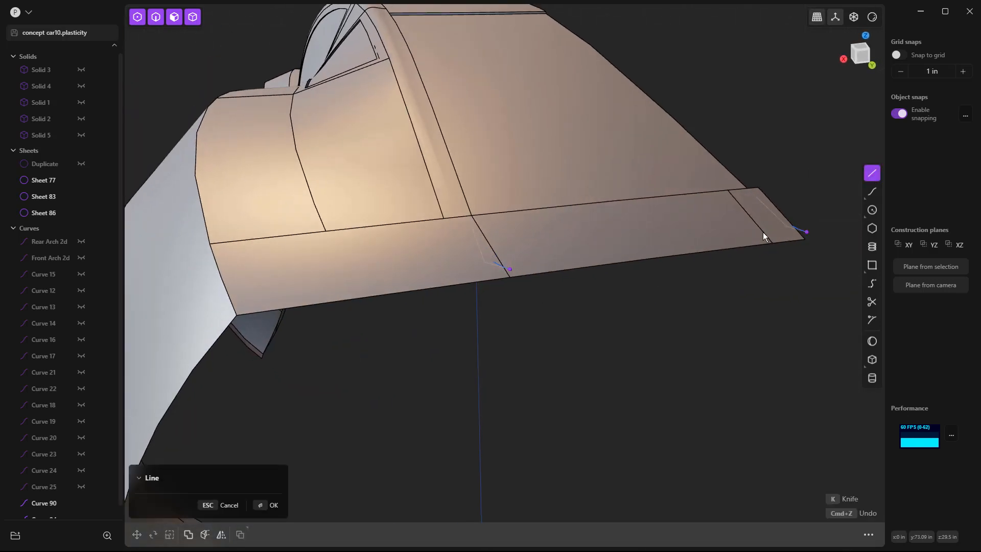
click(807, 232)
click(513, 271)
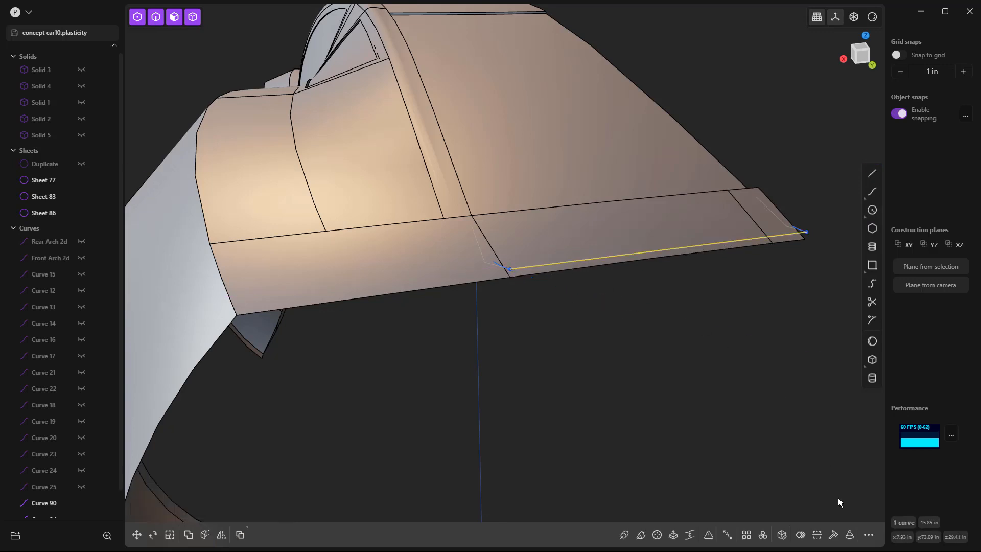
click(833, 534)
key(Return)
Step: Move the connecting line's two inner control points up about 0.12 in along Z in the back view
key(ctrl+KP_7)
key(ctrl+KP_1)
scroll(511, 345, down, 1)
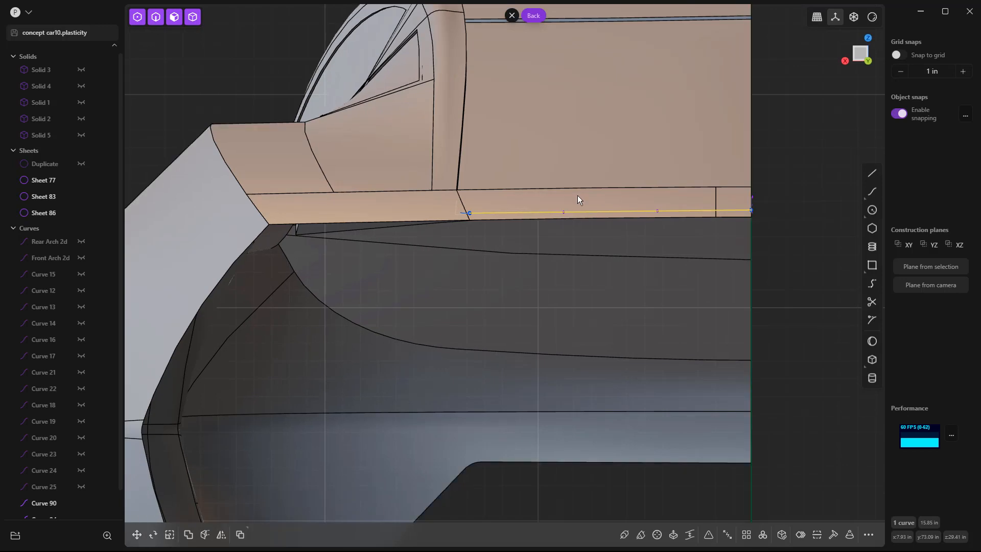
click(787, 202)
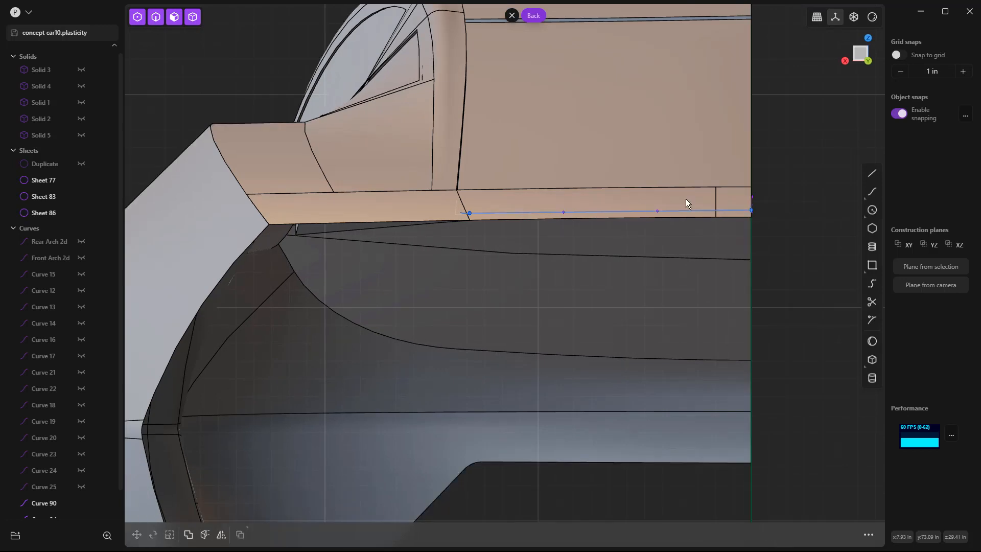
drag(562, 206, 677, 235)
key(g)
key(z)
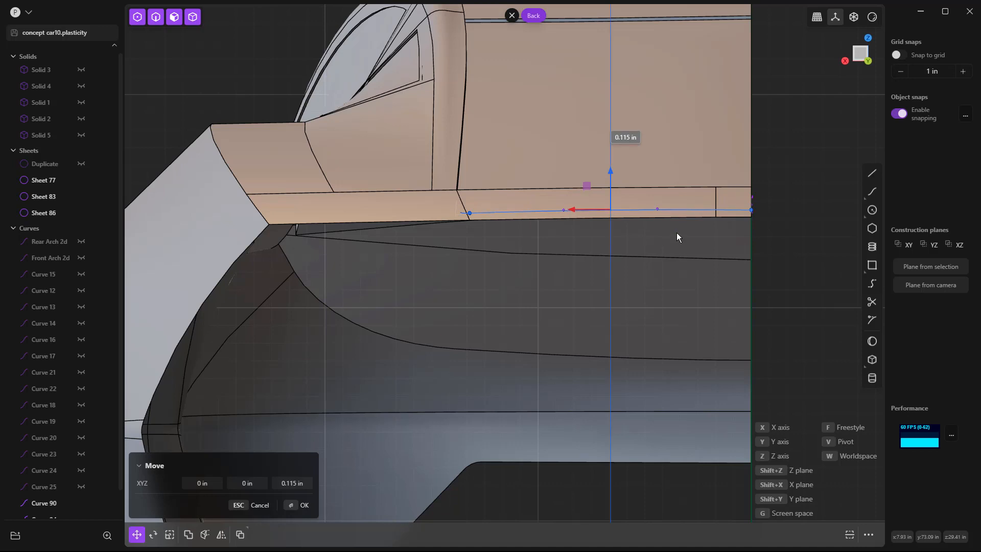
click(777, 228)
Step: Draw a short line outward across the centerline from the centerline bridge curve's tail end, and delete the long connecting curve
middle_drag(643, 219, 590, 249)
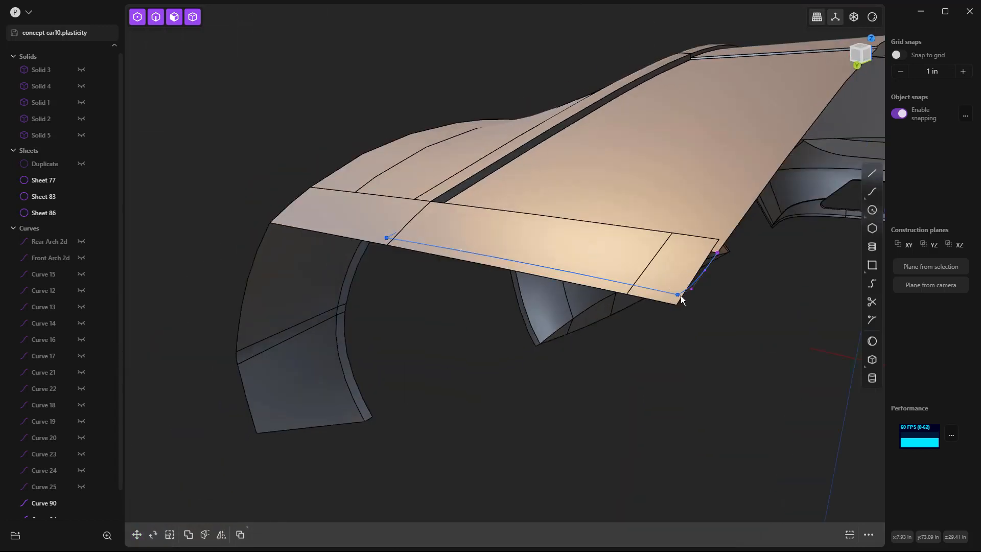
click(872, 173)
click(678, 301)
click(721, 304)
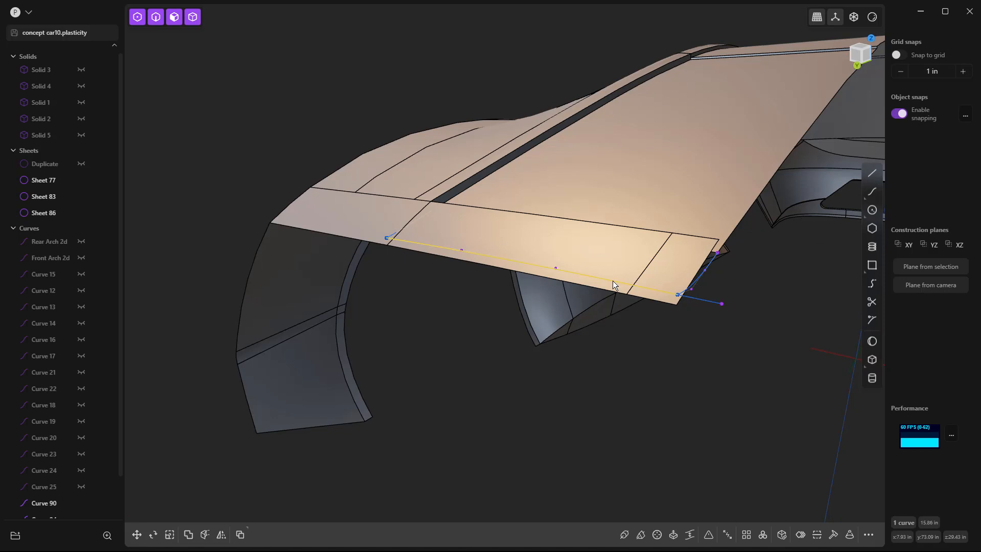
key(Escape)
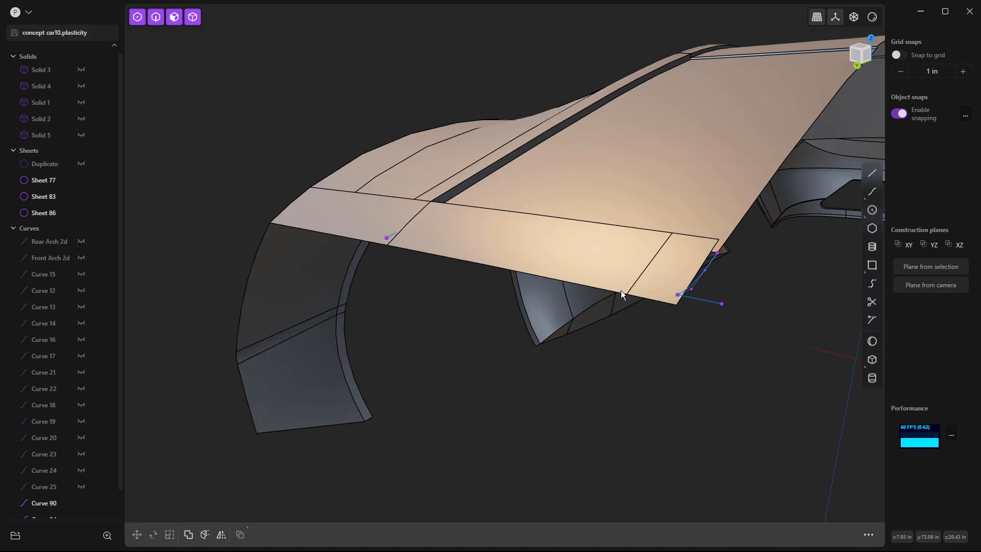
Step: Bridge the short line to the outer curve's tail end with T 0.00 and 1.00, start G1 and end G0, and delete the short line
click(872, 283)
click(699, 300)
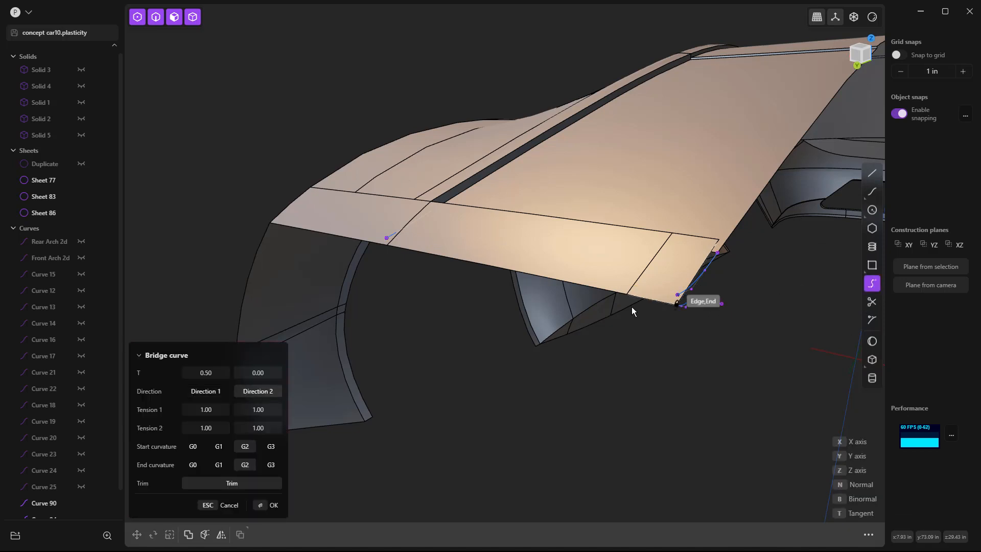
click(386, 242)
click(198, 466)
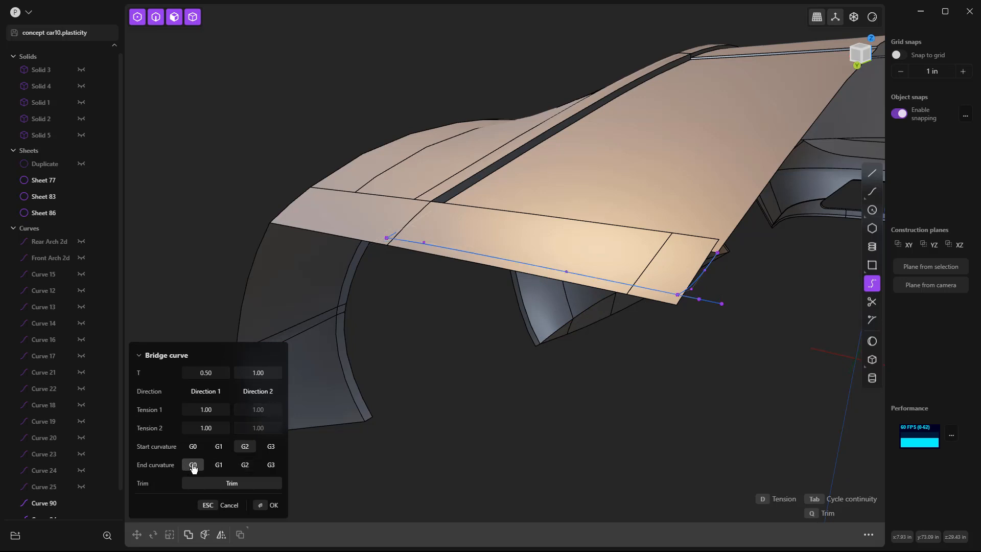
click(225, 451)
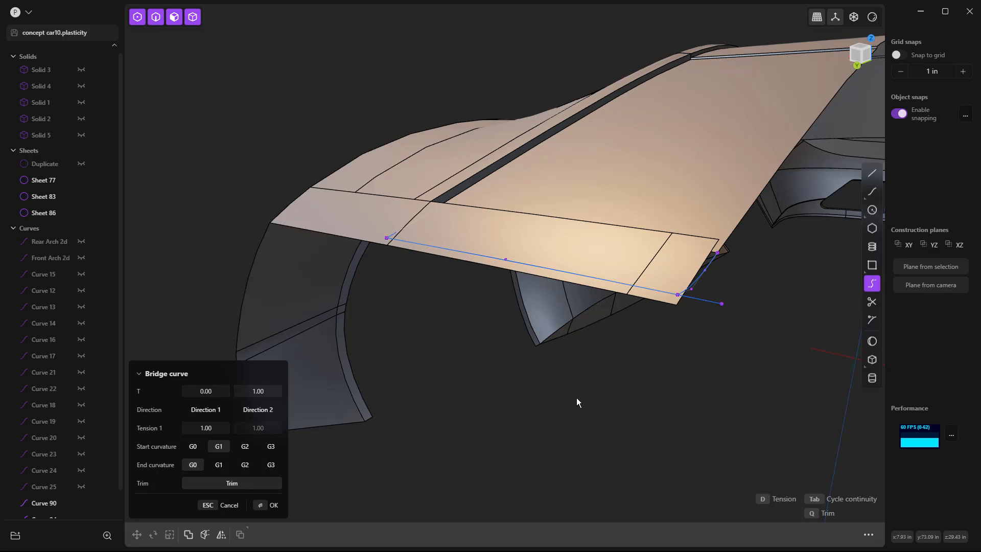
key(Return)
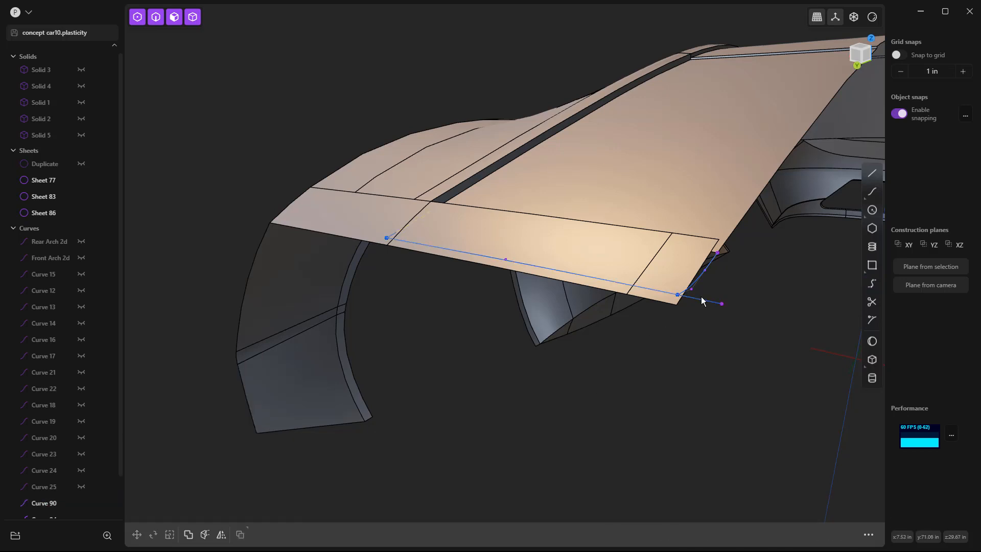
click(701, 301)
key(Delete)
Step: Extrude the centerline bridge curve sideways past the centerline into a narrow sheet, and delete the source curve
click(700, 279)
key(e)
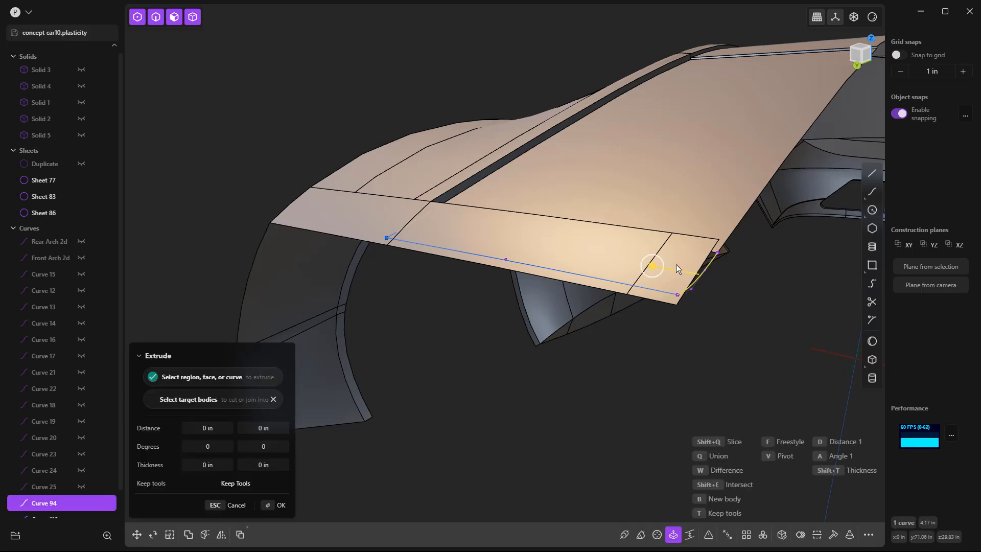
click(711, 354)
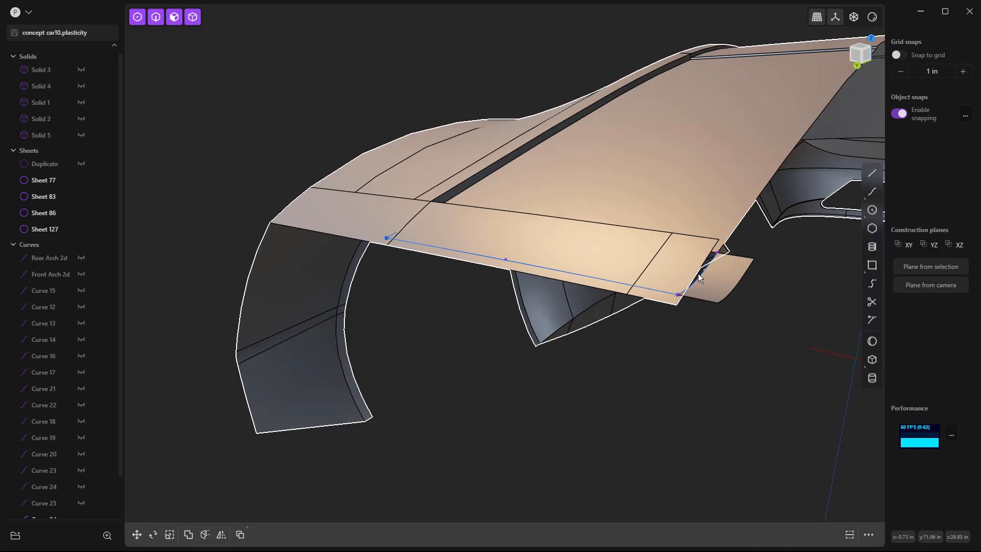
click(700, 275)
middle_drag(679, 344, 532, 357)
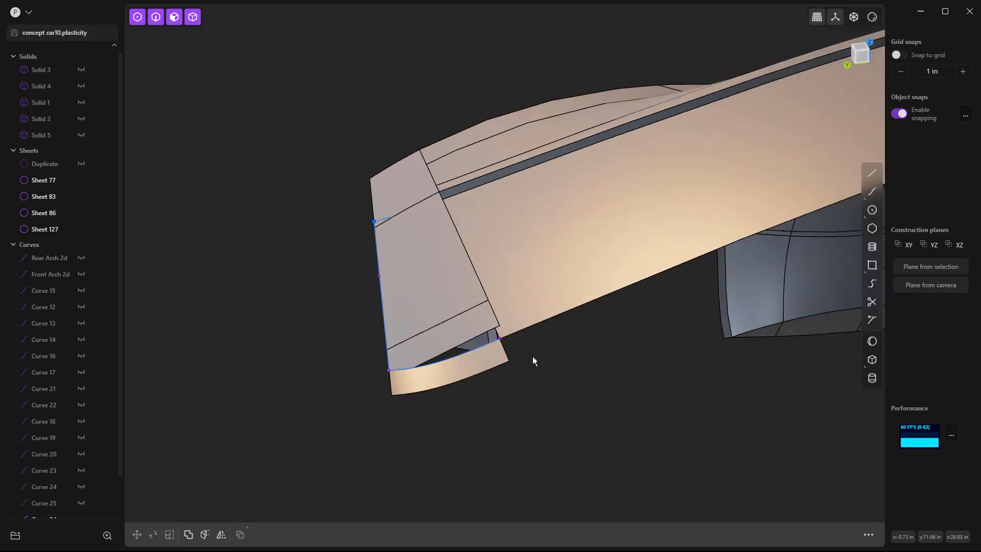
click(453, 358)
click(455, 387)
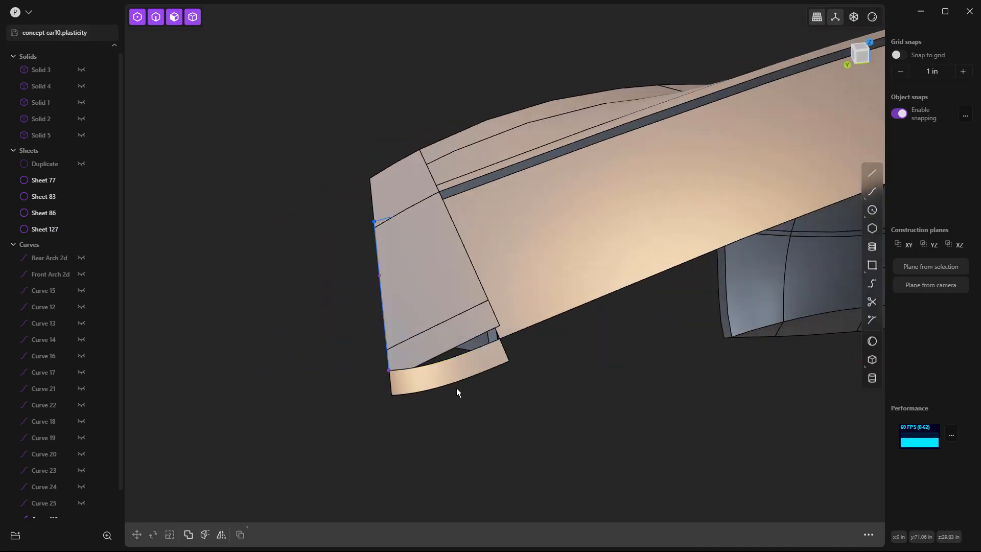
Step: Delete the two tail strip faces behind the rear window panel
middle_drag(492, 394, 619, 311)
click(593, 320)
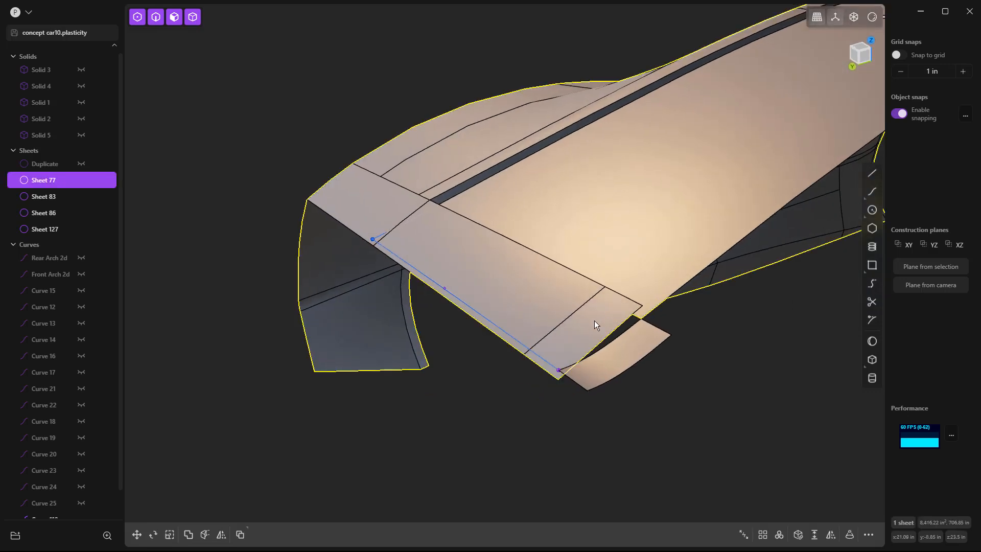
click(594, 320)
shift+click(489, 264)
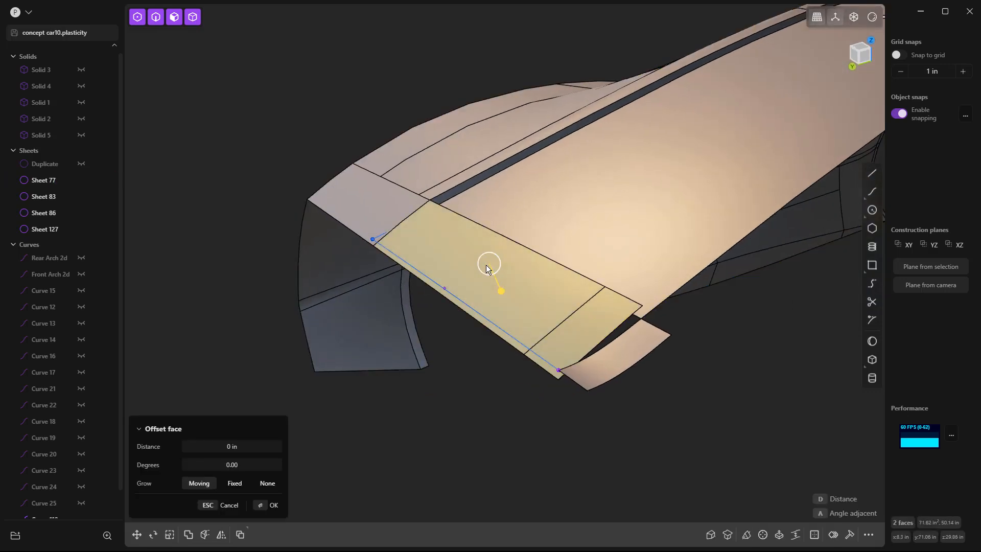
key(Delete)
click(426, 416)
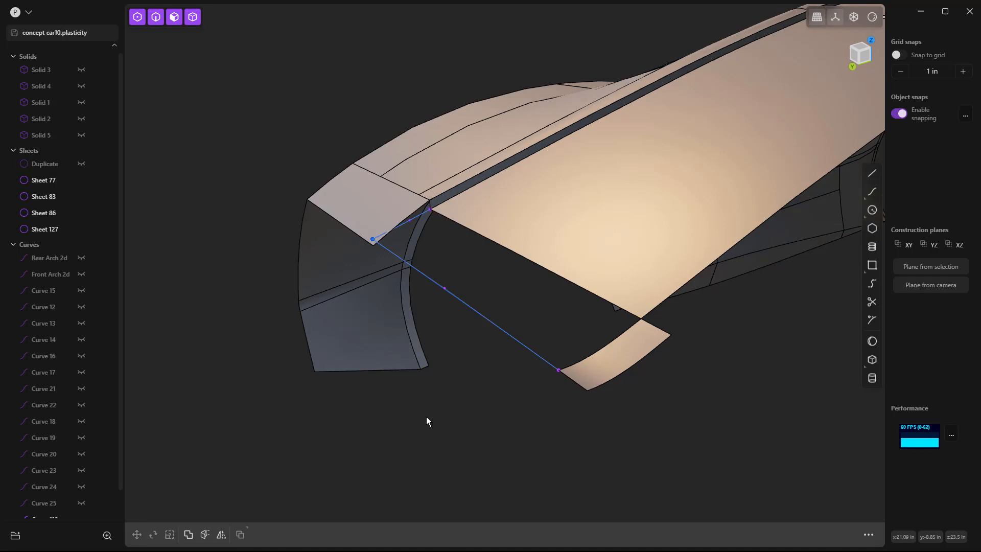
Step: Loft from the rear window panel's rear edge to the tail curve with G1 continuity, guided by the centerline sheet edge and side bridge curve
key(2)
click(618, 306)
key(e)
shift+click(540, 351)
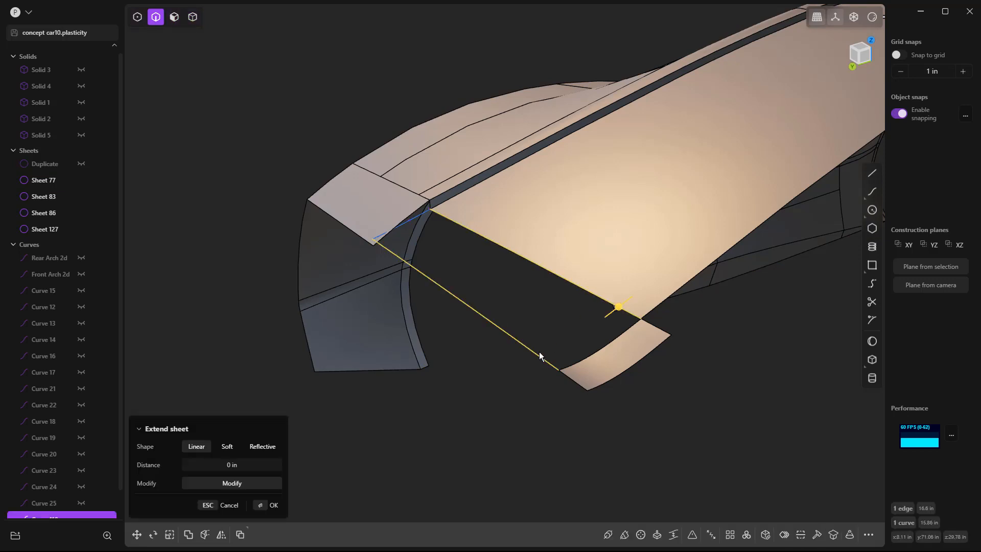
key(l)
click(621, 335)
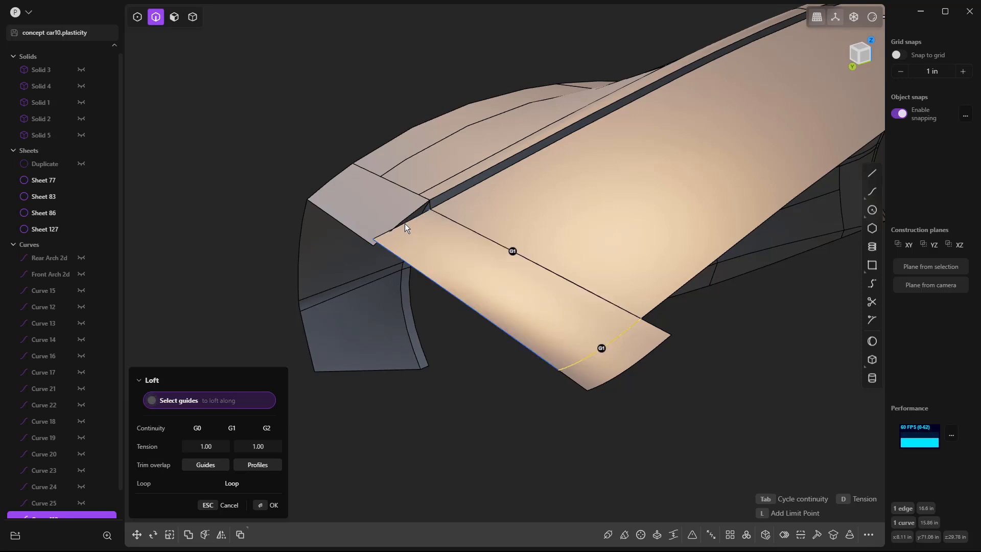
click(404, 225)
click(608, 344)
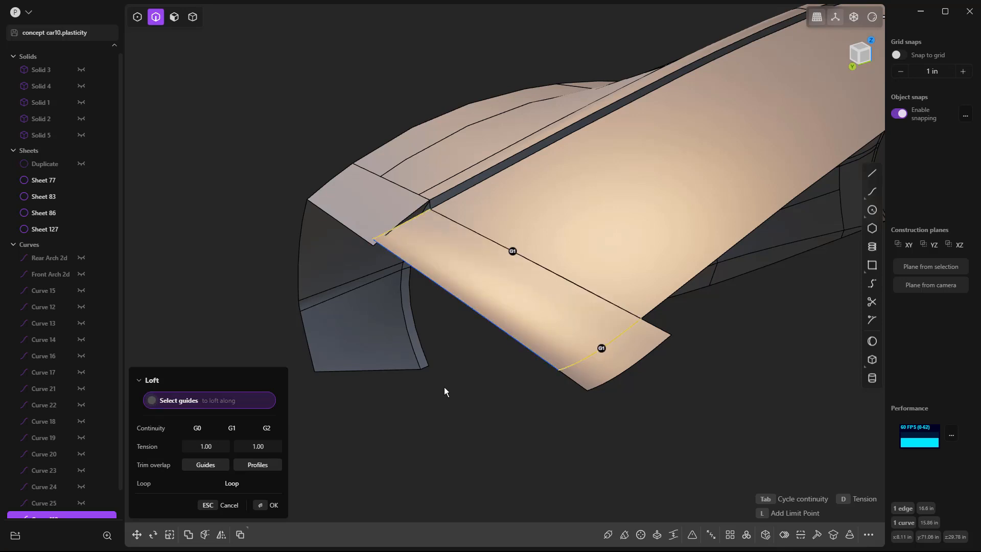
key(Return)
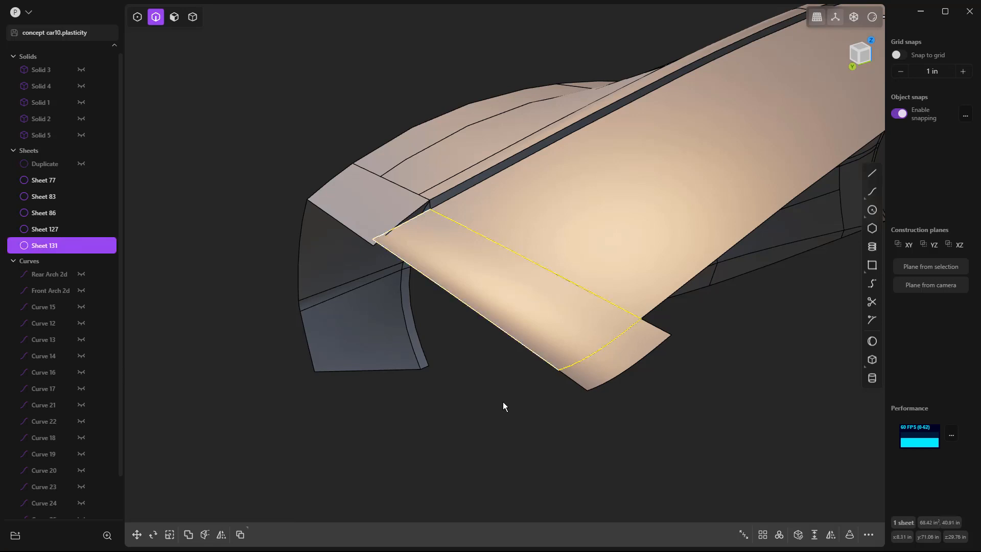
Step: Delete the narrow centerline helper sheet, the rear tail curve and the side bridge curve around the new tail surface
click(502, 401)
click(610, 368)
key(Delete)
click(535, 353)
key(Delete)
click(406, 224)
key(Delete)
Step: Select the new tail surface in the top view and examine its outer edge where it meets the neighbouring body faces
middle_drag(515, 396, 3, 398)
middle_drag(415, 311, 516, 356)
key(KP_7)
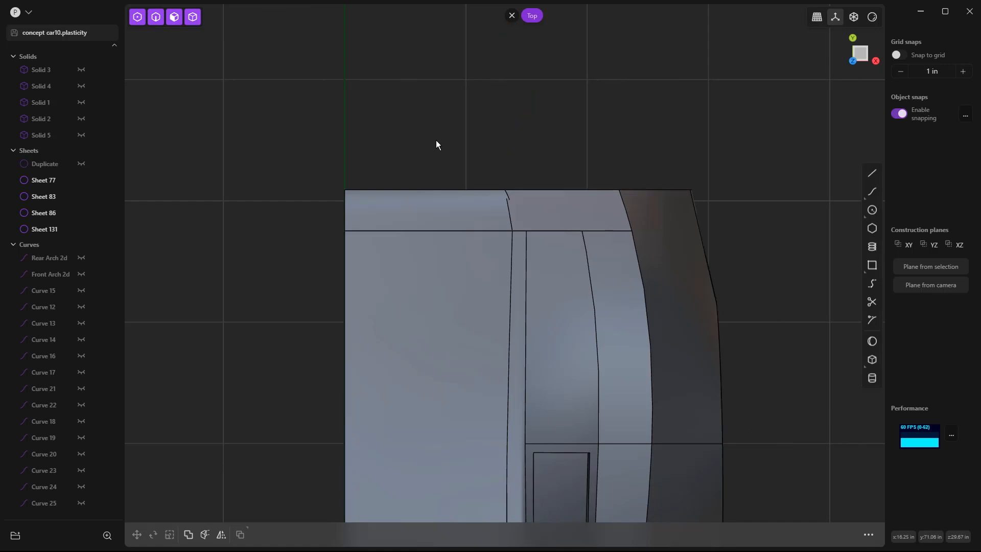
scroll(439, 173, down, 2)
click(462, 194)
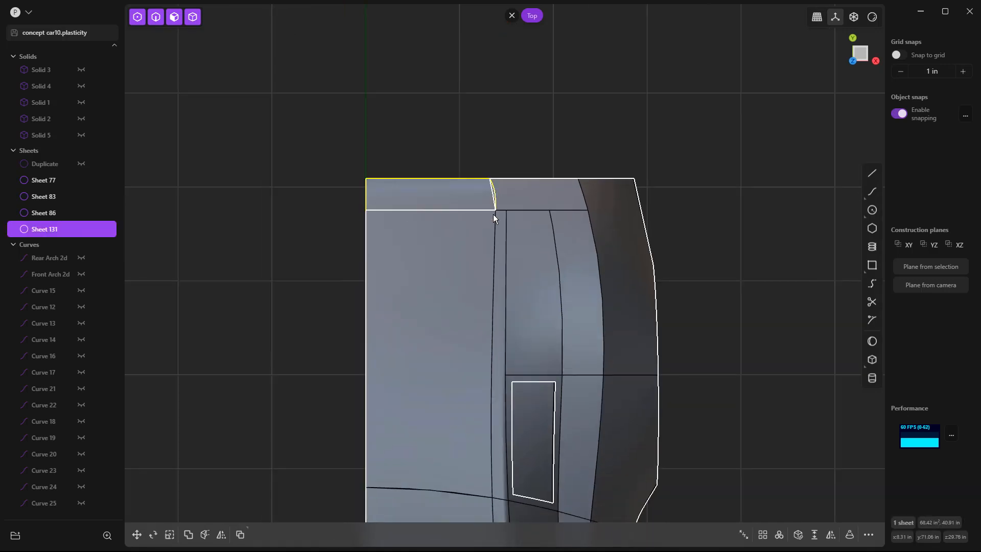
scroll(504, 194, up, 3)
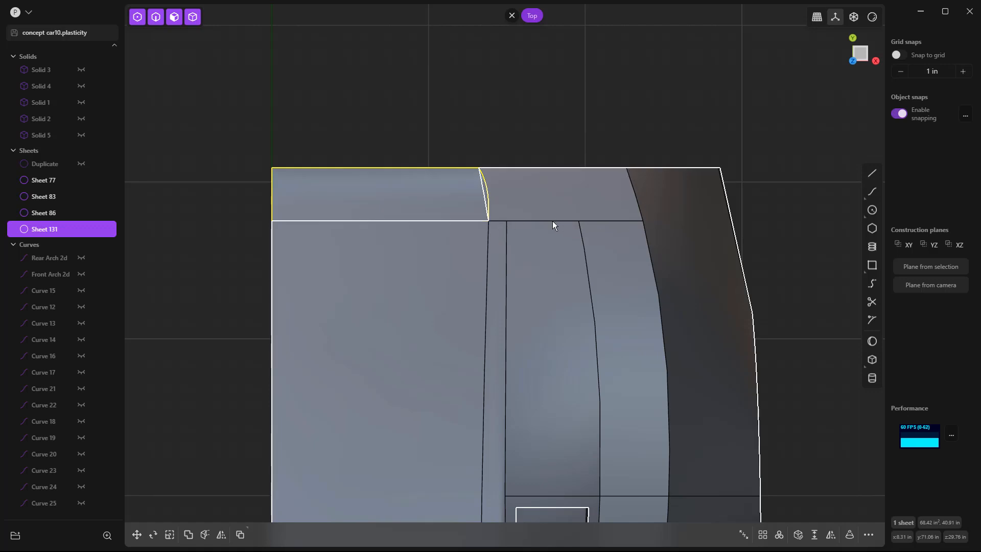
Step: Delete the body face beside the new tail surface's outer edge
click(553, 146)
click(547, 194)
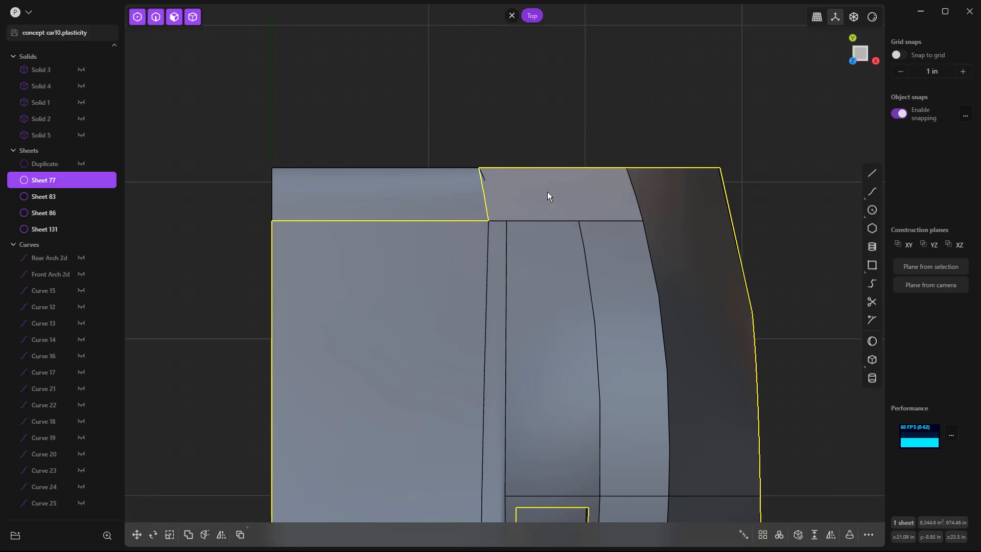
click(547, 194)
key(Delete)
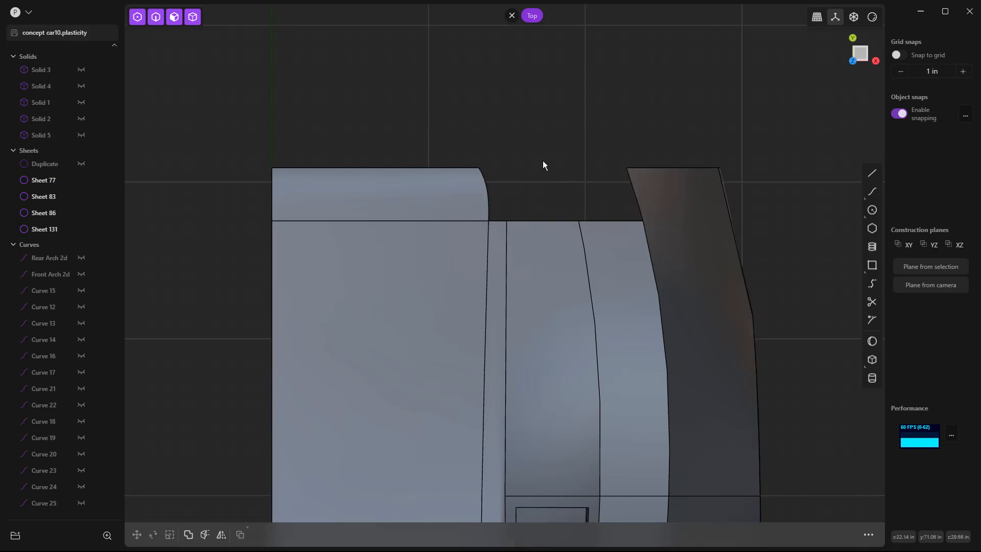
Step: Bridge the recess's upper edge end to the tail surface's outer rear corner, with both T values at 1.00 and G1 at both ends
scroll(504, 187, up, 3)
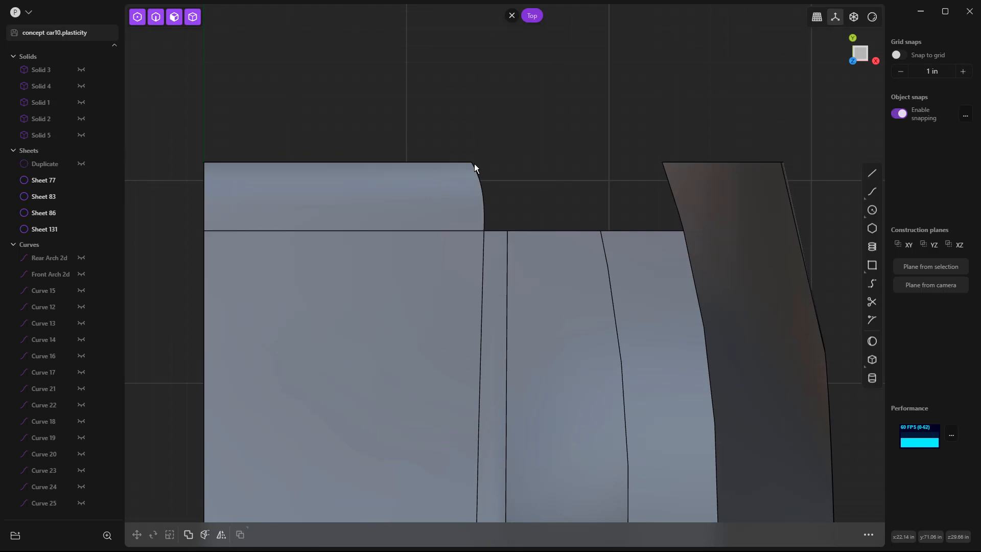
middle_drag(521, 198, 504, 221)
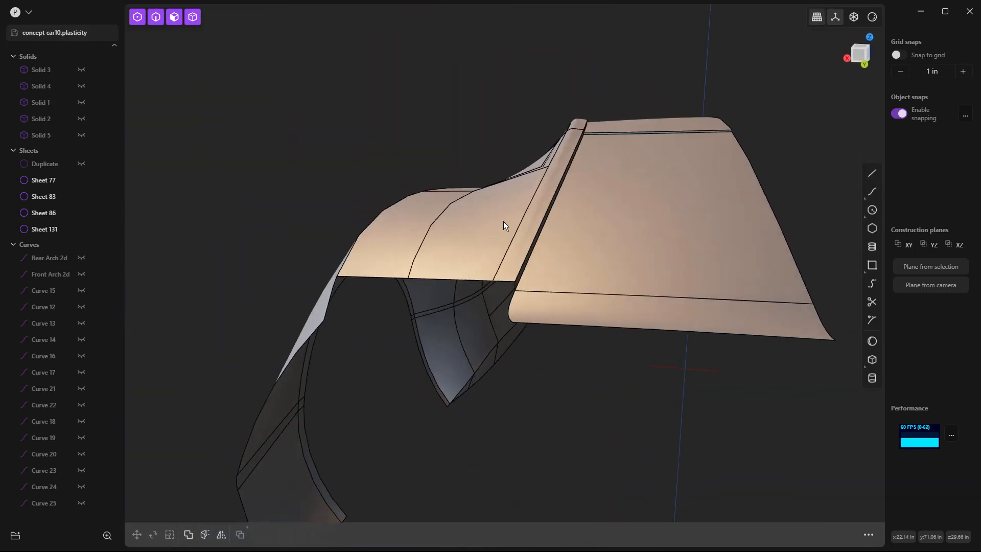
scroll(521, 287, up, 2)
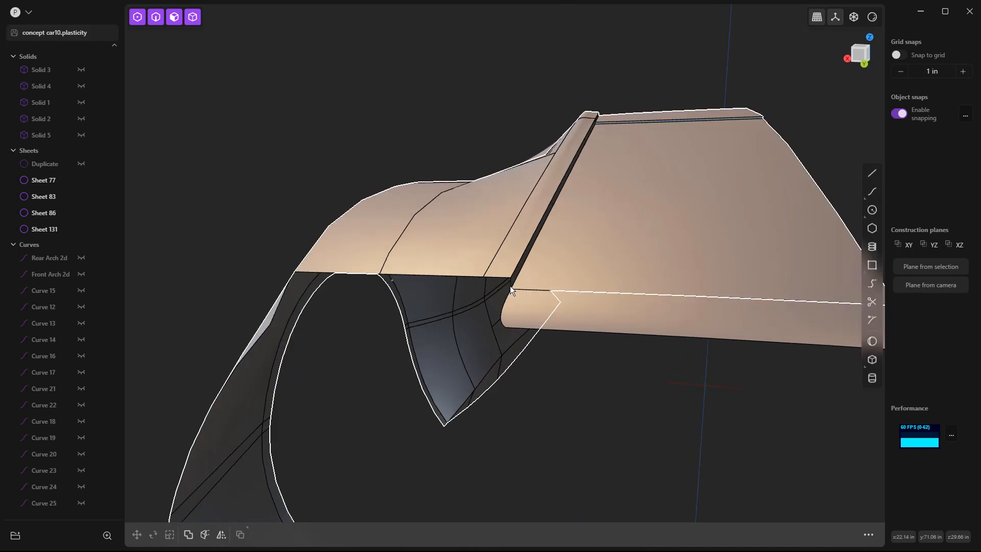
middle_drag(514, 282, 485, 273)
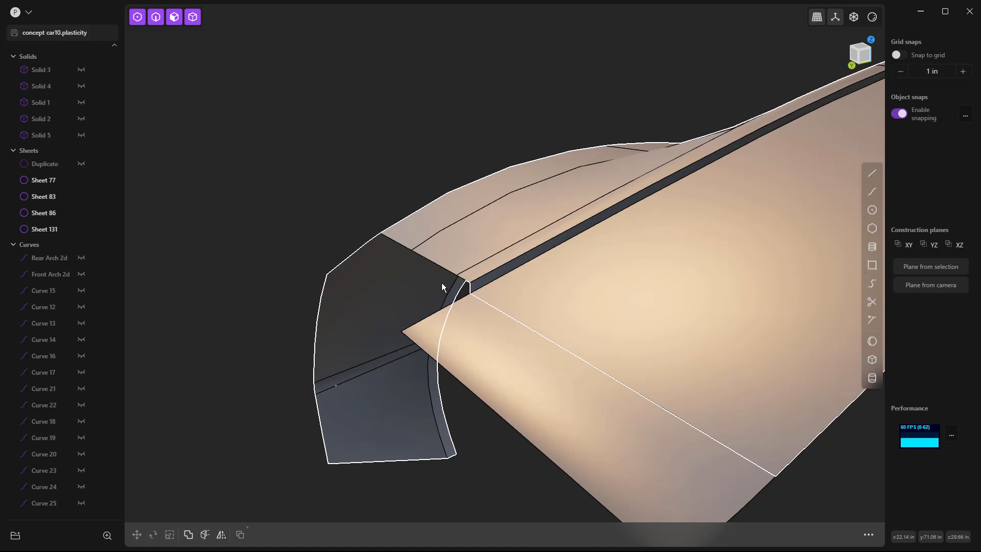
middle_drag(442, 288, 477, 277)
click(872, 283)
click(476, 275)
click(385, 344)
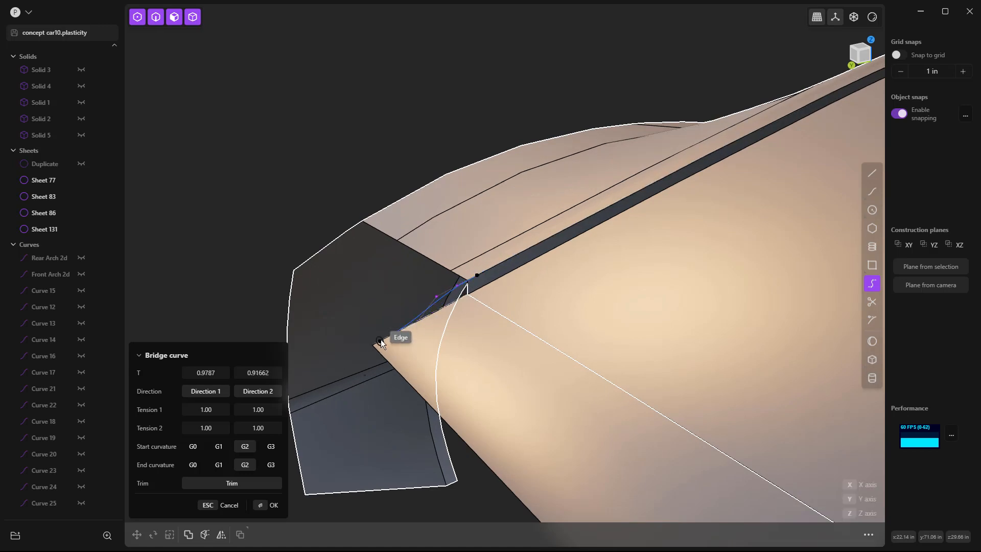
drag(201, 374, 278, 372)
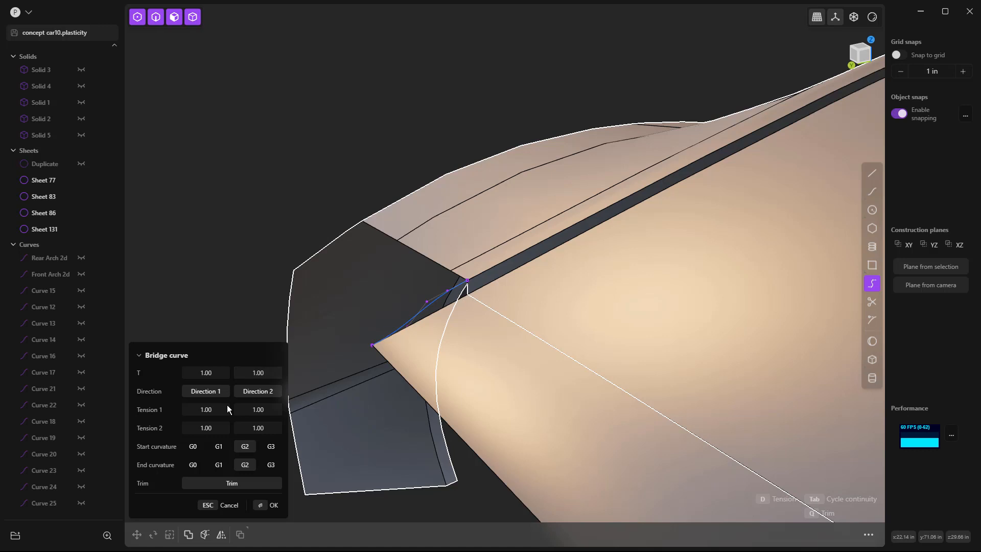
click(219, 446)
click(219, 464)
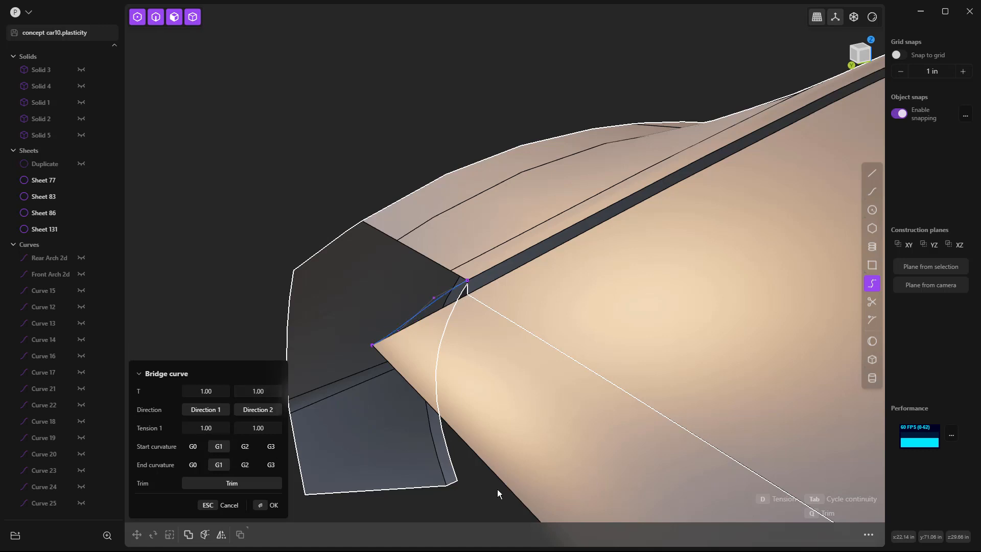
key(Return)
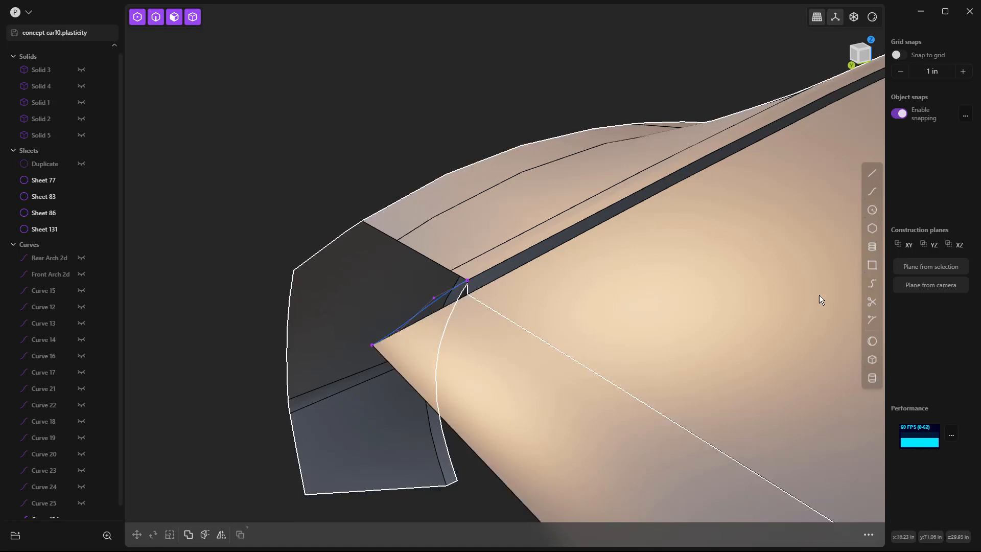
Step: Bridge the tail surface's outer rear corner to the side body's rear corner, with G1 at the start and G0 at the end
click(872, 285)
click(382, 355)
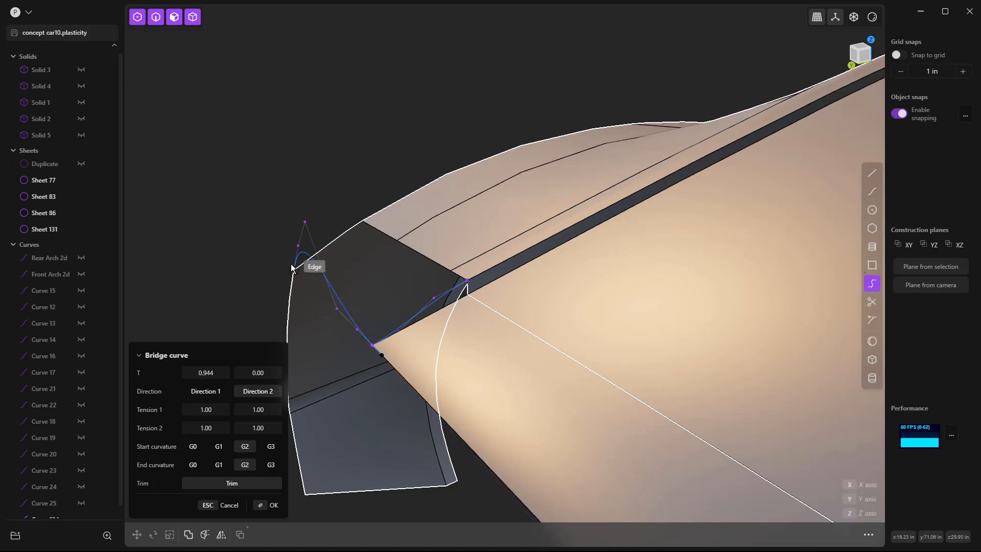
click(292, 269)
click(194, 465)
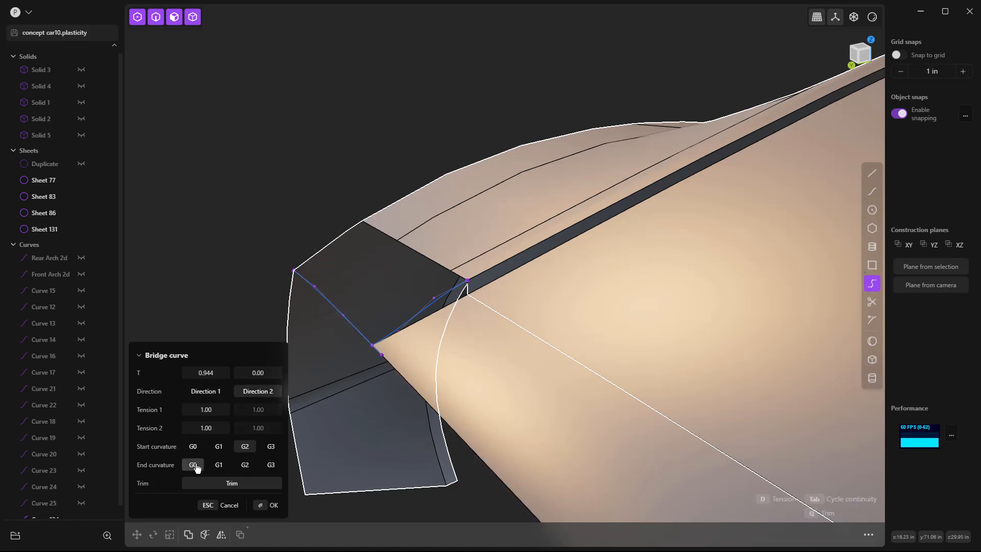
click(223, 448)
drag(212, 391, 231, 391)
key(Return)
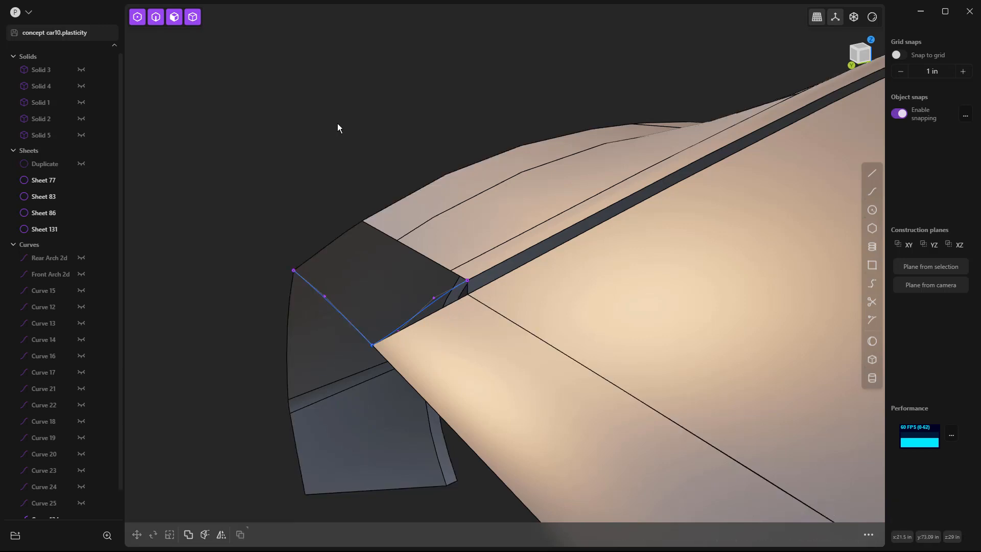
Step: Loft the three rear body edges to the rear bridge curve with G1 continuity, guided by the inner bridge curve and the side body edge
key(2)
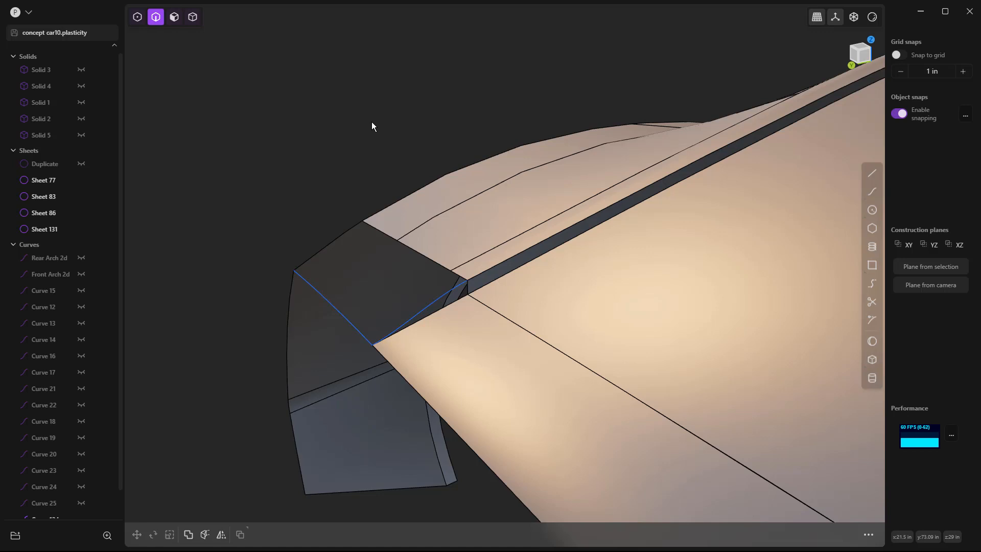
click(378, 229)
key(e)
click(404, 242)
click(462, 275)
click(314, 285)
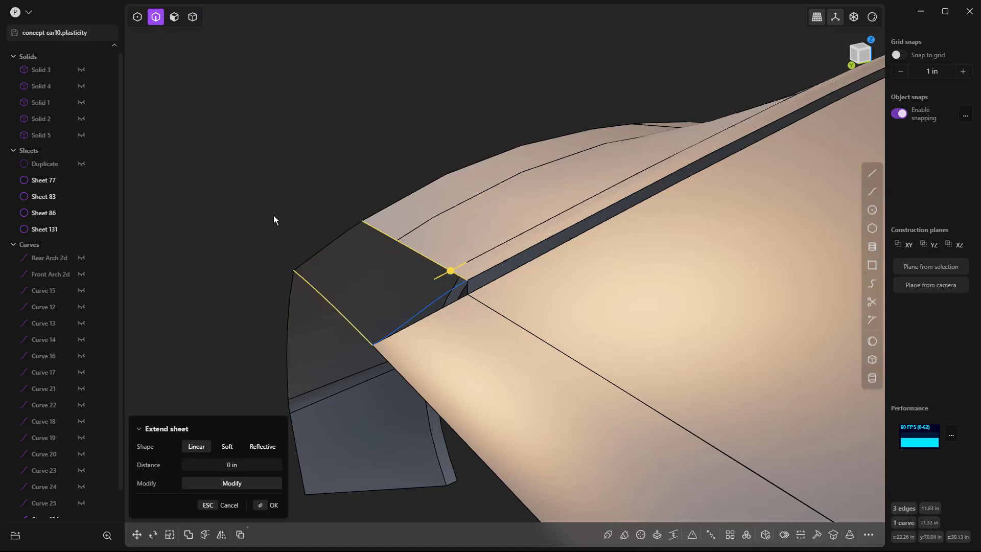
key(l)
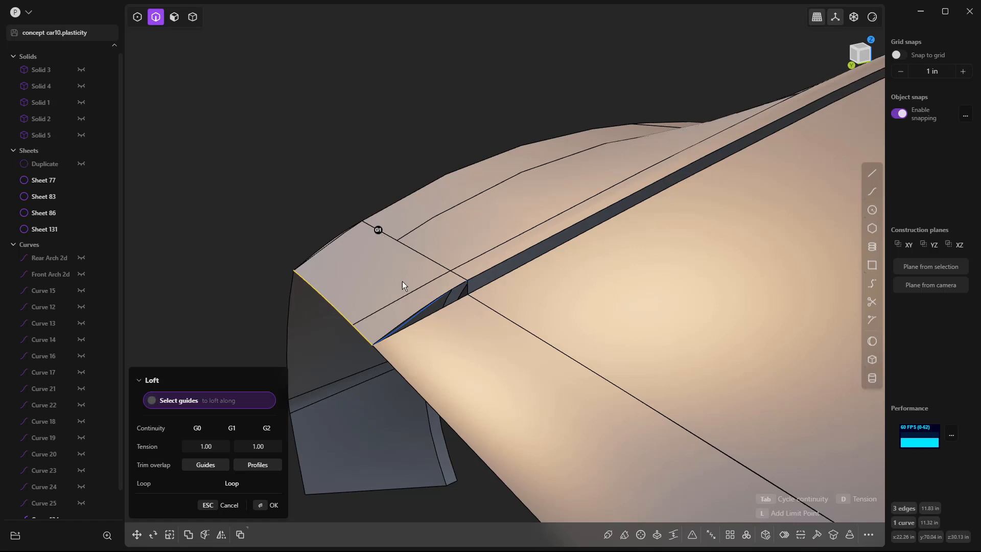
click(422, 308)
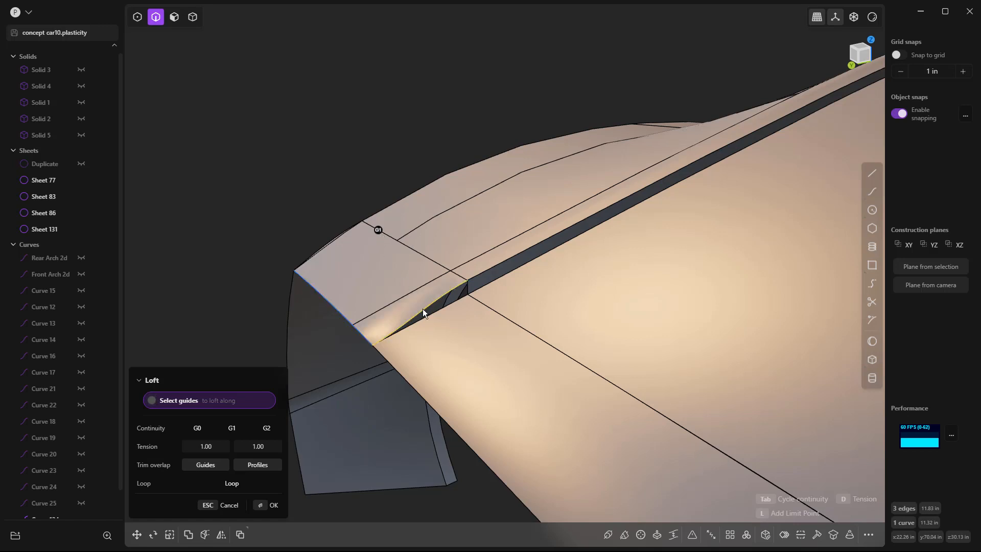
click(333, 240)
key(Return)
key(Escape)
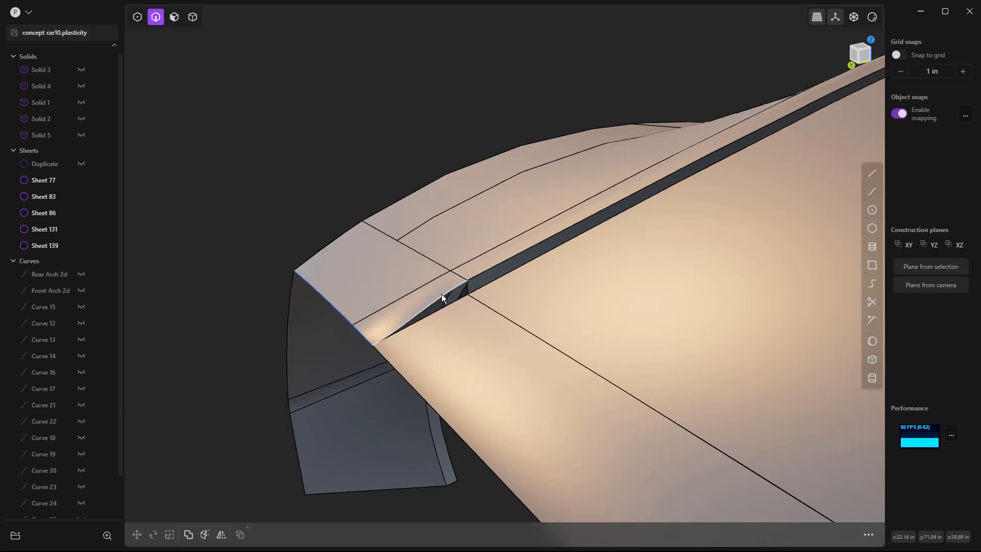
Step: Cut the tail surface front to back near its outer edge, following the curvature of that edge
middle_drag(290, 227, 242, 282)
middle_drag(440, 296, 367, 329)
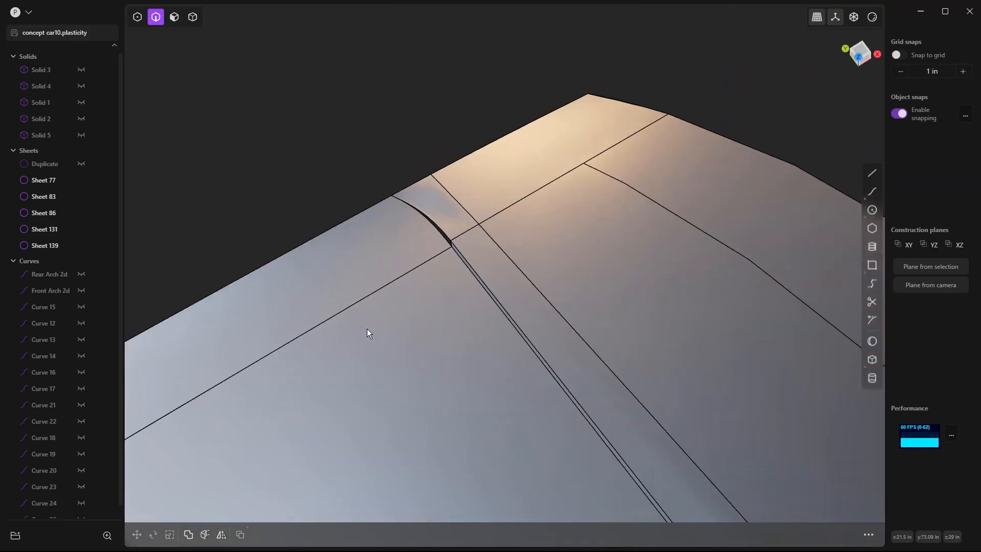
key(KP_7)
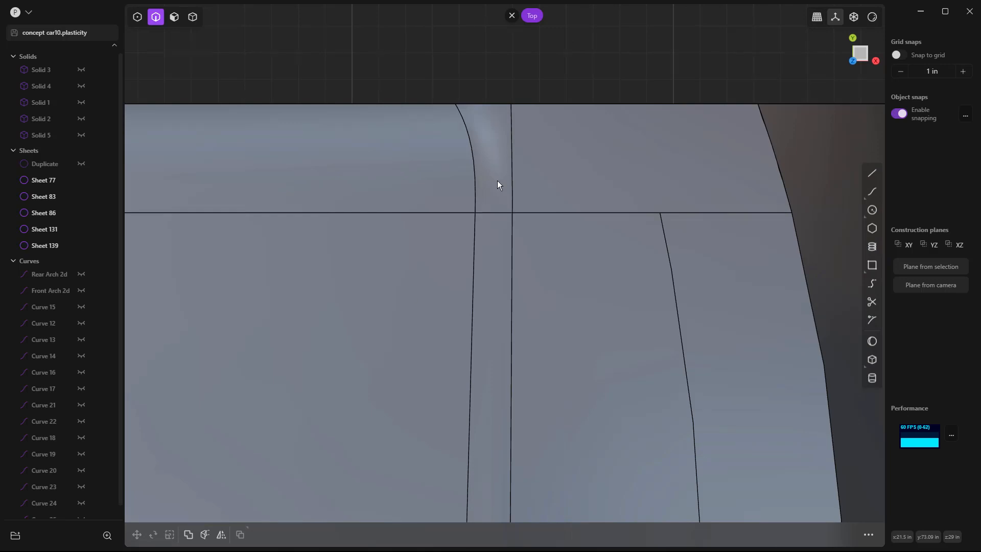
scroll(516, 200, down, 3)
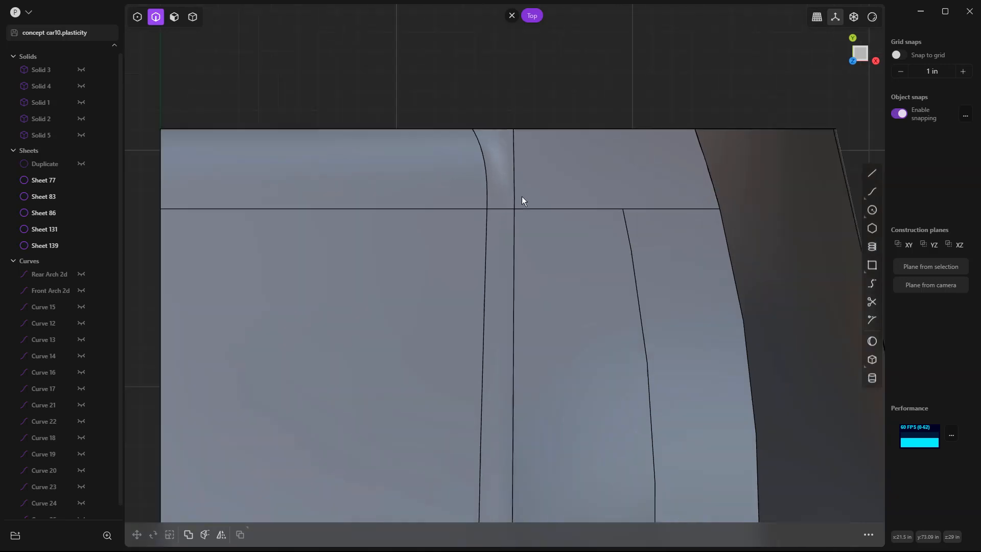
scroll(501, 207, up, 2)
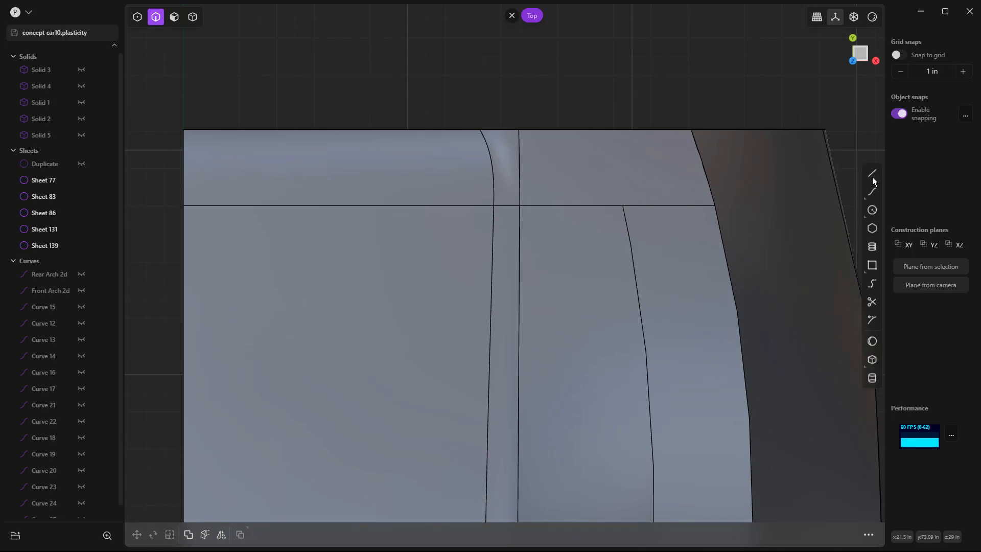
click(872, 172)
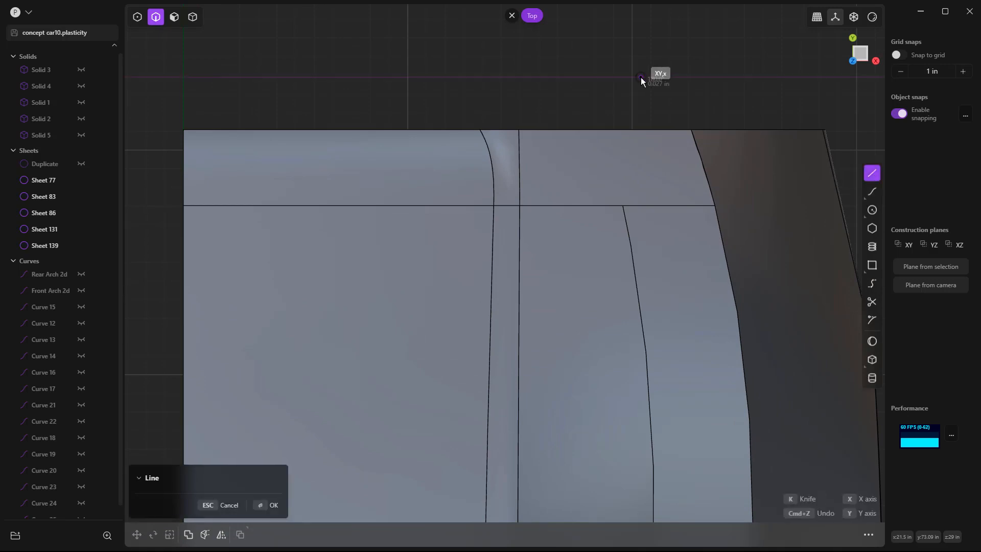
key(Escape)
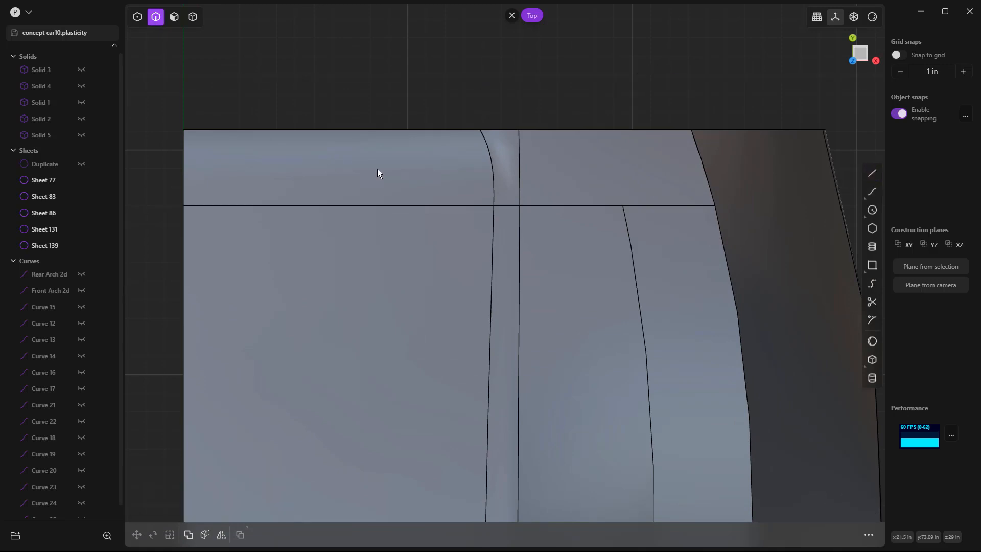
key(ctrl+r)
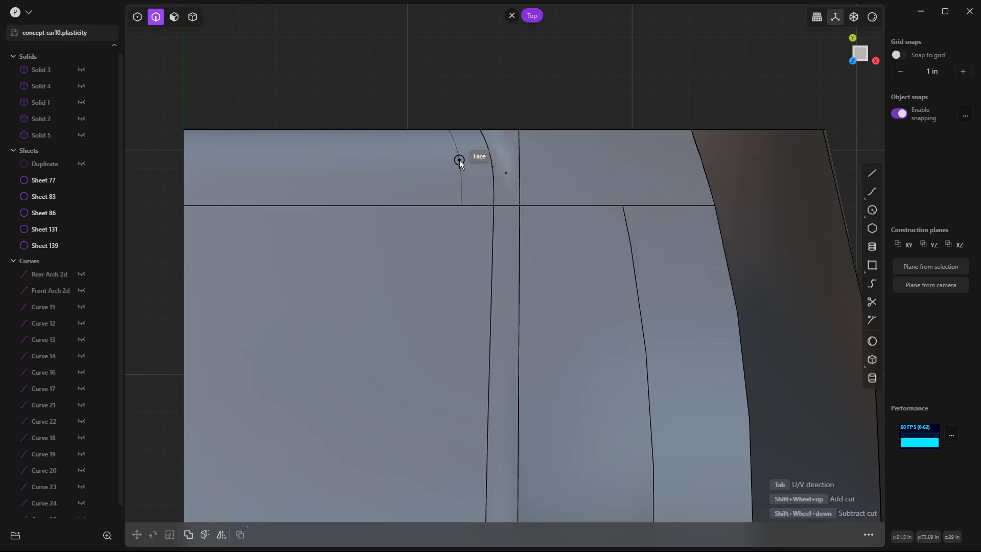
click(459, 163)
click(530, 78)
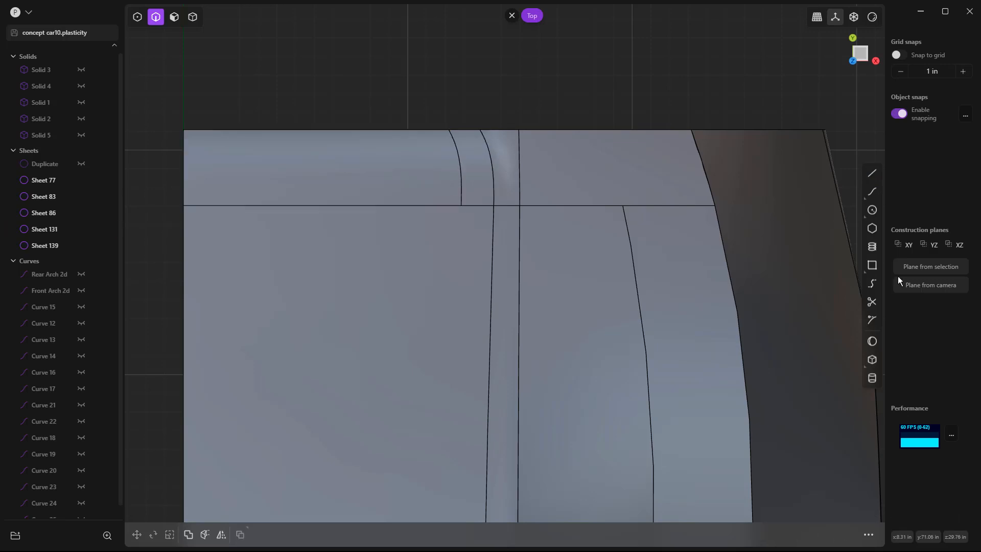
Step: Bridge the rear window's outer edge end to the rear end of the new cut, with T values 1.00, start G1 and end G0
click(873, 283)
middle_drag(498, 225, 452, 262)
scroll(463, 246, up, 5)
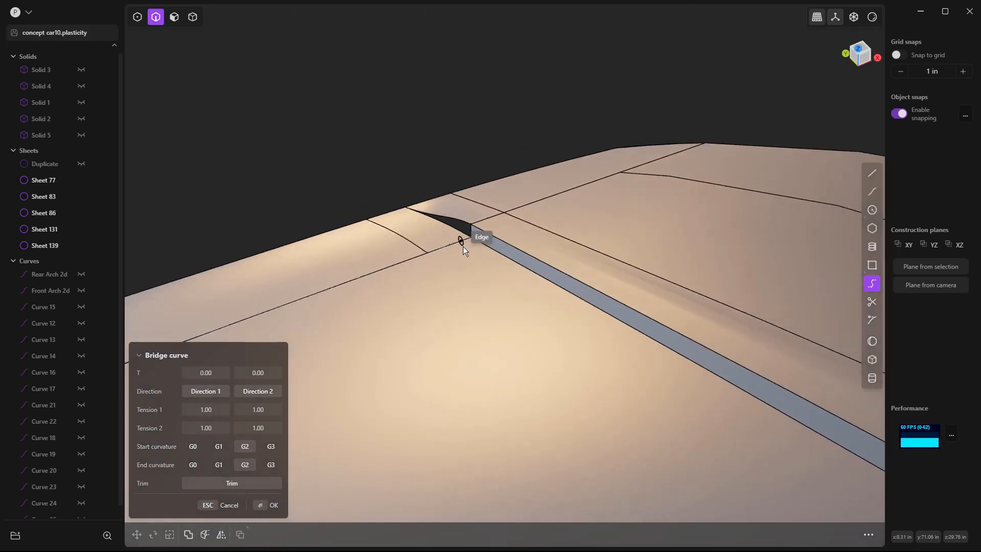
click(469, 235)
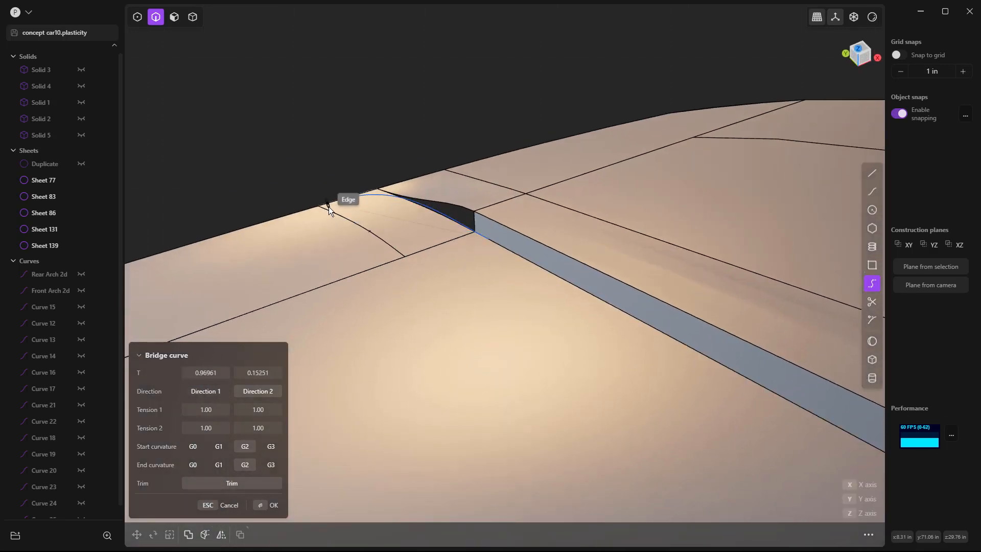
click(329, 216)
drag(206, 373, 245, 378)
click(219, 445)
click(218, 464)
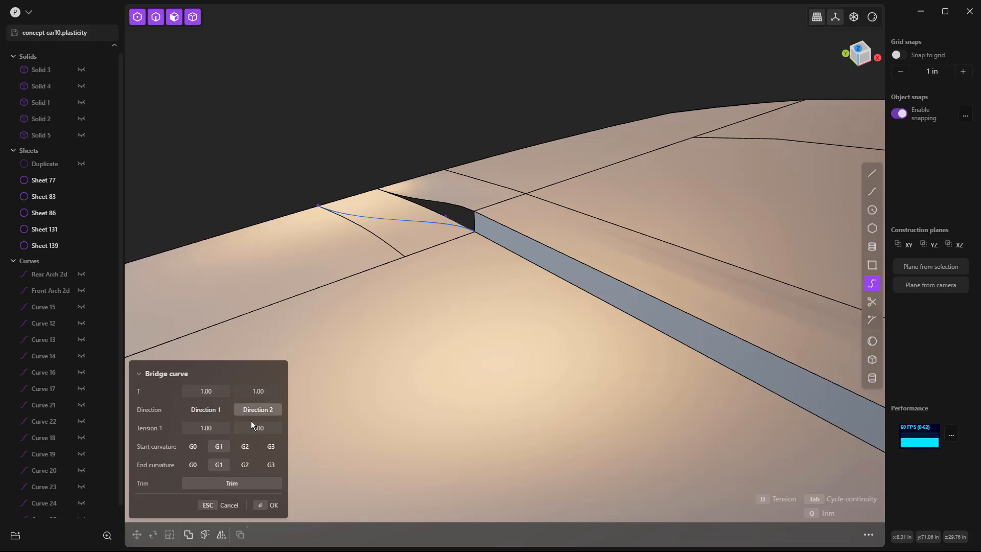
click(198, 467)
middle_drag(286, 347, 292, 316)
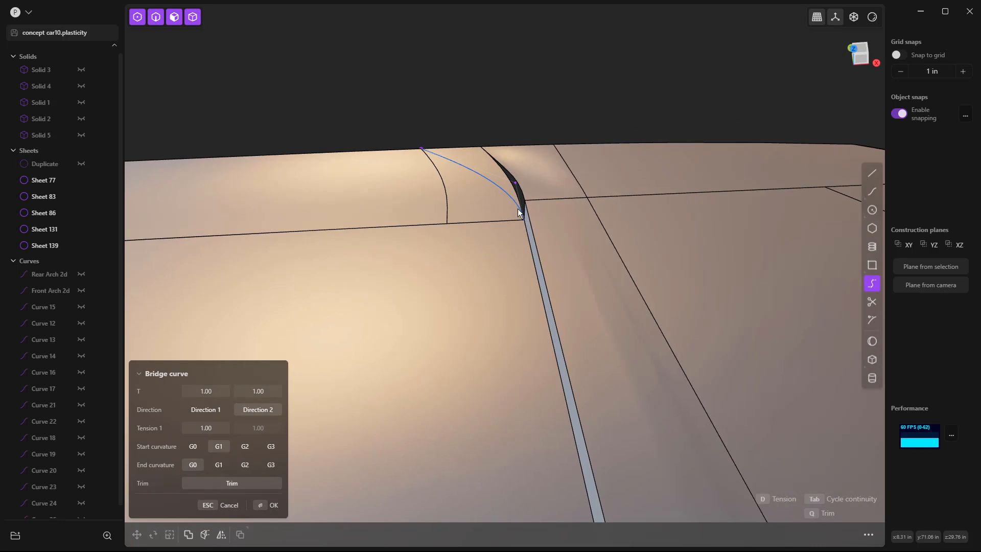
key(Return)
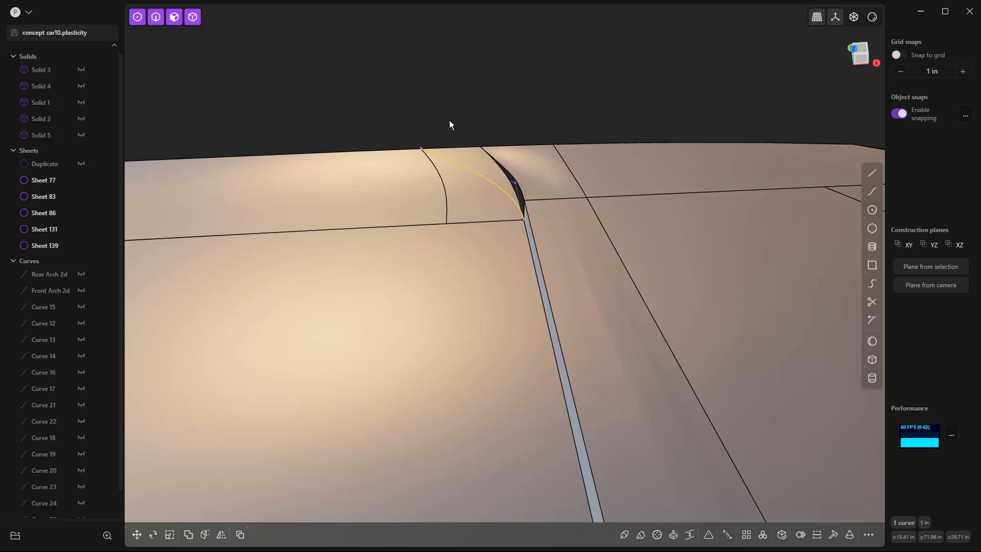
Step: Split the tail surface along the bridge curve, and delete the outer corner piece and the curve
key(i)
click(466, 171)
key(Return)
click(461, 86)
click(477, 163)
click(477, 163)
key(Escape)
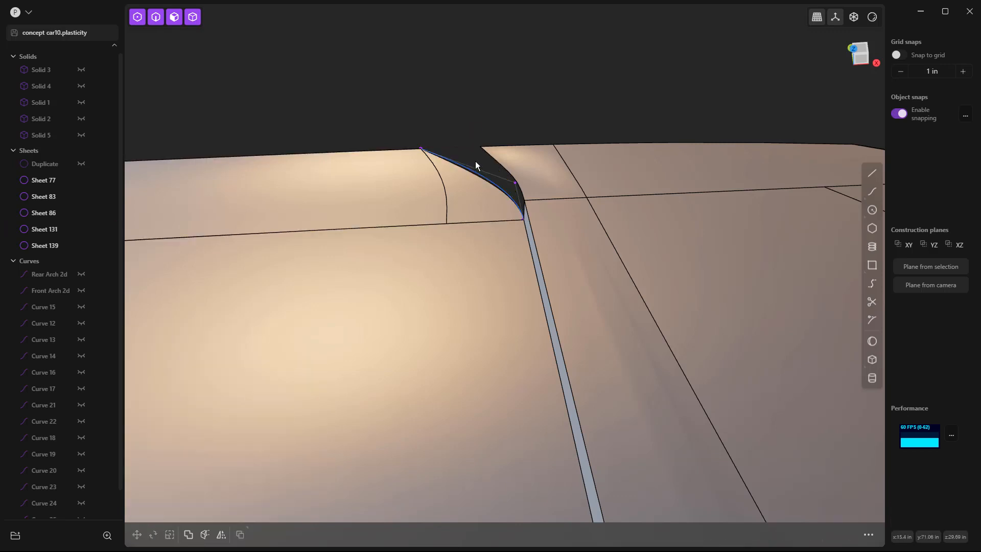
click(471, 168)
key(Delete)
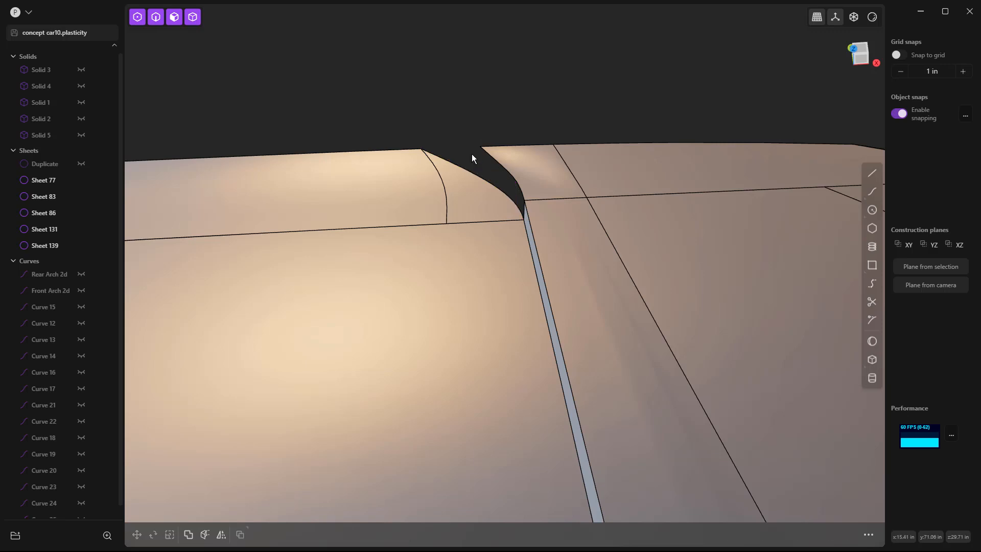
middle_drag(461, 180, 507, 239)
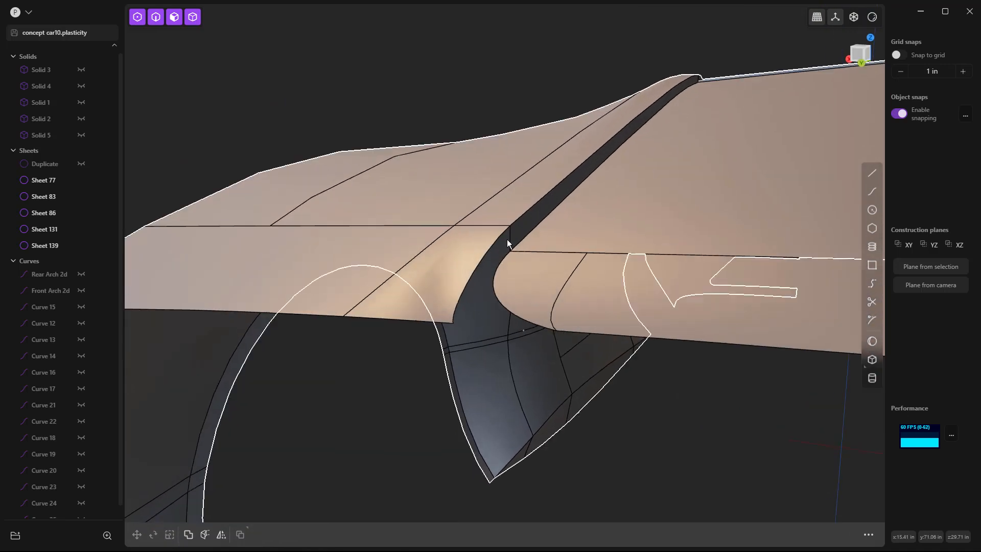
click(510, 235)
key(o)
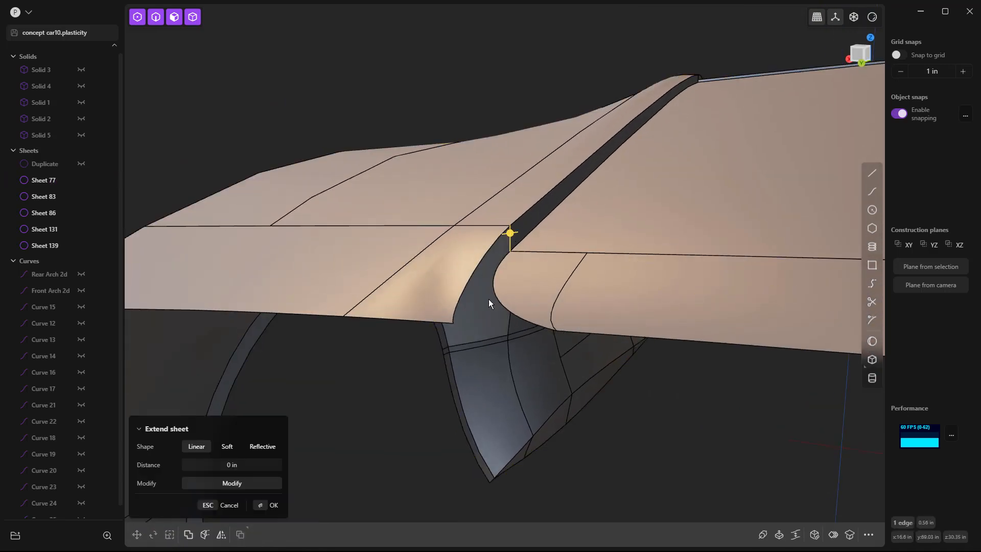
mouse_move(523, 314)
middle_down()
mouse_move(479, 321)
mouse_move(538, 320)
mouse_move(541, 403)
mouse_move(546, 277)
mouse_move(510, 291)
mouse_move(505, 305)
mouse_move(532, 322)
middle_up()
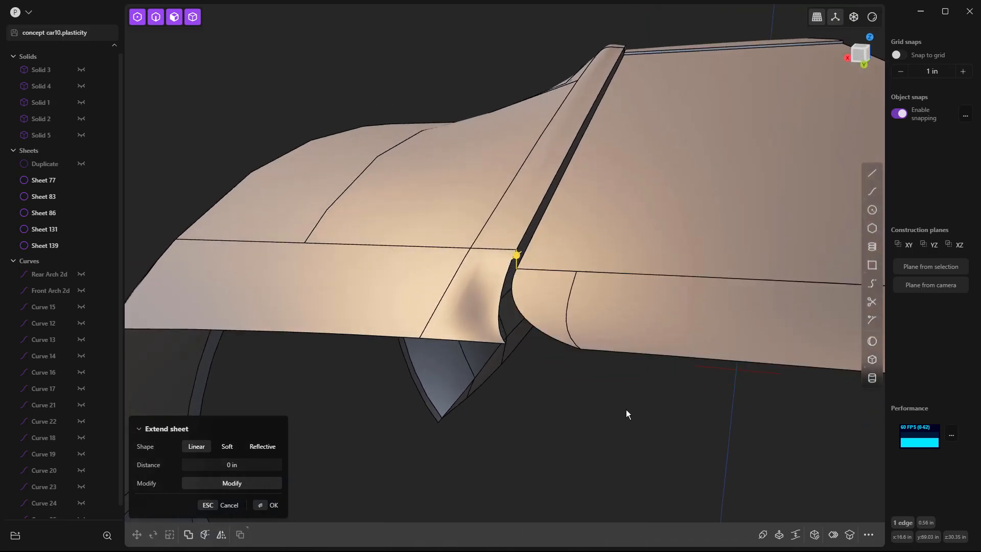
key(Escape)
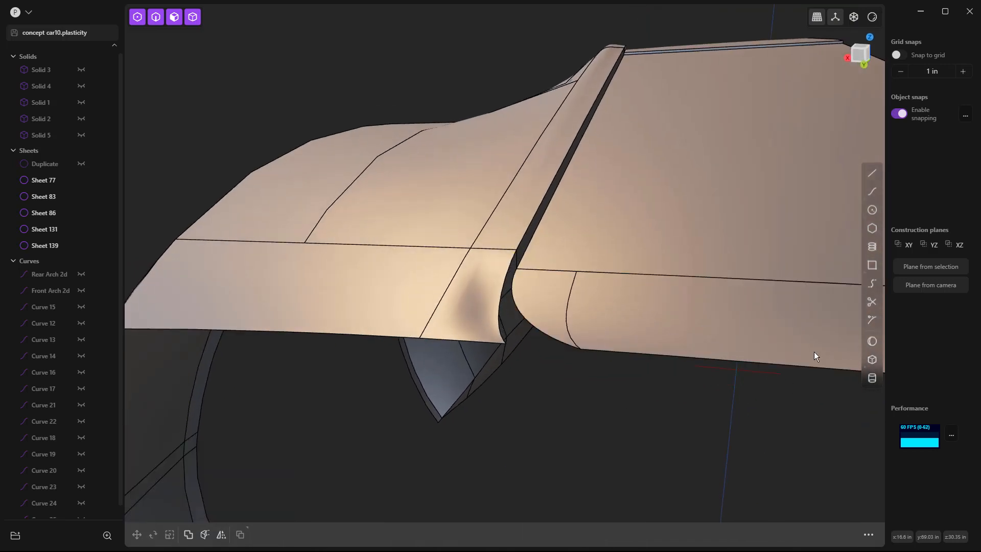
Step: Bridge the outer ends of the tail and rear body corner edges across the gap, with start T 1.00 and G1 at both ends
click(871, 282)
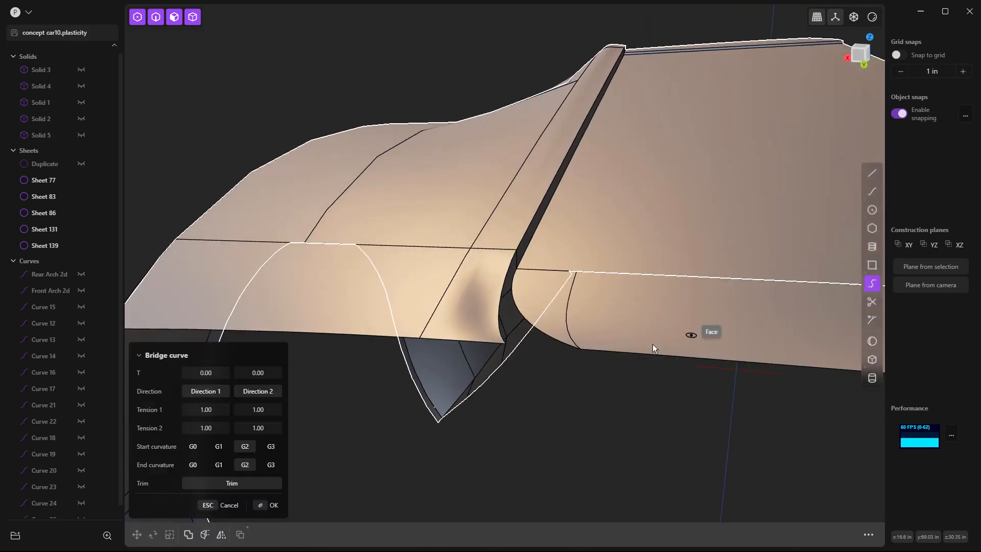
click(498, 345)
drag(213, 373, 230, 373)
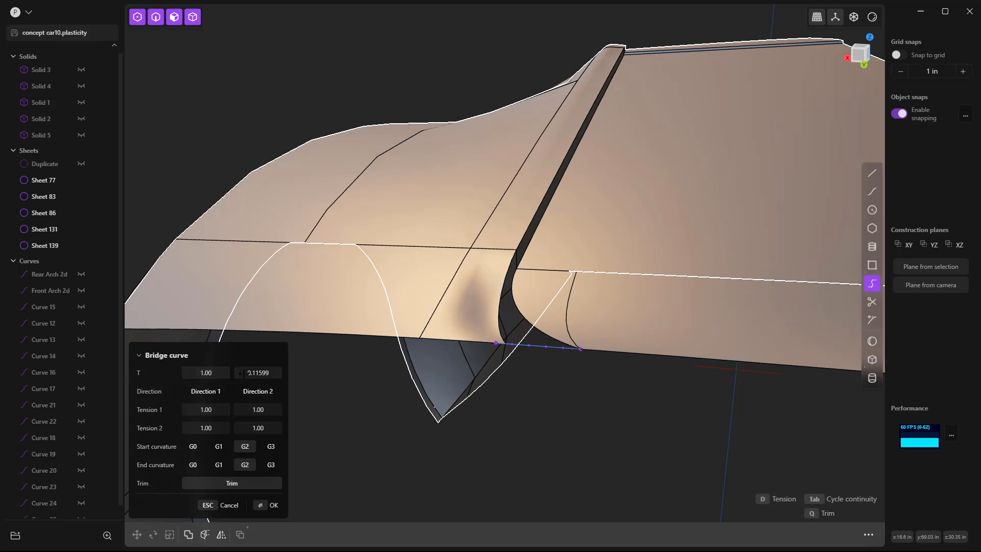
click(271, 372)
key(Return)
click(218, 446)
click(218, 464)
right_click(521, 425)
middle_drag(553, 421, 543, 417)
Step: Try to patch the corner gap from the bridge curve, the two curved edges and the short vertical edge
key(2)
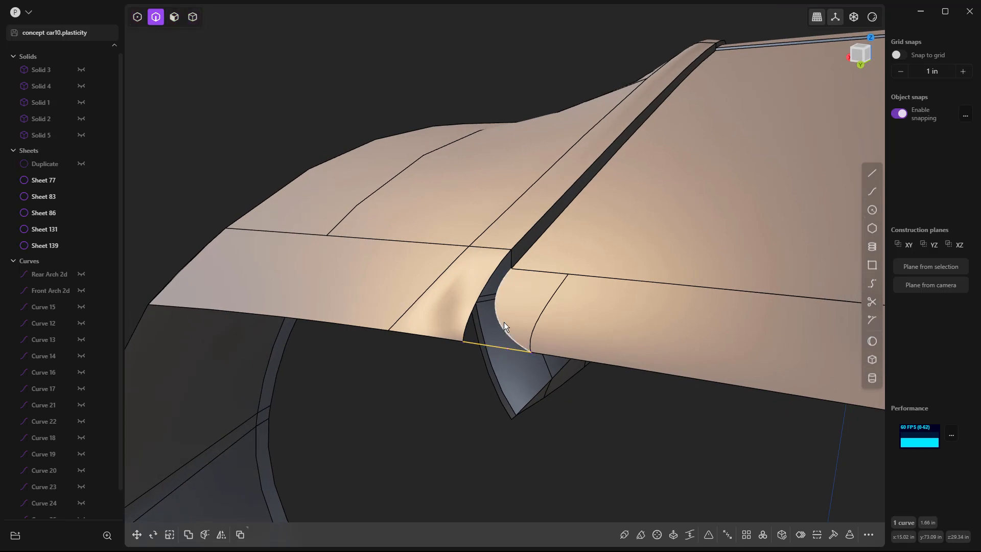
click(503, 301)
key(e)
shift+click(512, 259)
shift+click(502, 262)
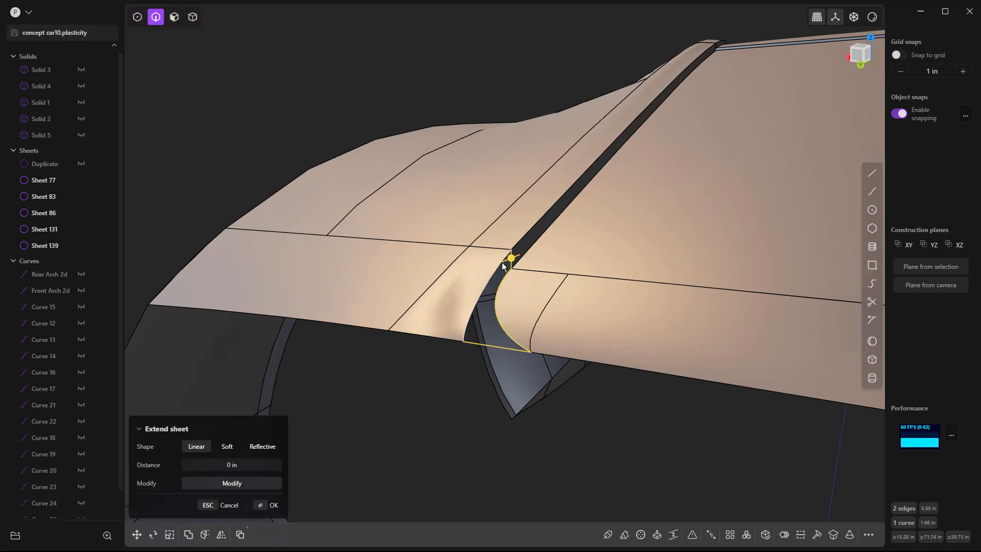
text(fpatch)
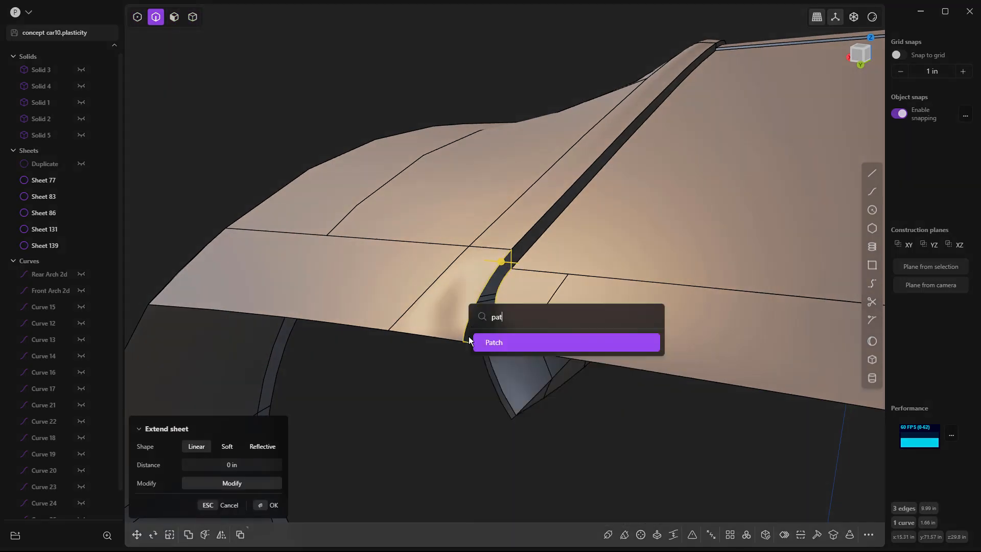
key(Return)
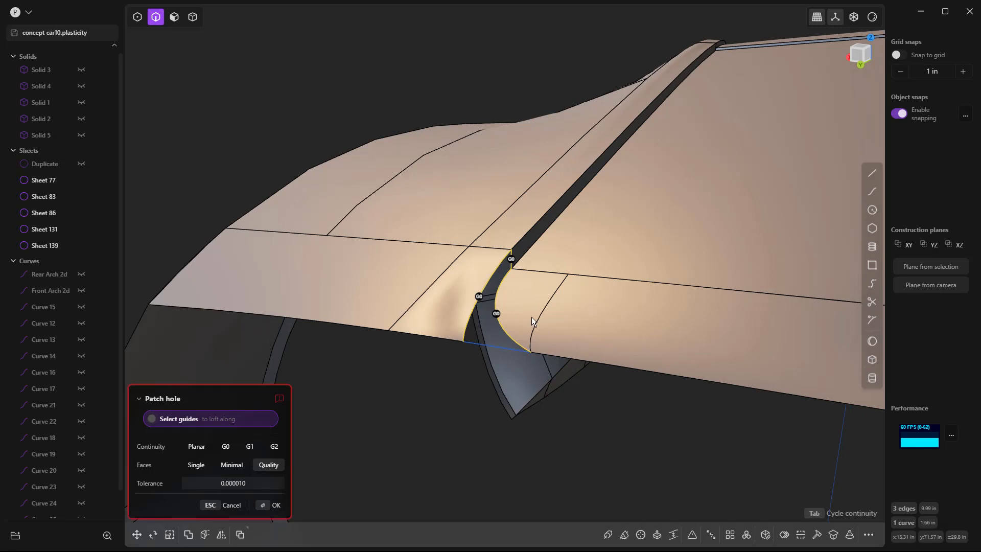
key(Return)
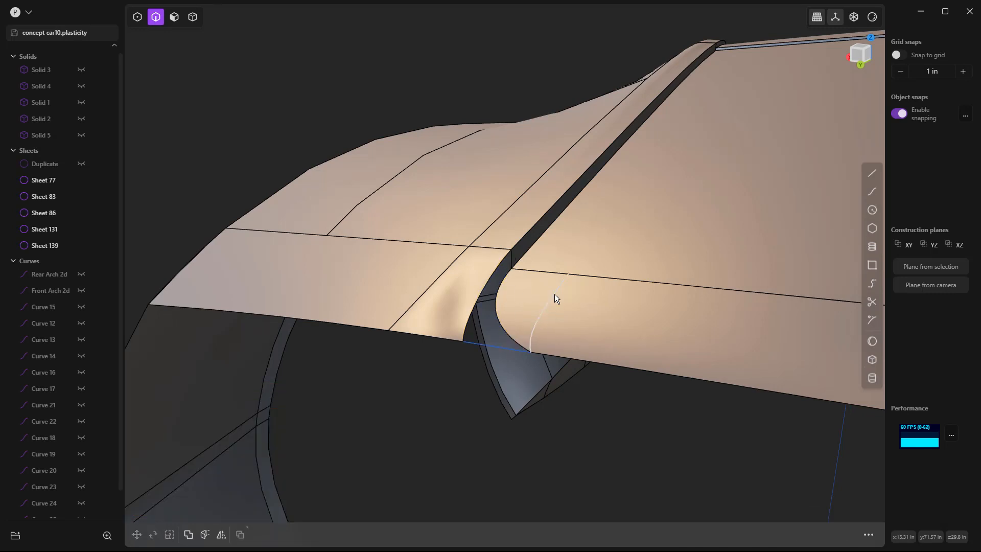
Step: Join the body sheet, the tail surface and the rear body corner surface into one sheet
click(541, 286)
click(546, 256)
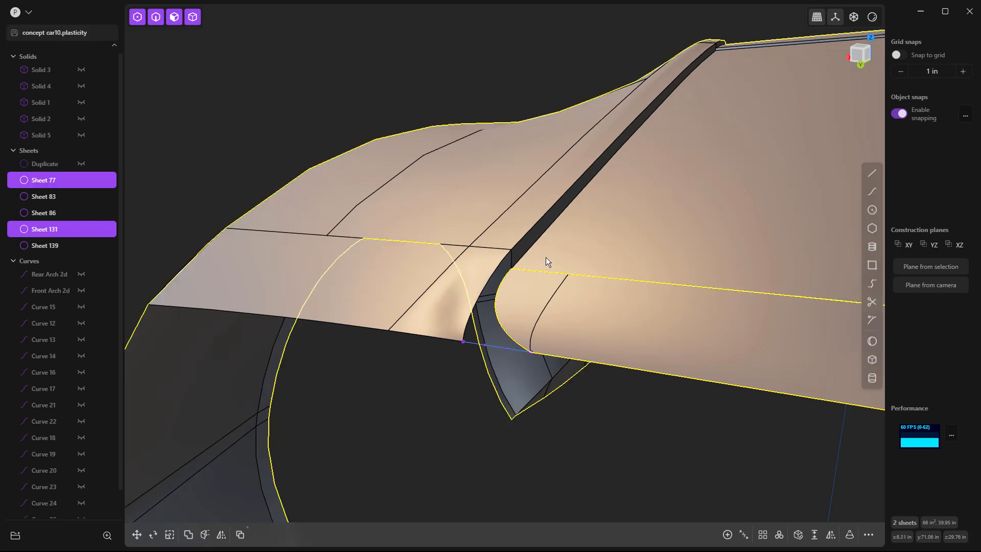
click(477, 256)
key(j)
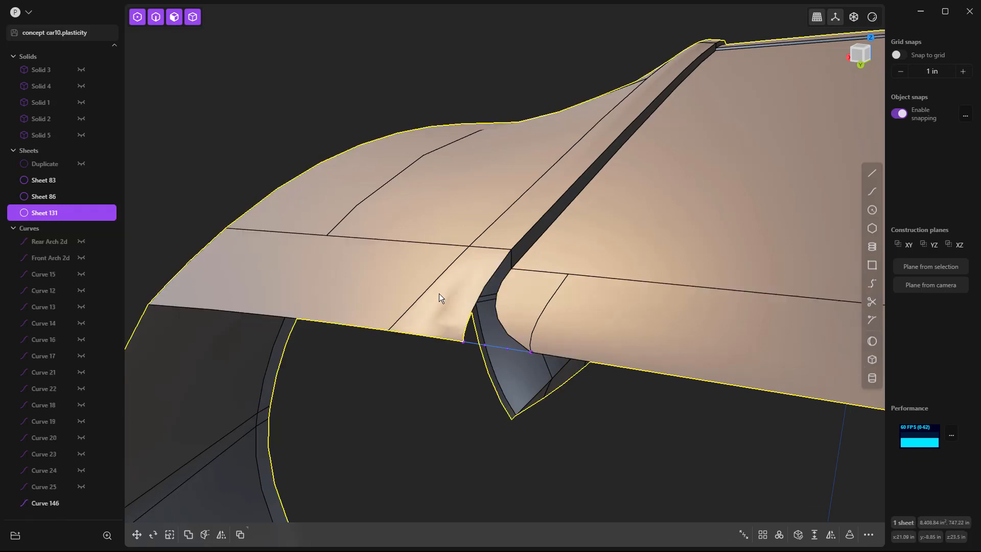
click(44, 198)
click(50, 183)
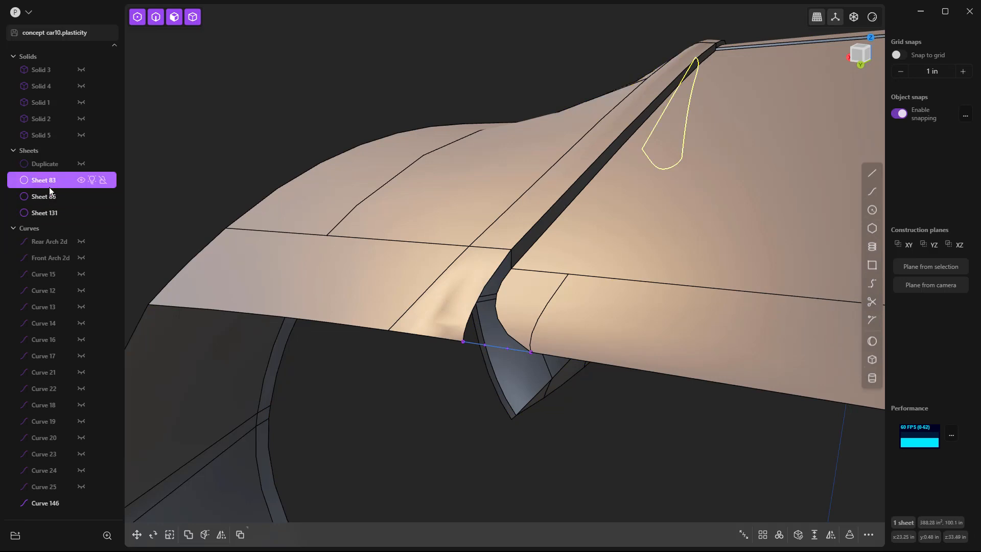
click(455, 378)
Step: Patch the corner gap on the joined sheet using its three bounding edges and the bridge curve
key(2)
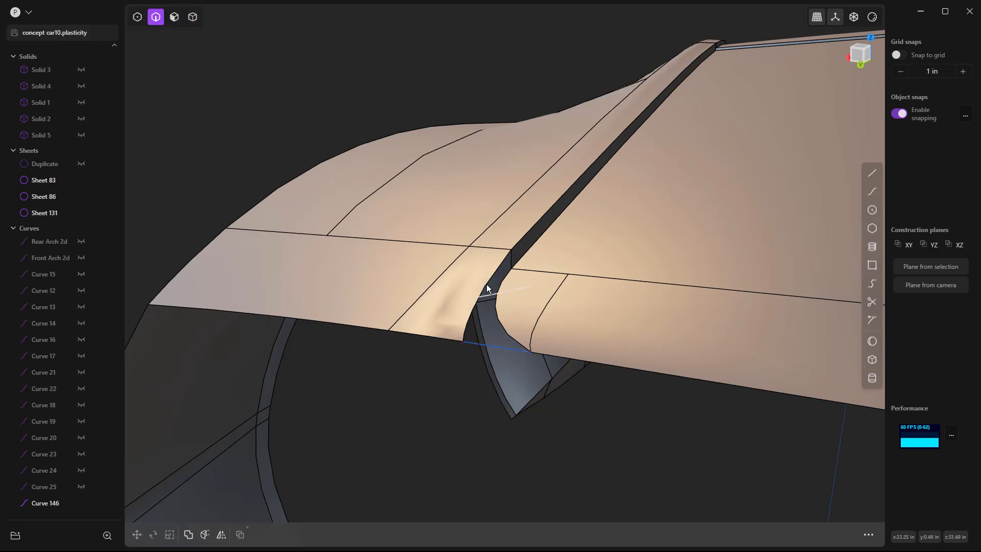
click(512, 260)
shift+click(503, 278)
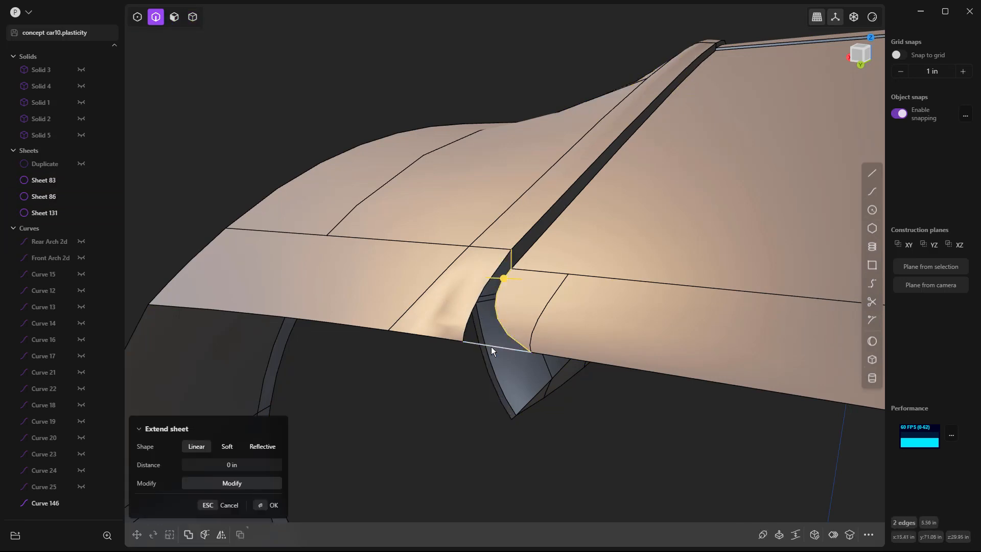
shift+click(492, 347)
shift+click(479, 293)
text(fpat)
key(Return)
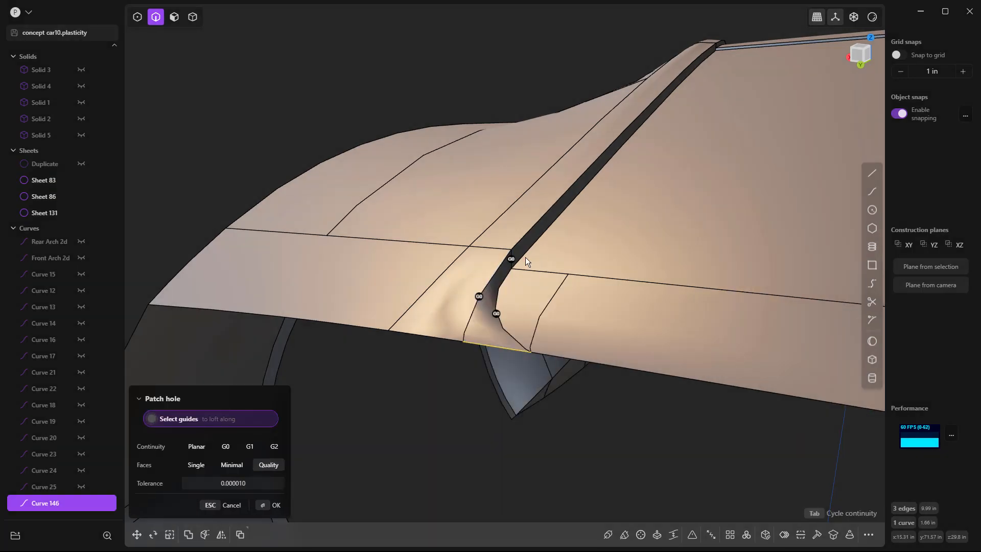
key(Tab)
key(Return)
Step: Examine the patched corner between the tail and the rear body side from several angles
middle_drag(456, 403, 514, 276)
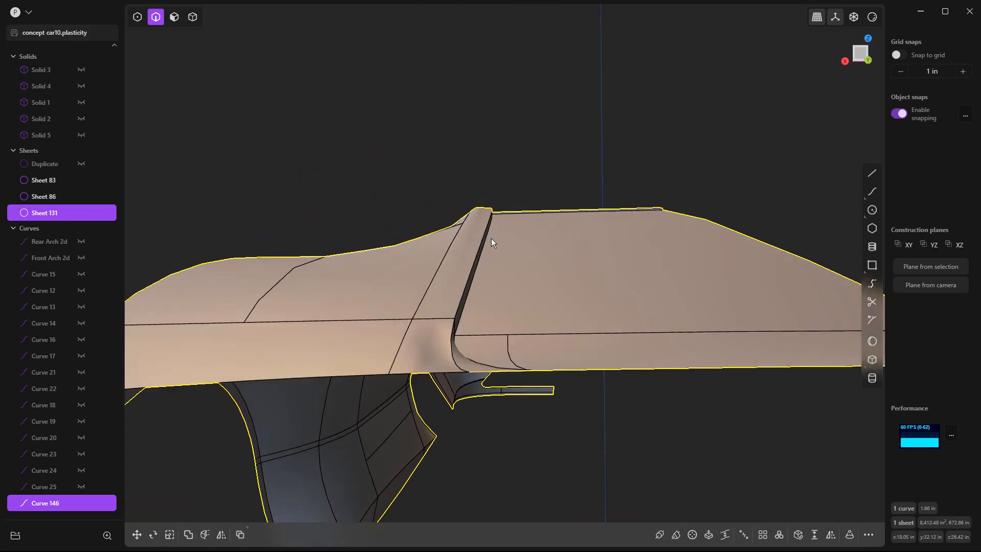
middle_drag(491, 229, 753, 195)
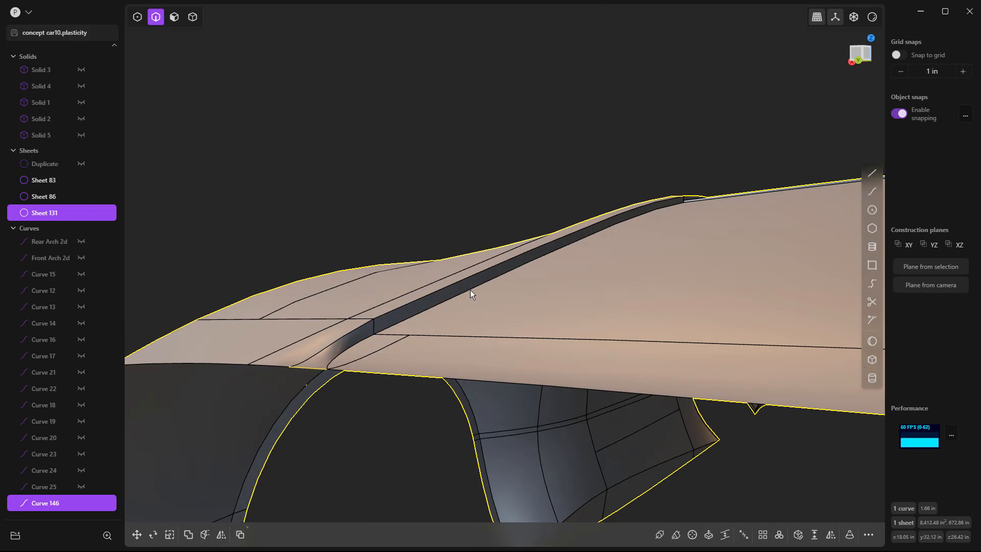
middle_drag(290, 368, 421, 326)
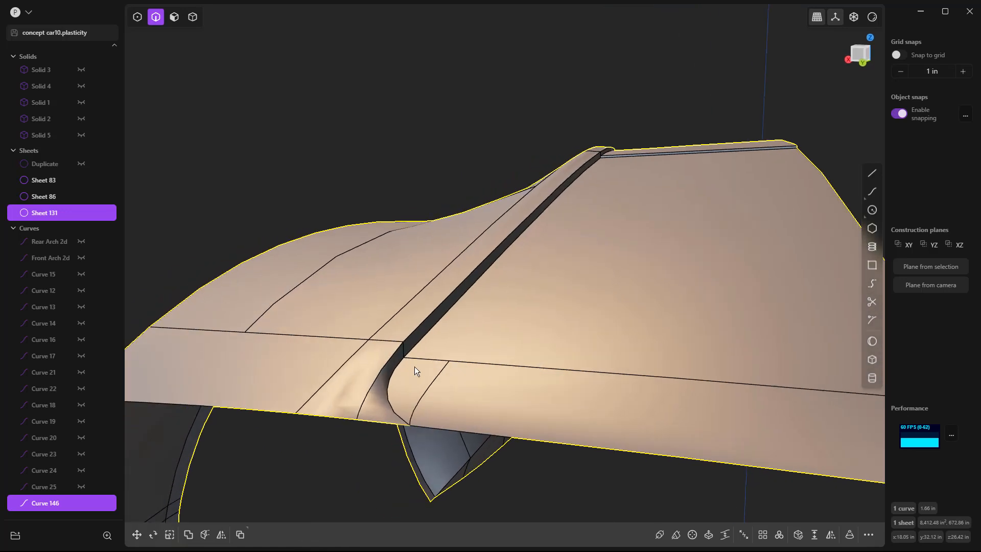
mouse_move(405, 346)
middle_down()
mouse_move(378, 328)
mouse_move(488, 334)
mouse_move(397, 356)
mouse_move(446, 305)
mouse_move(399, 347)
middle_up()
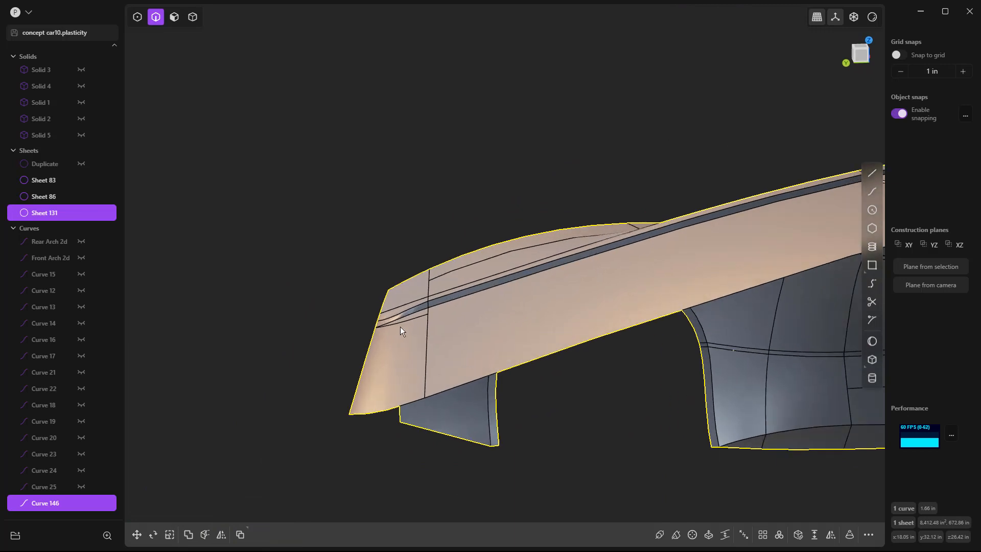
key(Escape)
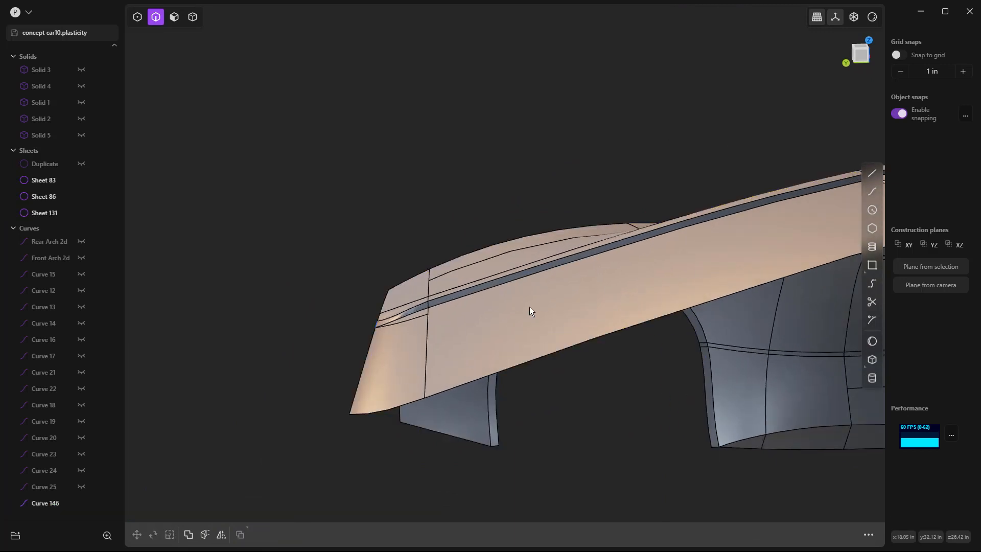
scroll(431, 336, up, 3)
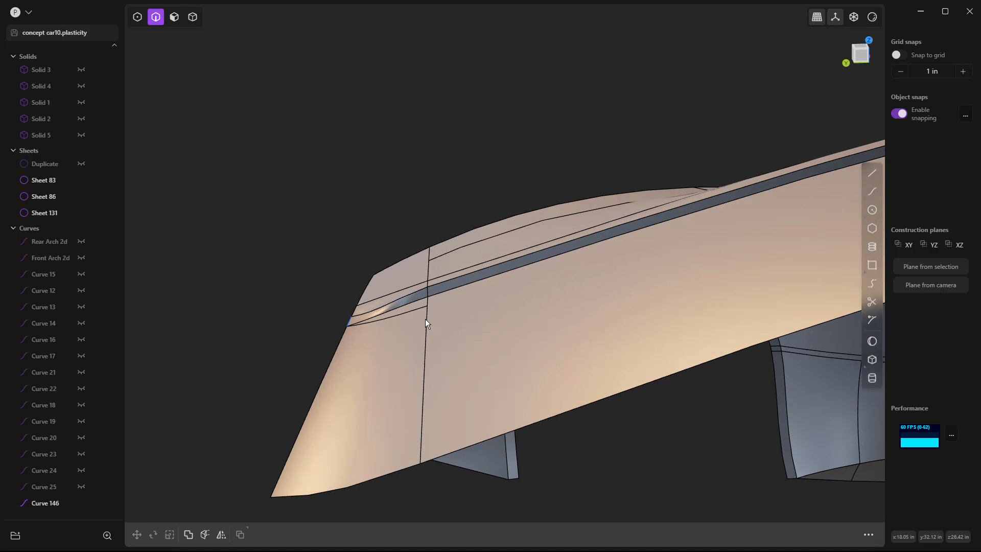
middle_drag(424, 333, 440, 335)
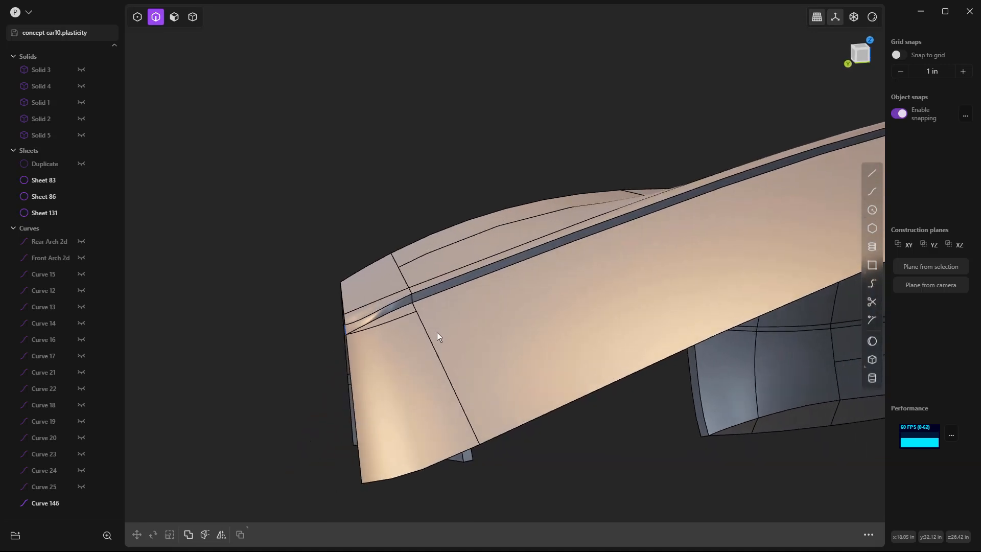
Step: Delete the patch face, its bridge curve and the narrow strip face along the rear body corner's cut
key(5)
middle_drag(427, 310, 397, 308)
click(397, 308)
scroll(400, 305, up, 2)
click(406, 303)
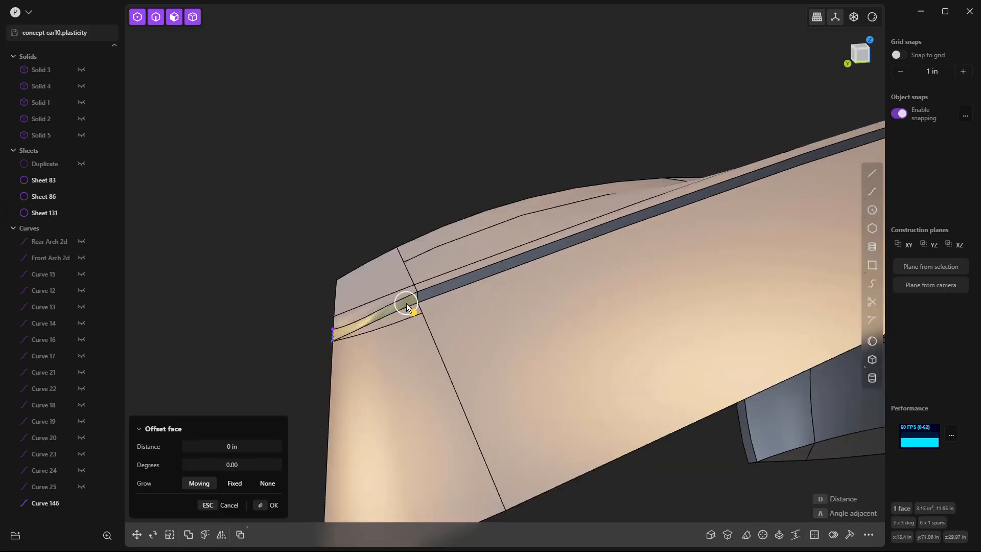
key(Delete)
scroll(333, 333, up, 2)
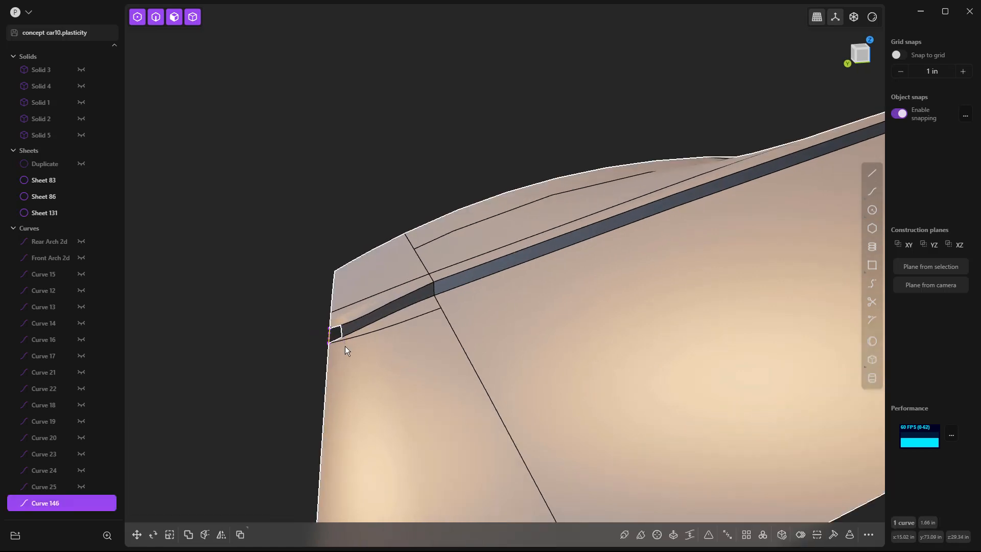
key(Delete)
click(420, 311)
click(416, 310)
key(Delete)
scroll(414, 312, down, 2)
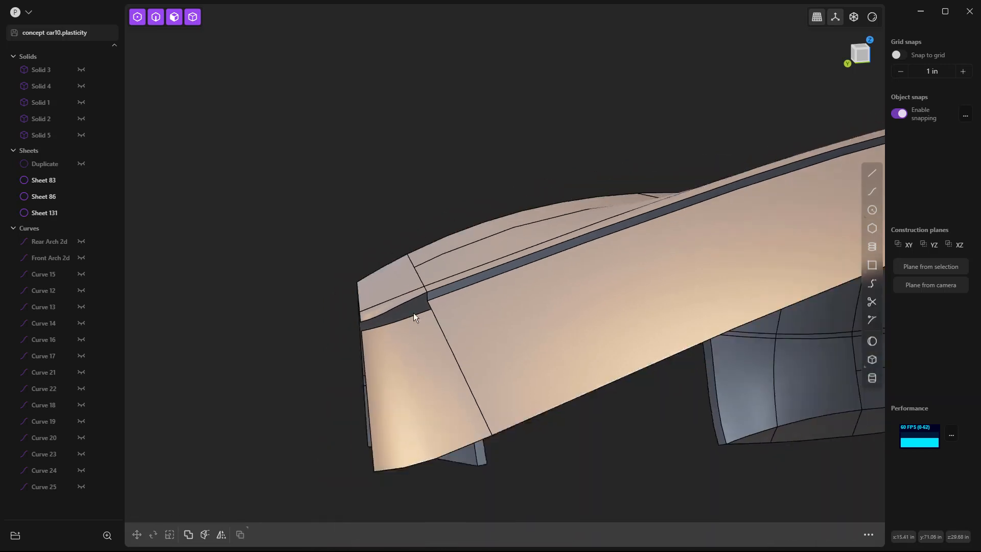
Step: Separate the rear body corner face from the joined body into its own sheet and select that sheet
click(419, 347)
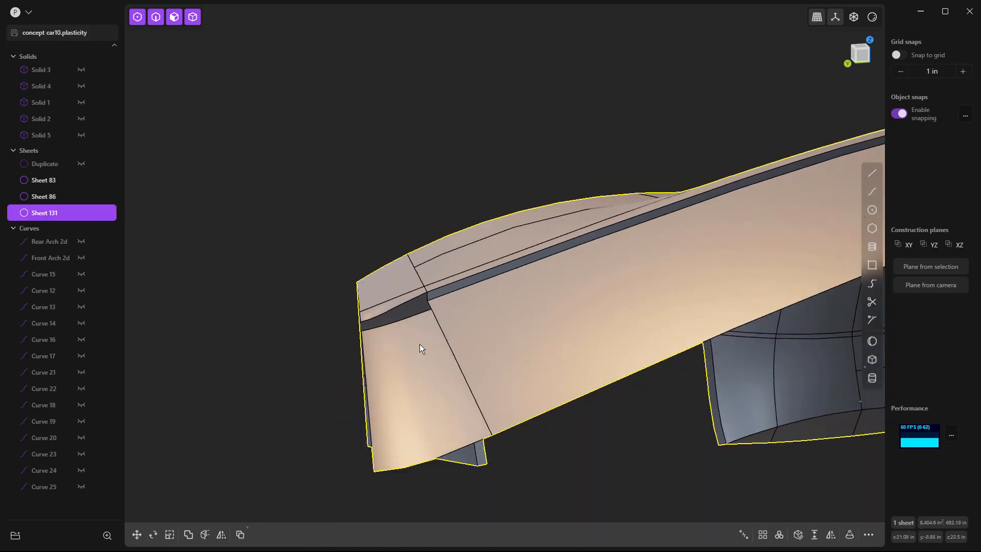
click(419, 347)
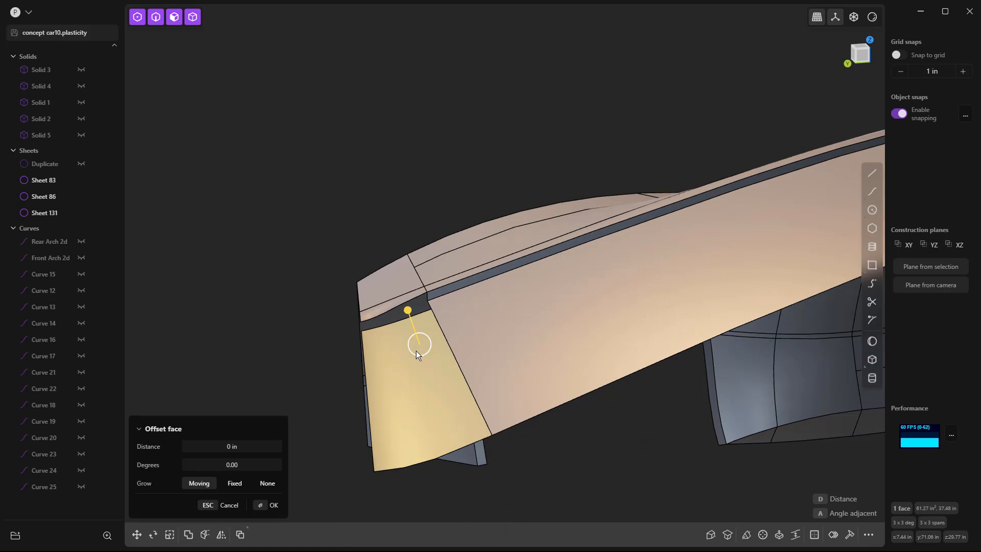
key(Return)
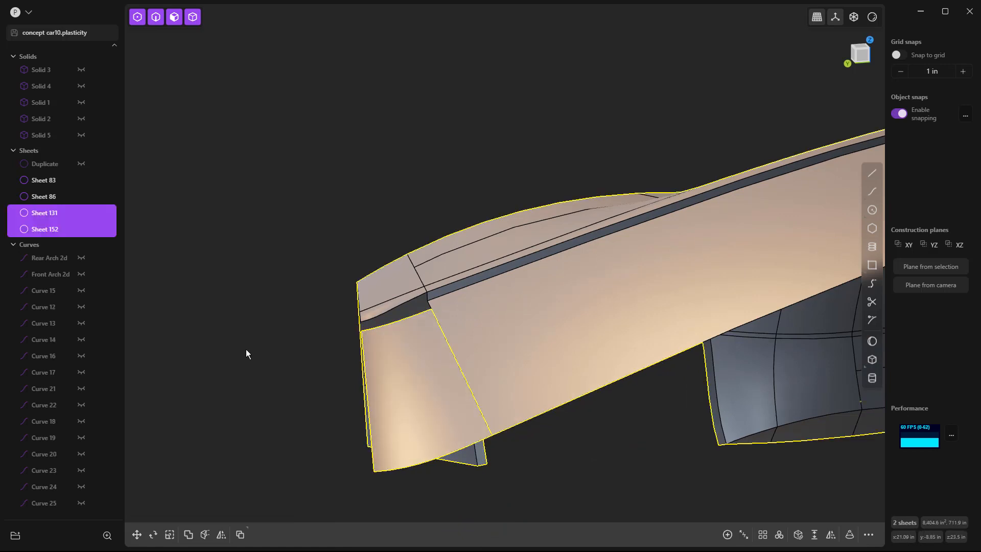
click(306, 360)
click(399, 364)
Step: Move the separated corner sheet up 0.395 in along the Z axis in the right view
key(KP_3)
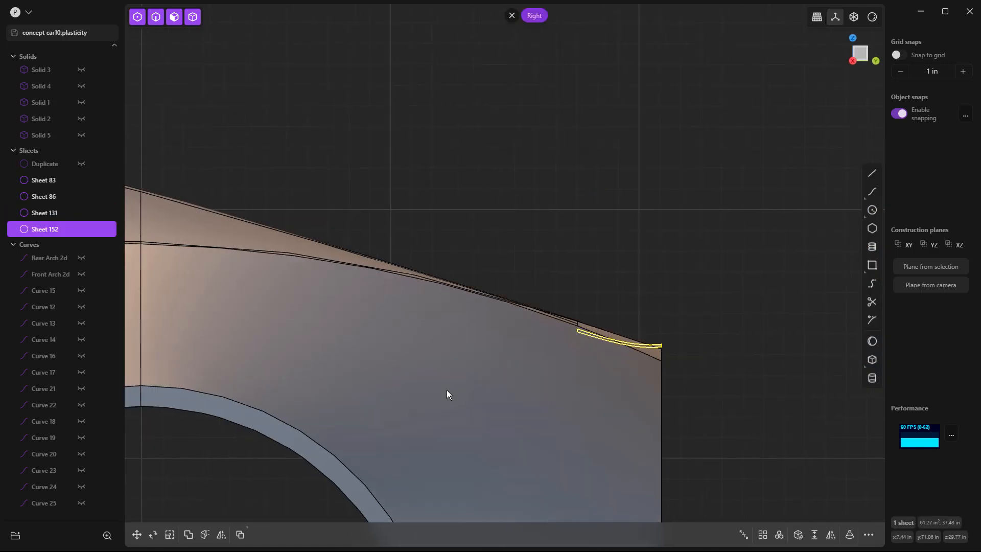
key(g)
key(z)
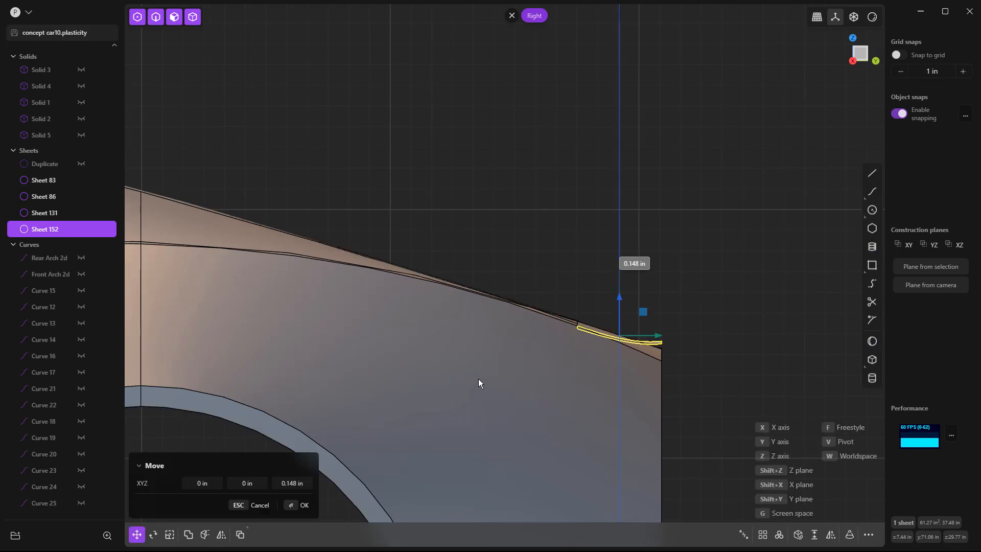
click(480, 375)
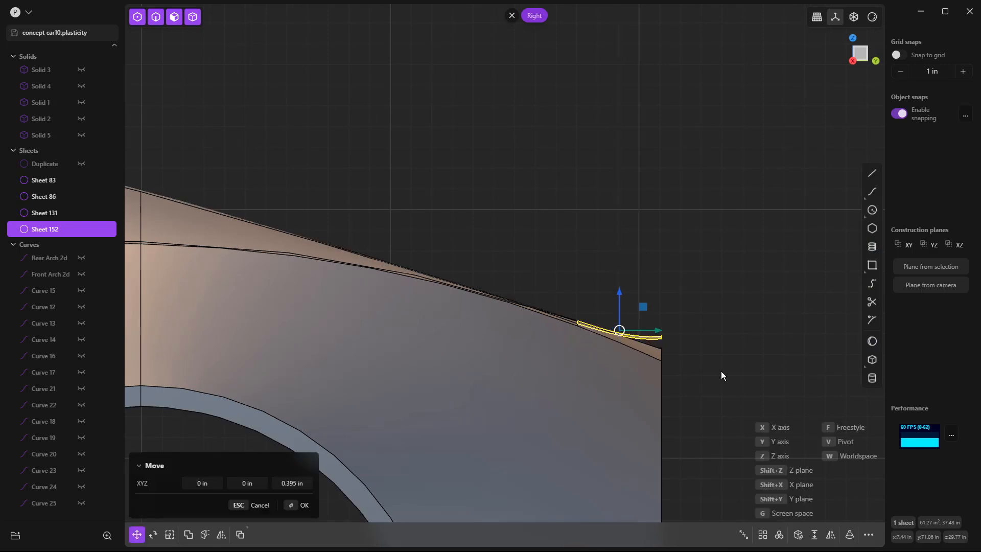
click(721, 369)
middle_drag(719, 358, 572, 397)
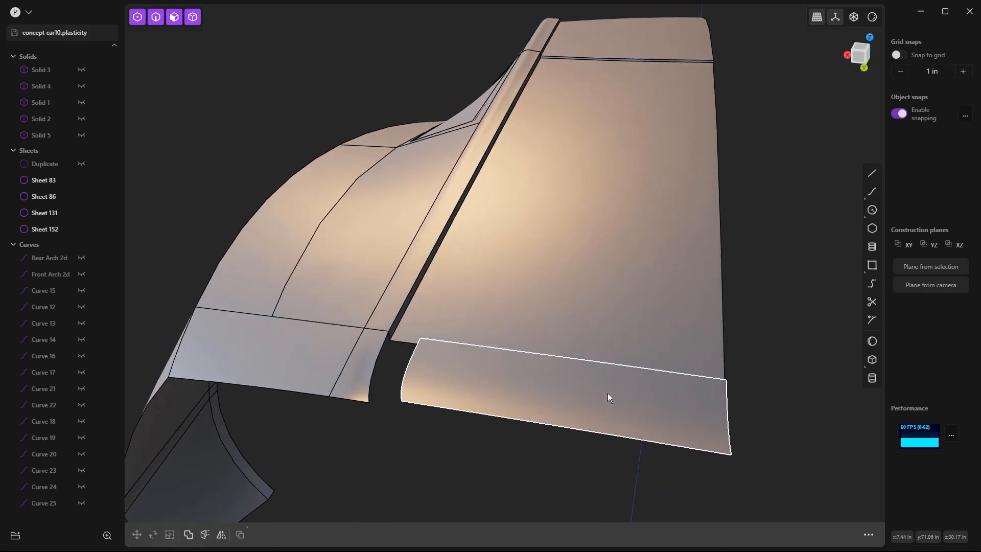
middle_drag(725, 410, 434, 325)
scroll(435, 324, up, 3)
scroll(434, 325, down, 5)
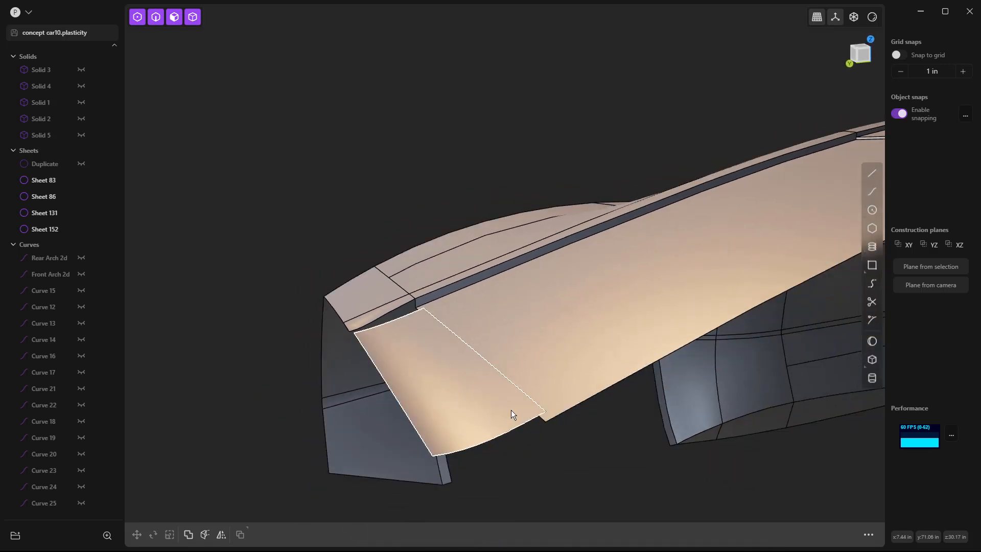
Step: Examine the fit of the tail sheet against the rear window recess and body side in the right, left and perspective views
key(KP_3)
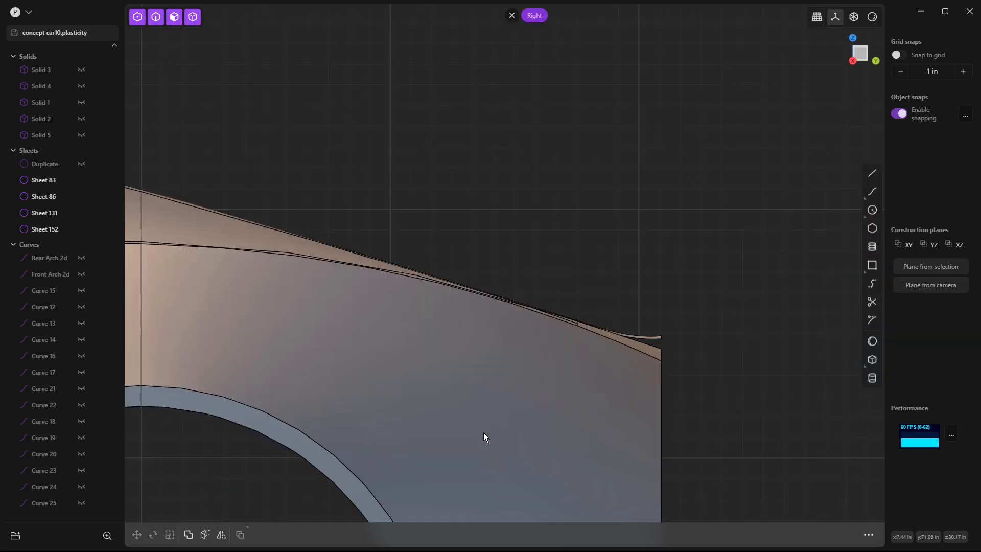
key(ctrl+KP_3)
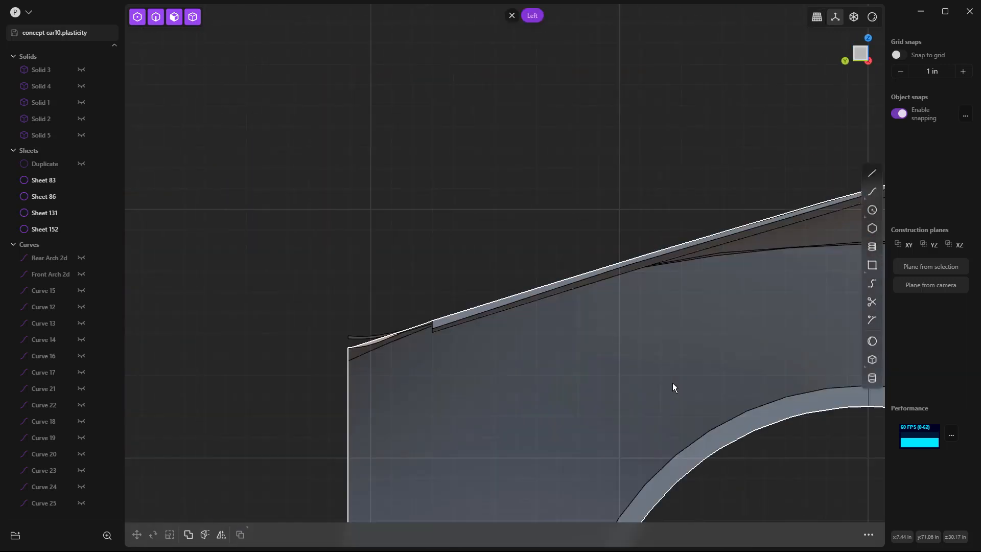
scroll(420, 307, up, 5)
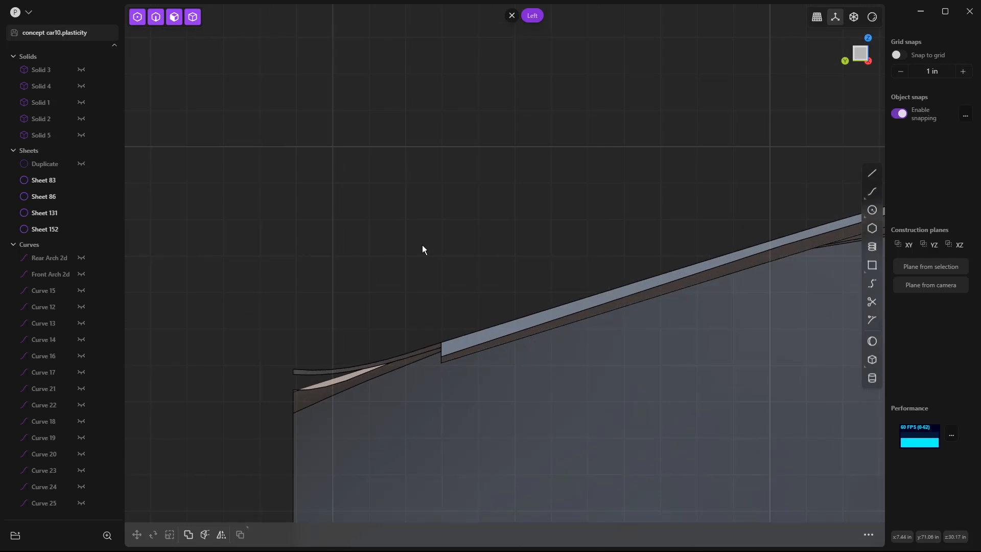
shift+middle_drag(454, 241, 459, 154)
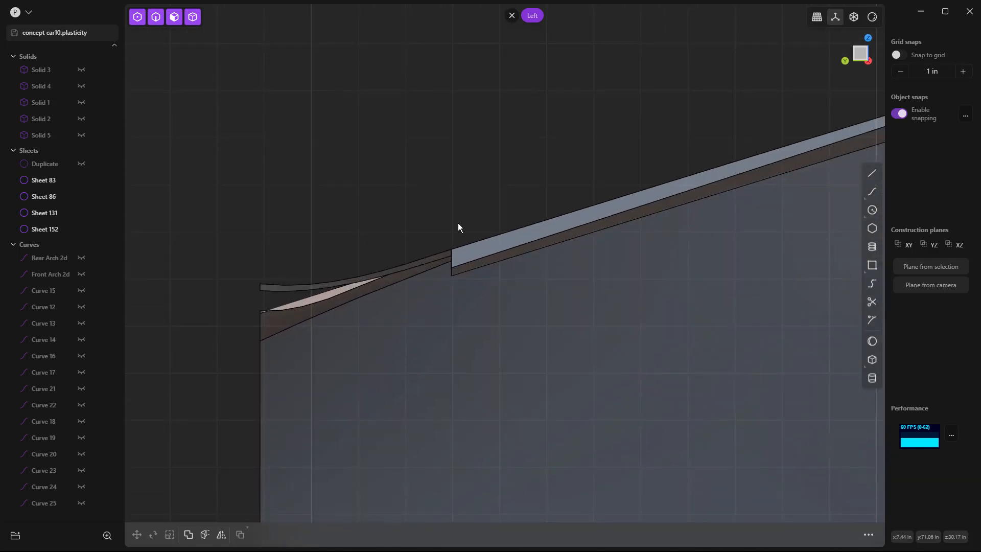
scroll(458, 223, down, 7)
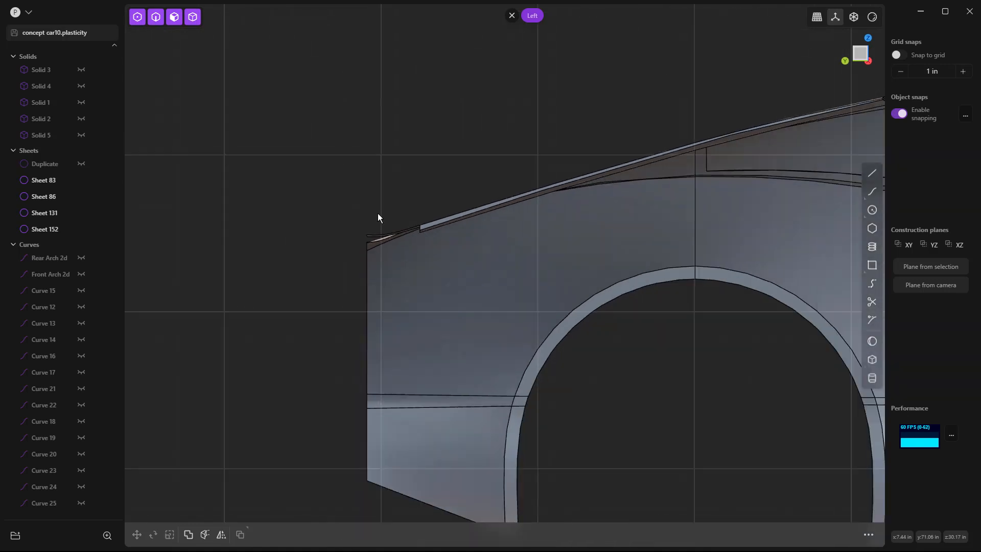
scroll(368, 217, down, 2)
middle_drag(357, 219, 392, 272)
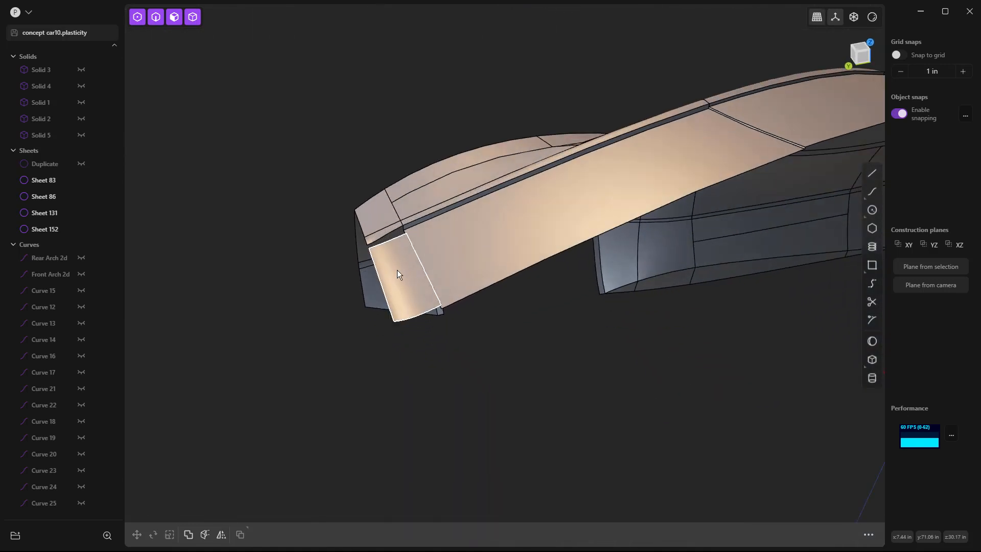
scroll(468, 323, up, 2)
Step: Duplicate the tail sheet's centreline edge as a separate curve and delete the tail sheet
click(416, 306)
click(416, 306)
key(shift+e)
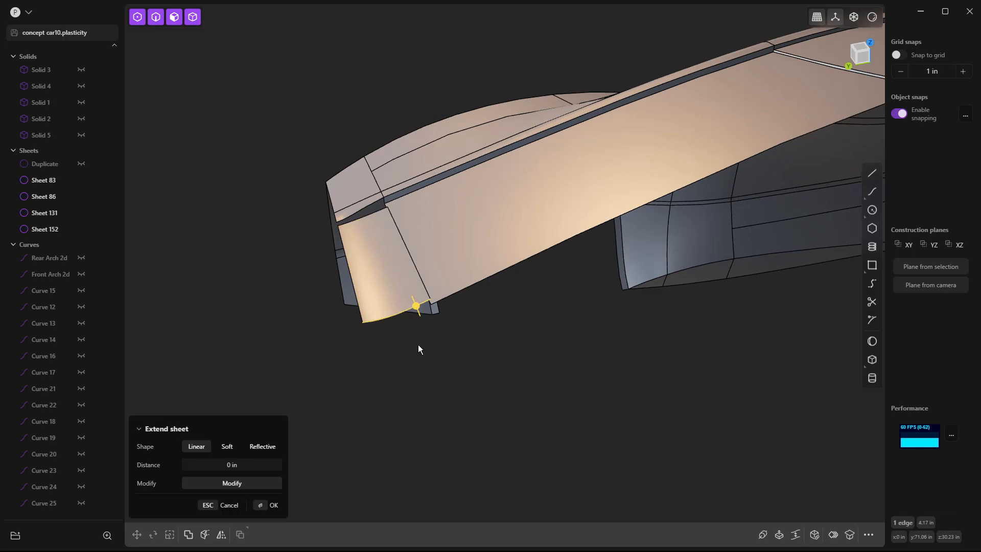
key(shift+d)
click(519, 365)
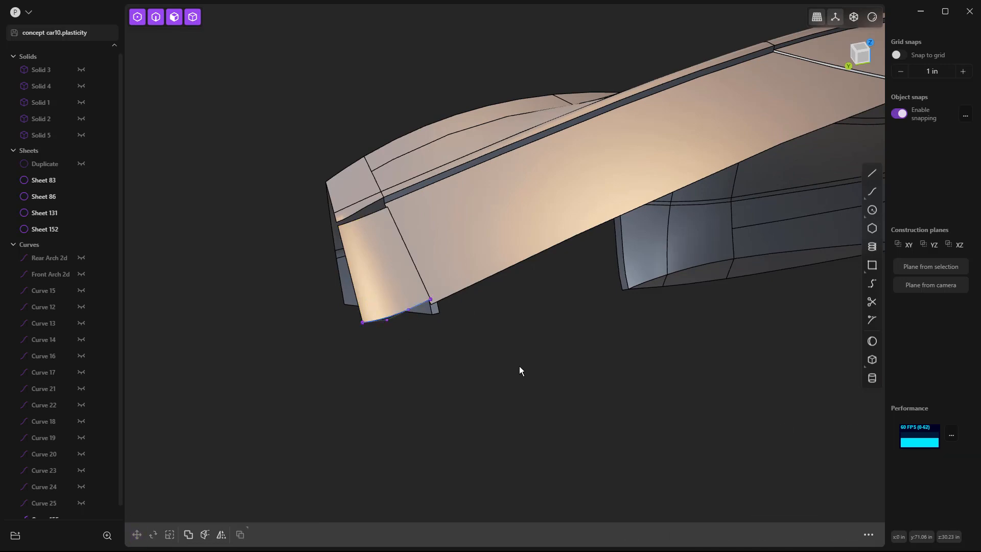
click(366, 249)
key(Delete)
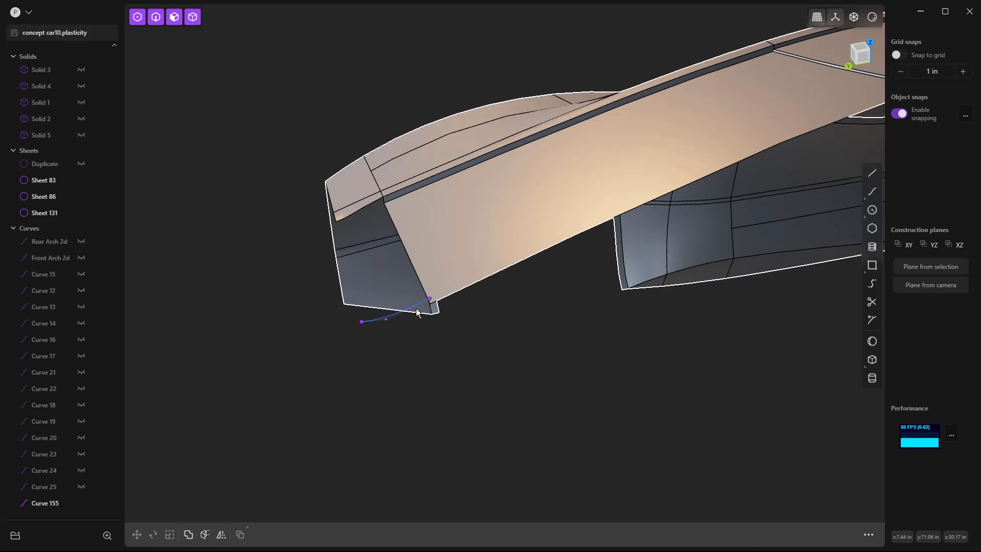
Step: Extrude the duplicated centreline curve about 1.916 in away from the body as a surface strip and remove the curve
scroll(426, 309, up, 4)
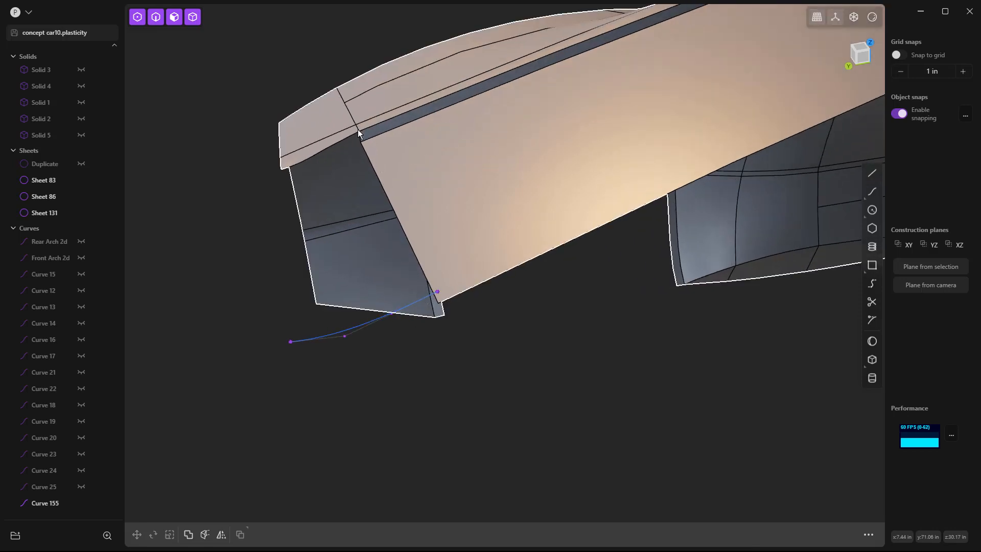
click(400, 310)
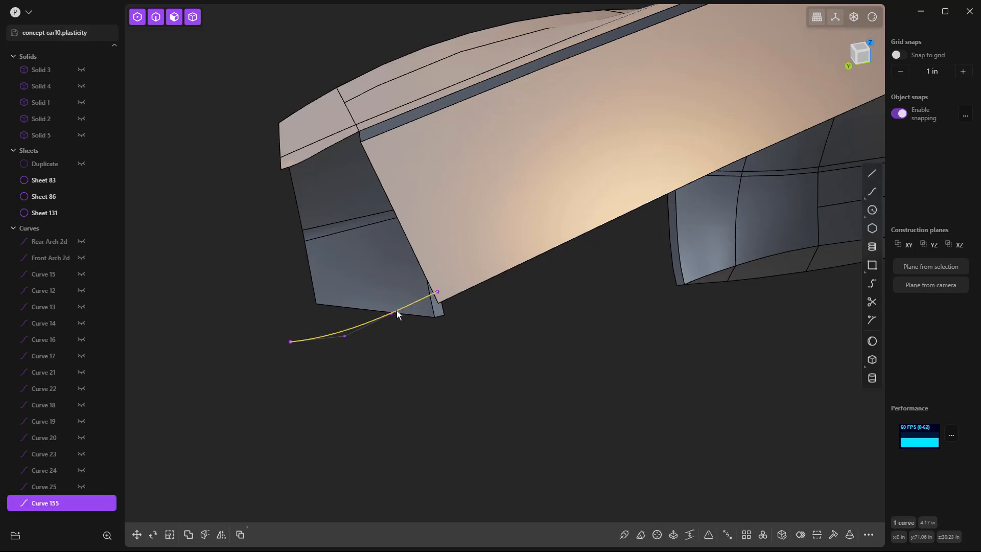
key(e)
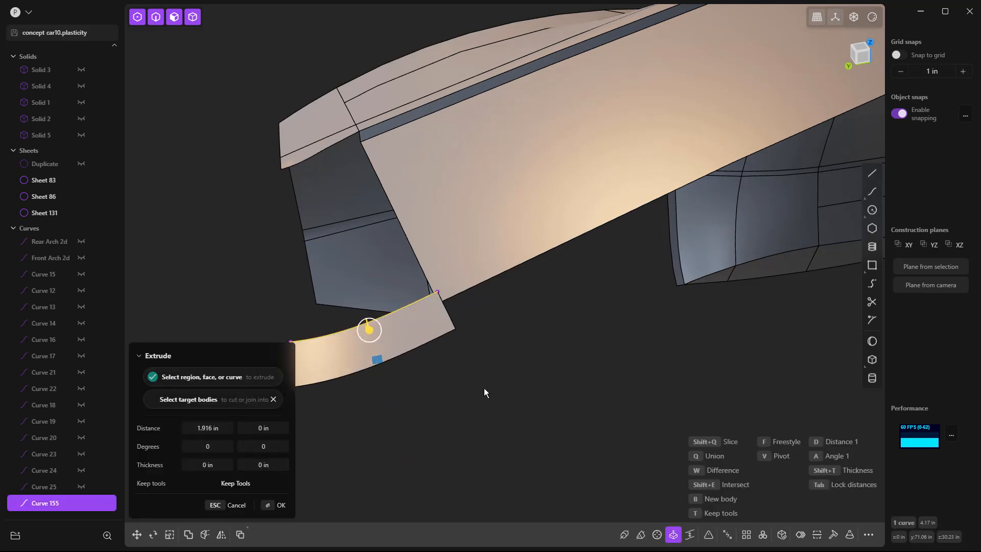
click(483, 387)
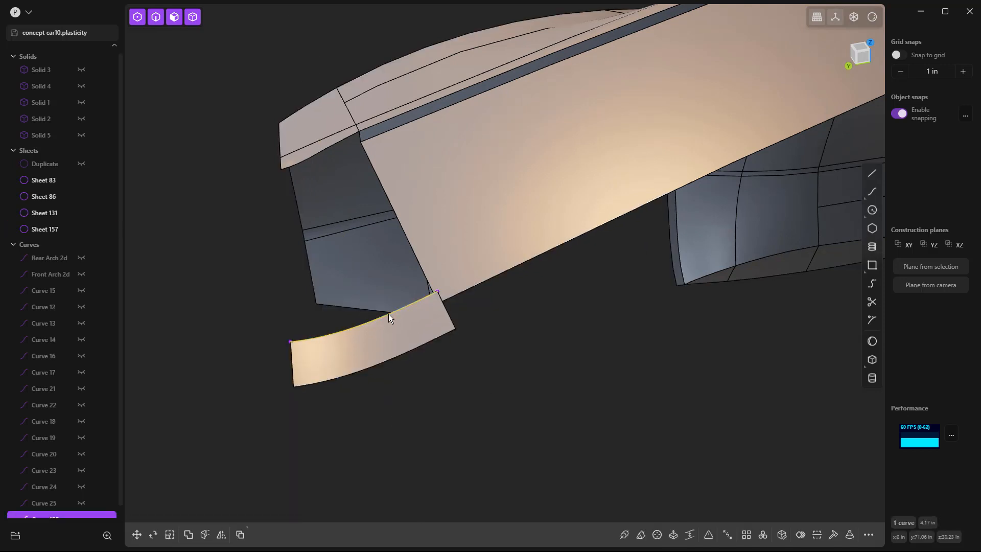
key(Escape)
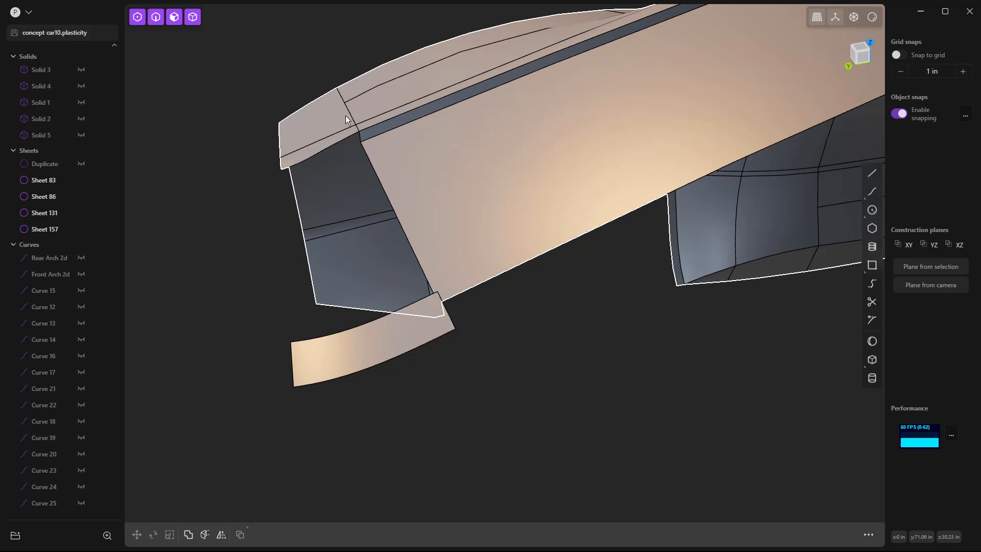
click(307, 154)
key(o)
key(Escape)
Step: Draw a line about 3.99 in long rearward along the Y axis from the rear window's outer corner in the top view
middle_drag(278, 174, 377, 161)
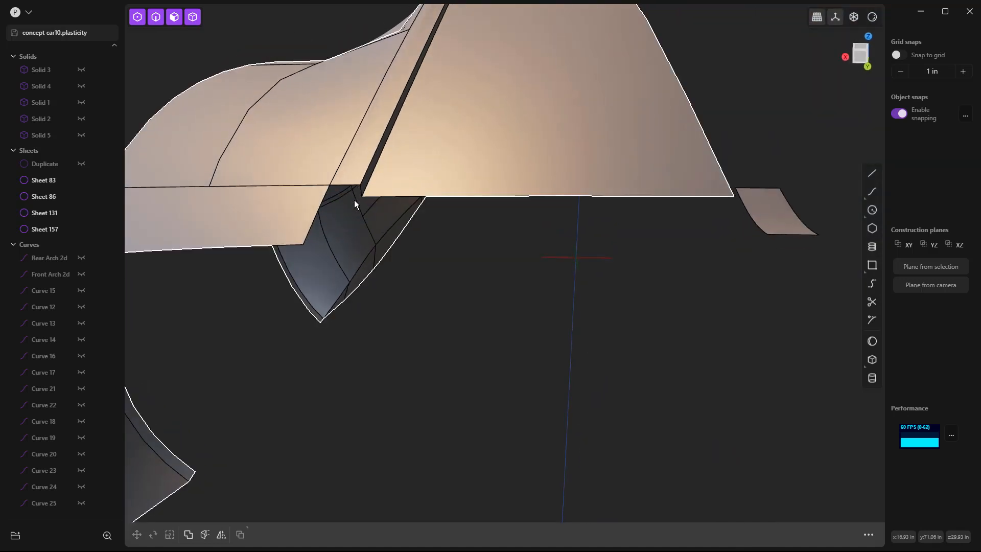
key(7)
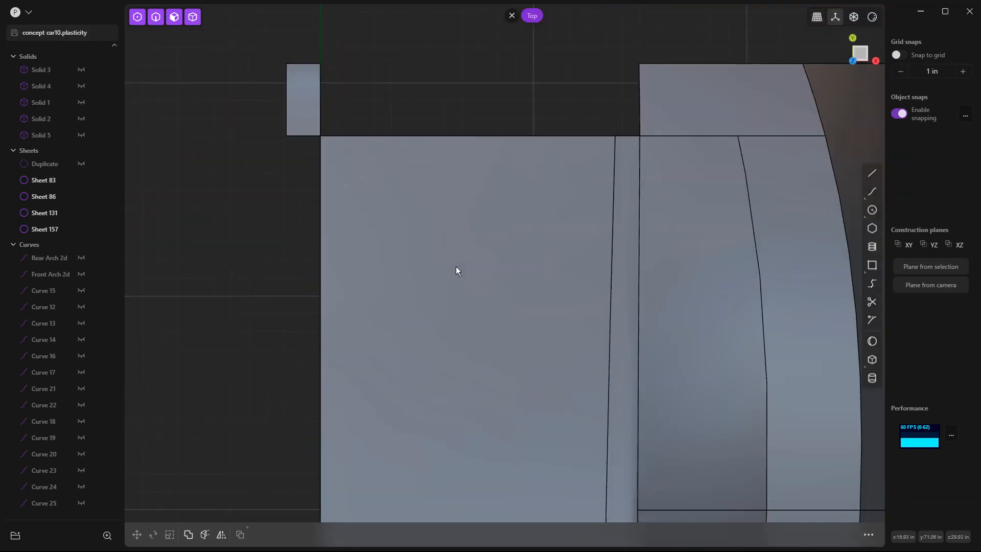
shift+middle_drag(606, 83, 512, 121)
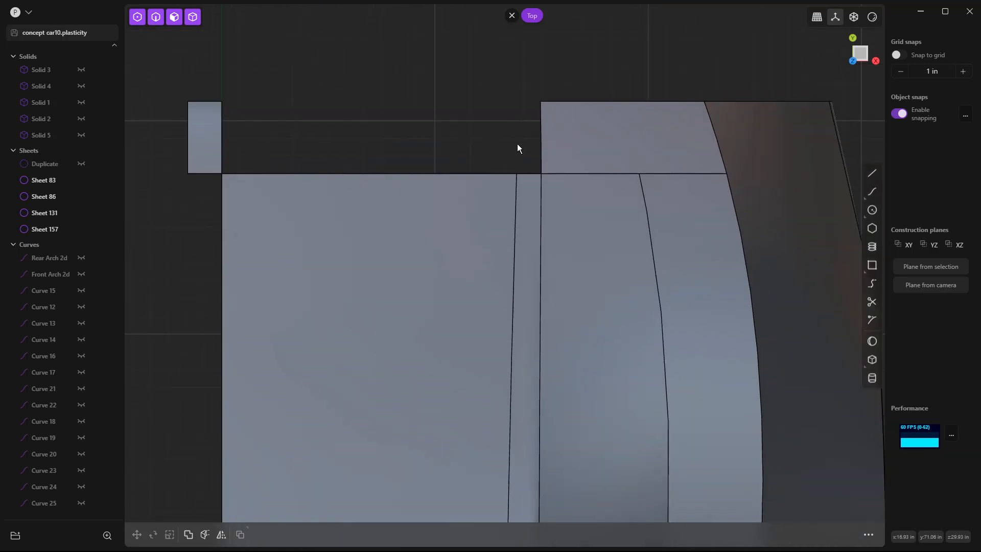
click(872, 173)
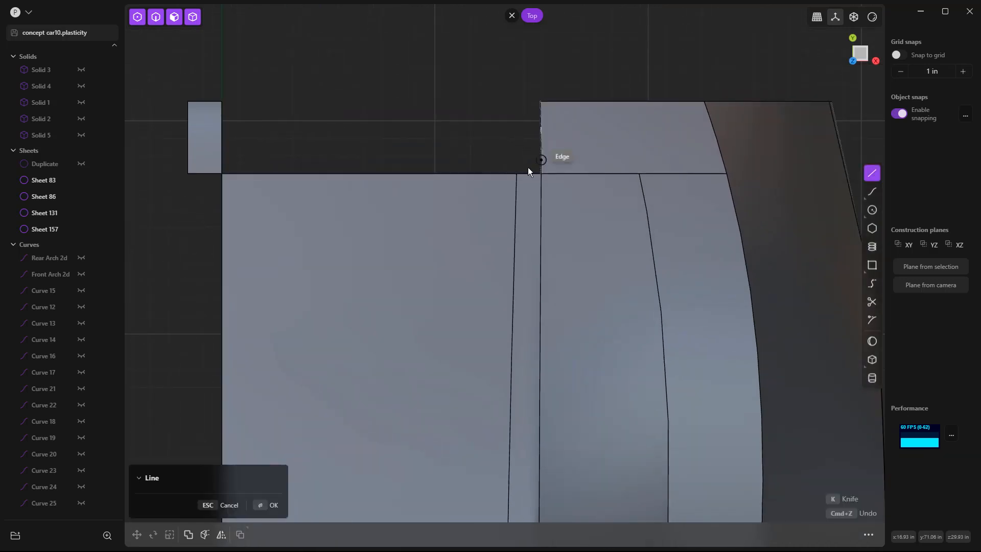
click(517, 173)
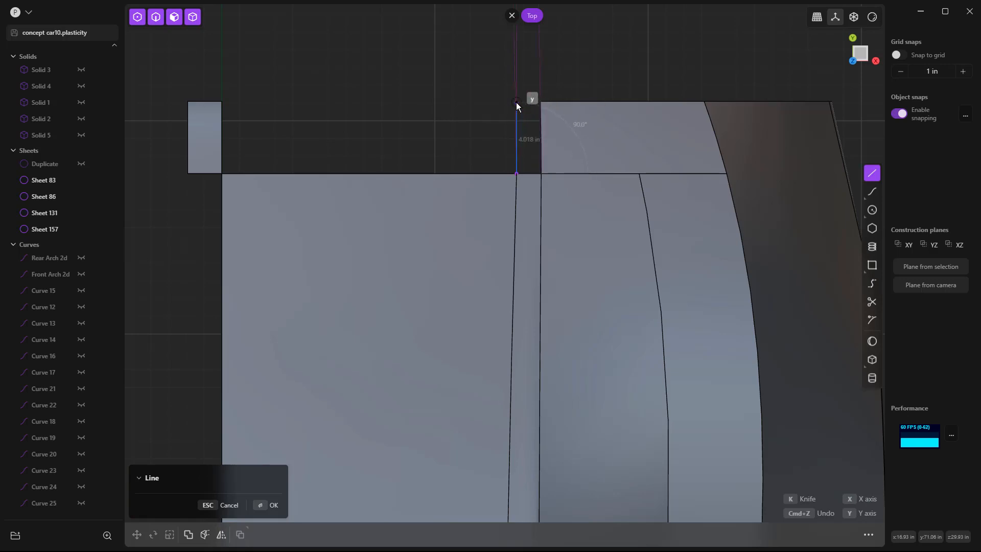
click(516, 103)
Step: Move the line's rear endpoint down 0.848 in along Z and 0.064 in rearward along Y in the right view
middle_drag(477, 118, 548, 88)
key(KP_3)
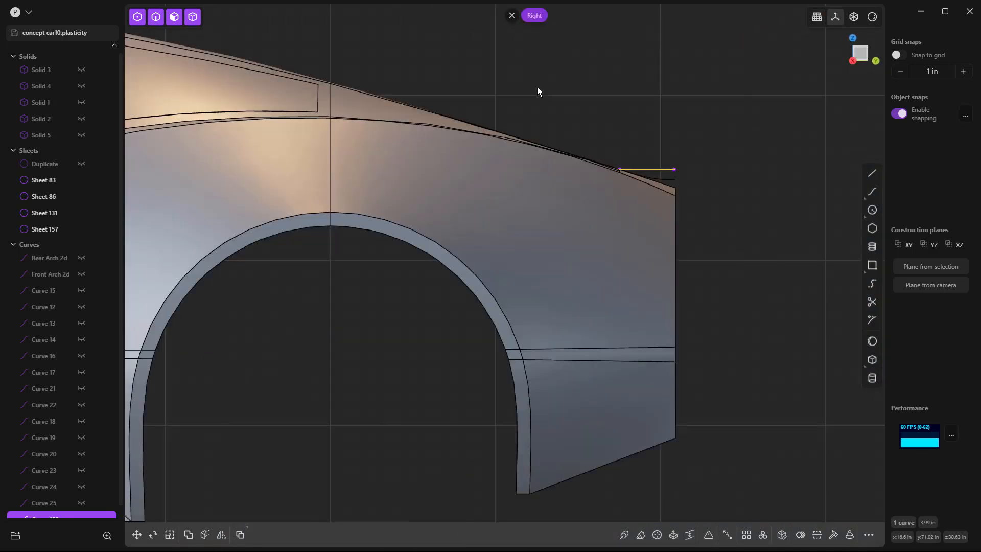
click(722, 179)
scroll(680, 176, up, 10)
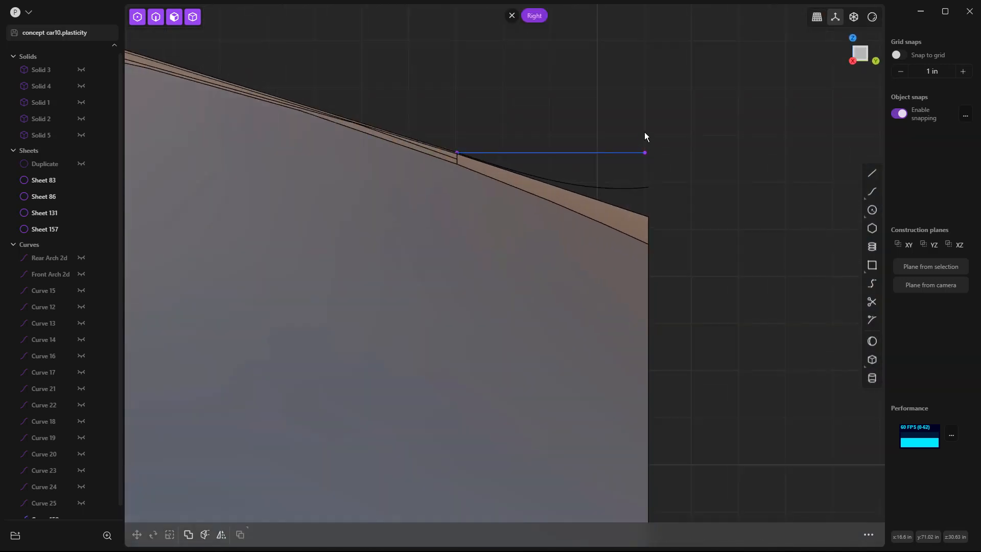
click(658, 173)
scroll(655, 197, up, 2)
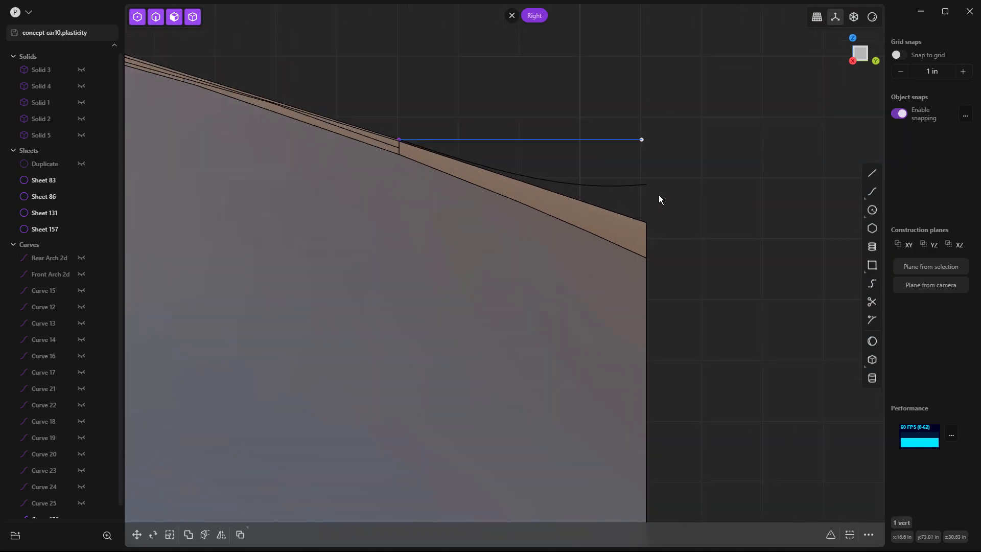
key(g)
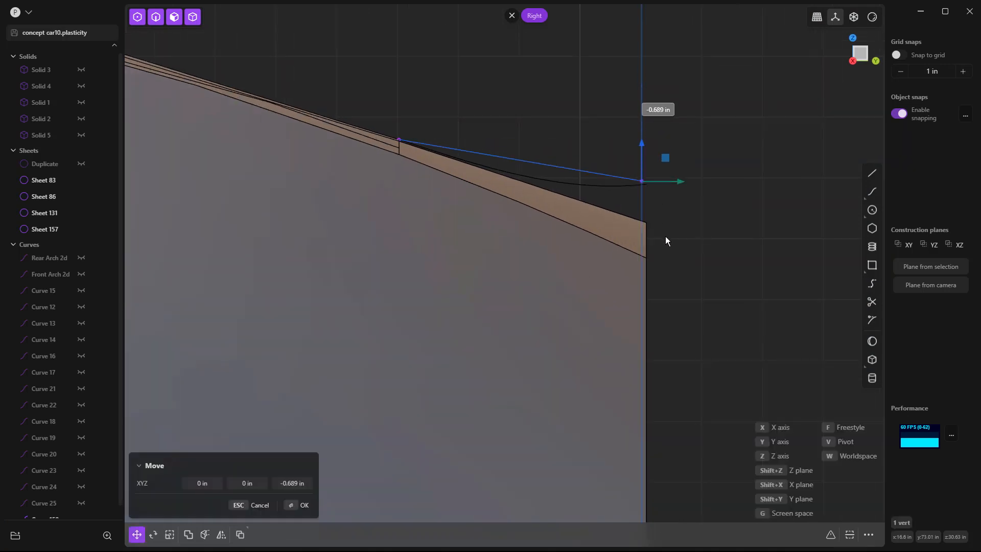
scroll(650, 185, up, 3)
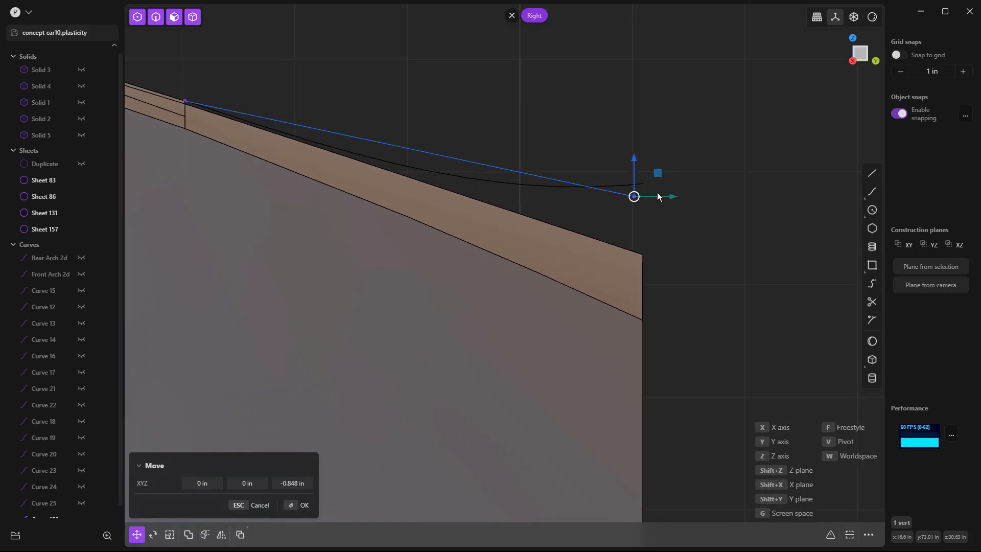
drag(672, 198, 679, 200)
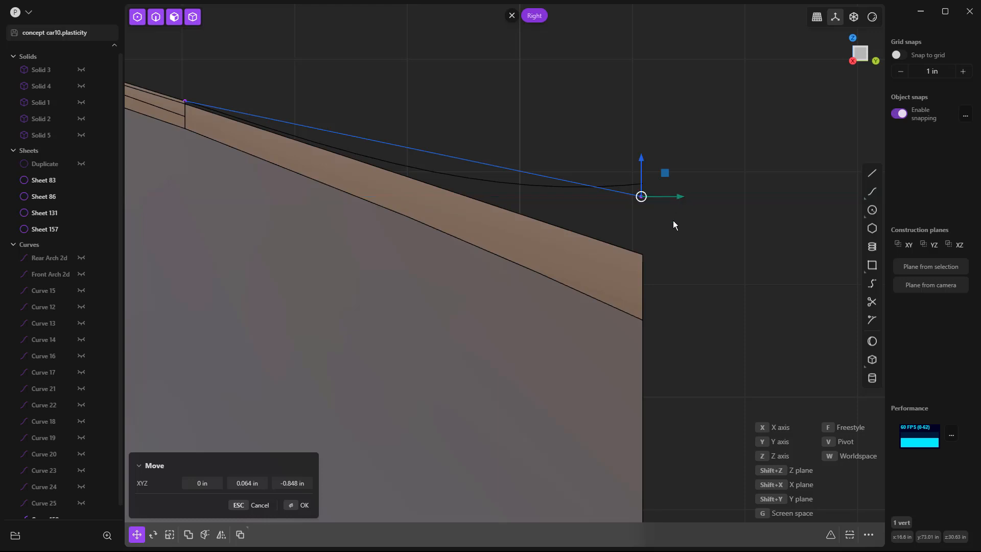
click(673, 220)
Step: Bridge the window's outer edge to the line's rear end with both T values 1, G1 start and G0 end curvature, and remove the line
scroll(684, 201, down, 3)
middle_drag(684, 202, 749, 264)
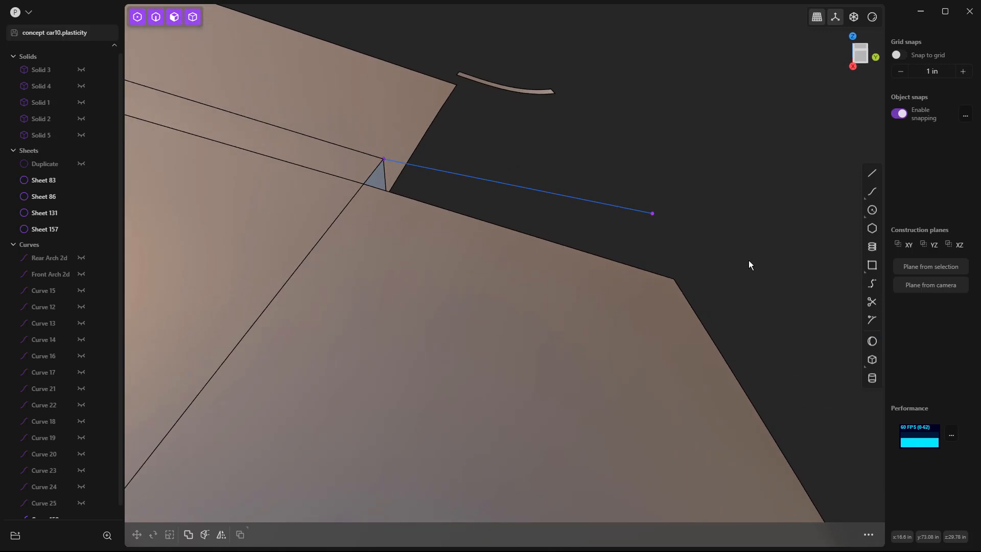
click(871, 282)
click(368, 149)
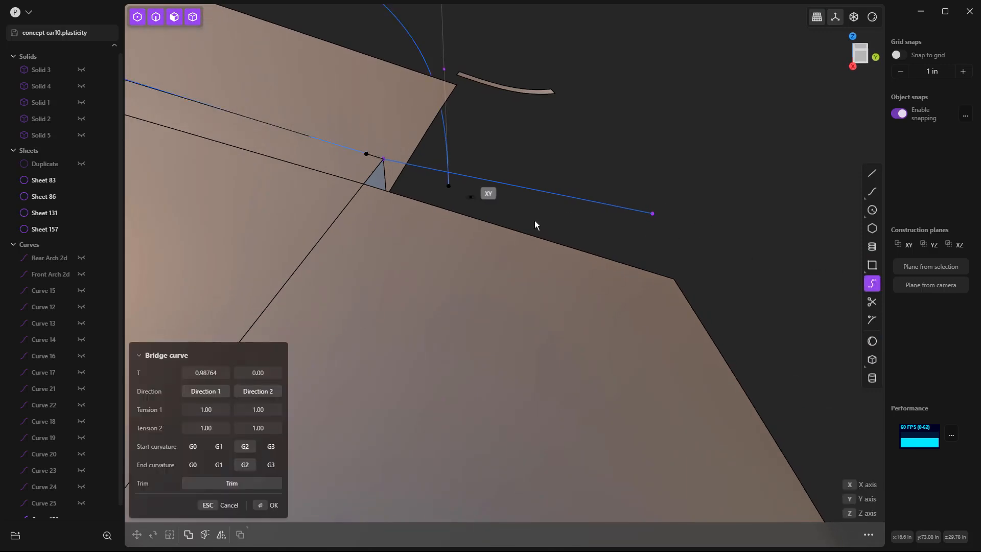
click(651, 214)
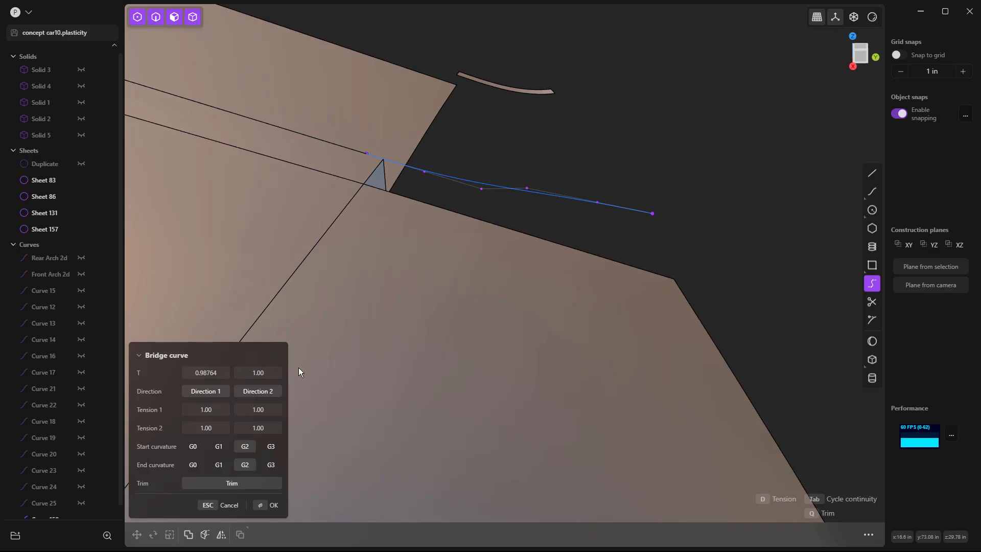
click(198, 466)
click(203, 374)
text(1)
key(Return)
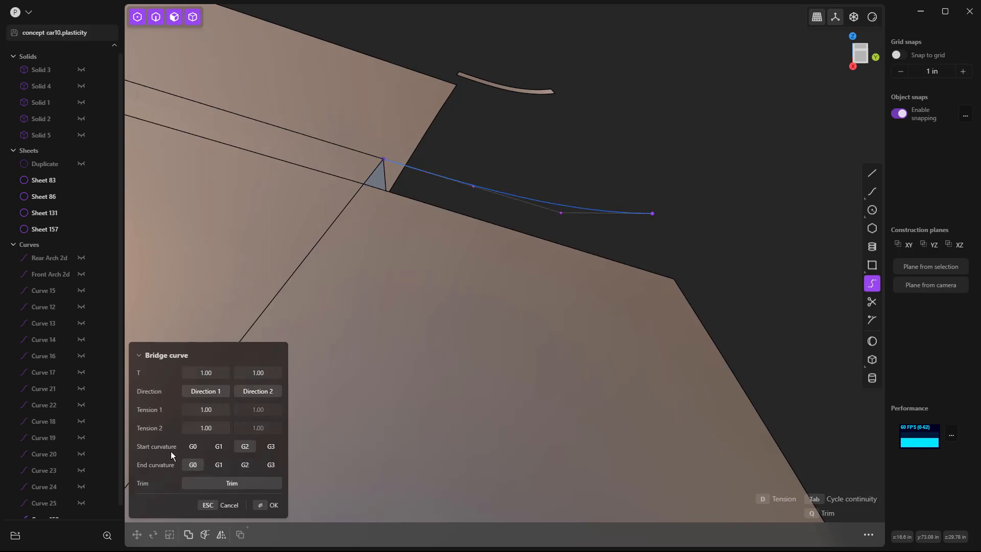
click(226, 449)
key(Return)
click(630, 171)
middle_drag(602, 198, 463, 160)
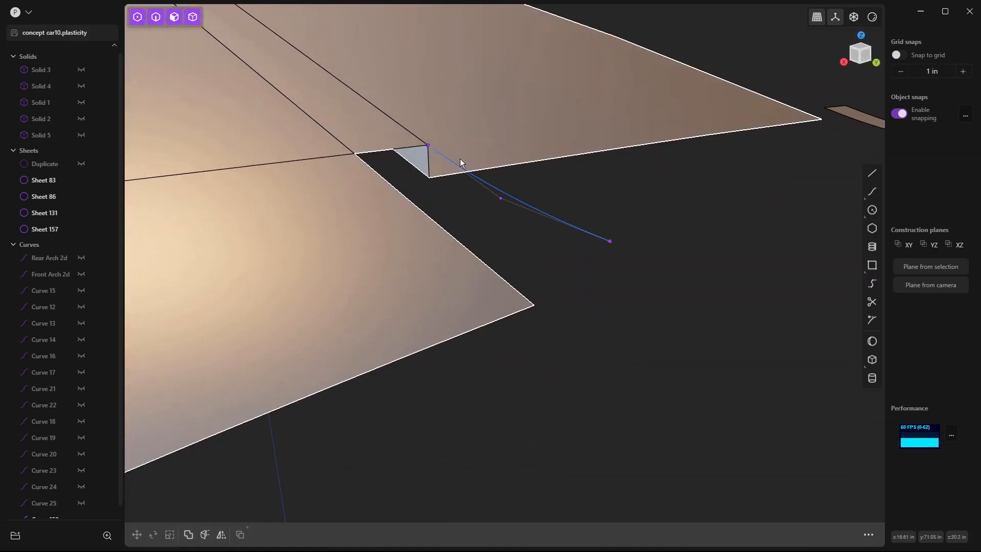
click(411, 132)
click(410, 132)
key(f)
middle_drag(409, 131, 710, 170)
key(Escape)
scroll(745, 175, down, 2)
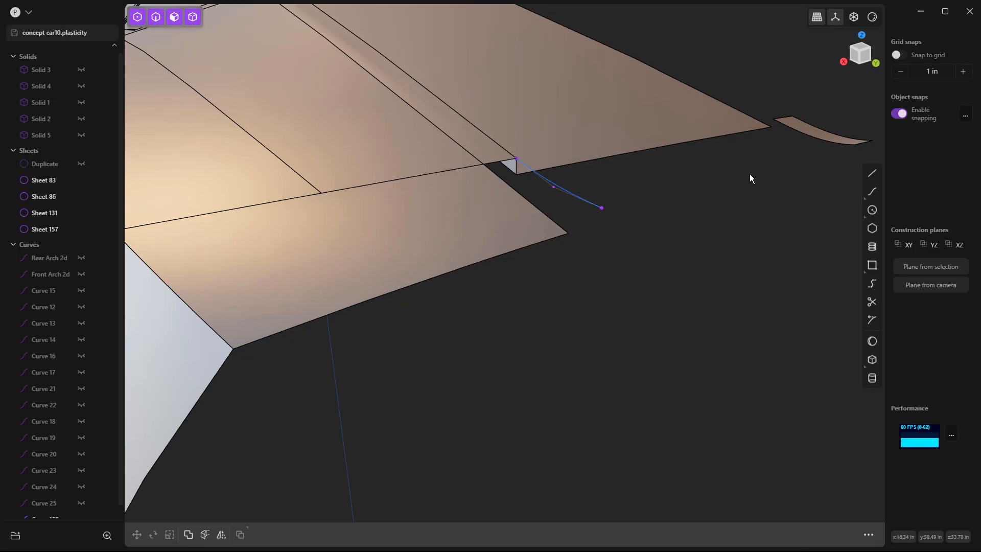
click(872, 176)
middle_drag(814, 163, 667, 205)
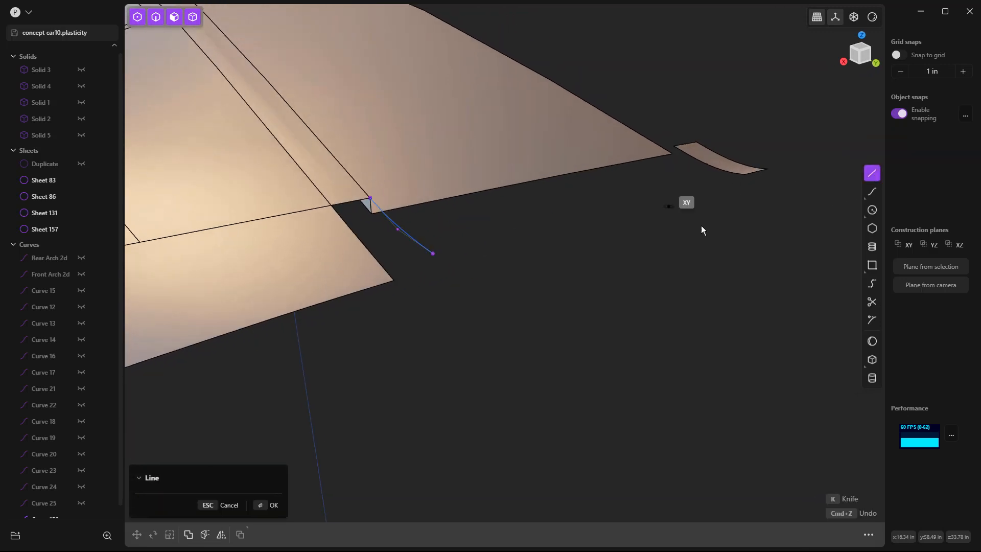
key(Escape)
Step: Bridge the short tail curve's rear end to the centreline strip's rear corner with T values 0 and 1, G1 start and G0 end curvature
click(872, 284)
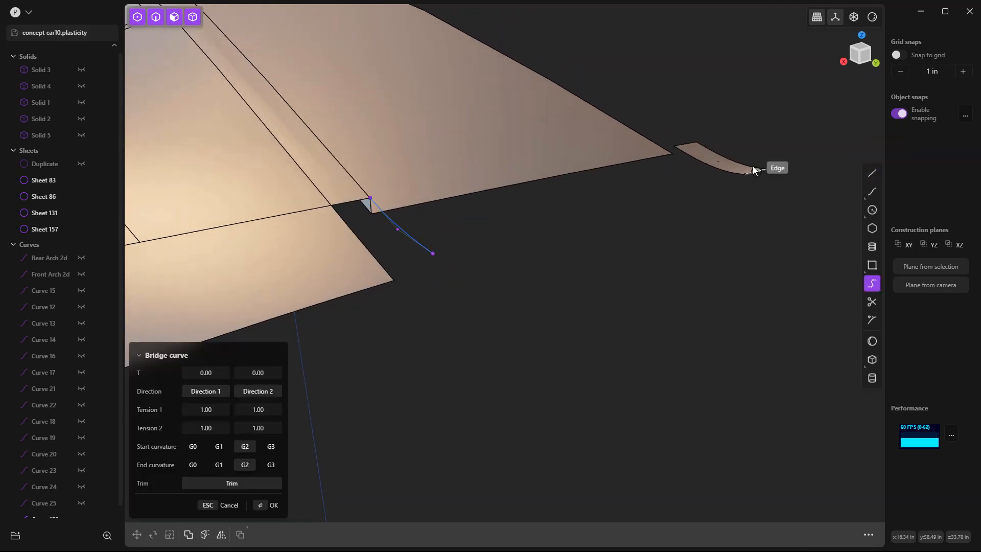
scroll(753, 174, up, 2)
click(753, 172)
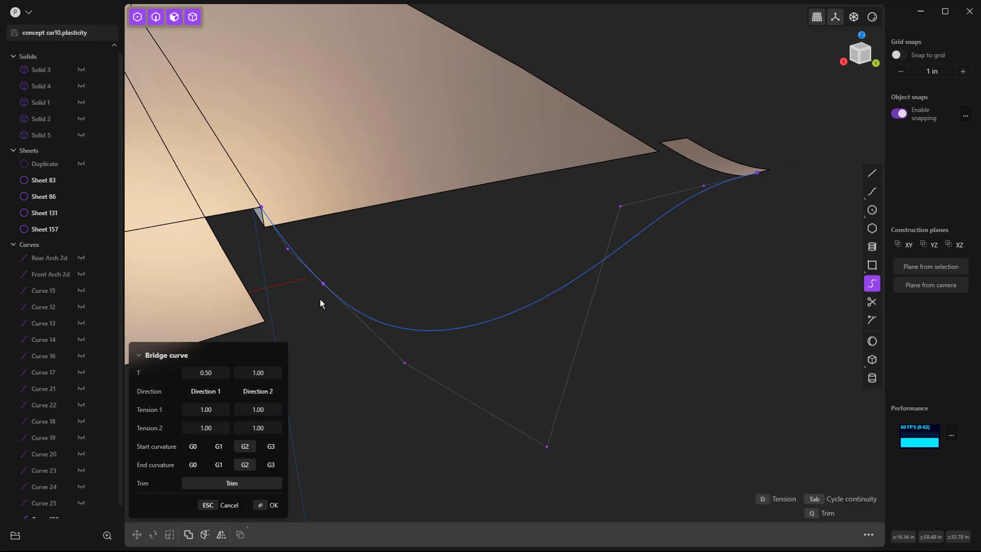
click(193, 465)
click(219, 446)
drag(207, 390, 203, 391)
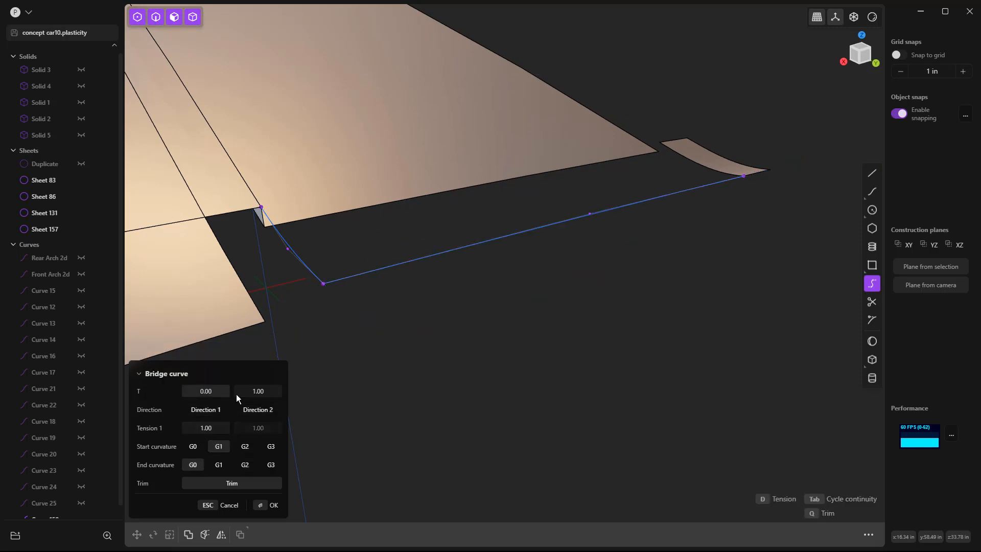
key(Return)
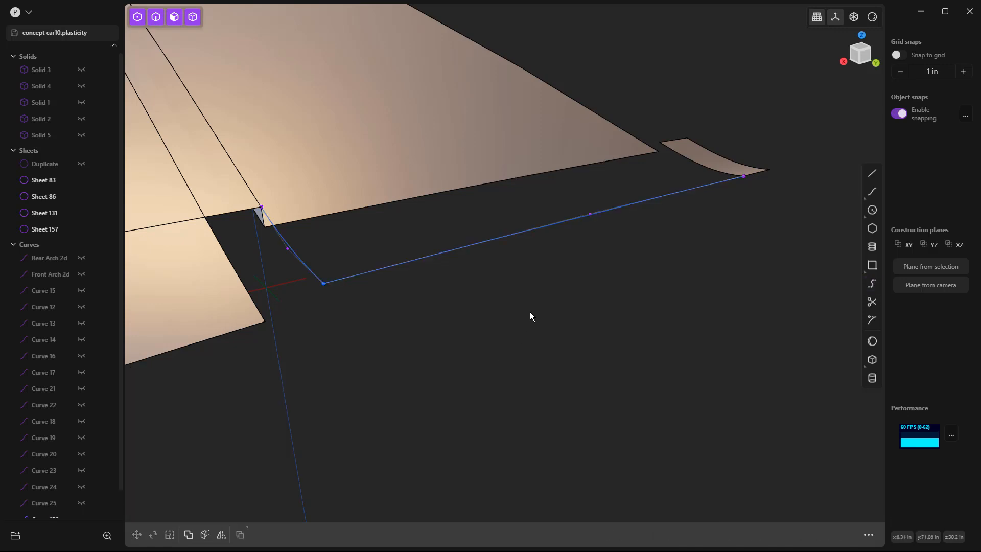
Step: Bridge the rear window's outer corner to the centreline strip's front corner with both T values 0 and G1 curvature at both ends
click(872, 283)
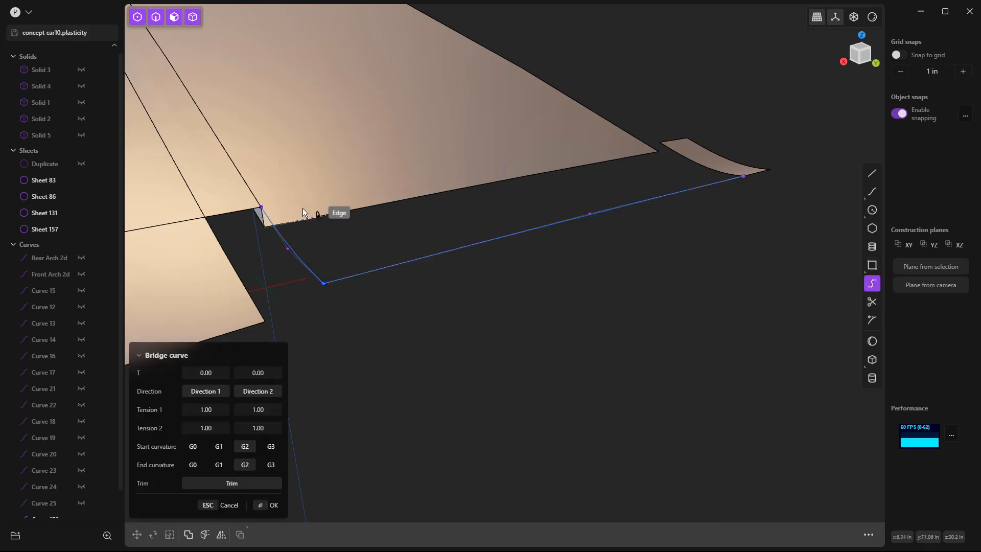
click(254, 210)
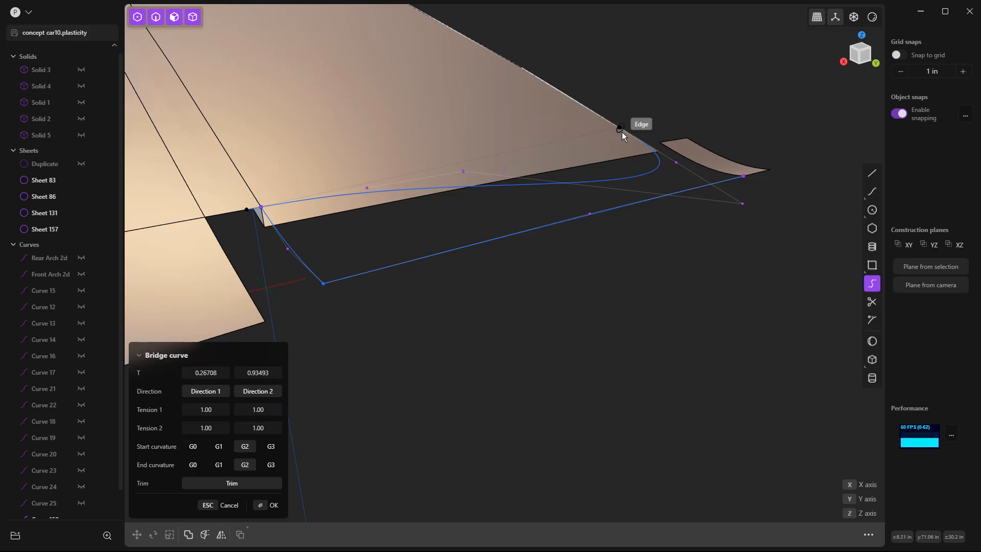
click(674, 140)
drag(217, 373, 174, 373)
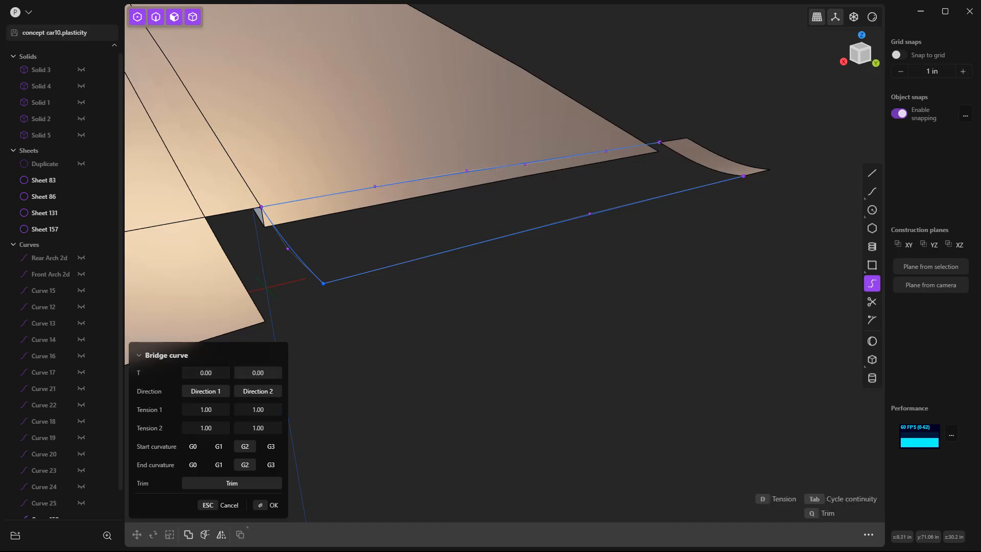
click(218, 446)
click(219, 465)
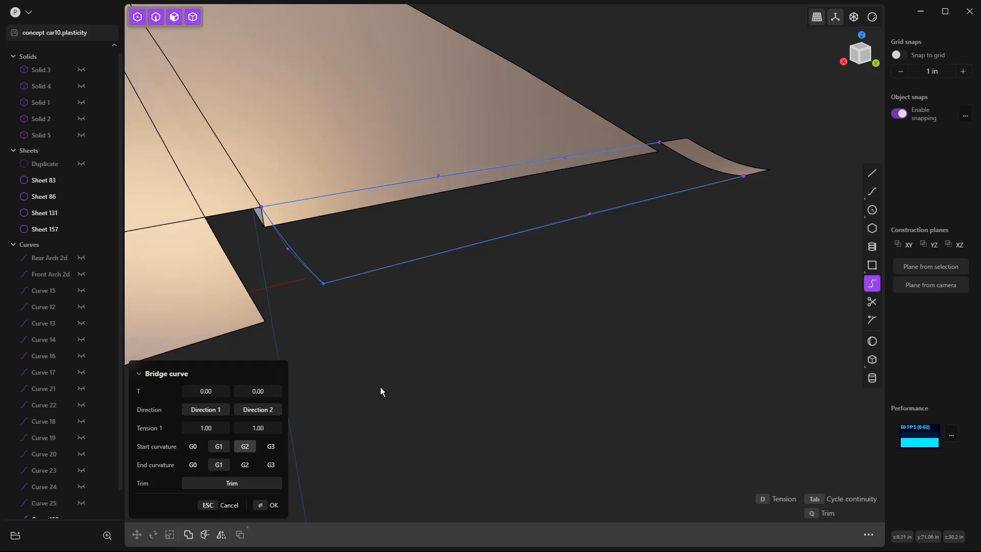
key(Return)
Step: Loft the centreline strip's inner edge to the short tail curve, using the two bridge curves as guides
key(2)
click(697, 162)
key(shift+e)
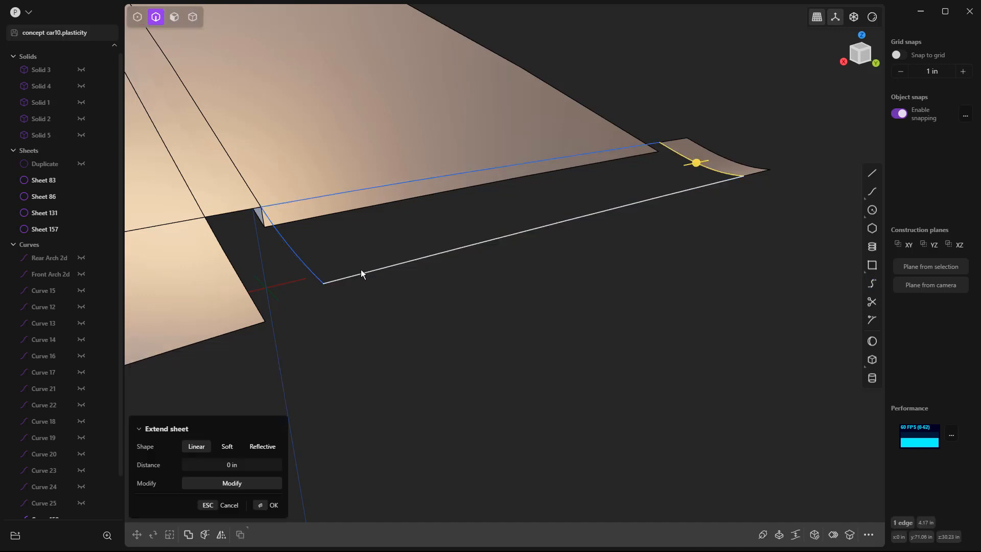
shift+click(310, 274)
key(l)
click(649, 199)
click(615, 148)
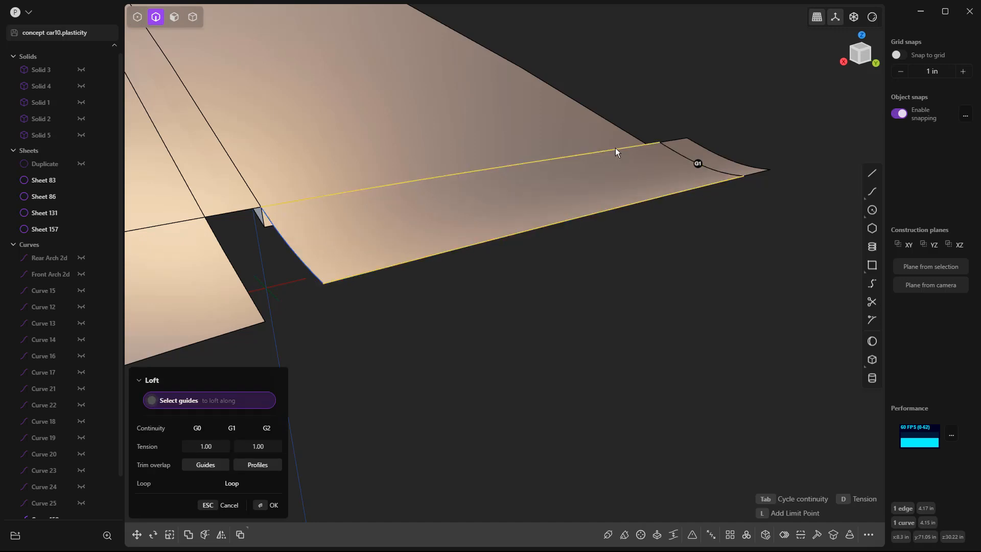
key(Return)
scroll(670, 271, down, 2)
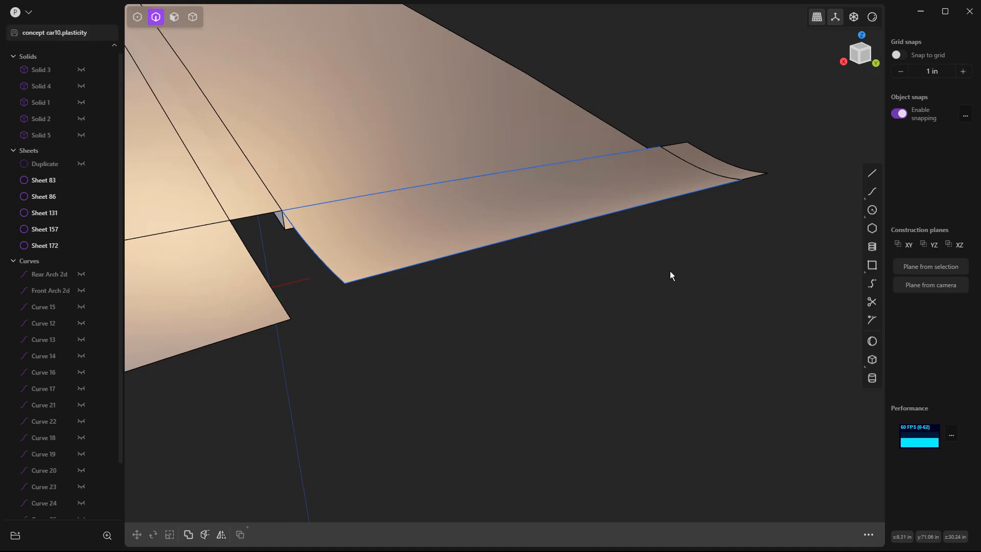
Step: Delete the leftover construction curves around the lofted tail surface and the surface strip at the centreline
click(319, 238)
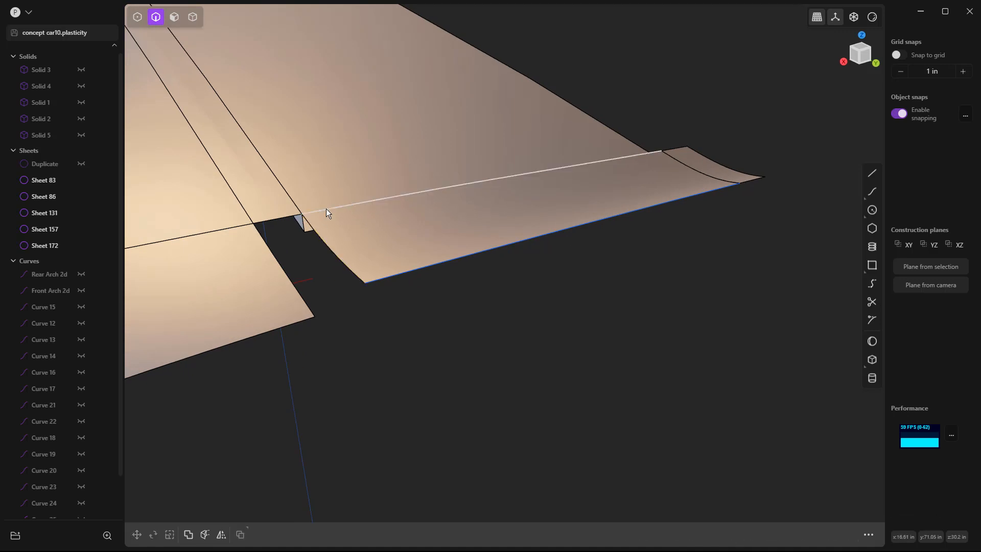
key(x)
click(290, 216)
key(e)
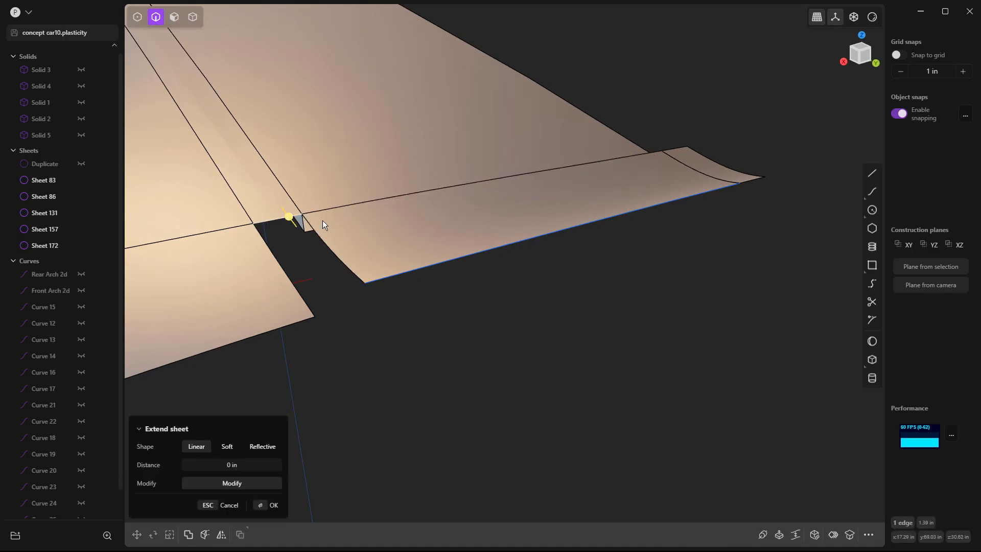
key(Escape)
key(Escape)
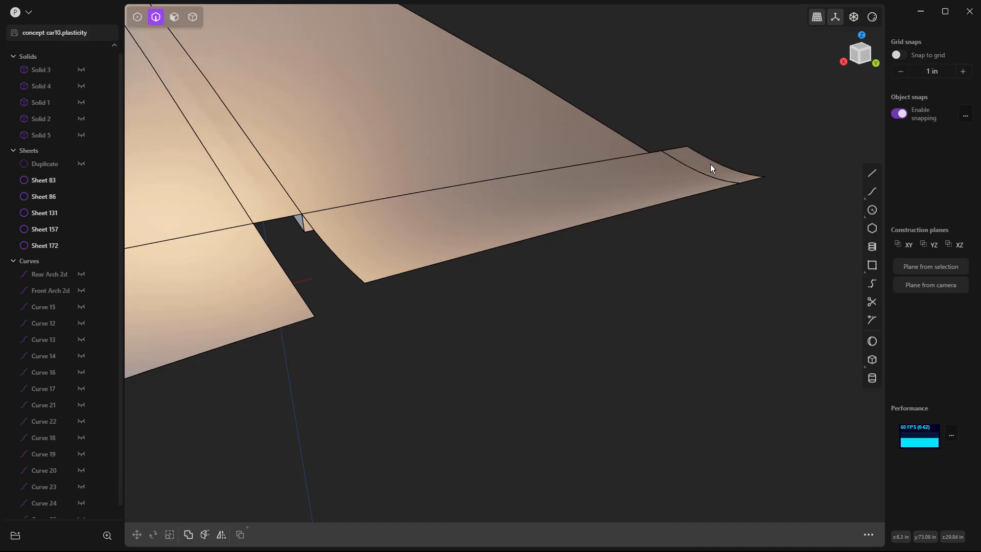
click(717, 169)
key(x)
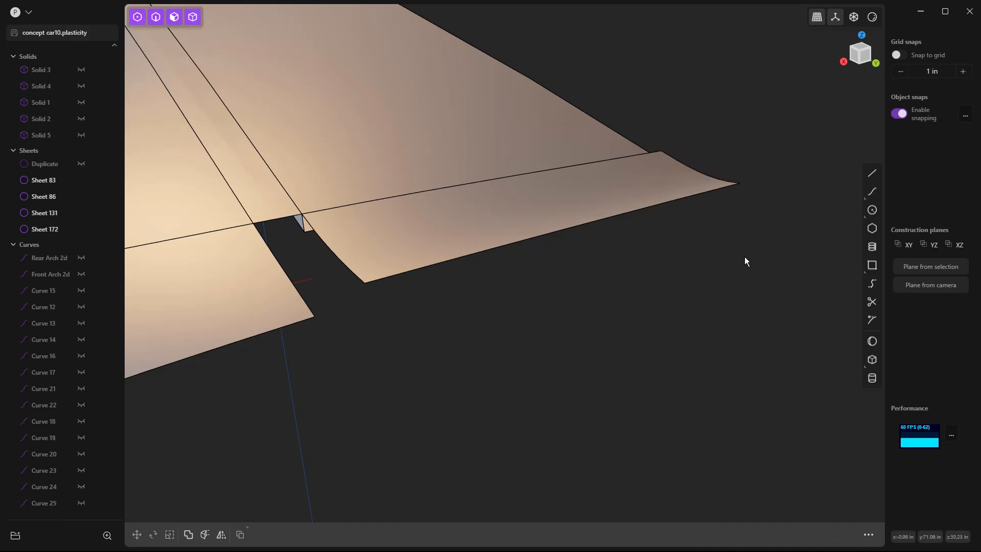
Step: Delete the lower rear face below the rear fender and quarter panel
middle_drag(647, 241, 452, 258)
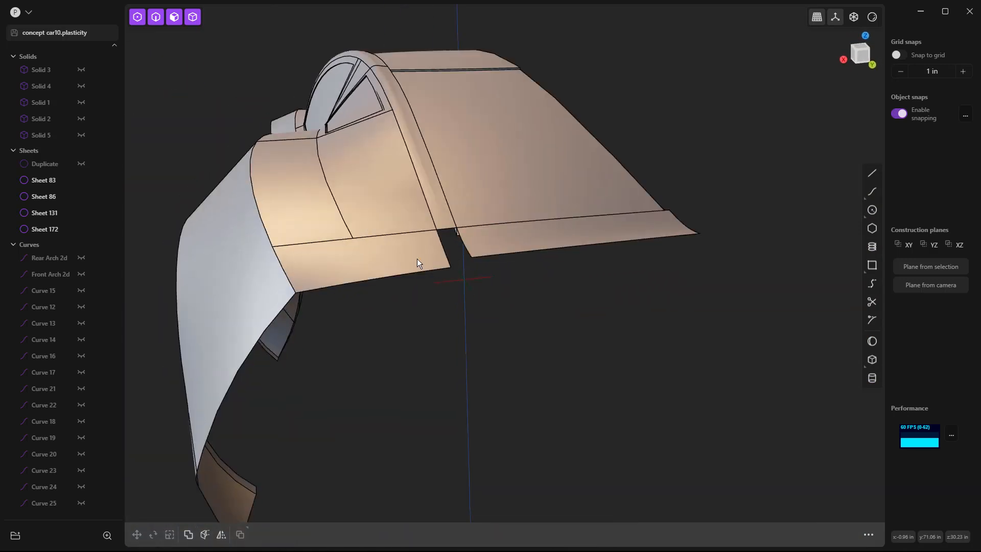
click(391, 259)
scroll(397, 259, up, 2)
click(411, 263)
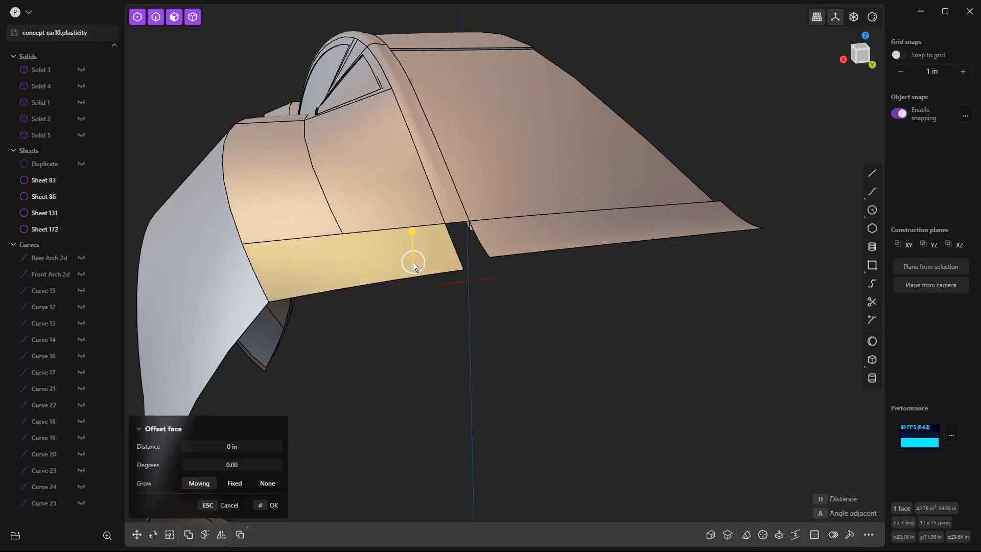
key(Delete)
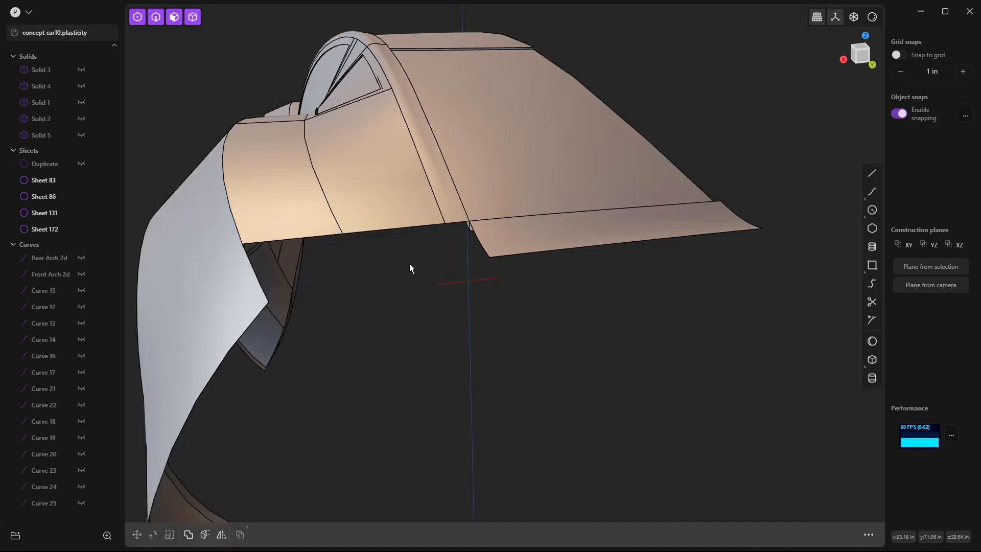
Step: Delete the quarter panel face below the side window, between the rear fender and the rear pillar
middle_drag(481, 299, 464, 227)
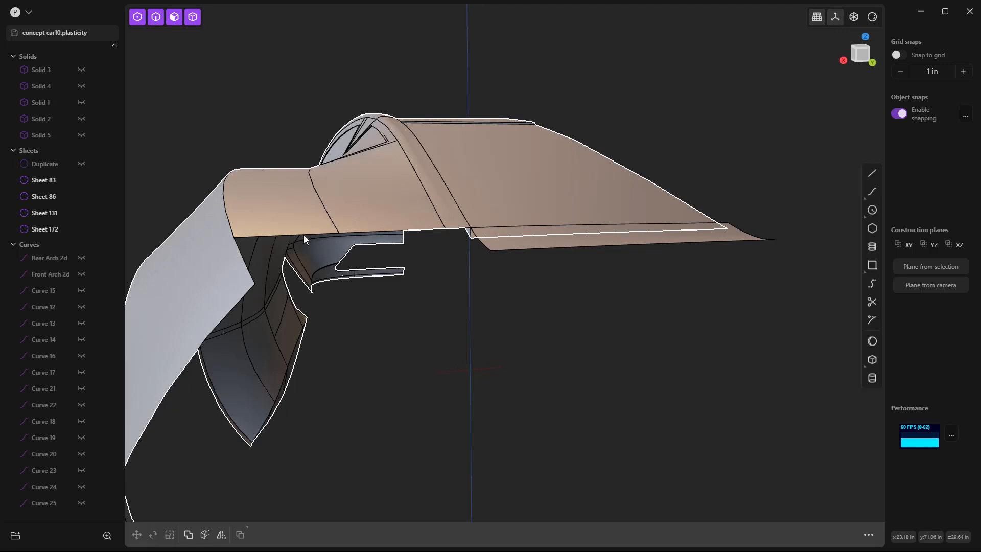
middle_drag(372, 263, 431, 207)
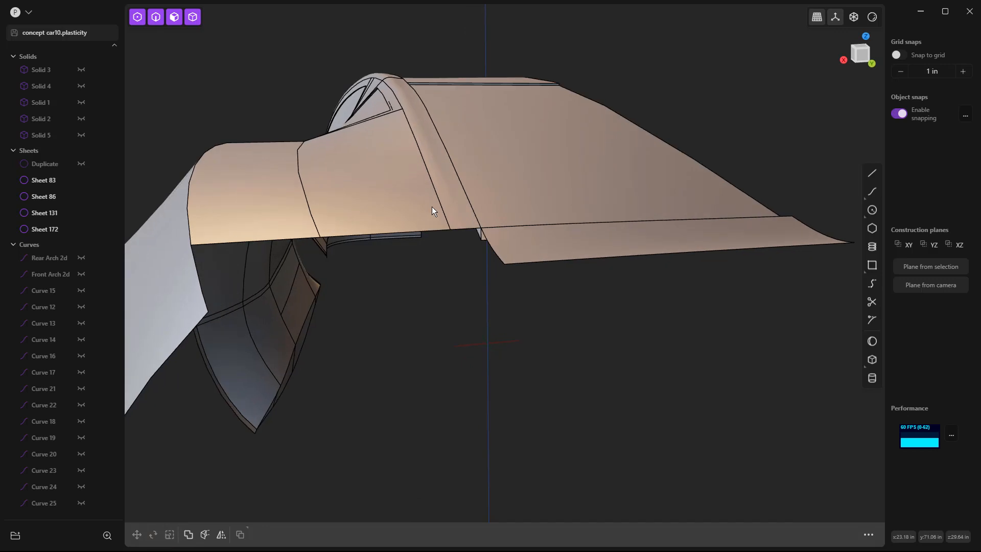
click(436, 198)
key(f)
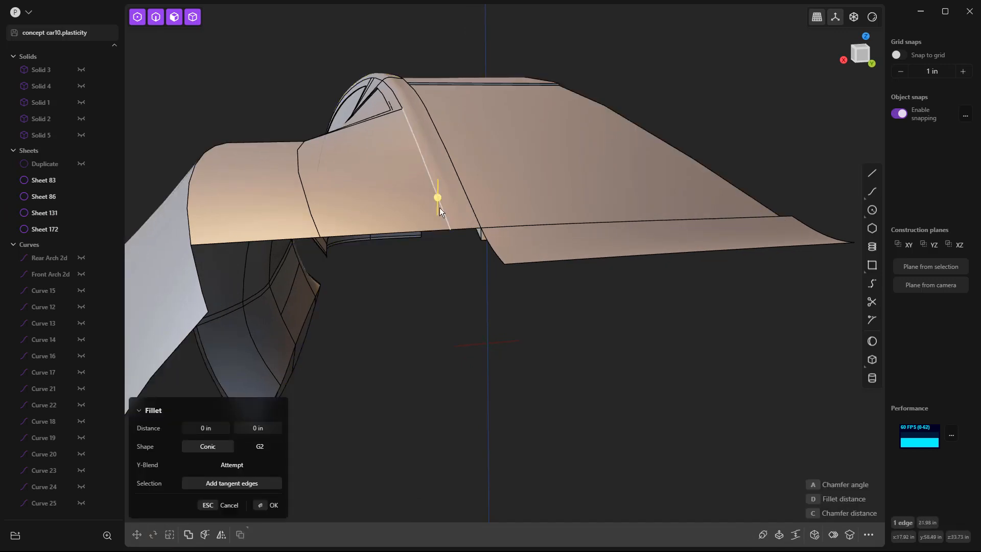
middle_drag(311, 207, 376, 155)
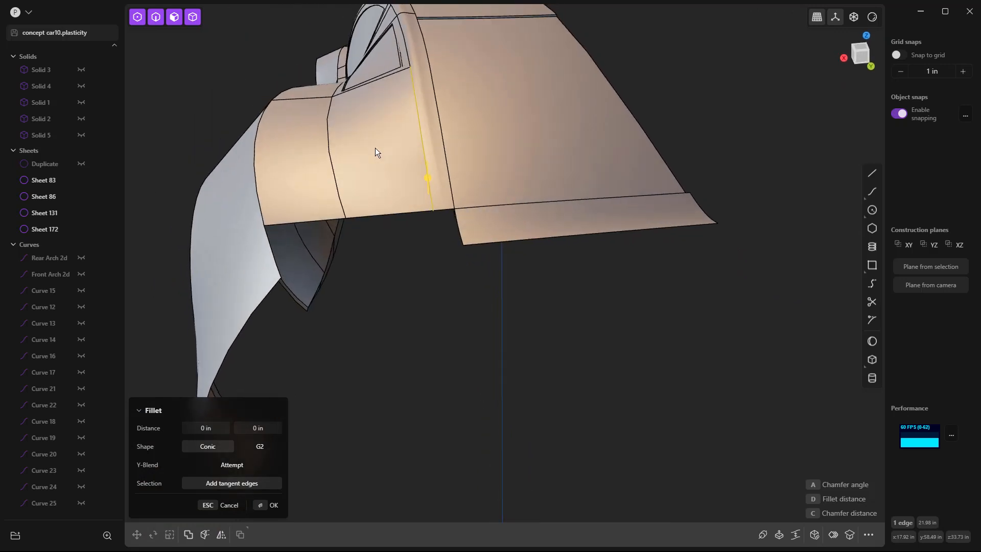
click(372, 132)
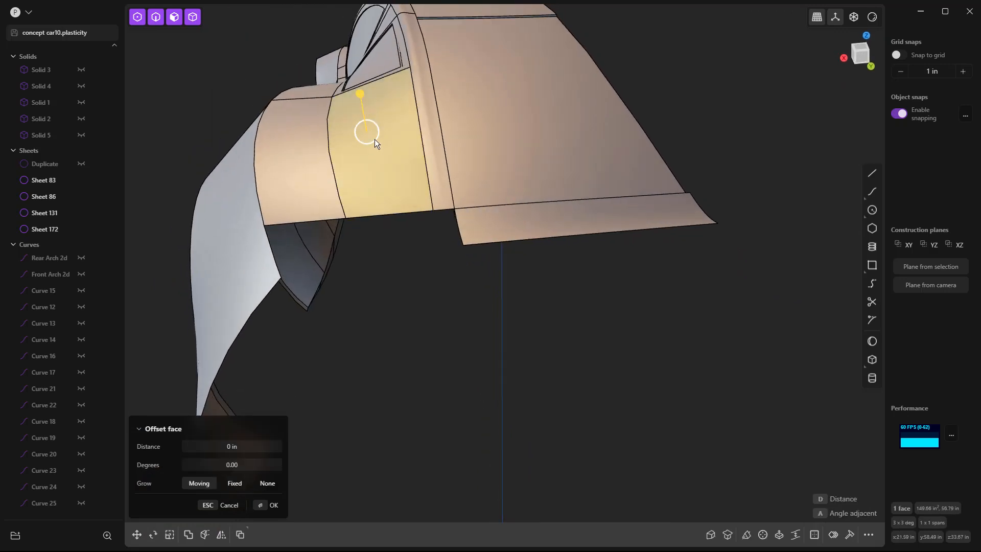
key(Delete)
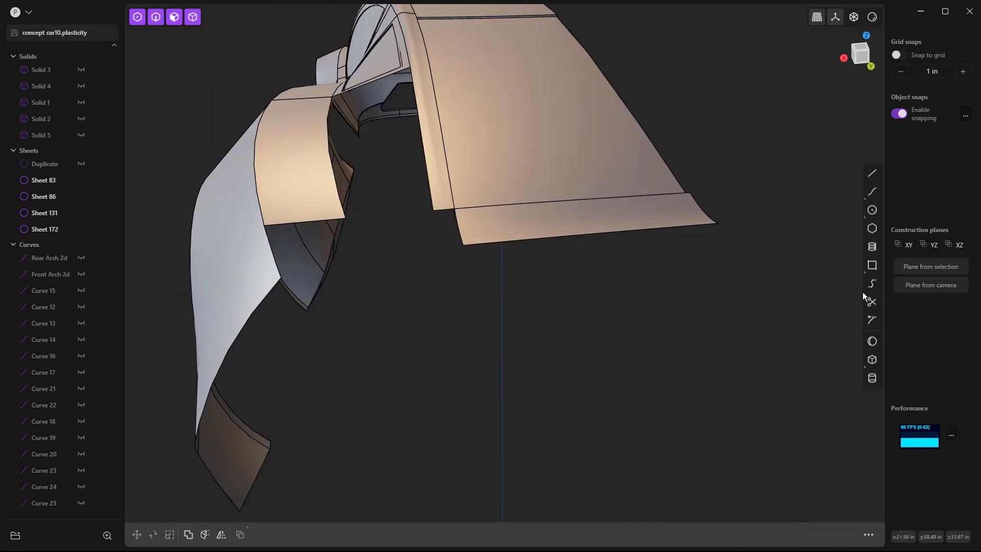
Step: Bridge the rear fender's lower edge to the rear pillar's lower edge with both T values 1 and G1 start and end curvature
key(b)
click(330, 219)
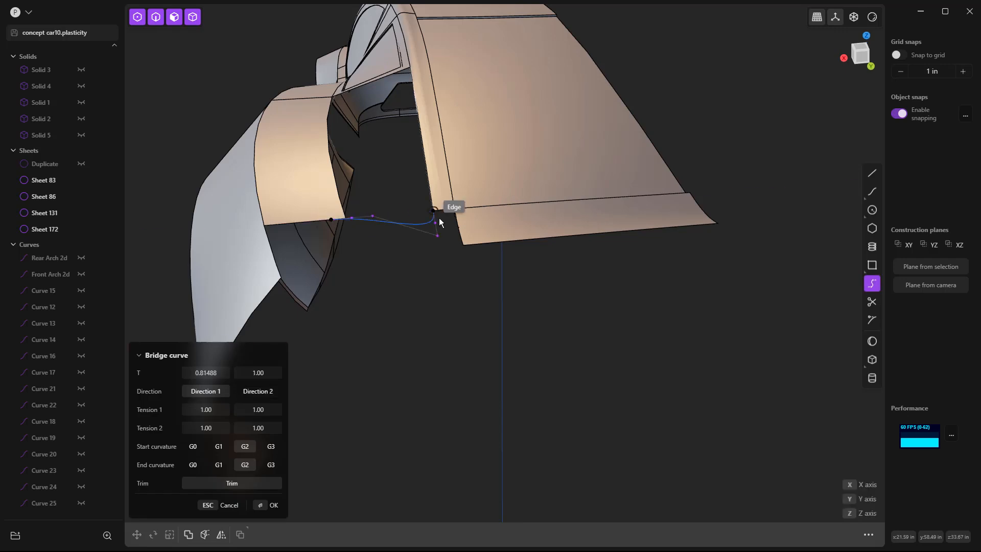
scroll(439, 212, up, 2)
click(444, 209)
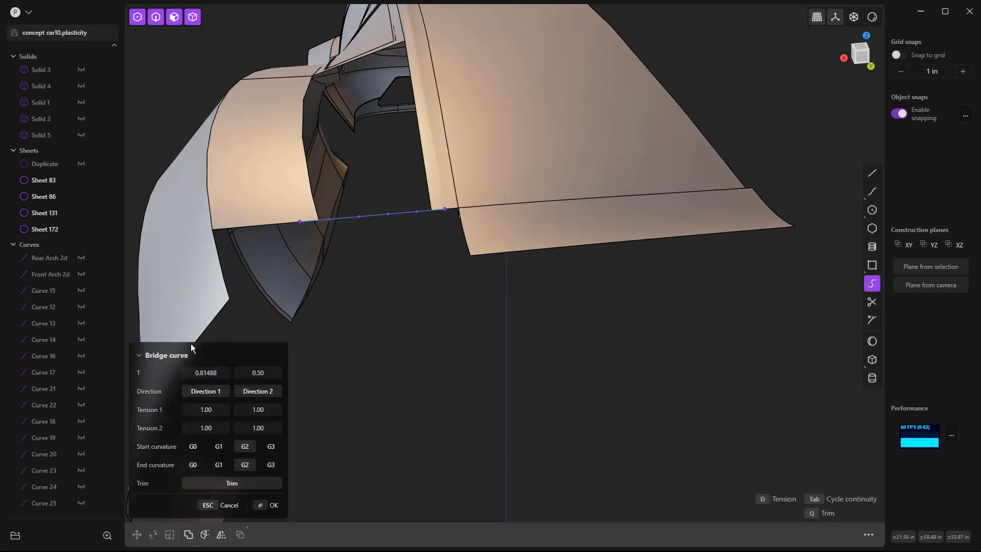
click(212, 372)
text(1)
key(Return)
drag(258, 373, 281, 373)
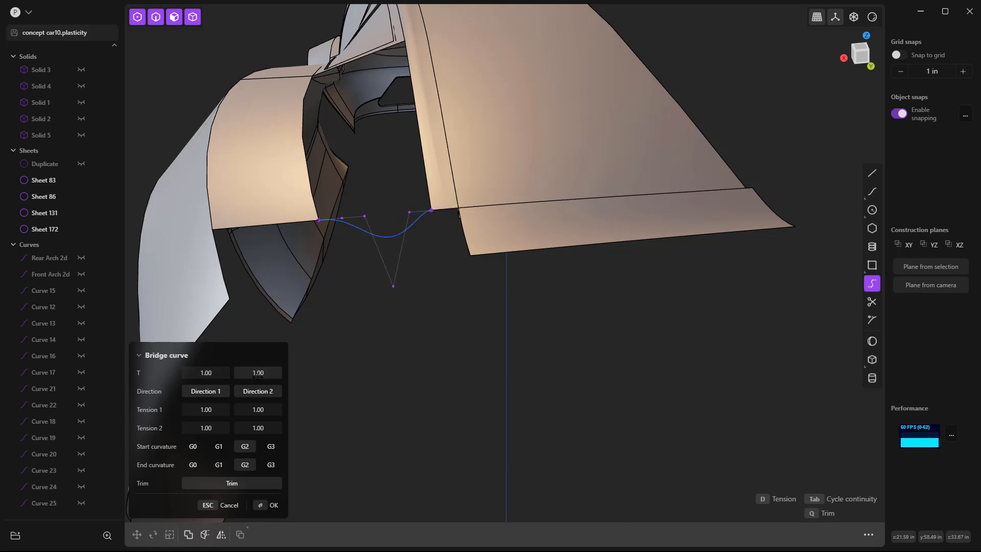
click(218, 447)
click(219, 464)
key(Return)
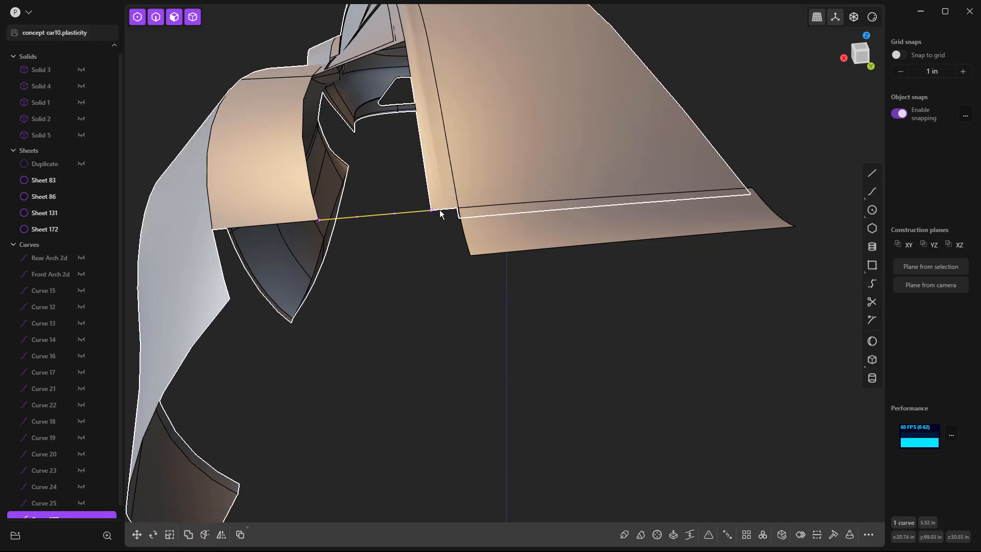
Step: Try to loft the fender edge to the pillar edge, with the bridge curve and the edge below the side window as guides
middle_drag(405, 289, 504, 275)
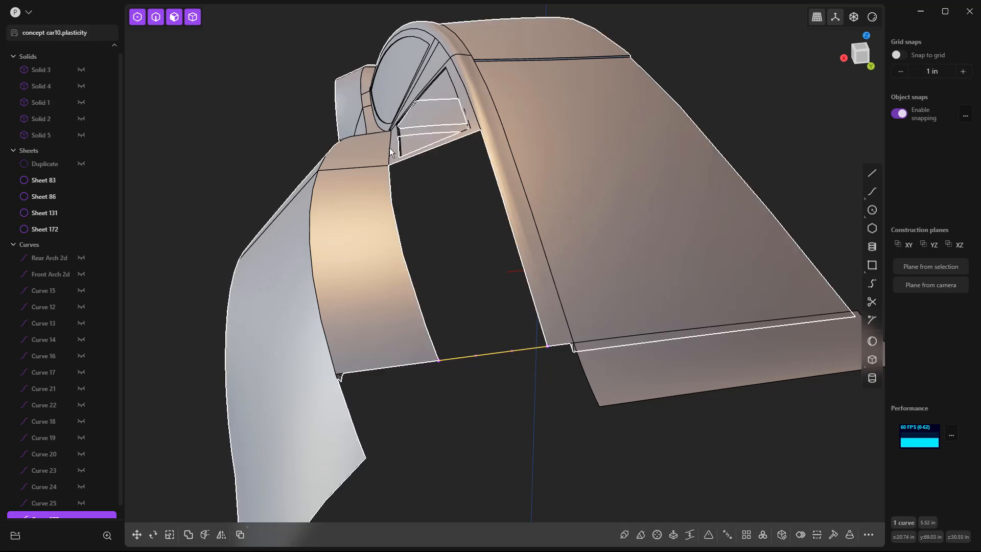
key(2)
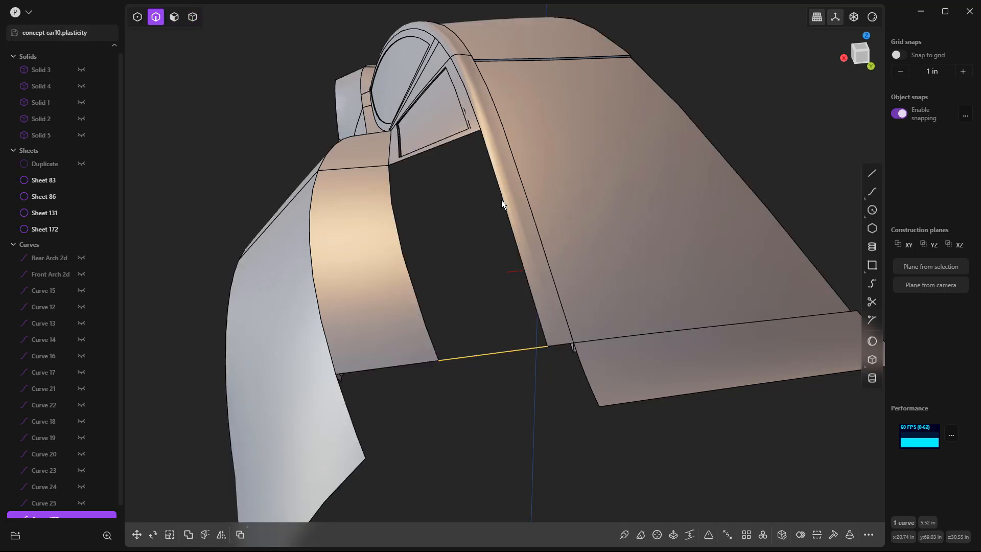
click(503, 200)
click(398, 211)
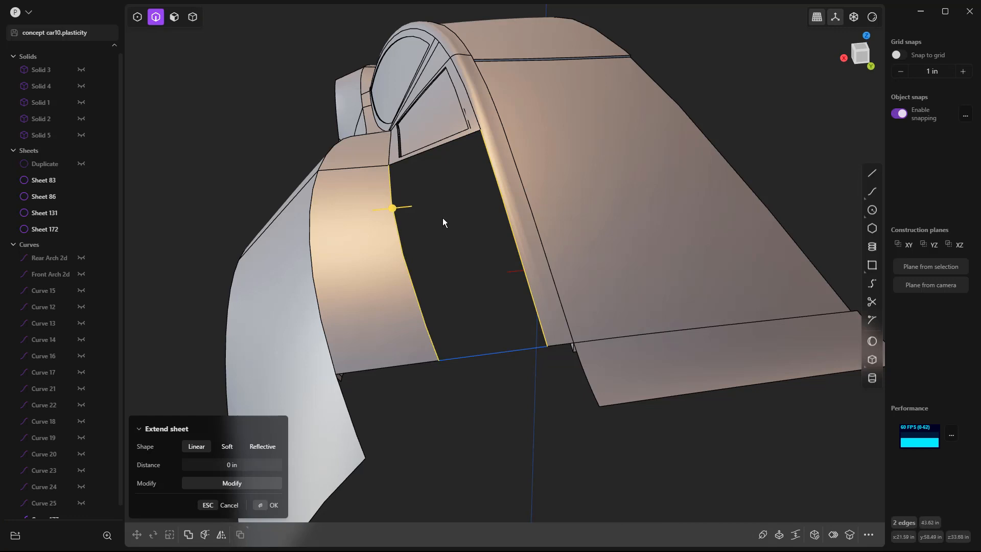
key(l)
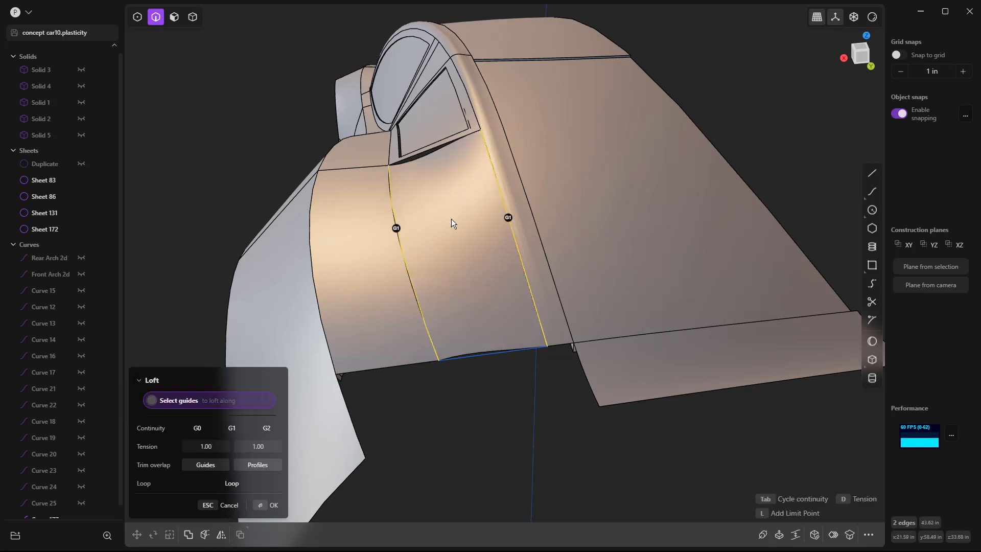
click(495, 354)
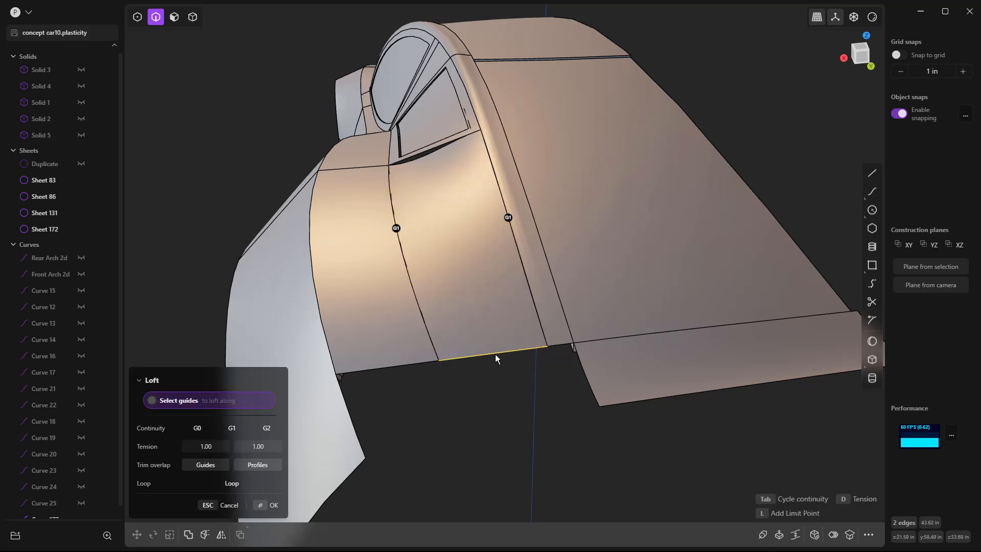
click(437, 147)
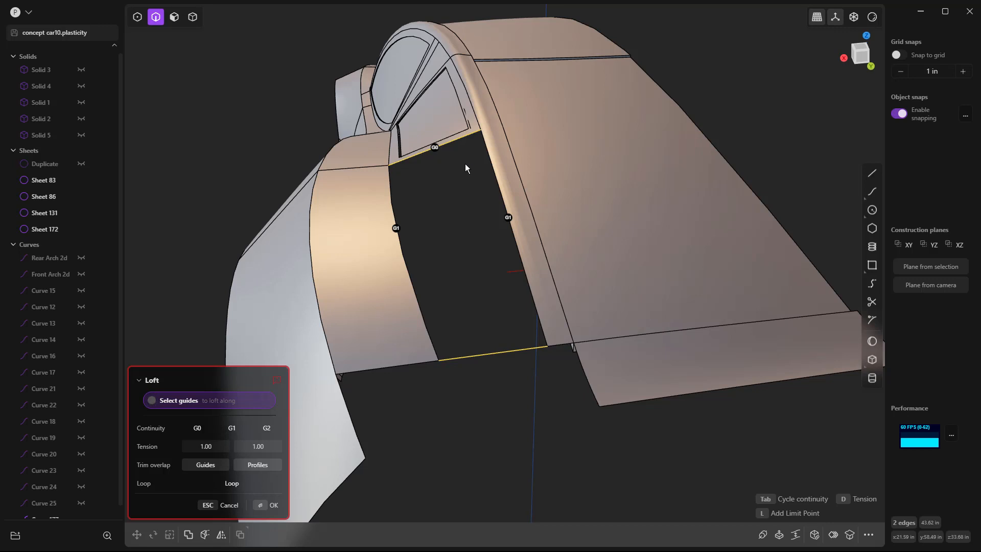
key(Escape)
key(Escape)
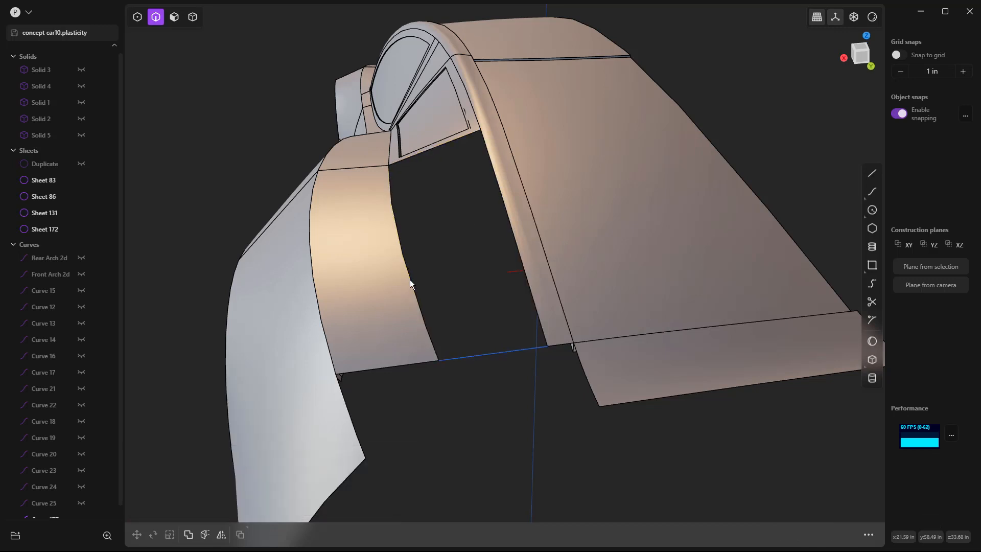
Step: Cut the rear fender's upper face and the rear pillar face crosswise, a short distance above their lower ends
key(c)
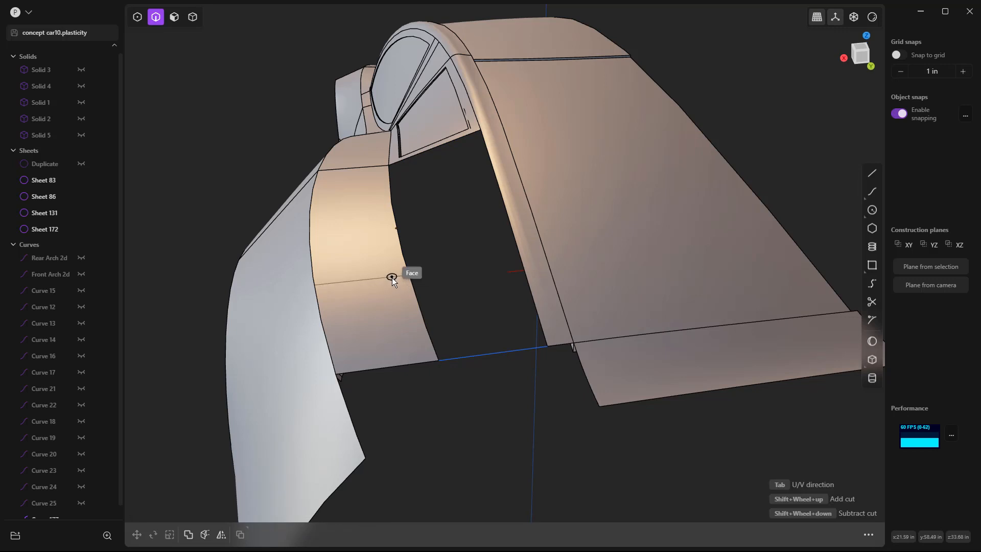
click(395, 280)
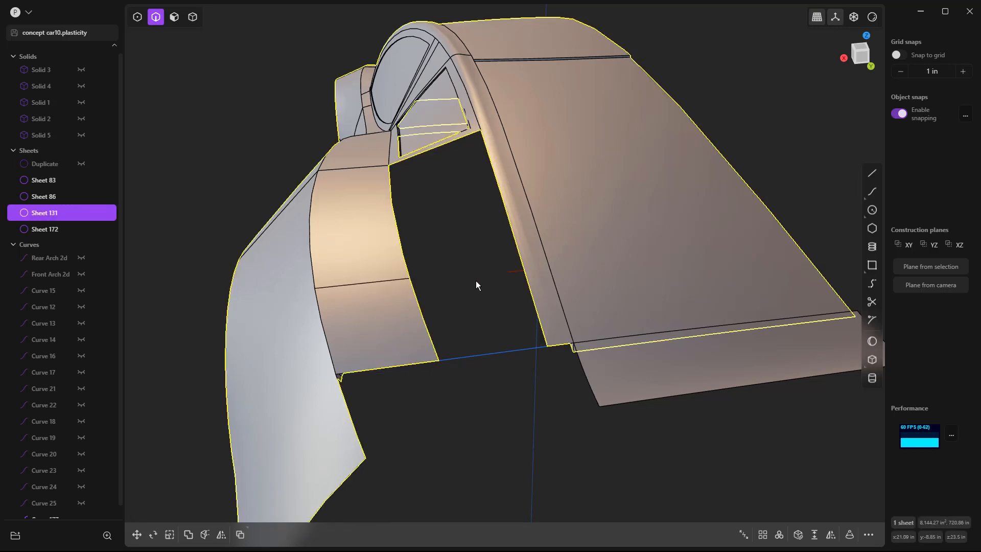
key(c)
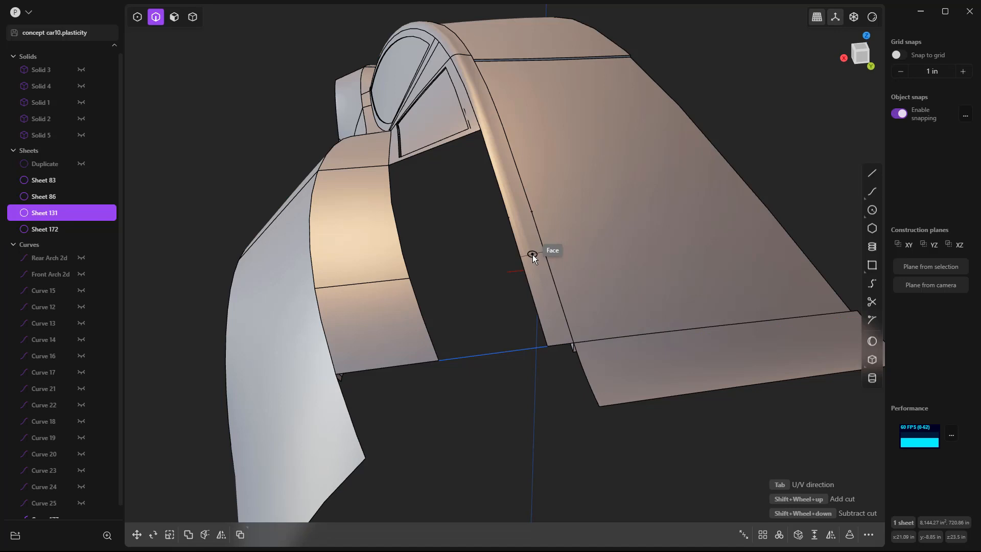
click(532, 253)
click(780, 437)
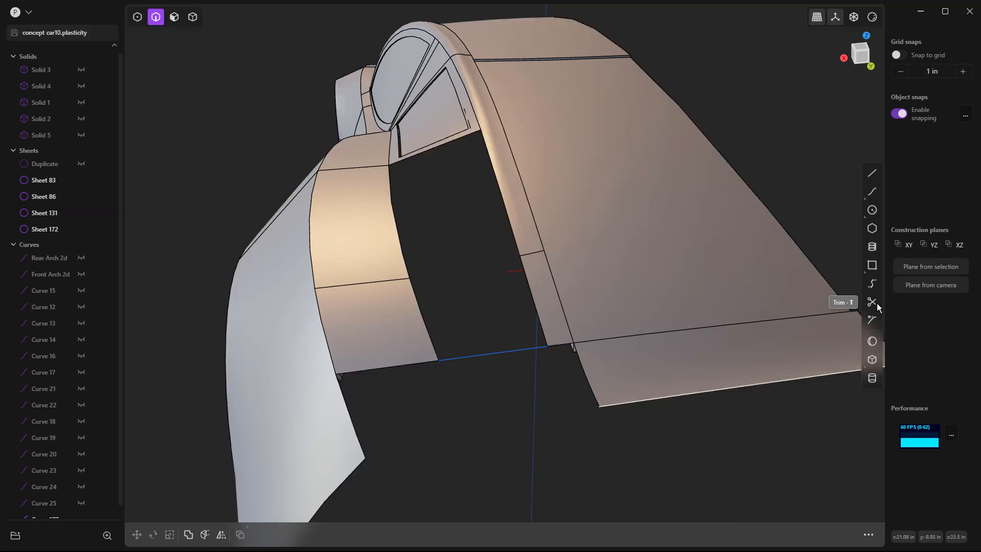
Step: Bridge the fender cut to the pillar cut with both T values 1 and G1 start and end curvature
click(872, 284)
click(390, 278)
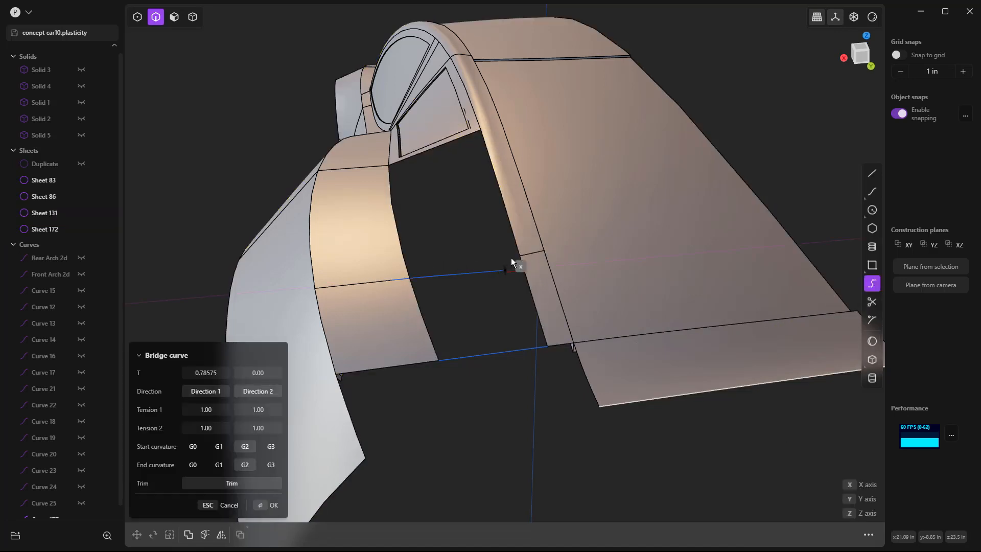
click(525, 254)
drag(214, 373, 266, 372)
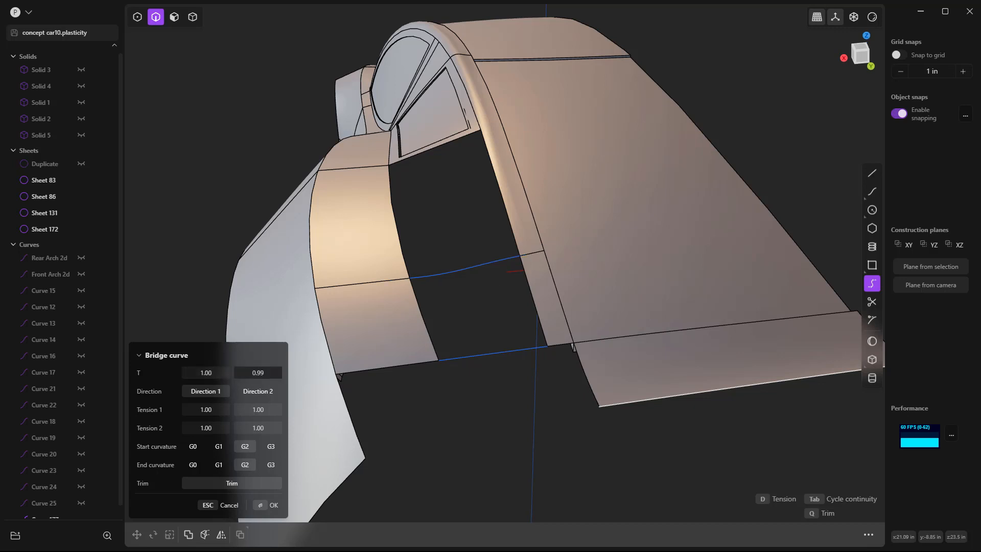
click(217, 448)
click(219, 465)
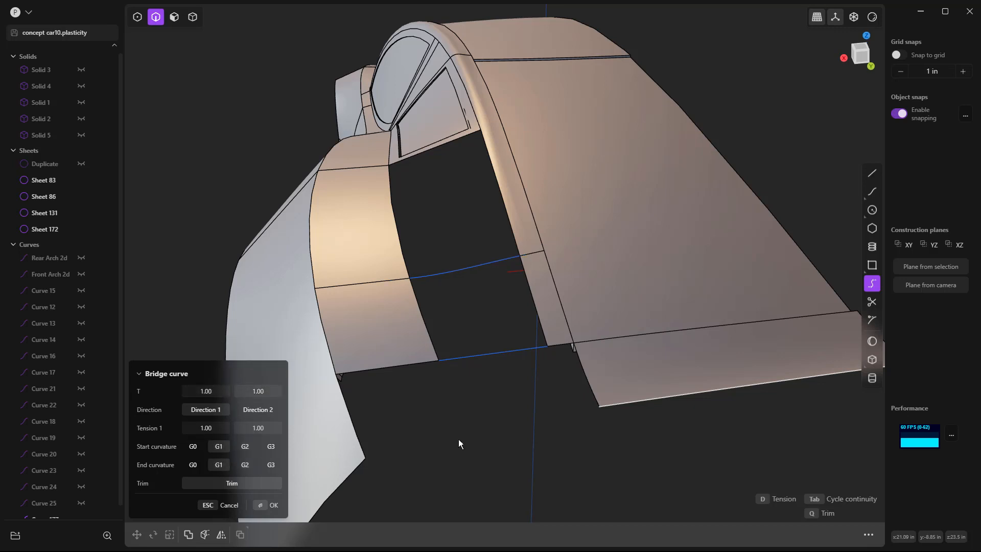
right_click(499, 436)
click(500, 434)
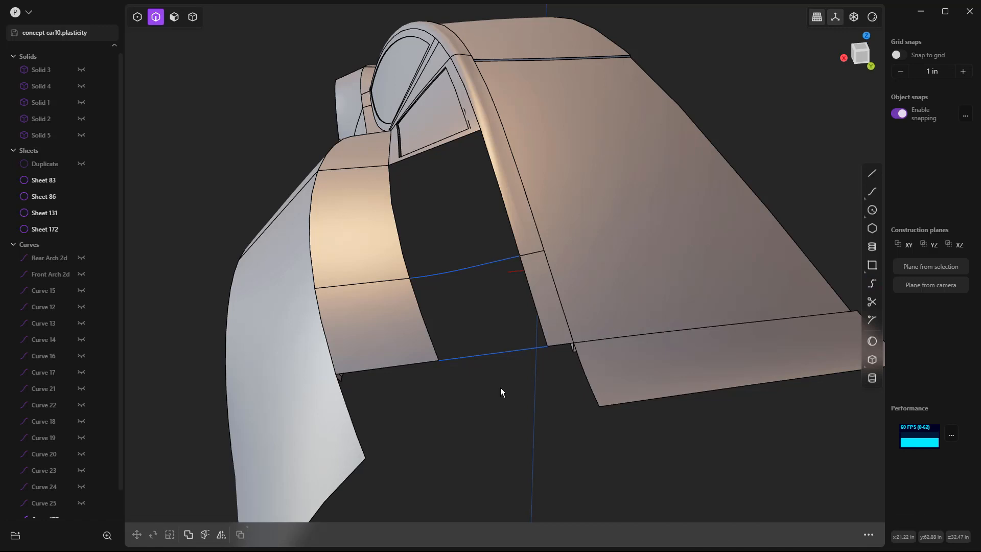
Step: Loft the lower fender edge to the lower pillar edge with G1 continuity, using the two bridge curves as guides
click(524, 282)
shift+click(420, 295)
key(l)
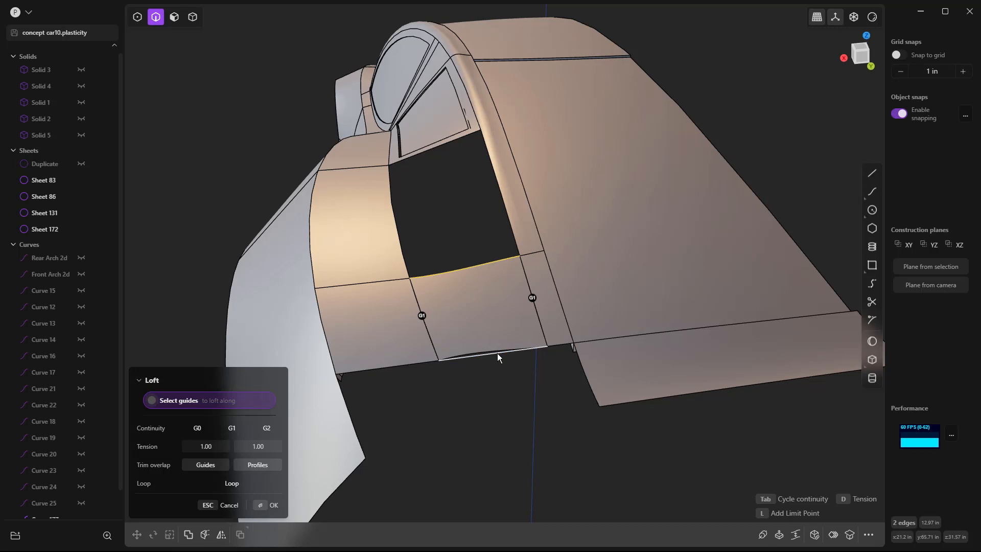
key(Return)
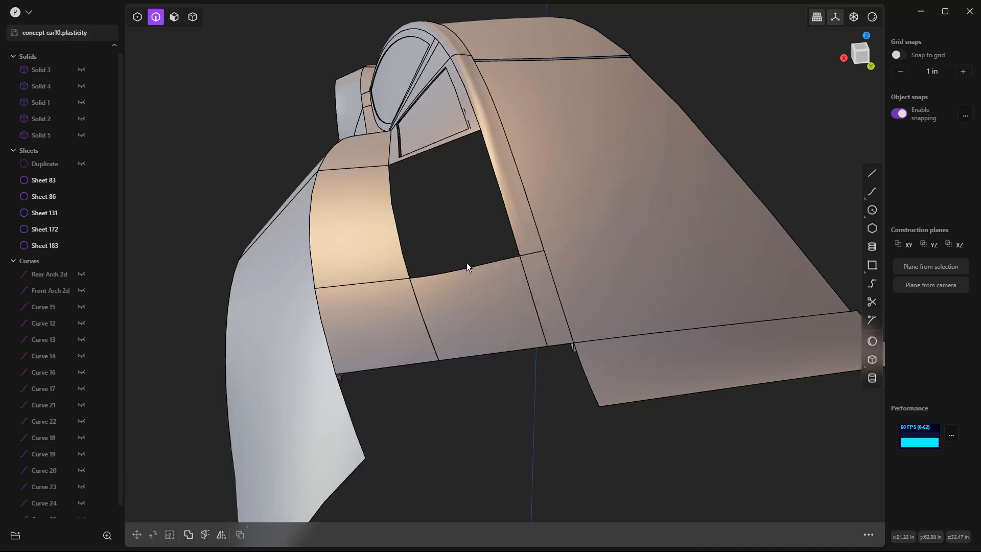
Step: Join the lofted patch between fender and pillar with the main body sheet
click(421, 299)
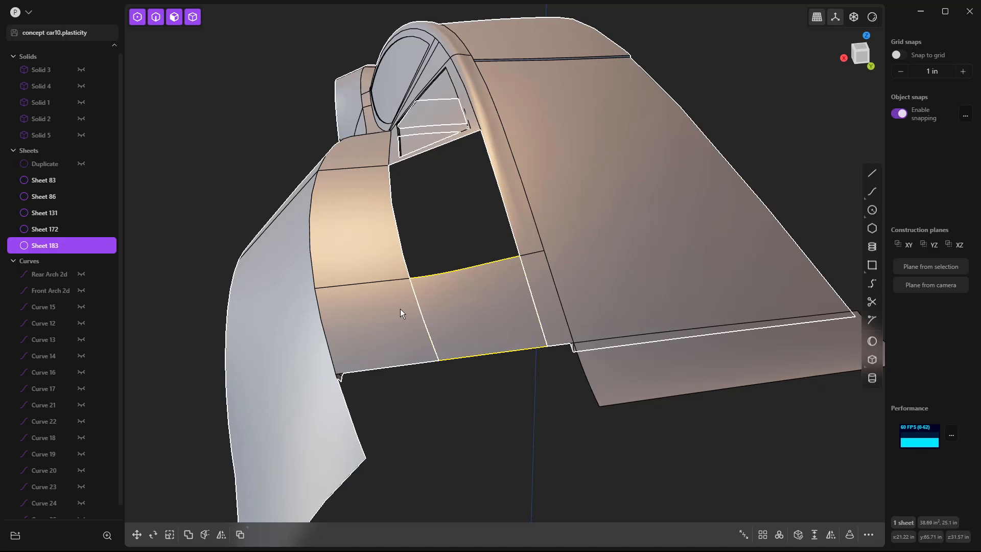
click(400, 308)
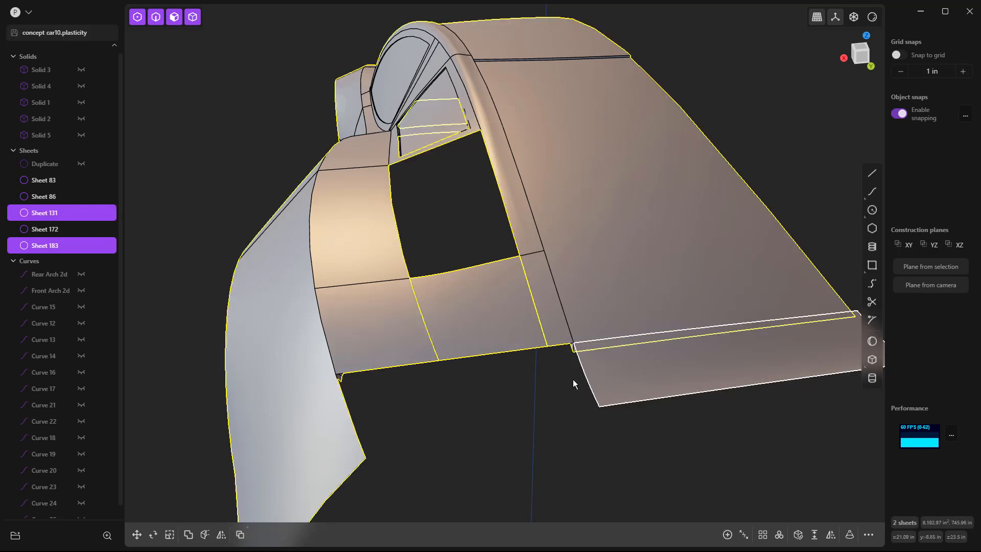
key(j)
click(540, 403)
Step: Bridge the tail panel's lower edge to the rear fender's lower corner with the first T value 1, G1 start and G0 end curvature
scroll(523, 403, down, 4)
click(872, 282)
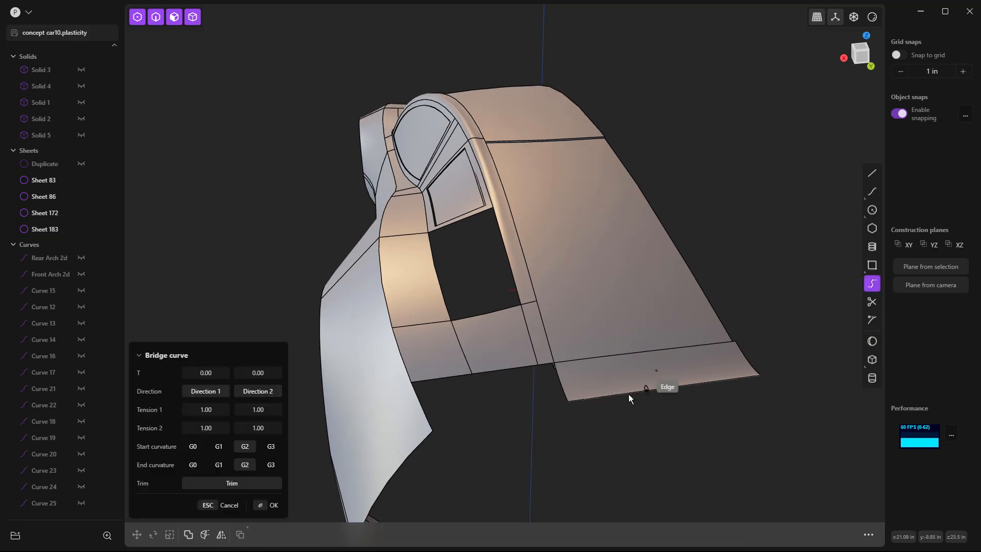
click(585, 399)
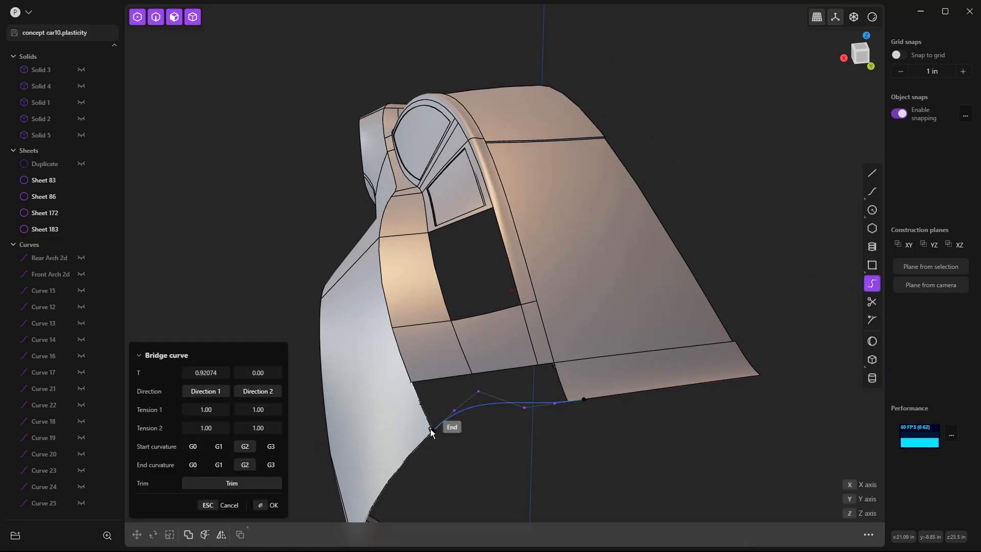
click(432, 430)
click(193, 464)
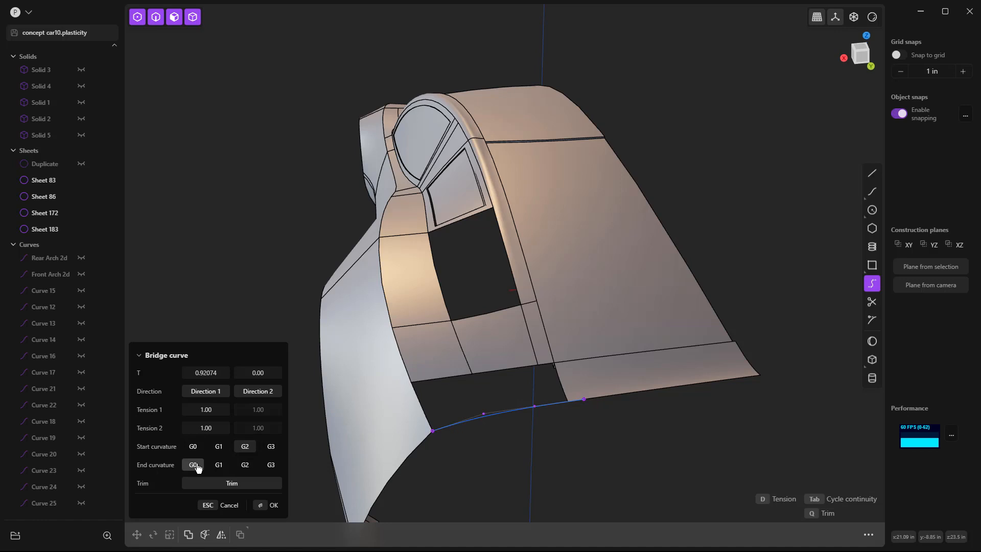
click(219, 449)
click(194, 391)
text(1)
key(Return)
right_click(477, 458)
Step: Loft the three body edges above the tail gap to the bridge curve, with the tail panel's side edge and the fender edge as guides
click(513, 394)
scroll(512, 394, up, 3)
middle_drag(512, 394, 511, 388)
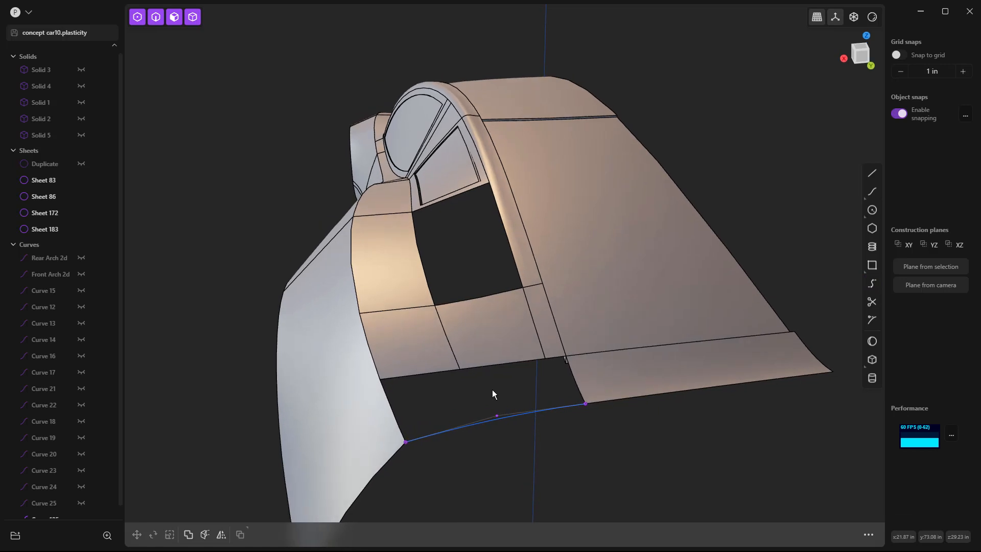
key(2)
click(555, 357)
shift+click(526, 361)
shift+click(437, 372)
shift+click(566, 403)
key(l)
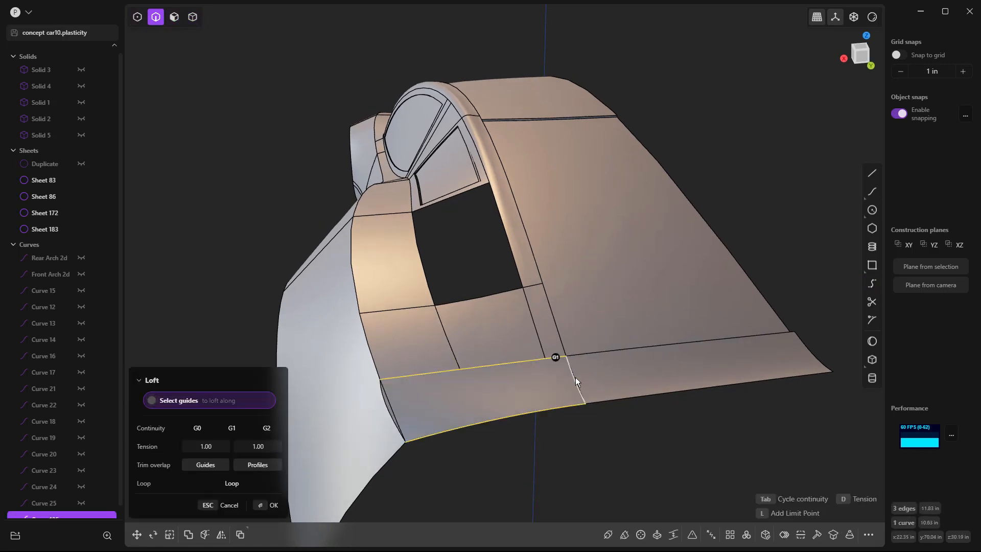
click(575, 378)
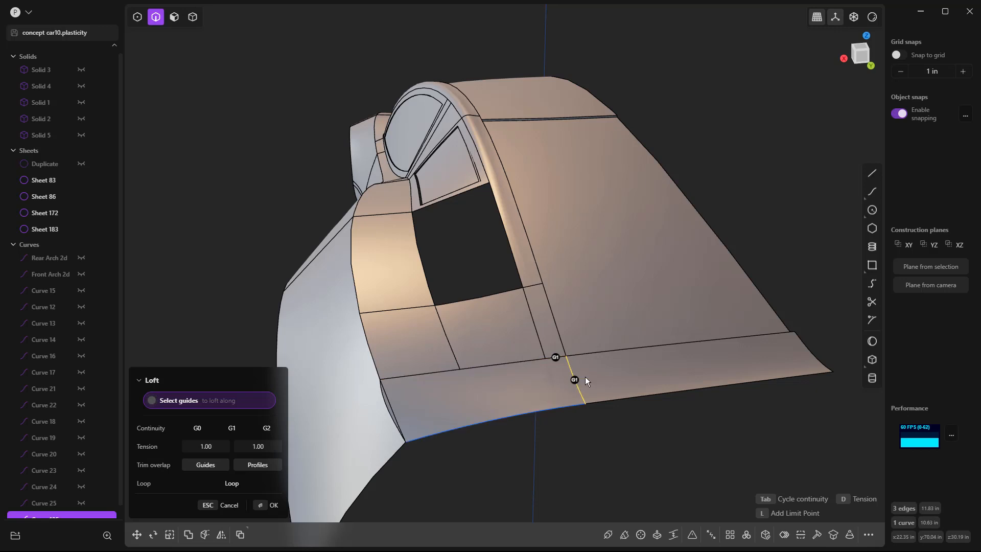
click(390, 406)
click(390, 406)
right_click(560, 441)
Step: Join the lofted tail corner with the main body sheet and delete the bridge curve along its lower edge
click(546, 439)
middle_drag(546, 439, 535, 441)
key(5)
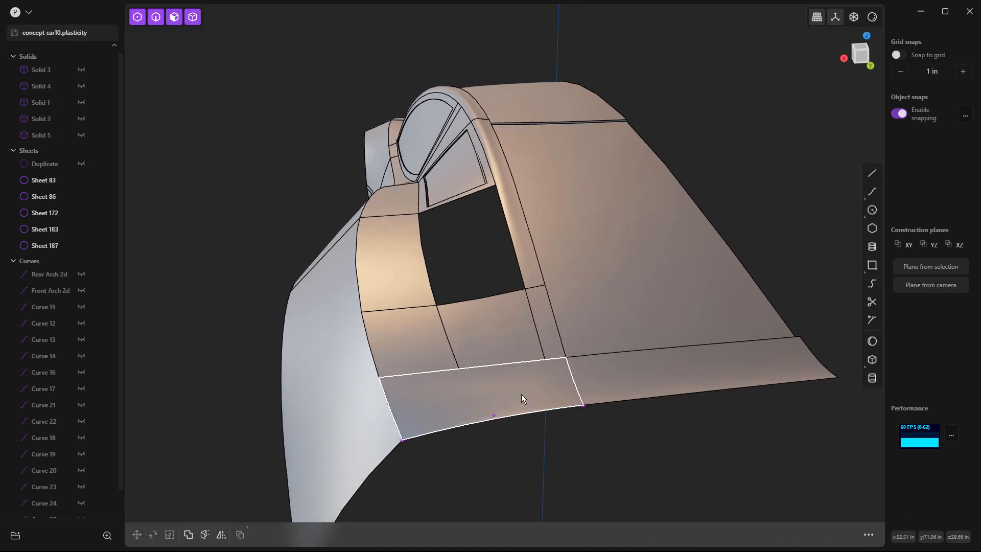
click(523, 400)
shift+click(495, 346)
key(j)
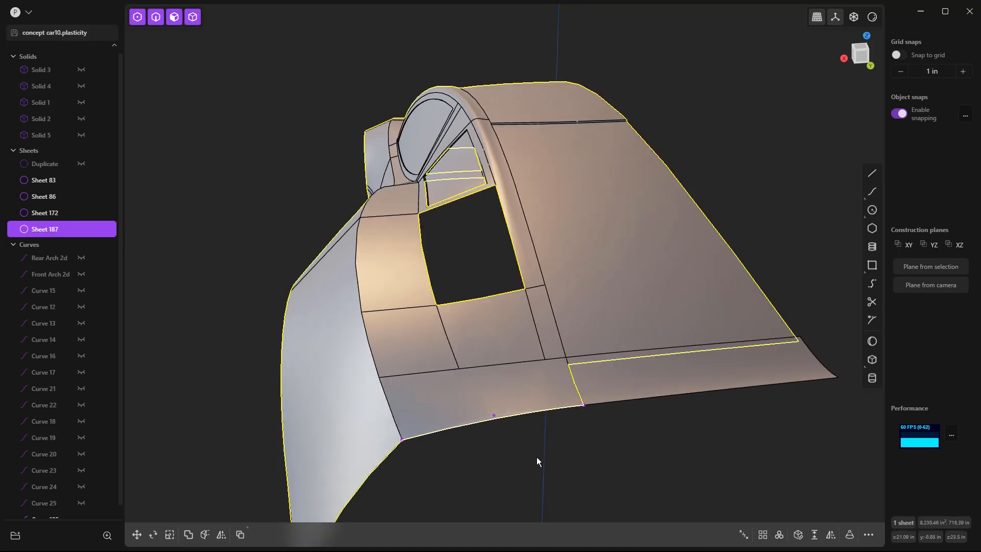
click(541, 467)
click(524, 415)
key(Delete)
Step: Join the tail panel below the rear window slope with the main body sheet
middle_drag(523, 415, 556, 407)
click(556, 406)
shift+click(518, 405)
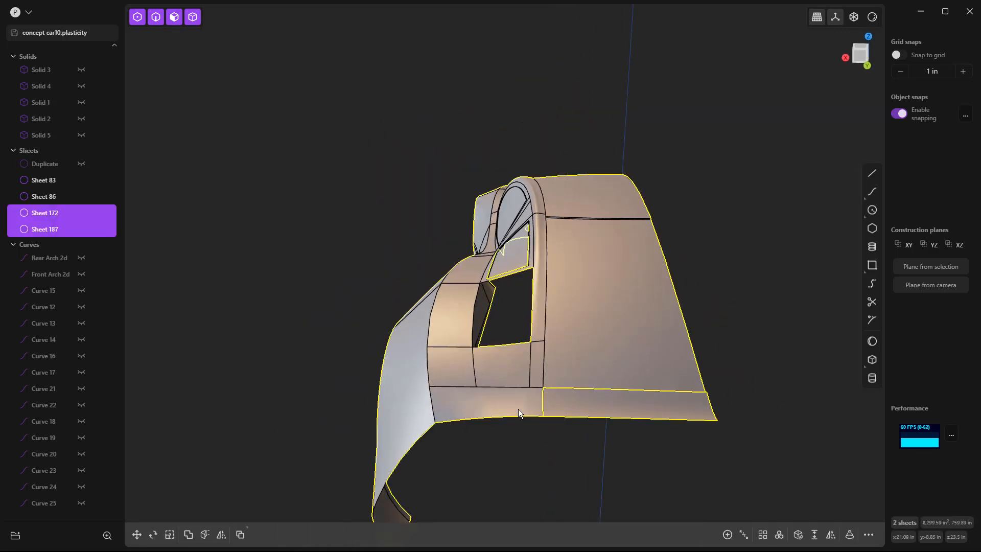
key(j)
click(536, 462)
Step: Examine the rebuilt tail's profile and its seams from the side, from behind and from the open inner side
middle_drag(537, 463, 430, 411)
middle_drag(507, 413, 719, 410)
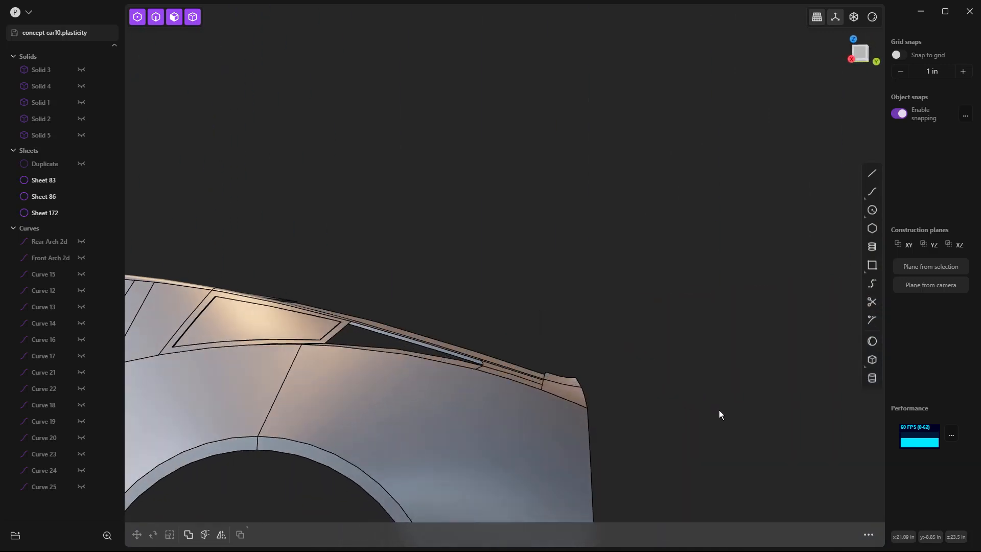
scroll(586, 381, up, 5)
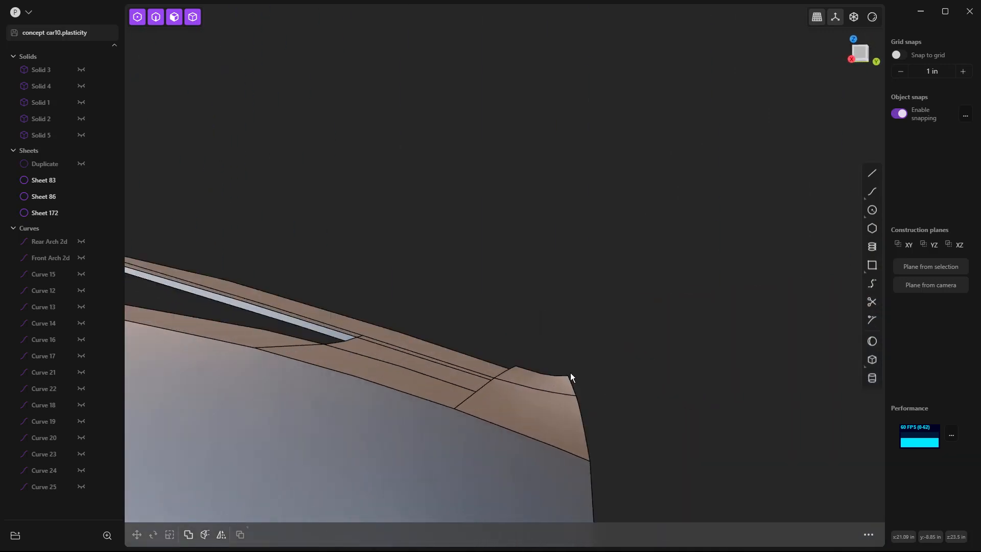
middle_drag(578, 457, 506, 431)
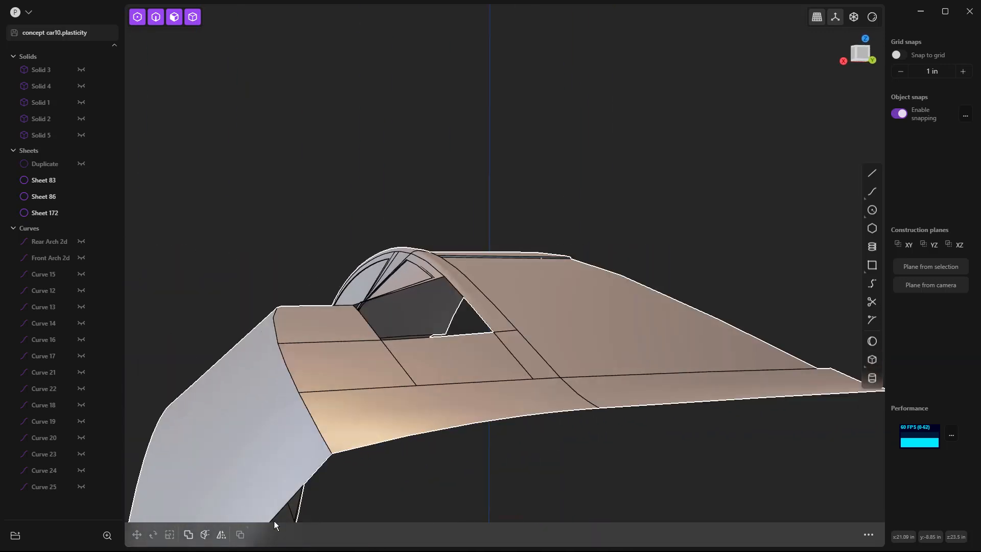
scroll(561, 433, down, 3)
middle_drag(604, 431, 402, 443)
scroll(536, 324, down, 3)
shift+middle_drag(477, 429, 469, 433)
scroll(446, 430, up, 3)
key(2)
click(472, 403)
key(e)
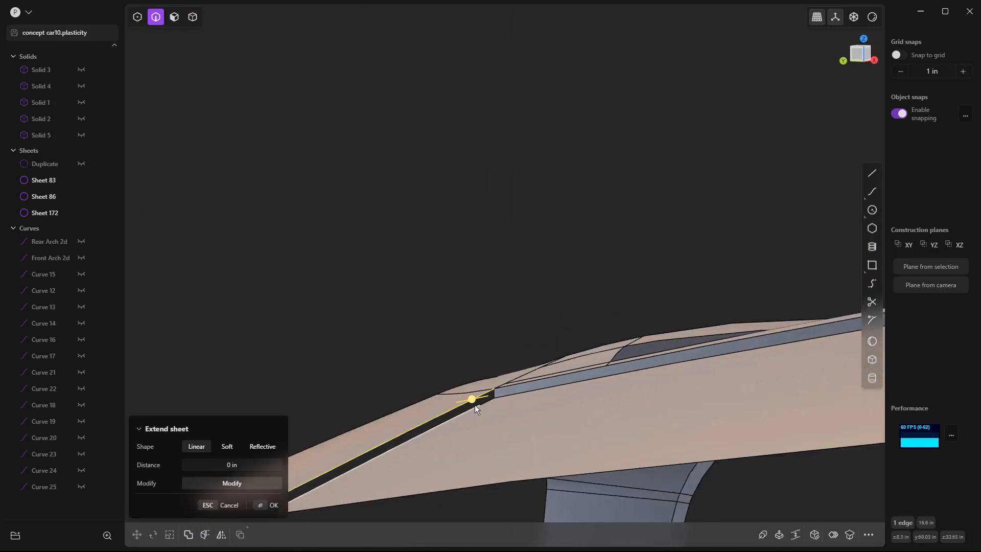
key(l)
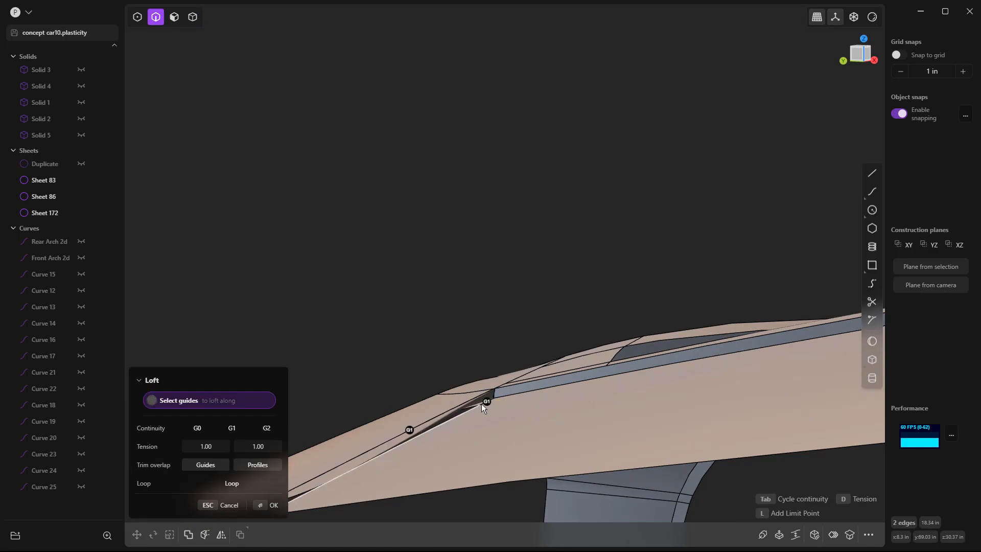
key(Escape)
key(Escape)
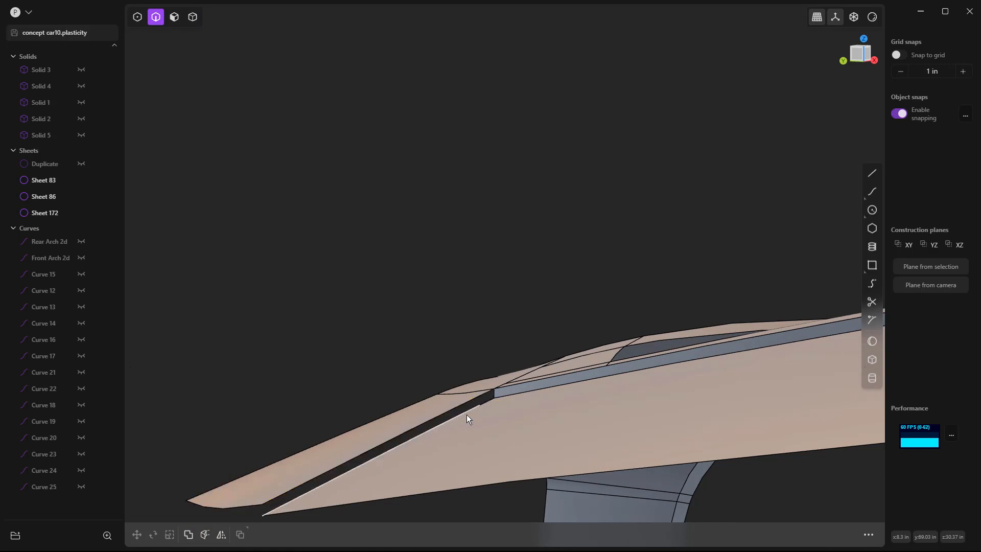
Step: Loft across the narrow gap between the tail panel and the sloping rear surface, with G0 continuity on both edges
click(471, 410)
key(e)
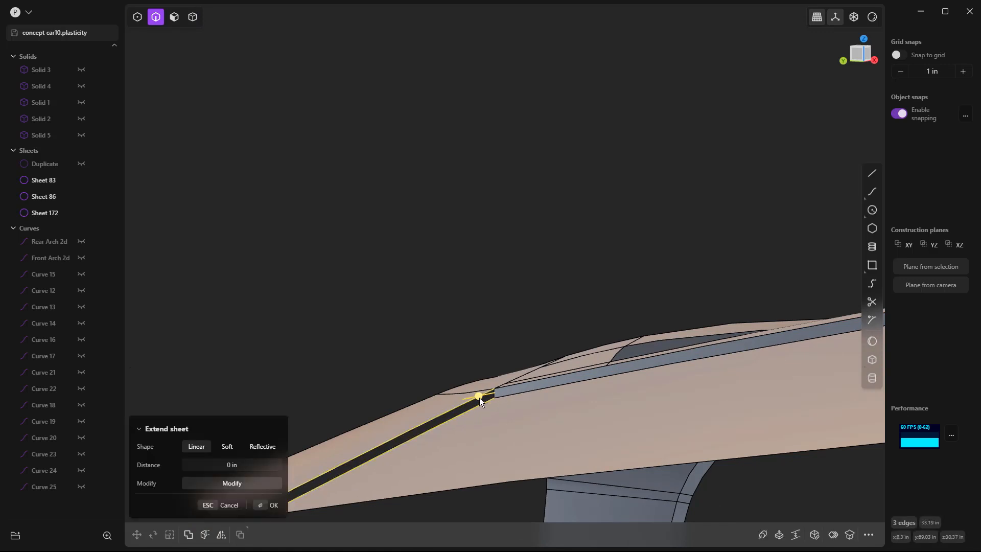
key(l)
click(411, 431)
click(398, 446)
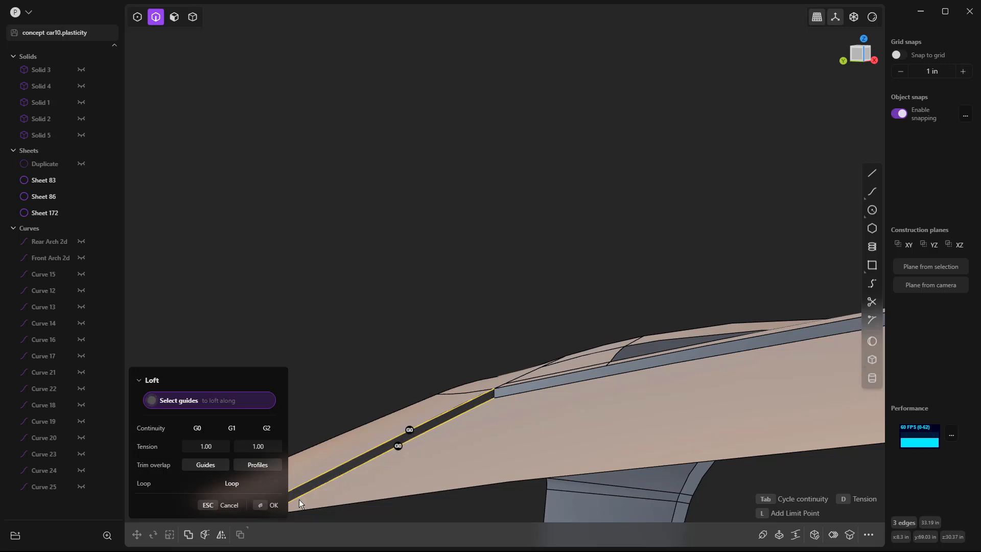
key(Return)
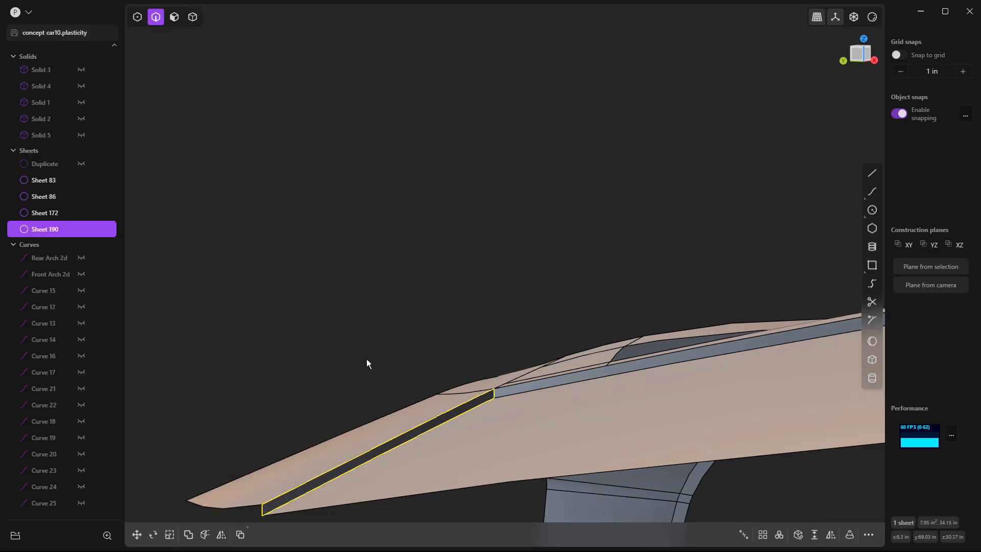
Step: Join the narrow gap strip with the main body sheet
click(396, 418)
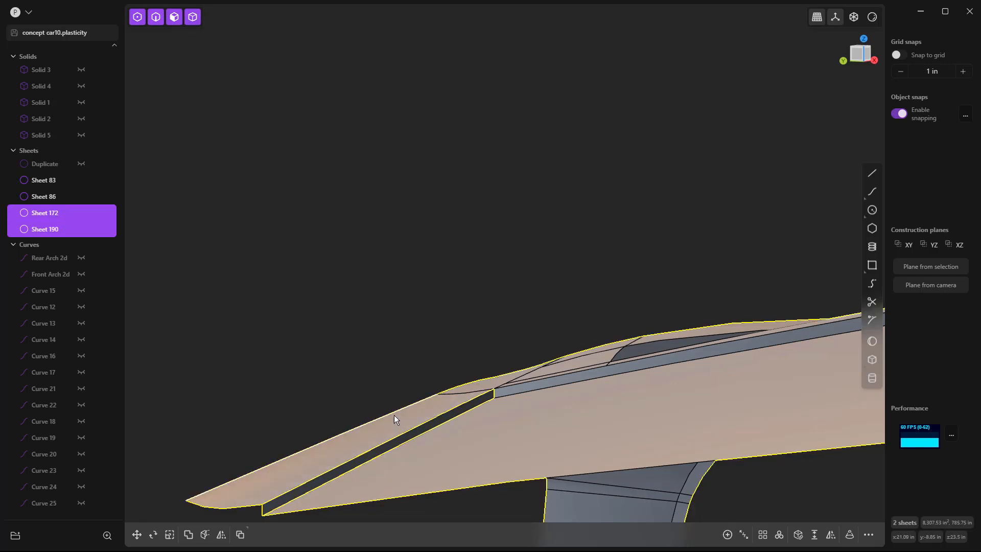
key(j)
click(394, 363)
Step: Add an isoparametric cut across the strip below the rear quarter opening, a short distance behind the opening's front corner
scroll(445, 280, down, 10)
middle_drag(448, 276, 622, 261)
scroll(608, 269, up, 2)
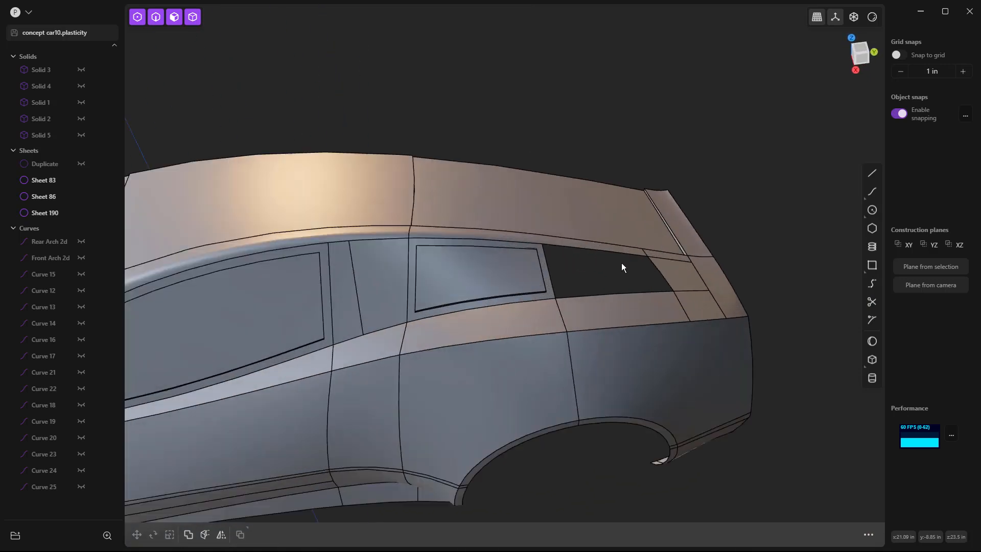
scroll(605, 278, up, 2)
scroll(604, 282, up, 2)
middle_drag(604, 282, 534, 298)
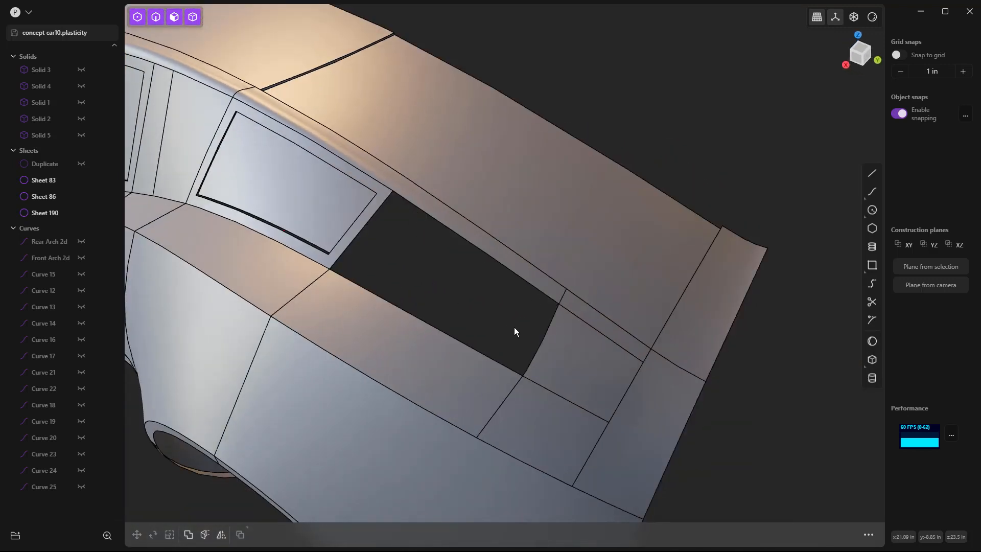
mouse_move(429, 270)
middle_down()
mouse_move(444, 268)
mouse_move(440, 261)
middle_up()
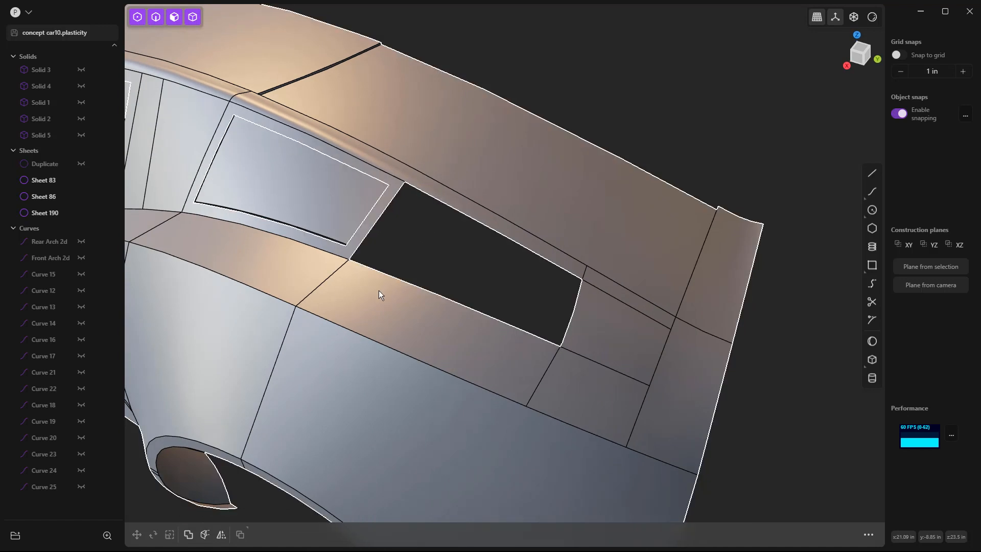
key(ctrl+r)
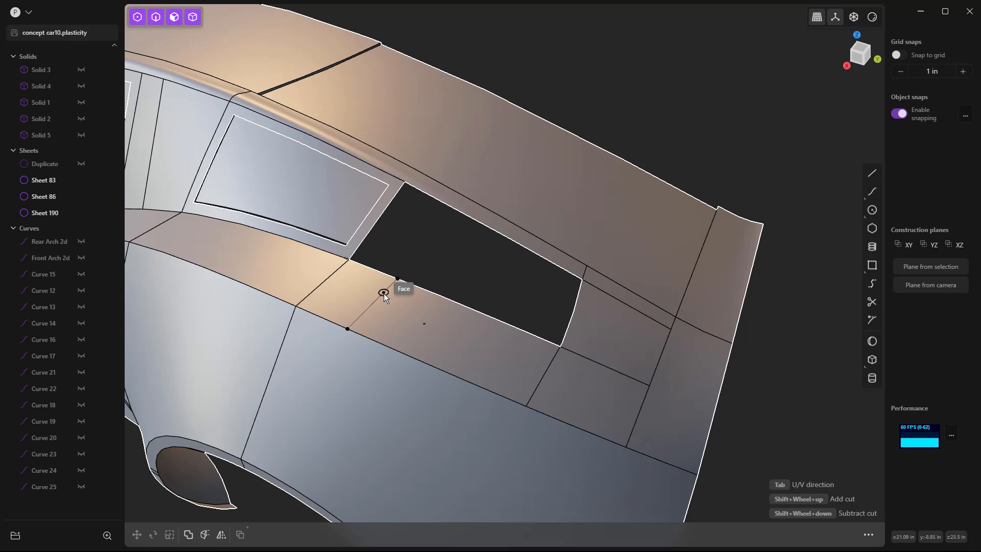
click(384, 292)
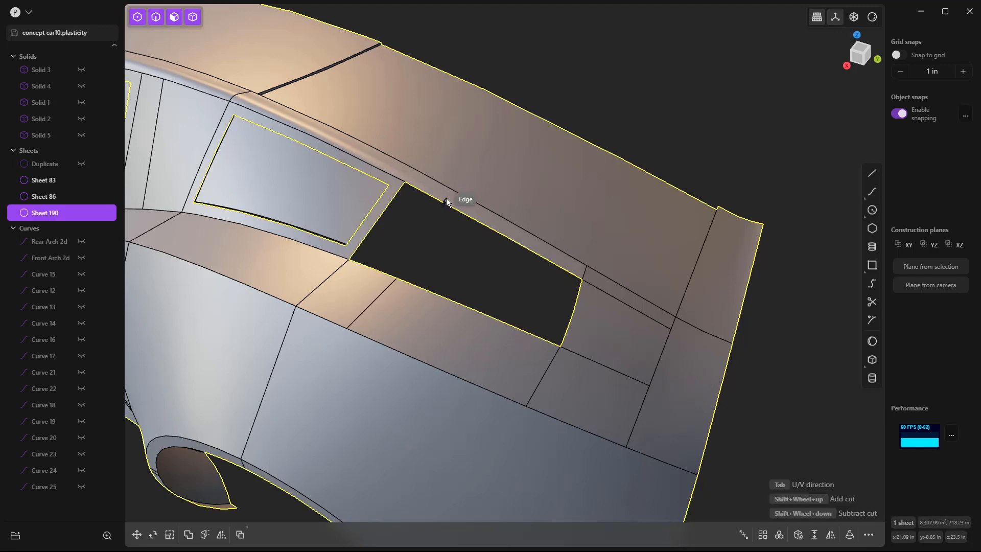
Step: In top view, draw a straight line about 28 in long from the cut's inner end across the opening and past the roof's centre edge
middle_drag(445, 231, 442, 213)
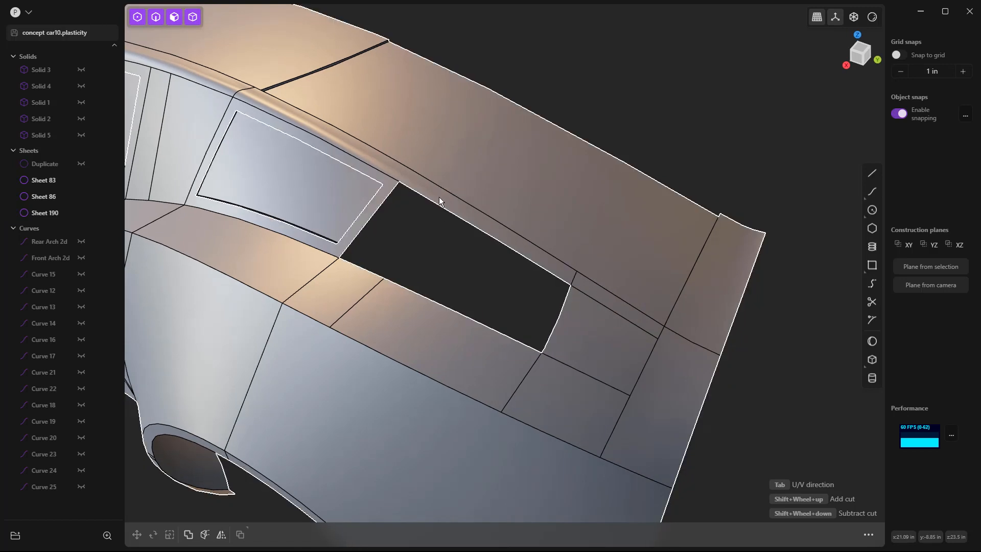
key(7)
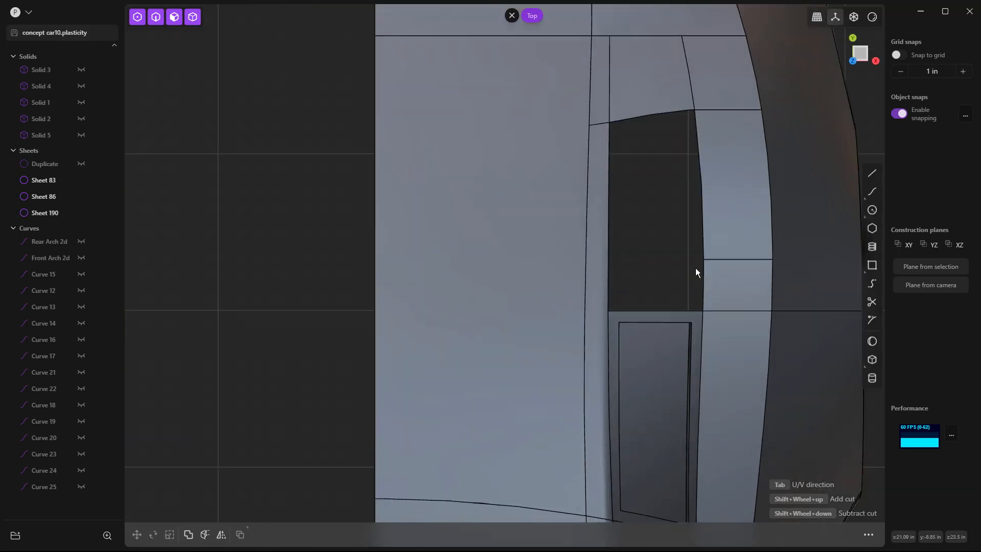
key(l)
click(703, 261)
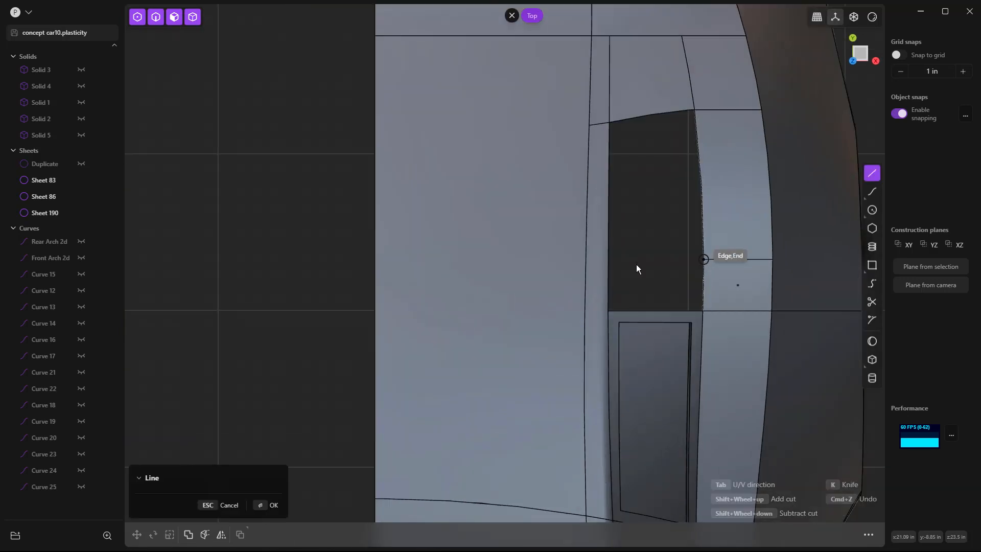
click(339, 261)
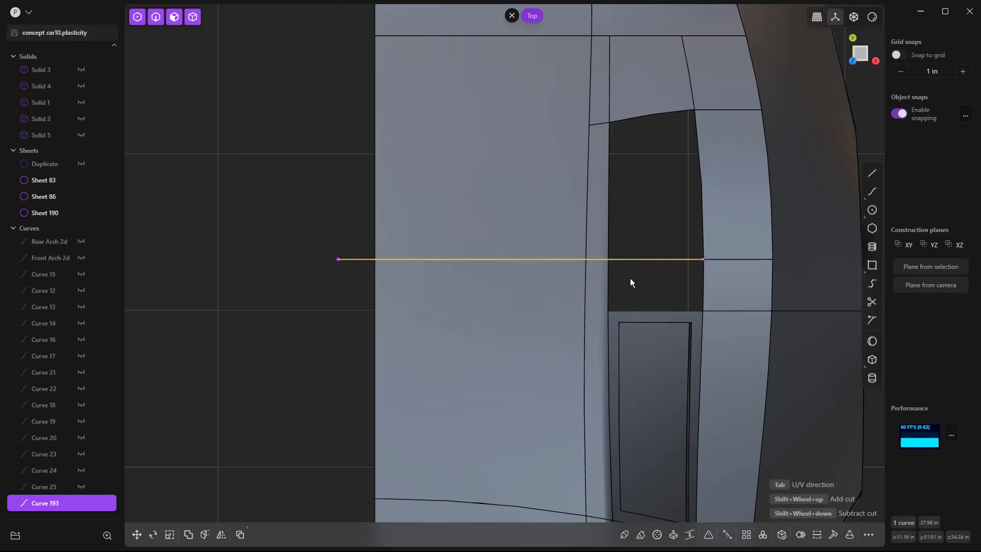
Step: Imprint the line onto the main body sheet along the vertical vector direction
key(shift+i)
click(600, 274)
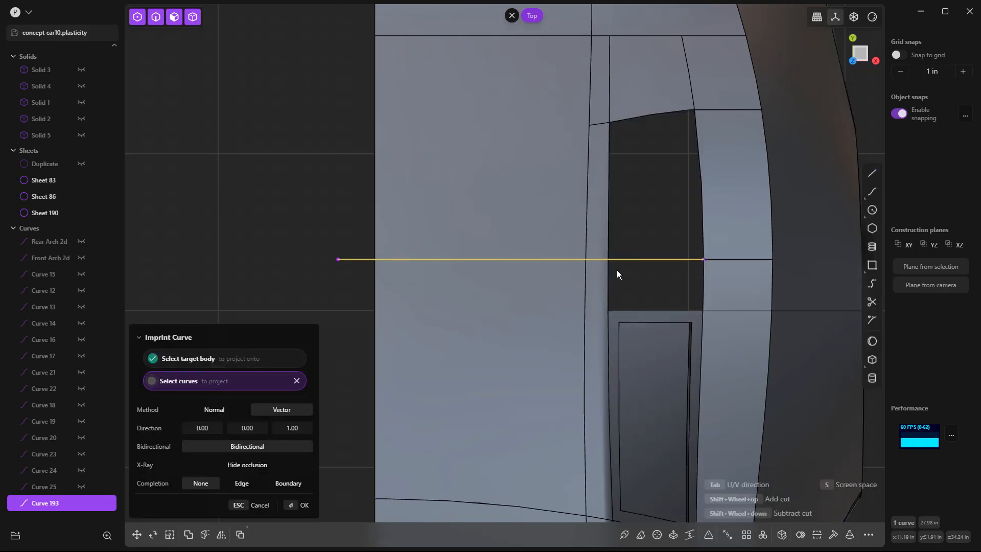
right_click(618, 270)
middle_drag(623, 264, 540, 136)
Step: Delete the imprinted edge from the large sloping rear roof face, keeping the short one on the narrow rail strip
click(532, 129)
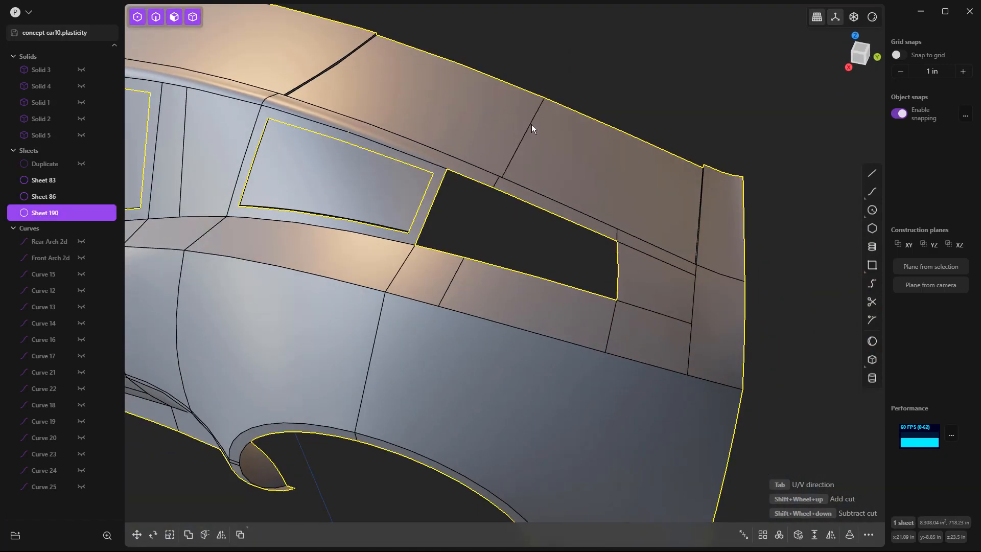
click(531, 125)
key(b)
key(Escape)
key(Delete)
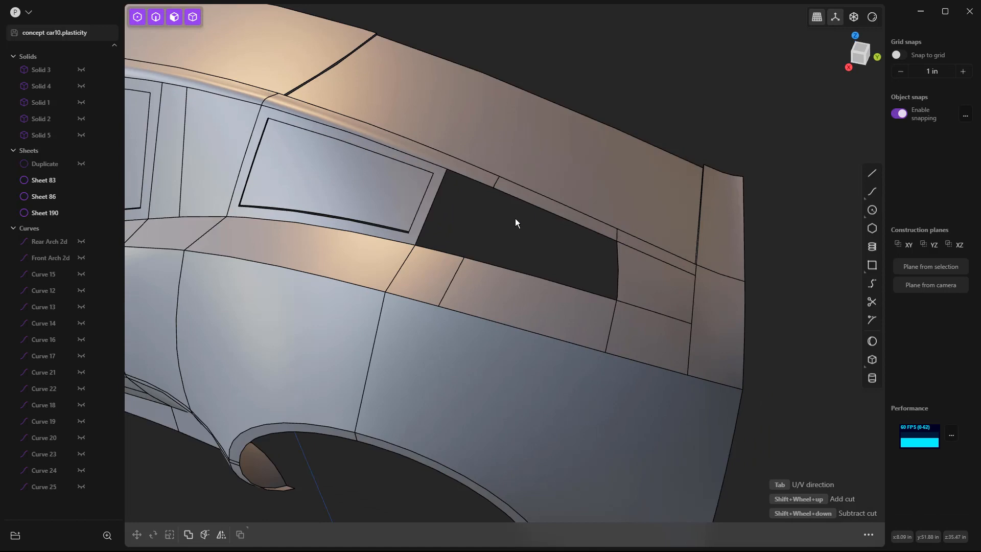
scroll(517, 179, up, 3)
middle_drag(496, 214, 477, 205)
scroll(471, 188, up, 2)
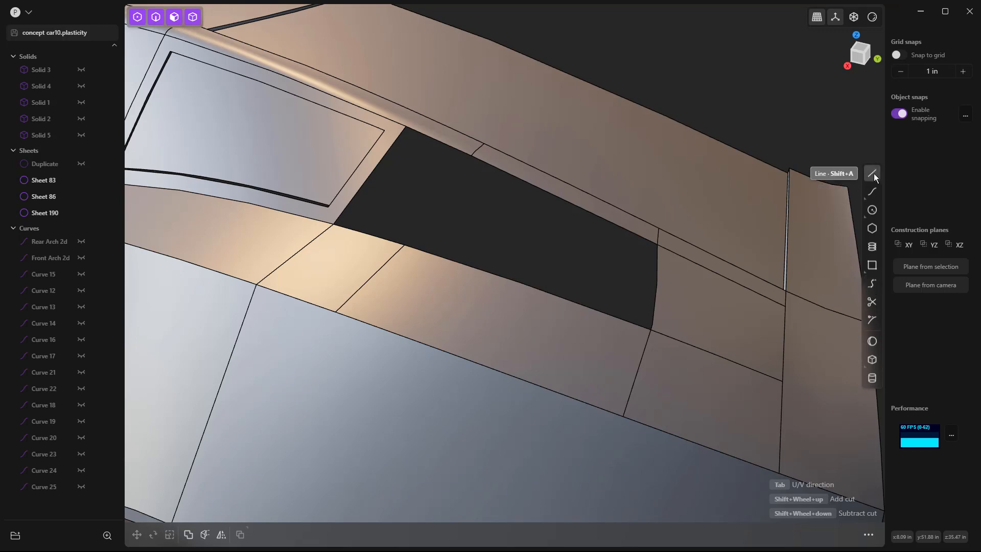
middle_drag(761, 277, 596, 305)
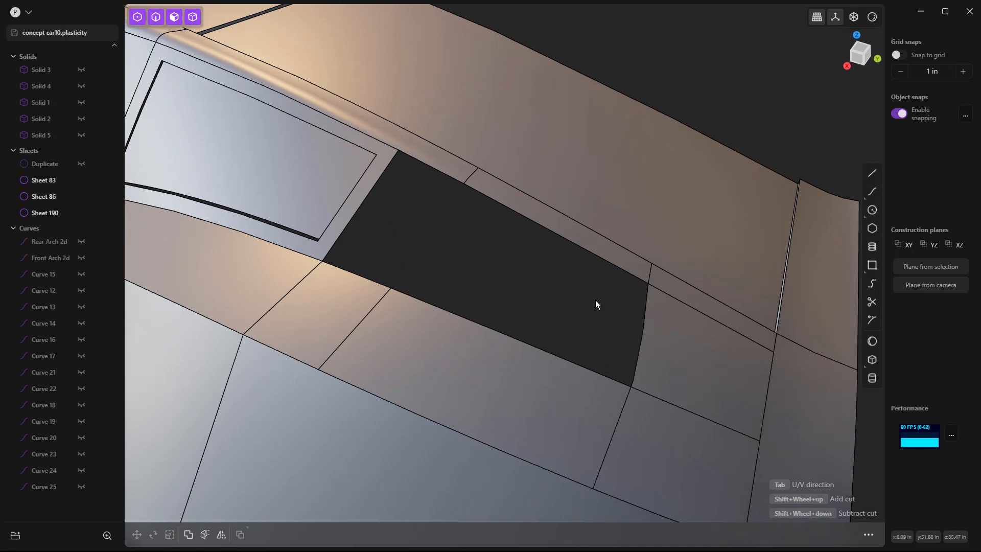
click(872, 283)
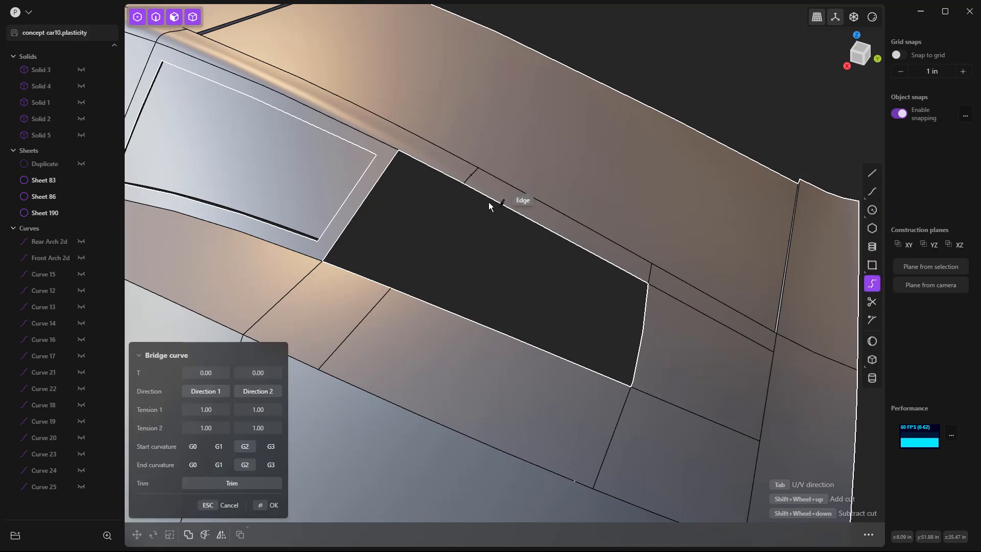
click(466, 184)
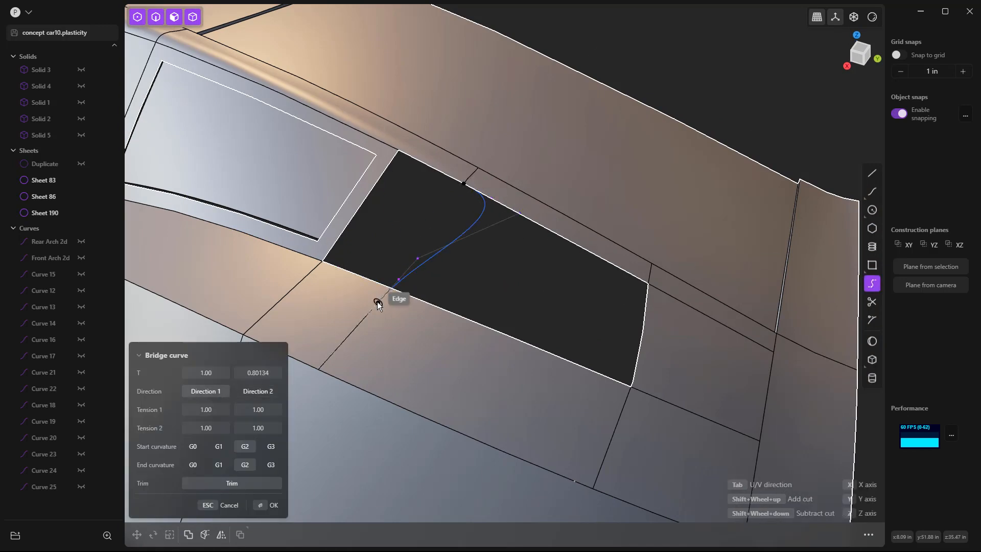
key(Escape)
Step: Bridge the short rail-strip edge and the lower cut edge across the opening, with T values 0.00 and 1.00 and G2 curvature at both ends
click(872, 283)
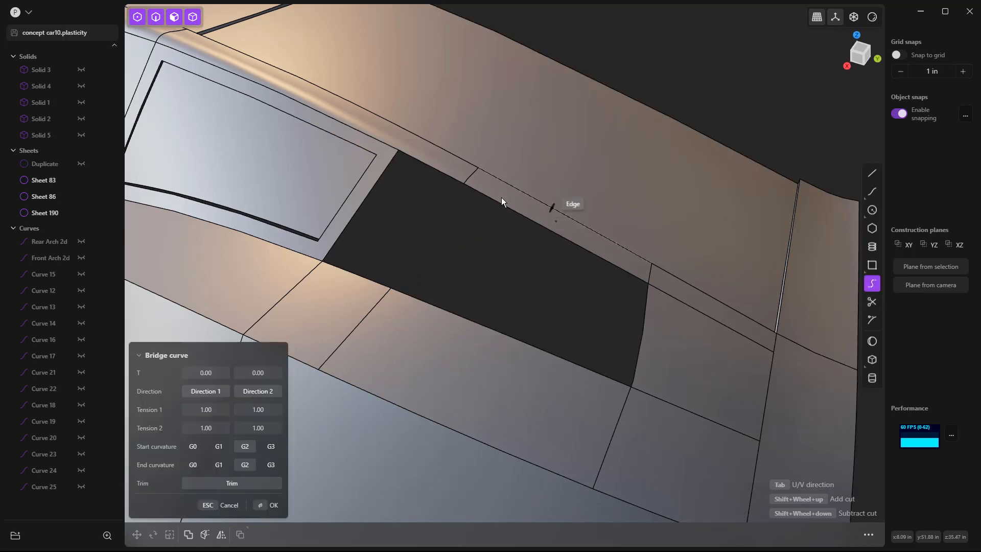
scroll(480, 184, up, 1)
click(473, 175)
click(367, 322)
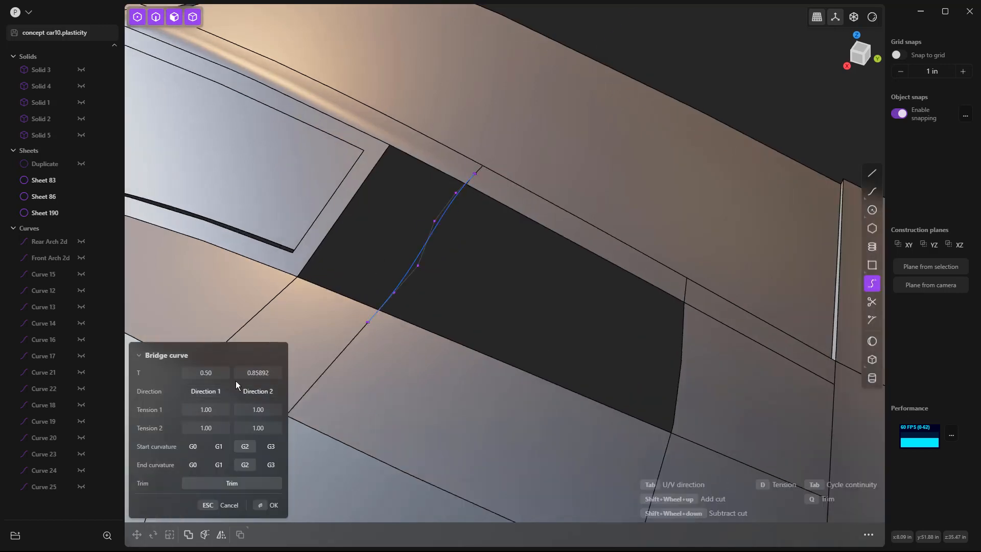
drag(201, 376, 190, 375)
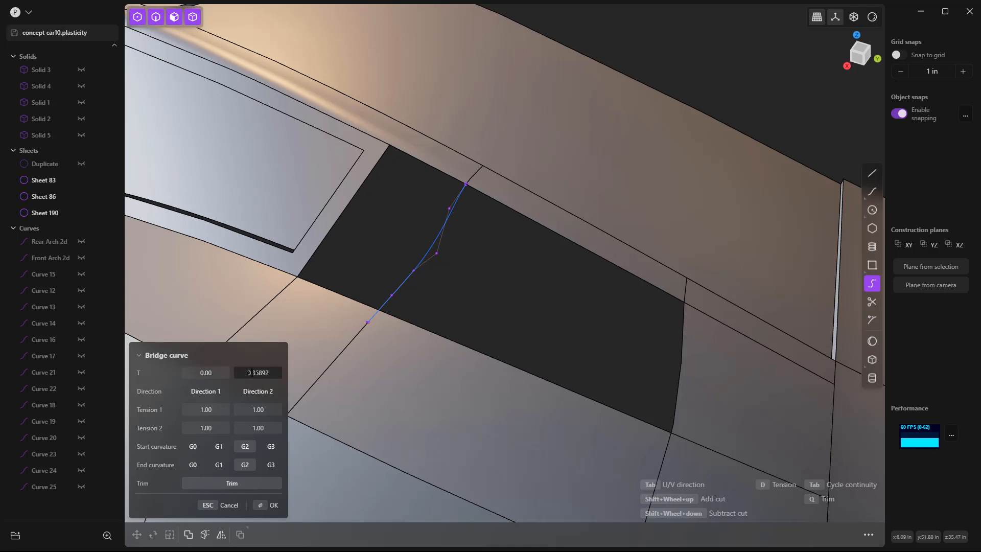
middle_drag(445, 291, 367, 294)
middle_drag(329, 153, 416, 230)
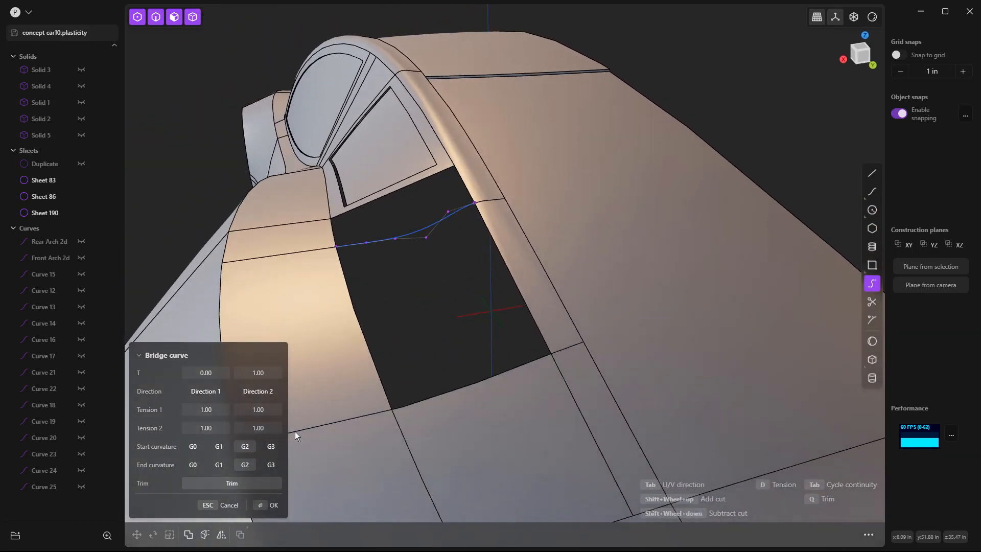
click(271, 446)
click(245, 446)
key(Return)
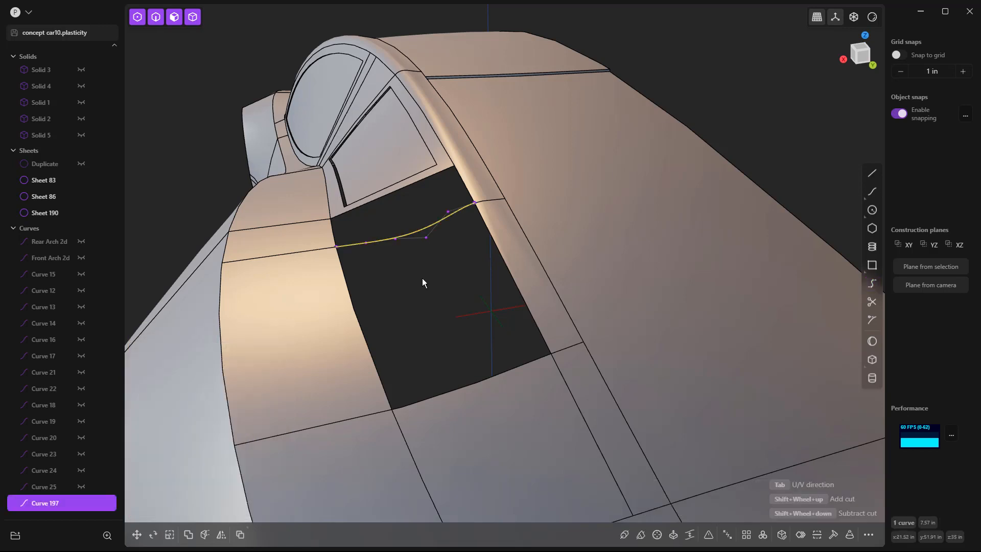
Step: Rebuild the bridge curve with the Refit method at a tolerance of 0.00100
click(835, 537)
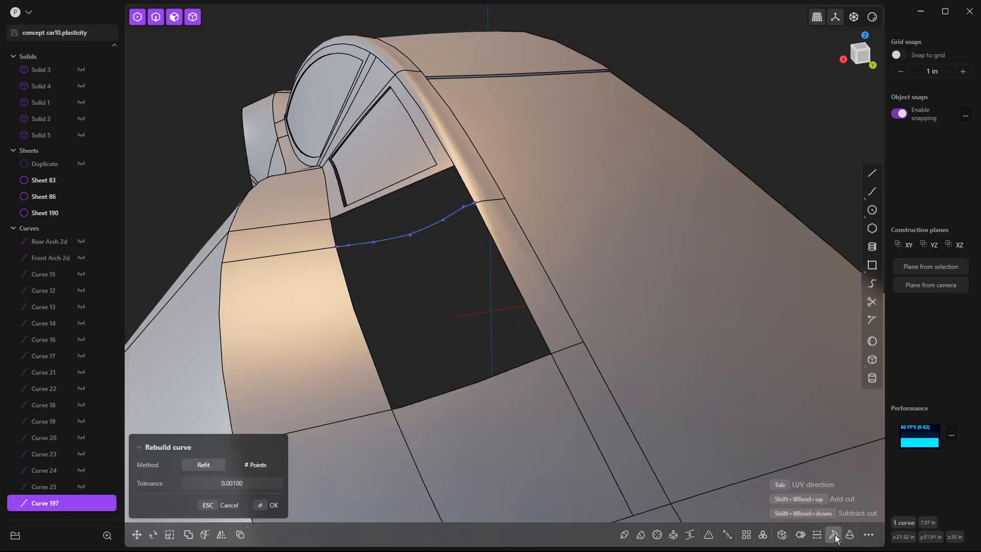
scroll(431, 258, up, 2)
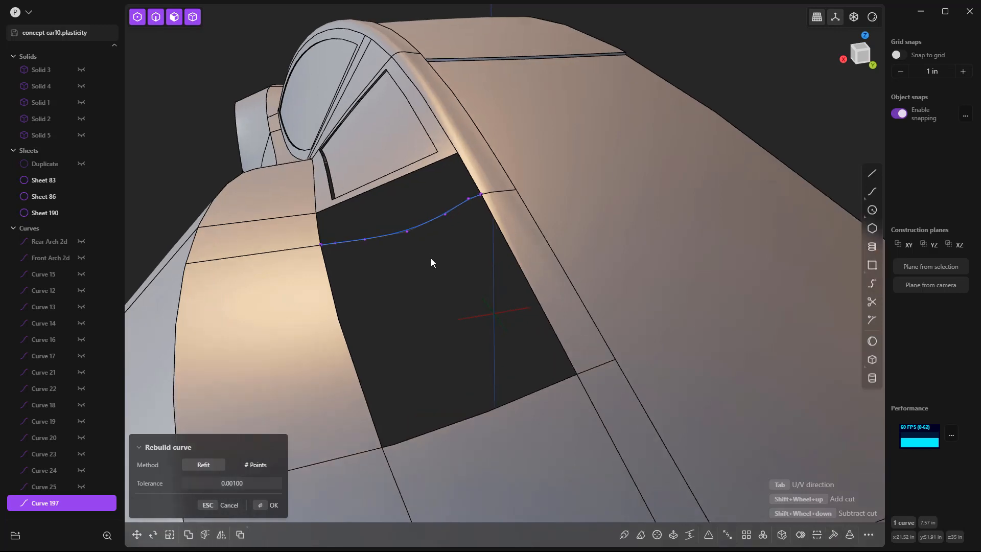
key(Return)
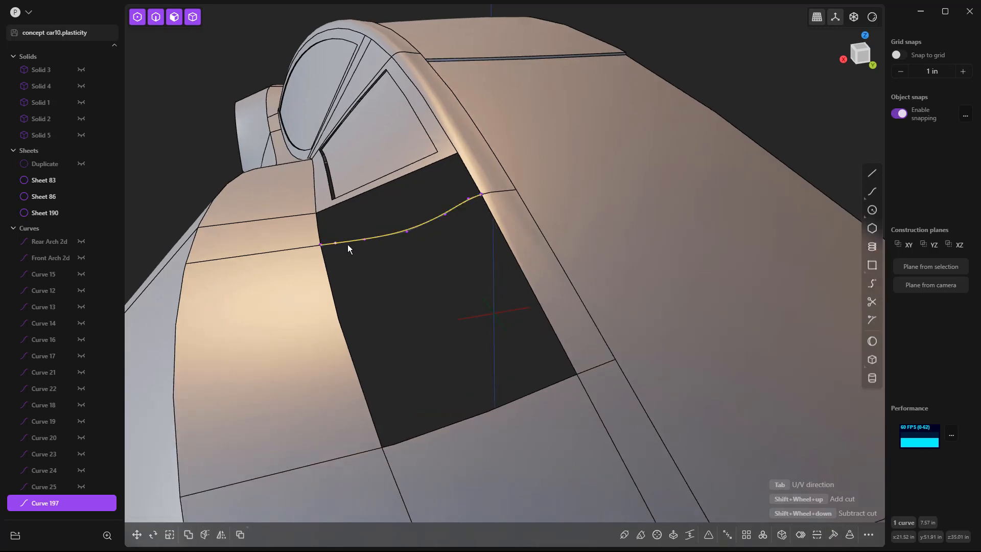
Step: Raise the curve's middle control point along Z, and lift it together with its two neighbours by about 0.6 in
drag(381, 213, 431, 257)
key(g)
key(z)
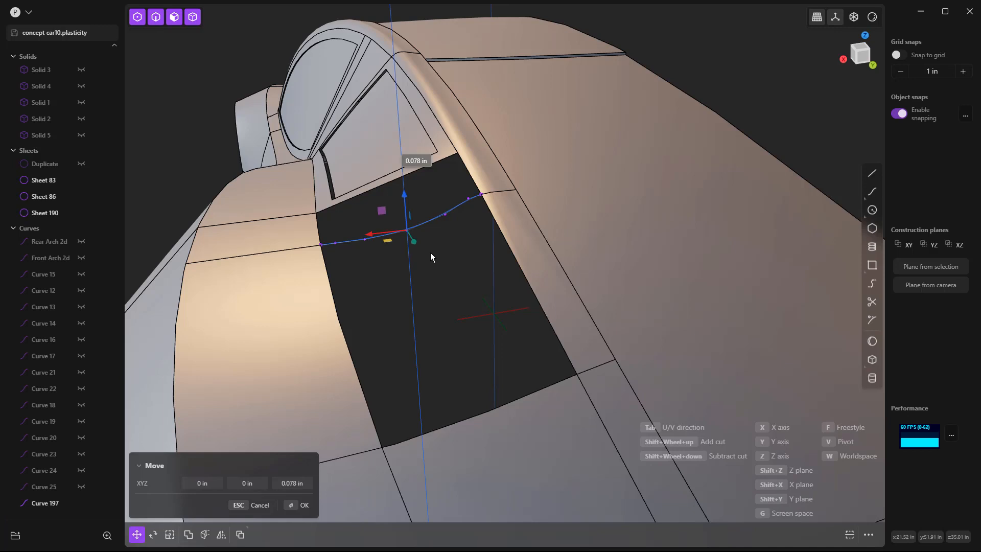
click(430, 227)
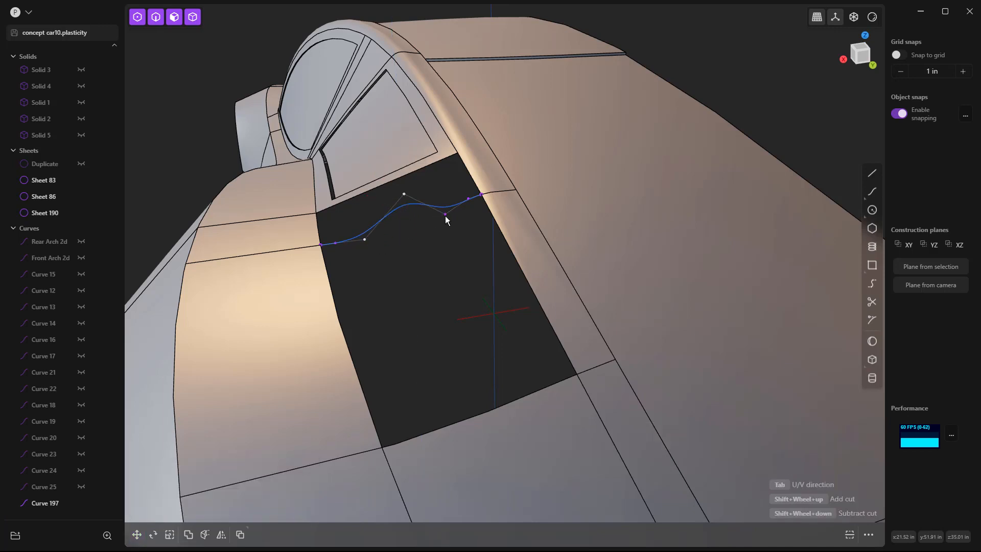
key(g)
key(z)
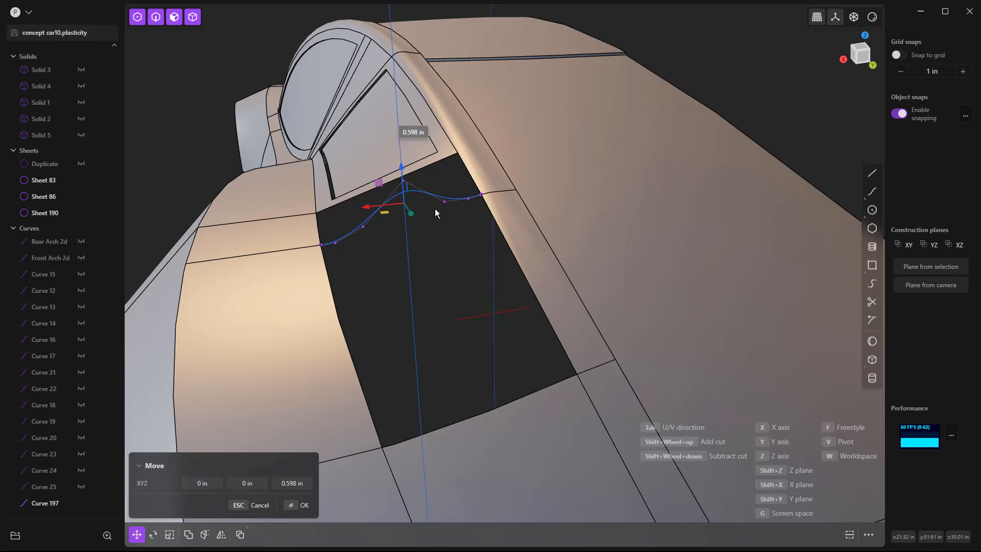
click(434, 212)
Step: Lower the curve's middle control point by about 1.04 in along Z
click(403, 181)
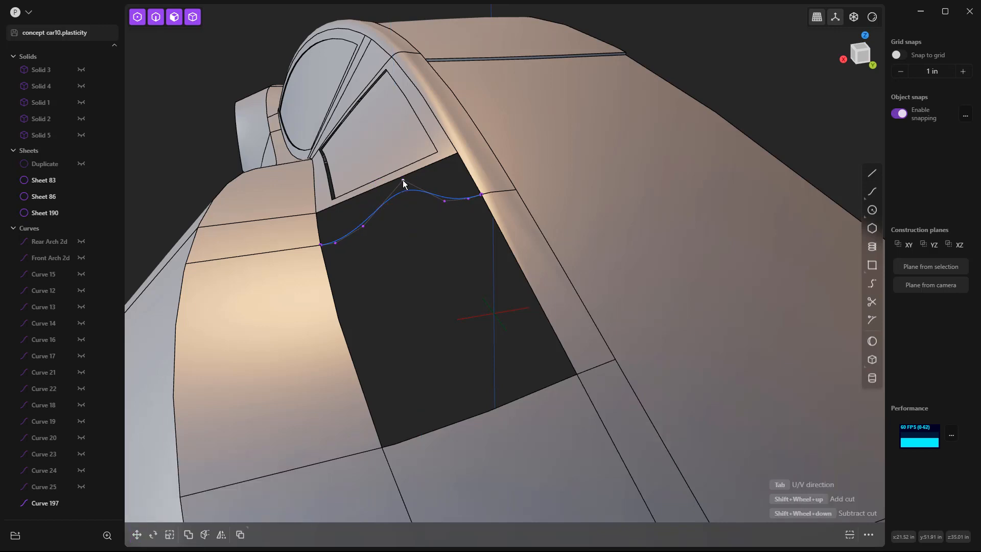
key(g)
key(z)
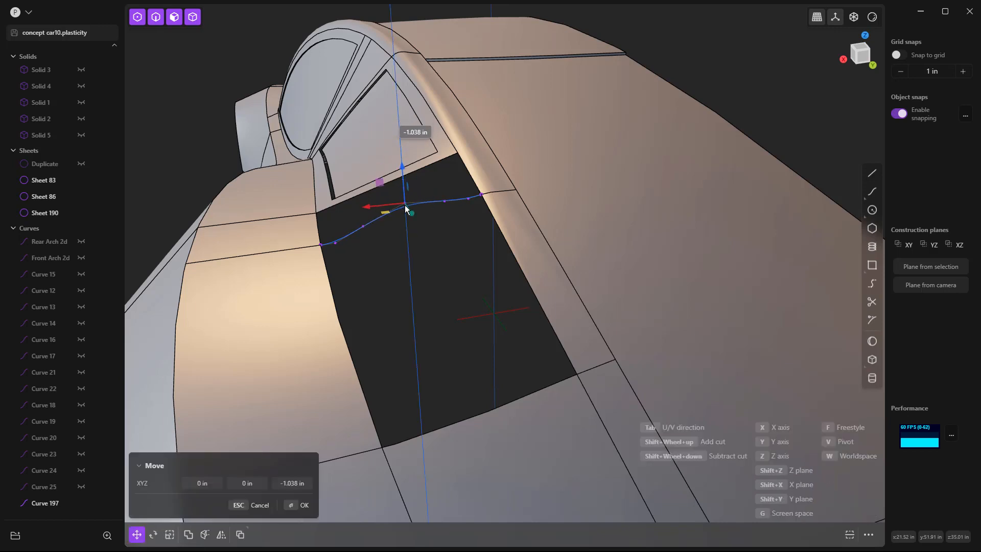
click(405, 206)
Step: Patch the rear part of the opening, bounded by three body edges and the bridge curve, with G1 continuity on the three edges
middle_drag(401, 274, 441, 258)
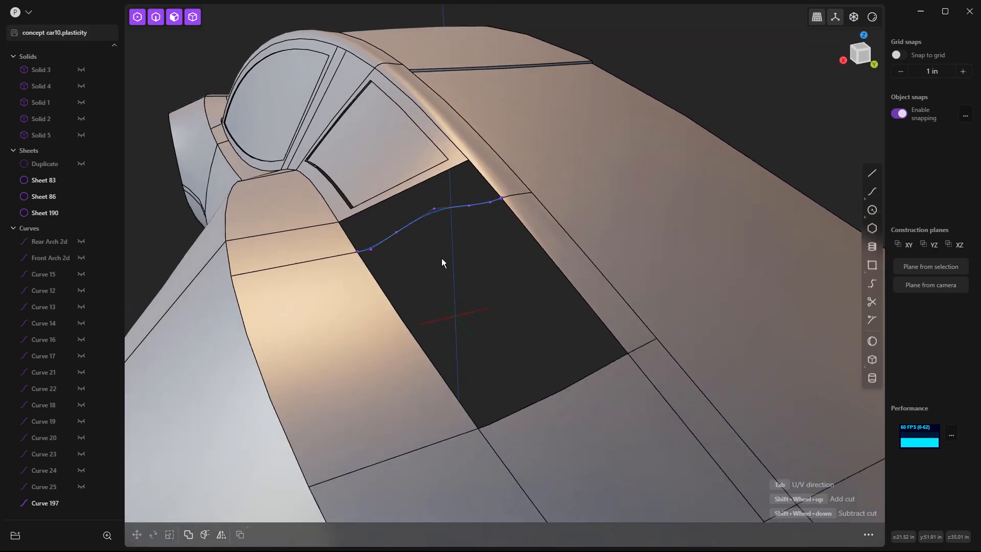
key(2)
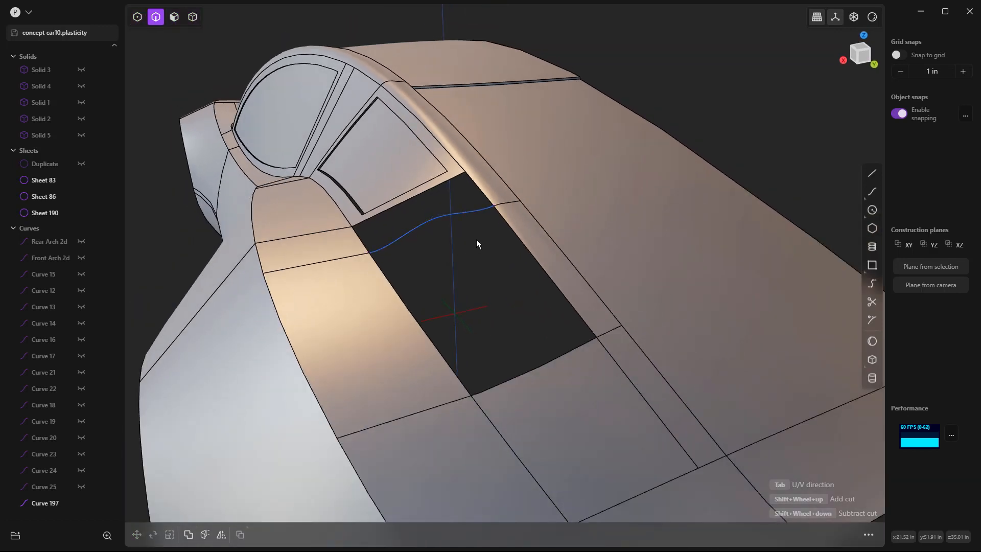
click(512, 228)
shift+click(568, 348)
shift+click(421, 325)
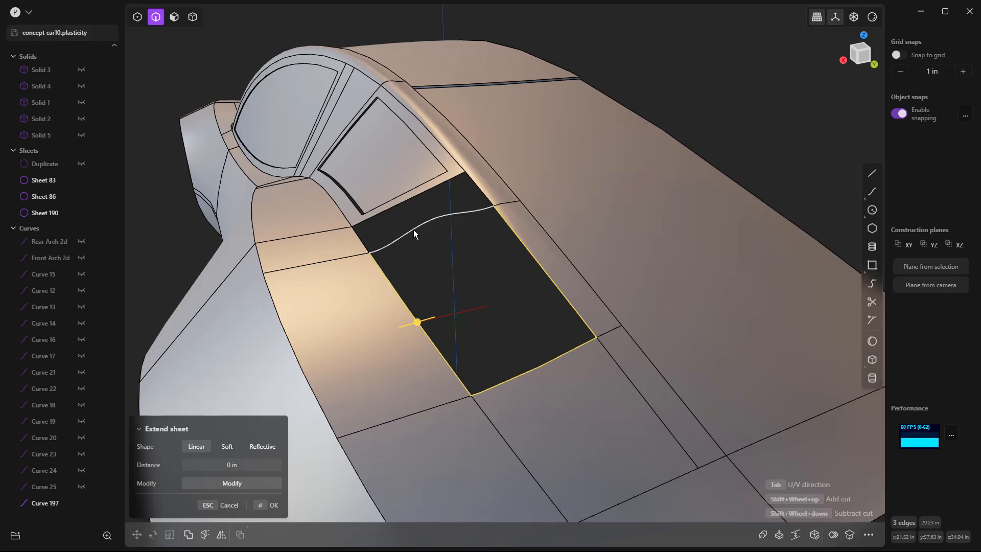
shift+click(415, 231)
right_click(415, 231)
text(pat)
key(Return)
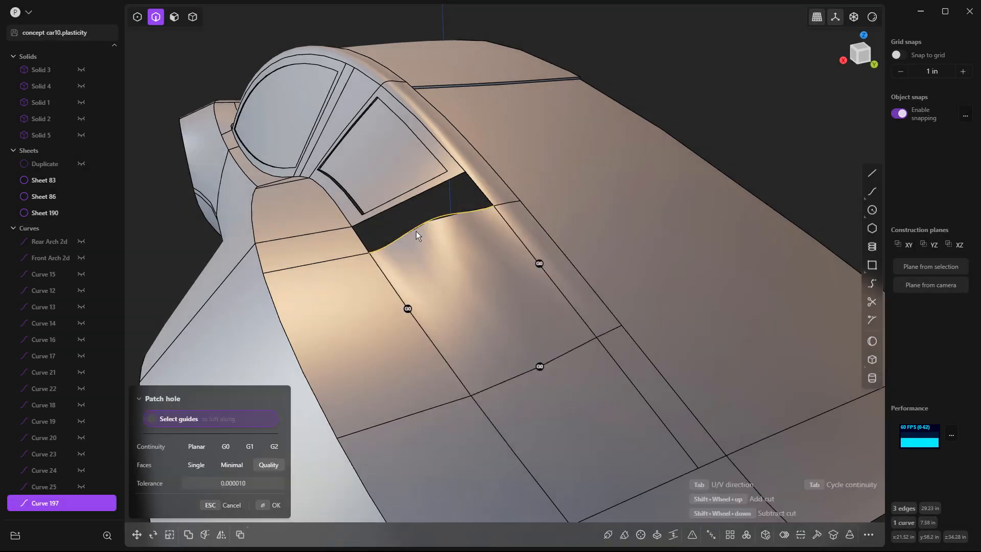
click(539, 263)
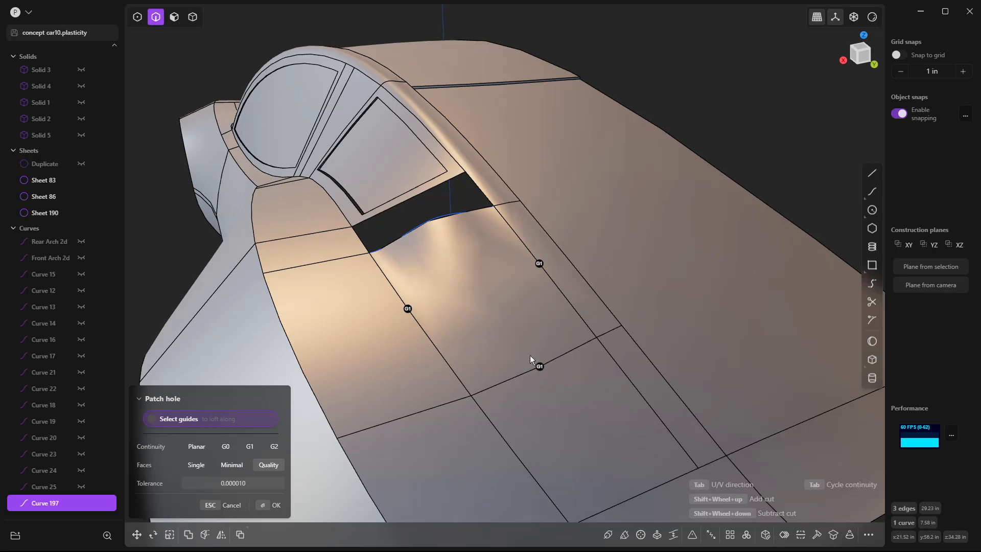
middle_drag(654, 149, 423, 291)
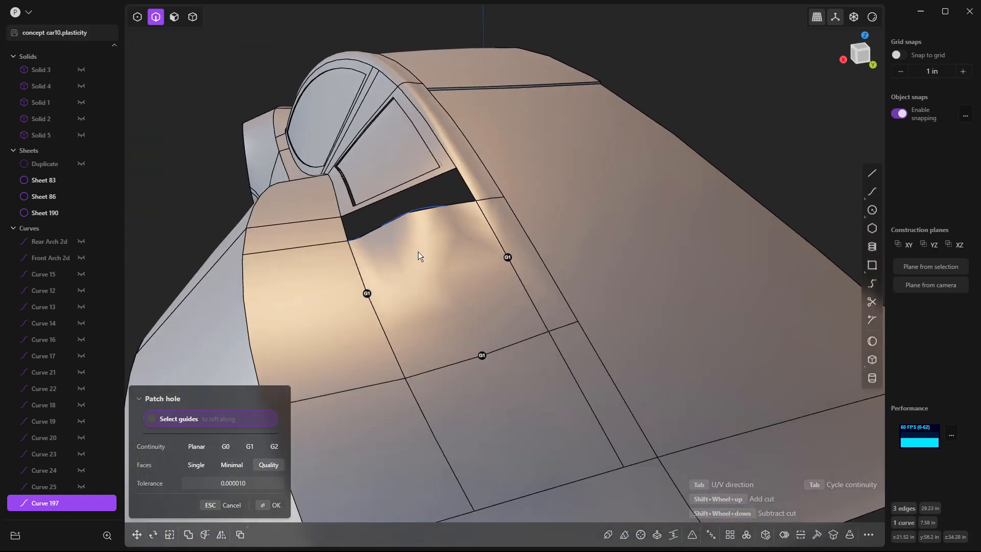
scroll(427, 226, up, 3)
key(Return)
Step: Delete the bridge curve along the front edge of the new patch
click(436, 186)
click(425, 198)
key(Delete)
Step: Bridge the upper rail edge and the lower panel edge across the remaining opening, with T values 0.00 and 1.00
middle_drag(425, 204, 582, 275)
scroll(692, 178, up, 5)
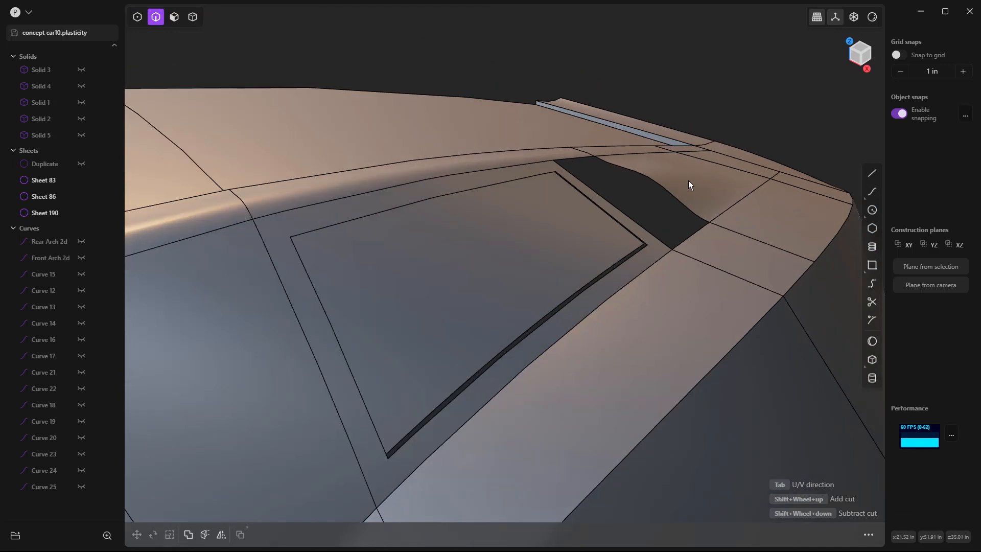
middle_drag(699, 194, 646, 200)
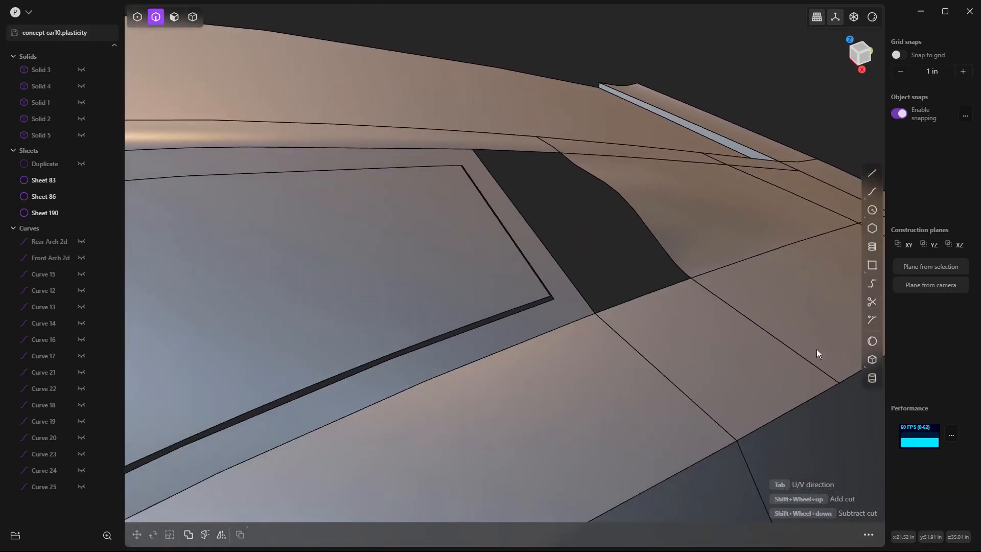
click(872, 284)
scroll(556, 150, up, 2)
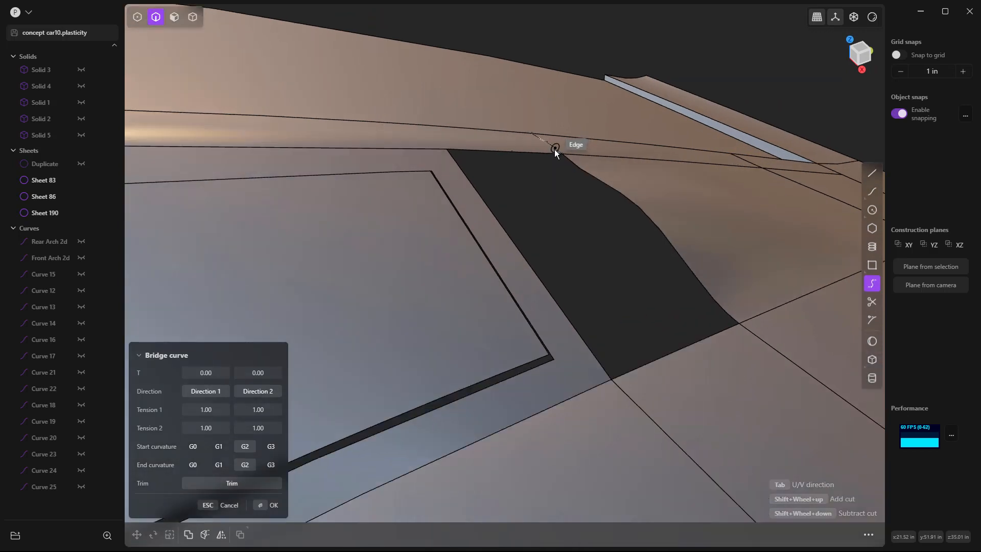
click(558, 151)
click(745, 337)
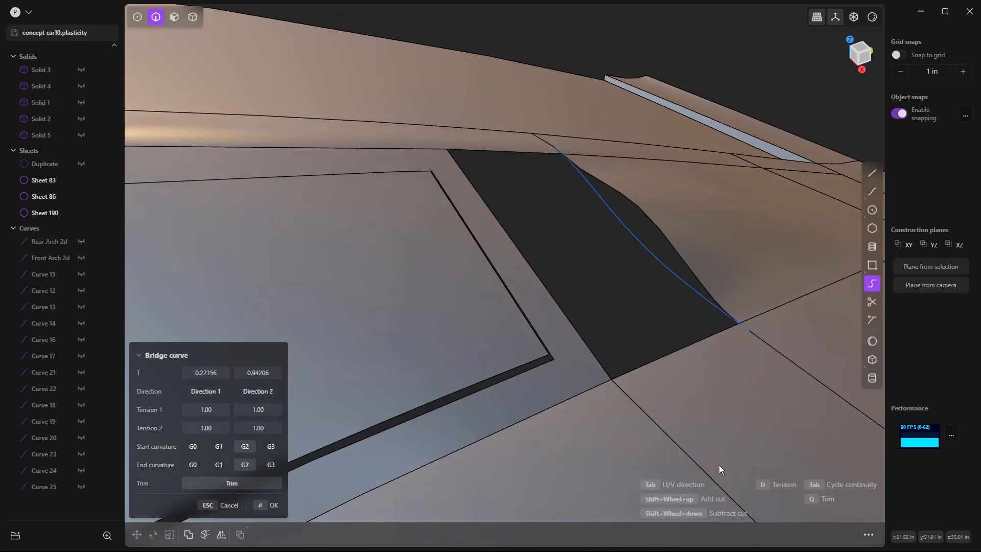
click(206, 372)
text(0.08)
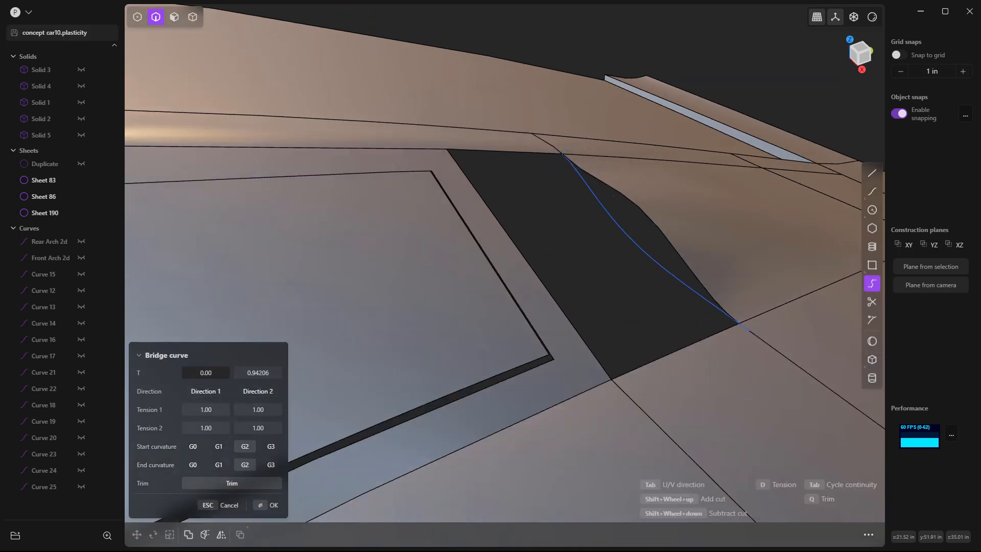
click(259, 374)
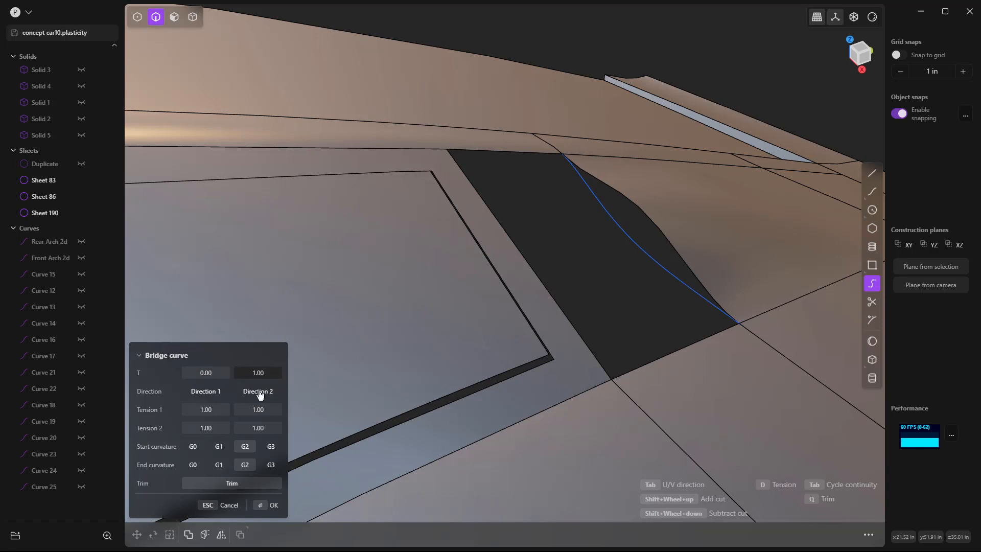
Step: Try G1 curvature at both ends of the bridge curve, then finish the curve with G2 at both ends
click(219, 446)
click(220, 465)
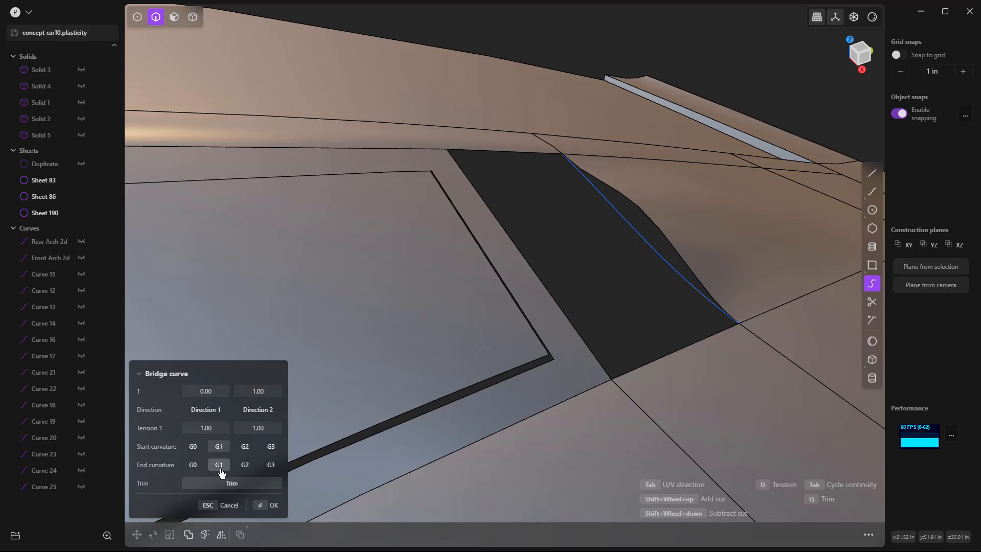
click(244, 447)
click(245, 464)
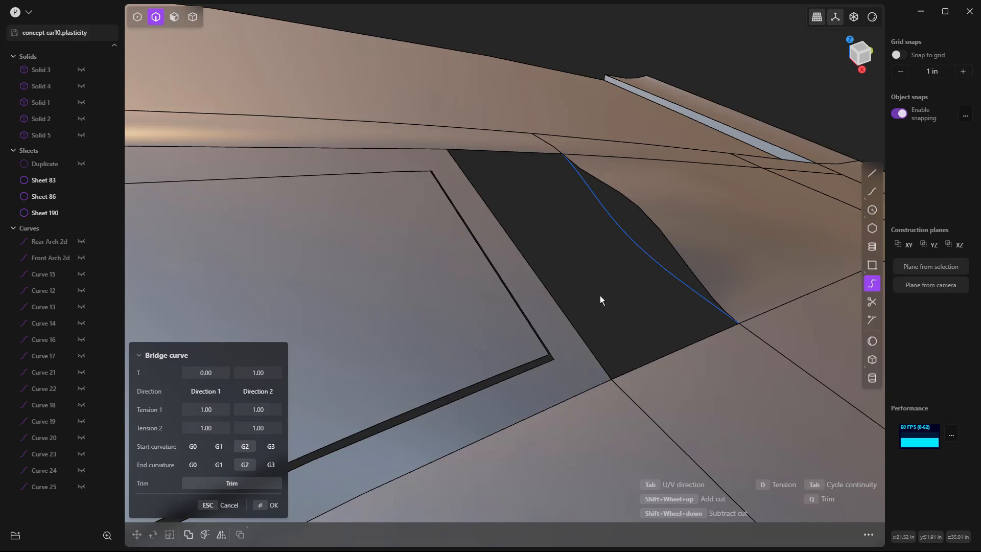
key(Return)
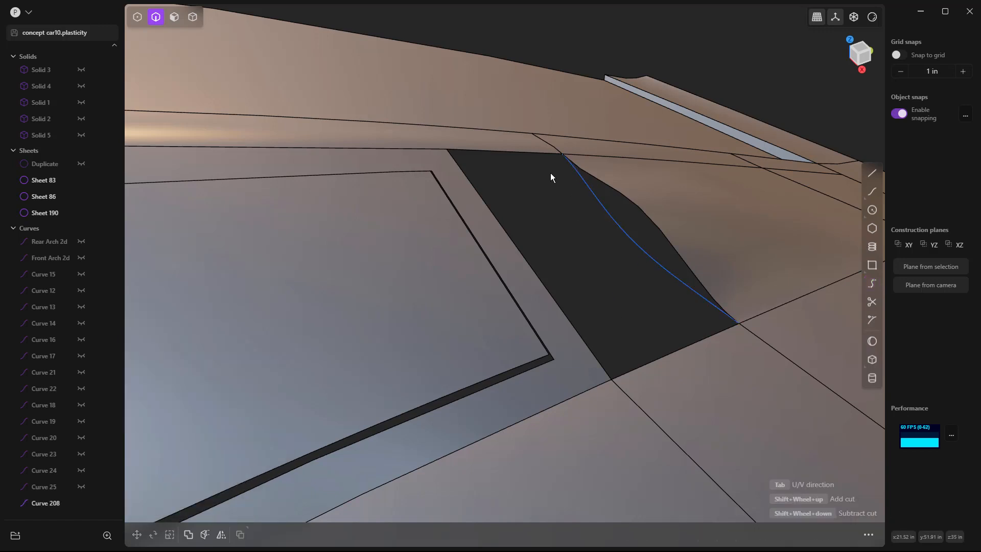
Step: Patch the remaining opening behind the rear side window, using its three body edges and the new bridge curve
click(525, 152)
click(459, 166)
click(642, 363)
shift+click(678, 280)
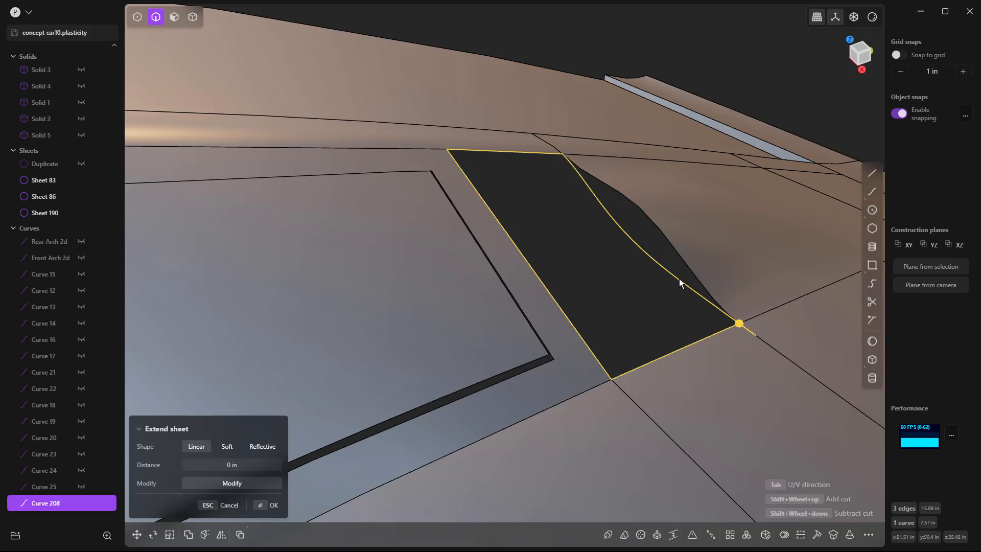
text(fpat)
key(Return)
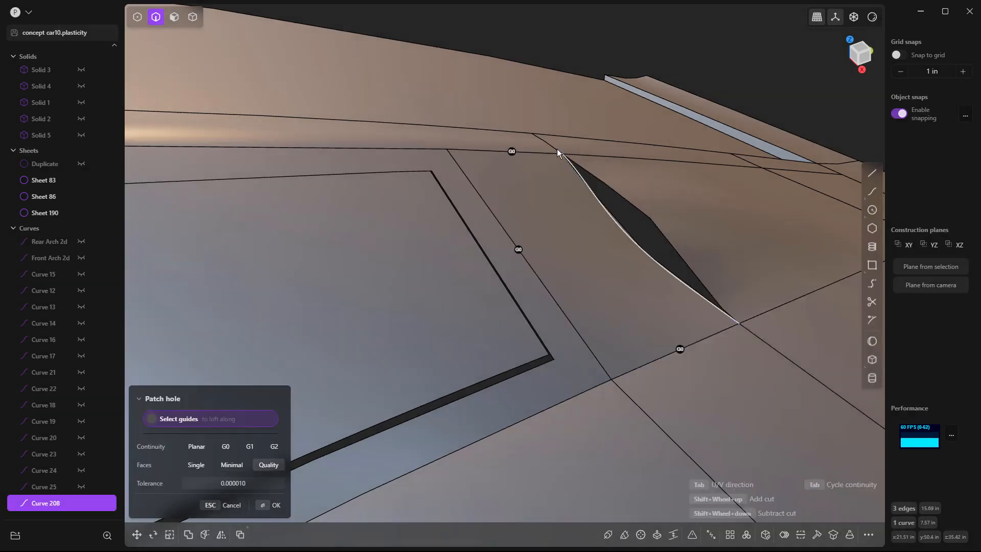
Step: Give the patch G1 continuity with the adjoining body surfaces, and delete the bridge curve
click(511, 151)
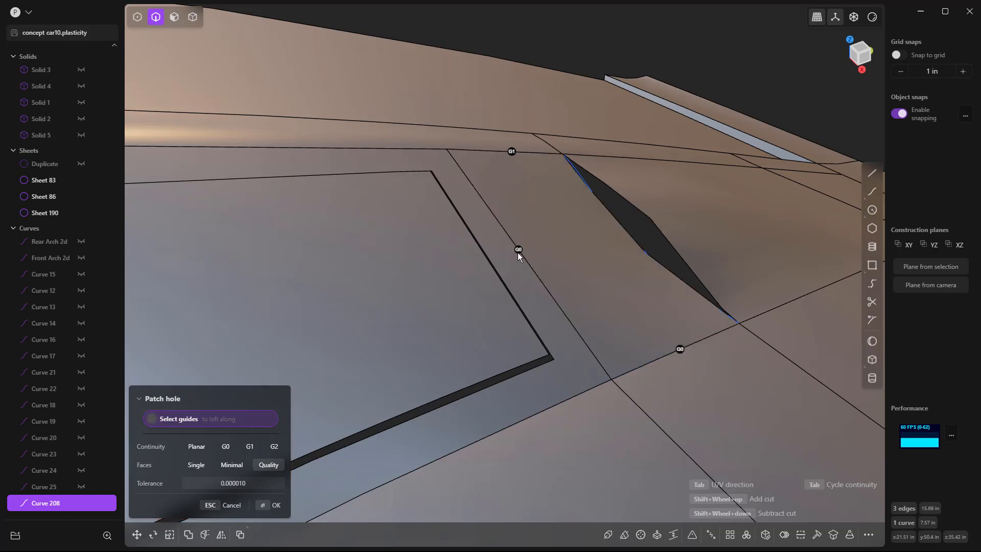
middle_drag(581, 280, 492, 360)
middle_drag(598, 332, 605, 257)
key(Escape)
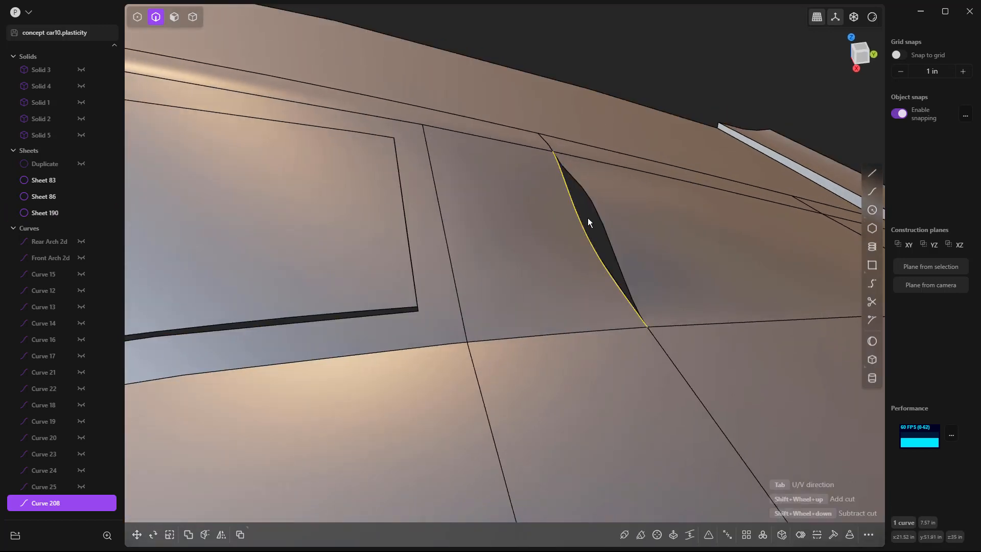
key(Delete)
scroll(583, 216, down, 10)
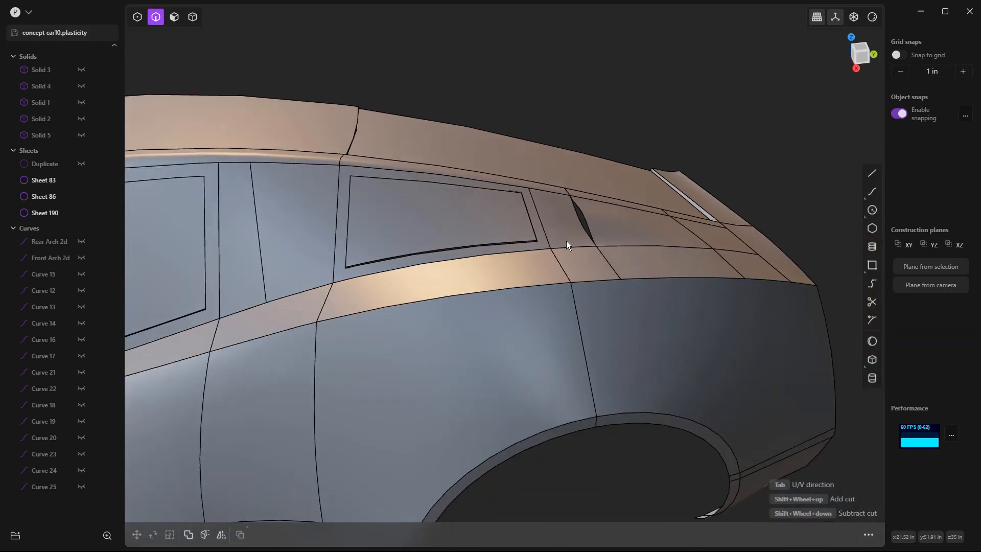
middle_drag(623, 316, 647, 335)
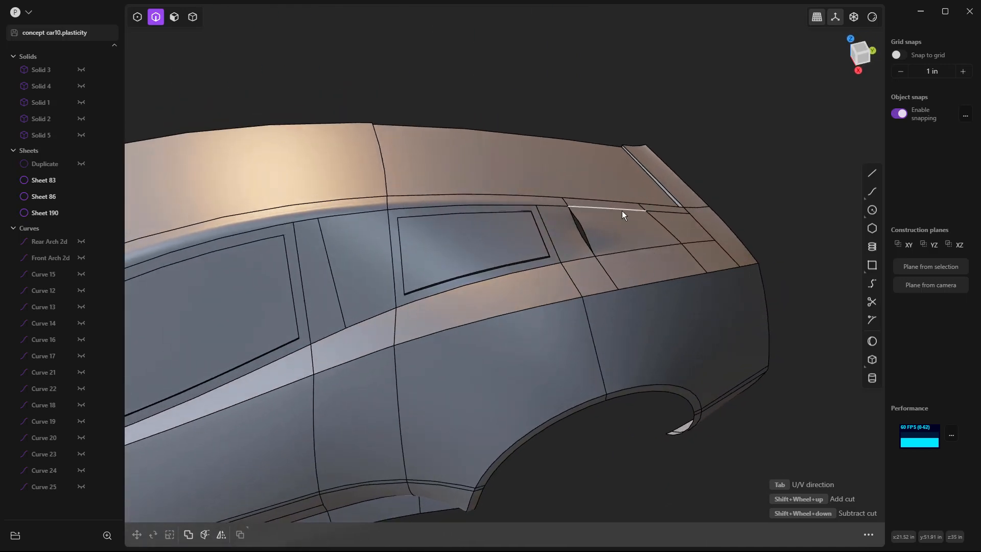
Step: Mirror all three visible sheets of the half car body across the car's lengthwise centre plane
key(5)
scroll(643, 224, down, 3)
click(631, 238)
scroll(627, 243, down, 2)
click(425, 273)
click(696, 267)
middle_drag(696, 267, 143, 503)
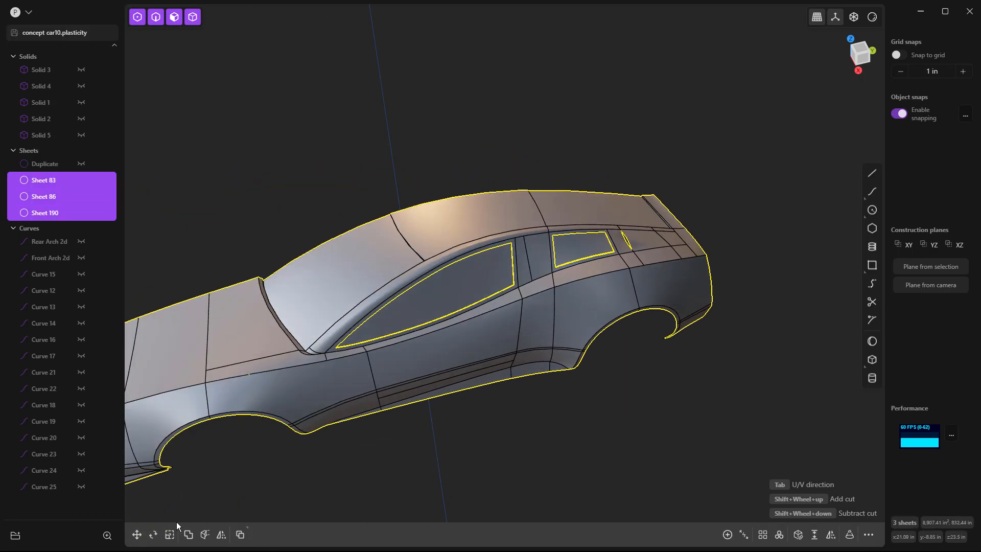
click(221, 534)
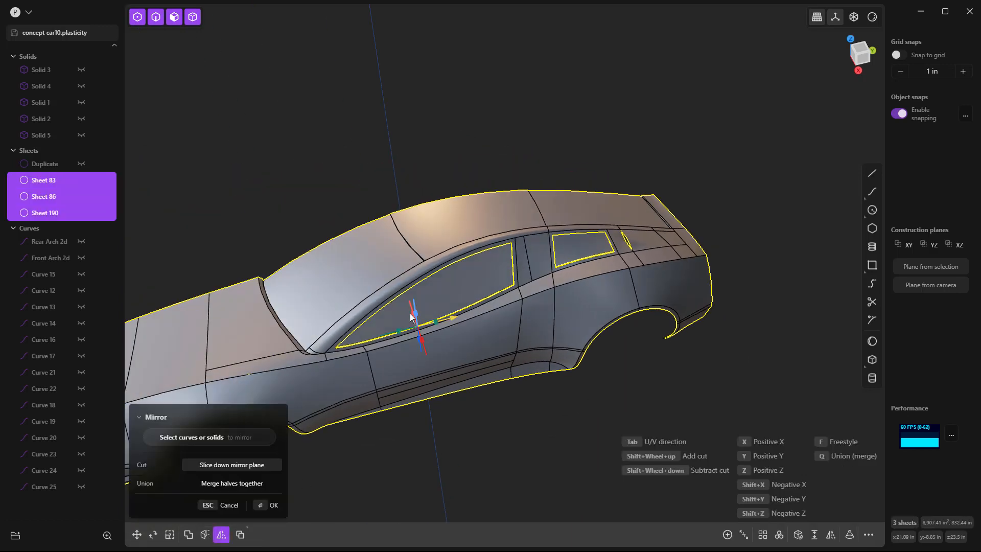
middle_drag(412, 345, 438, 376)
click(405, 332)
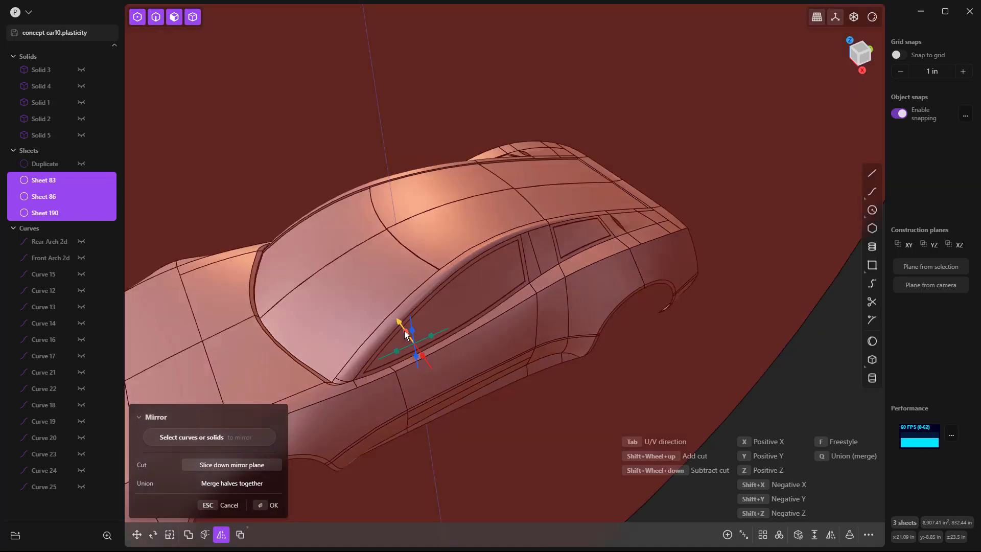
middle_drag(405, 335, 603, 234)
key(Return)
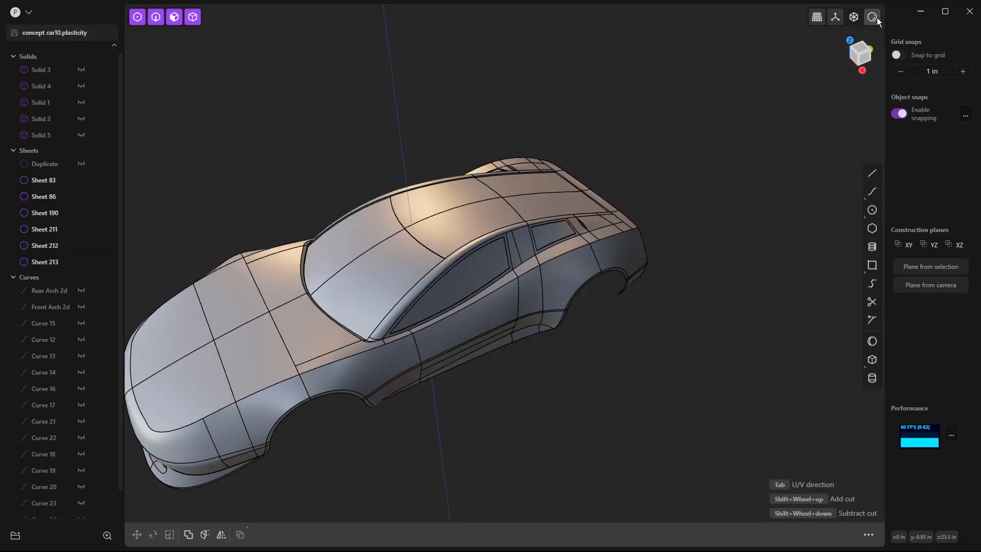
Step: Hide the surface edges and shade the full car with the glossy red material
mouse_move(875, 18)
click(829, 128)
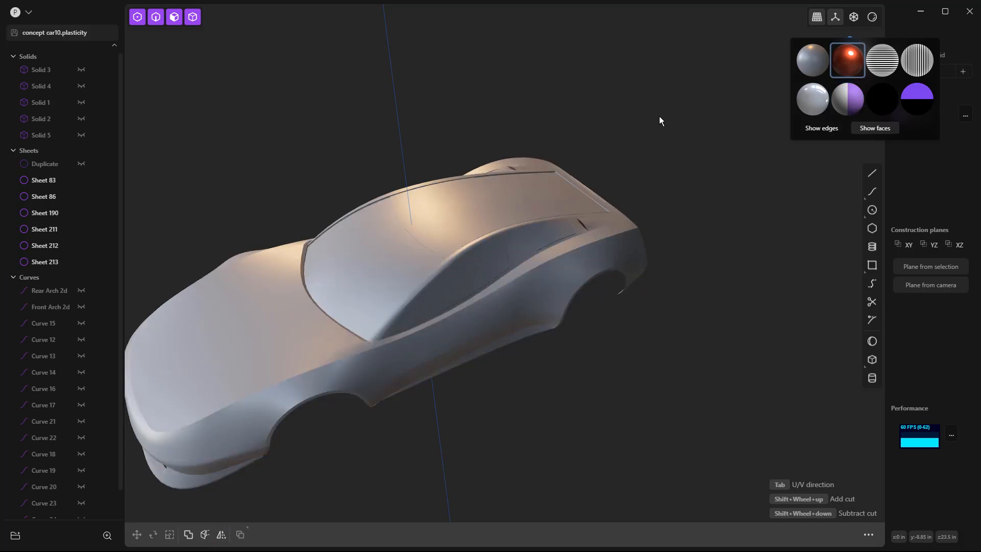
scroll(685, 114, down, 5)
middle_drag(658, 240, 709, 243)
scroll(500, 197, up, 2)
scroll(502, 189, up, 6)
Step: Examine the reflections over the tail, windshield, side windows and rear quarter from several angles
middle_drag(505, 188, 401, 174)
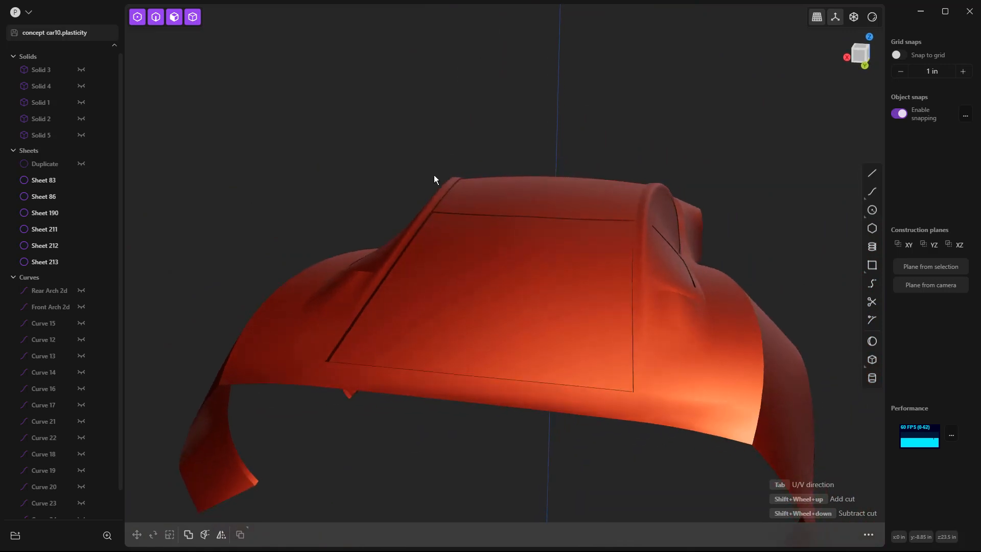
middle_drag(461, 225, 664, 209)
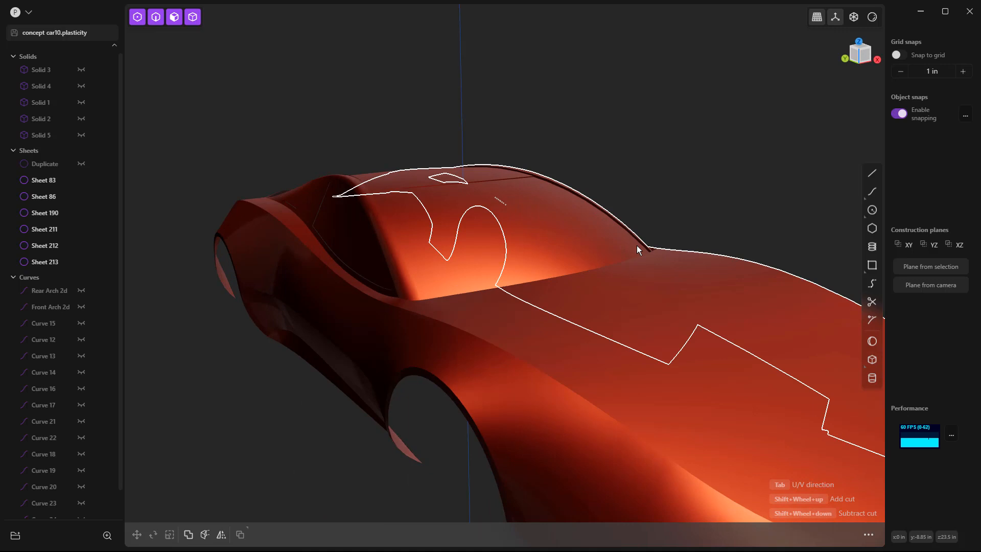
middle_drag(639, 252, 524, 237)
click(538, 234)
click(685, 207)
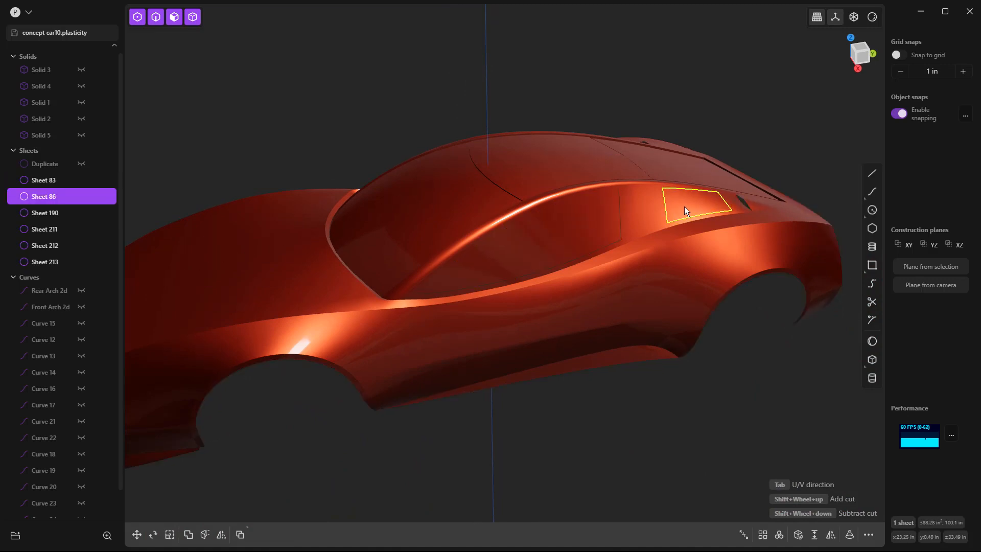
scroll(765, 198, up, 5)
scroll(765, 200, up, 5)
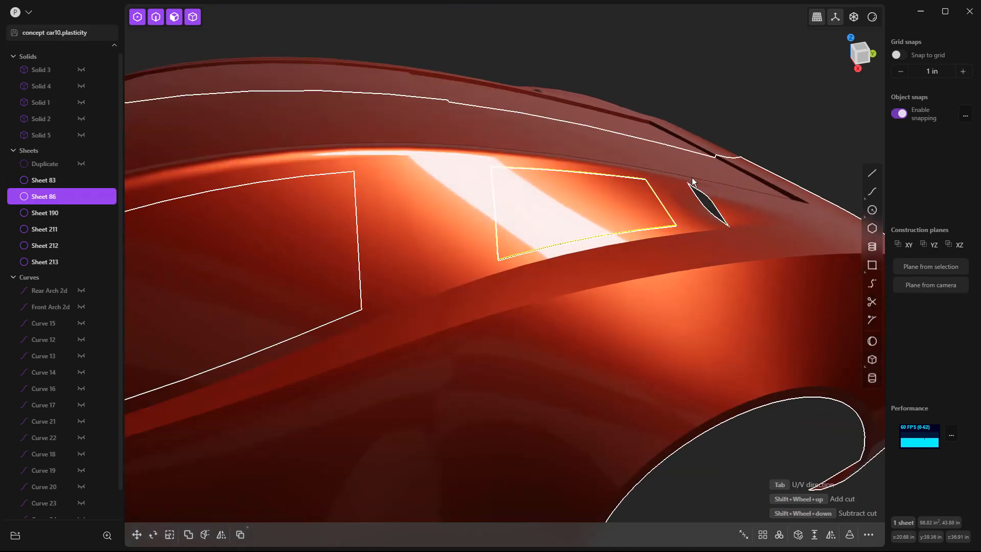
middle_drag(740, 241, 727, 373)
scroll(727, 373, down, 10)
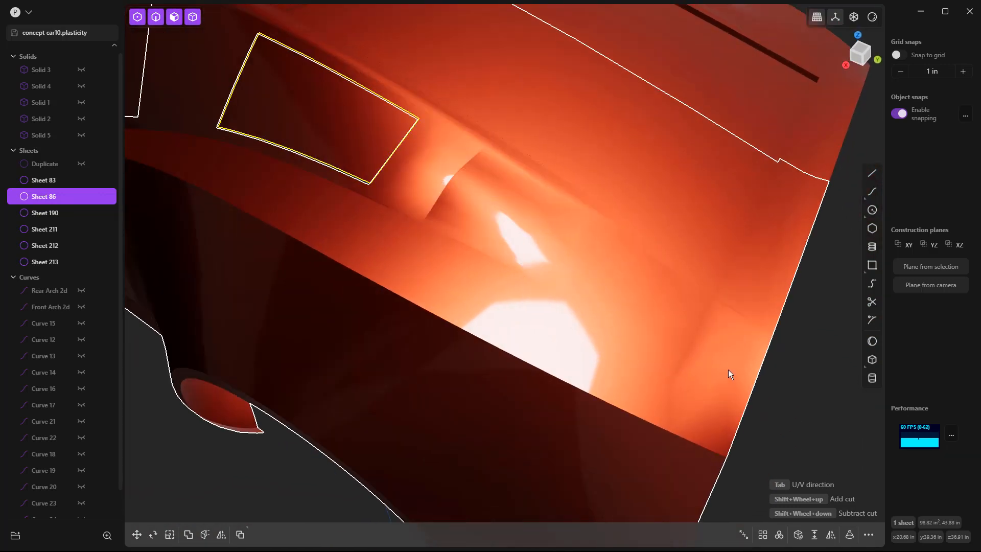
Step: Switch the model's shading to plain white and clear the selection
click(872, 17)
click(841, 100)
scroll(573, 124, down, 3)
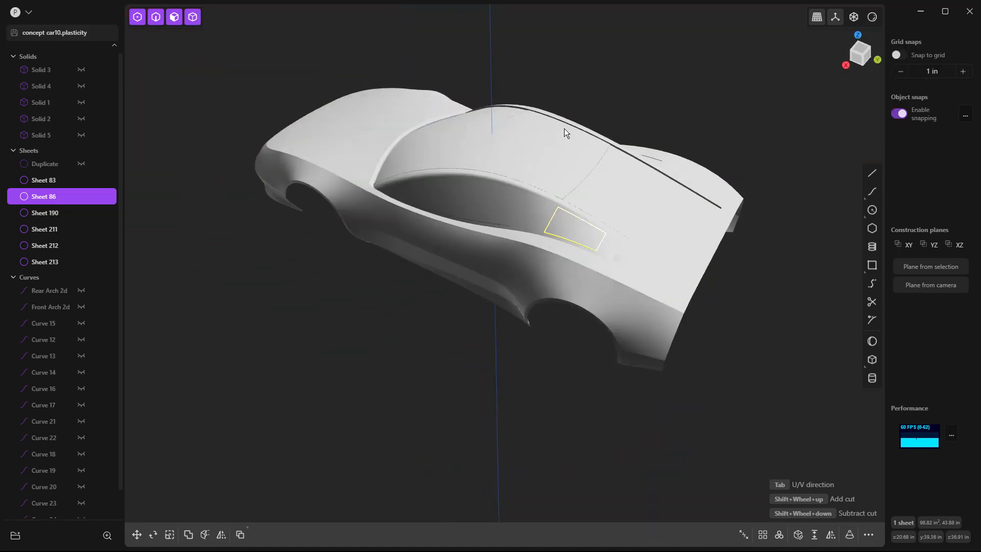
click(475, 309)
Step: Check the white-shaded car from the front and side, ending in the Right view
middle_drag(475, 308, 632, 331)
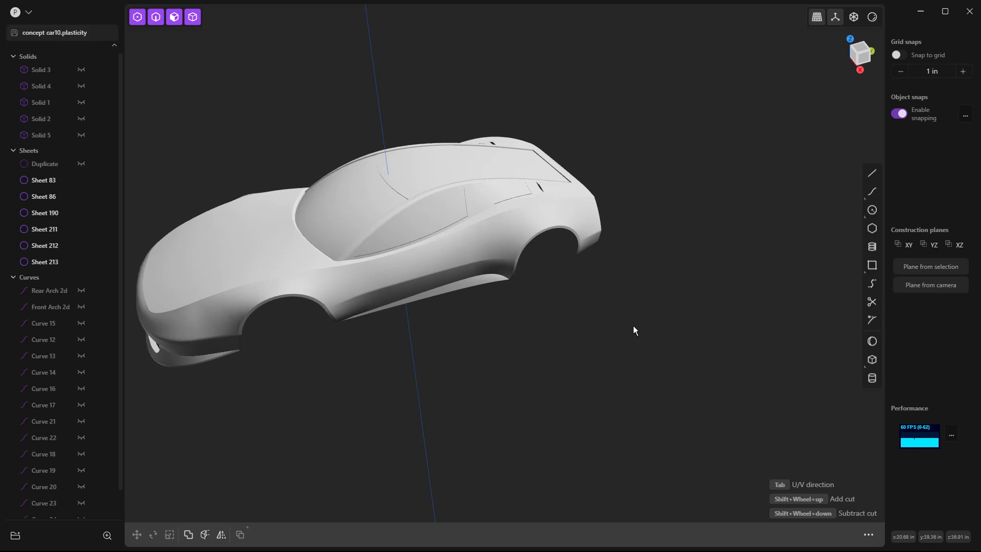
mouse_move(624, 328)
middle_down()
mouse_move(641, 313)
mouse_move(512, 357)
mouse_move(585, 314)
mouse_move(635, 314)
middle_up()
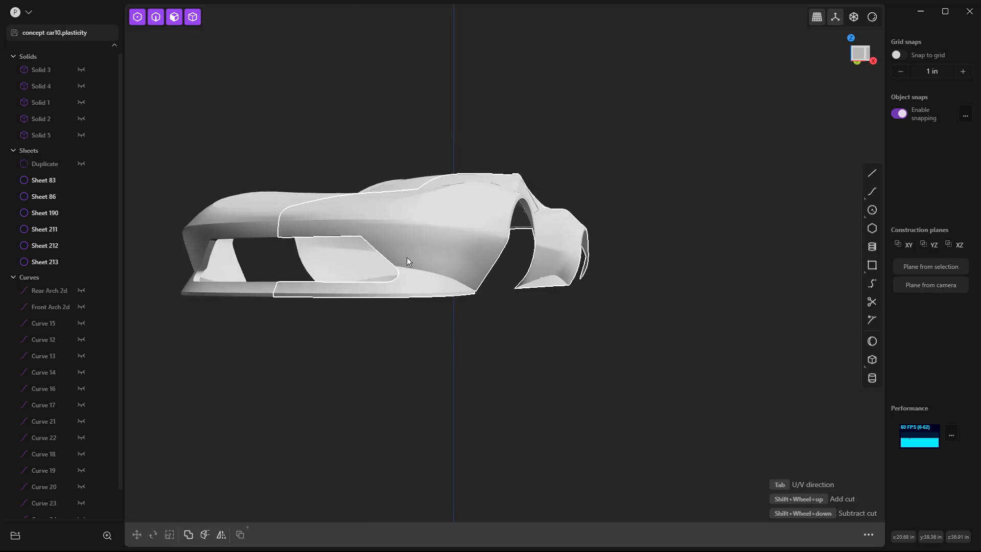
middle_drag(414, 256, 346, 265)
key(KP_3)
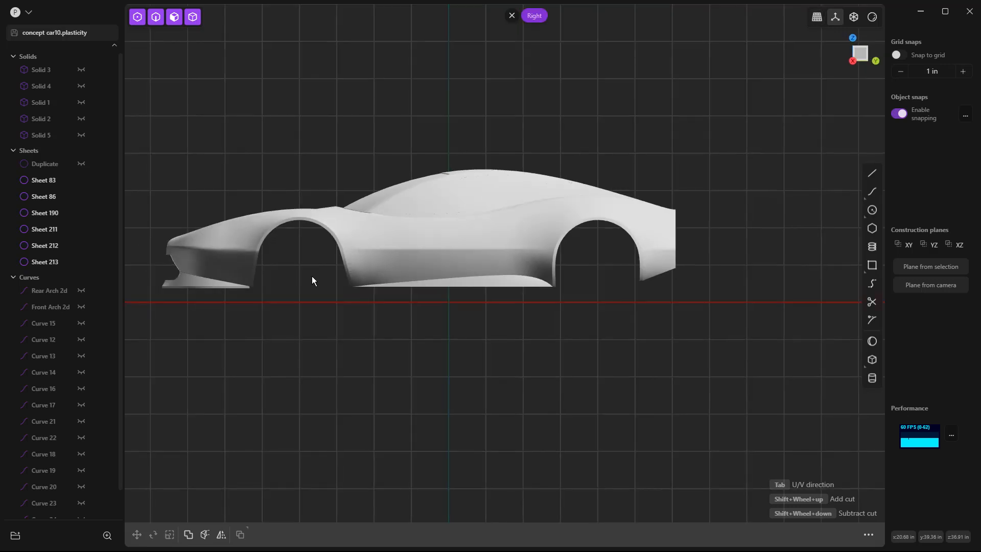
Step: Select the upper nose surface beside the hood and show the model's surface edges
scroll(170, 221, up, 10)
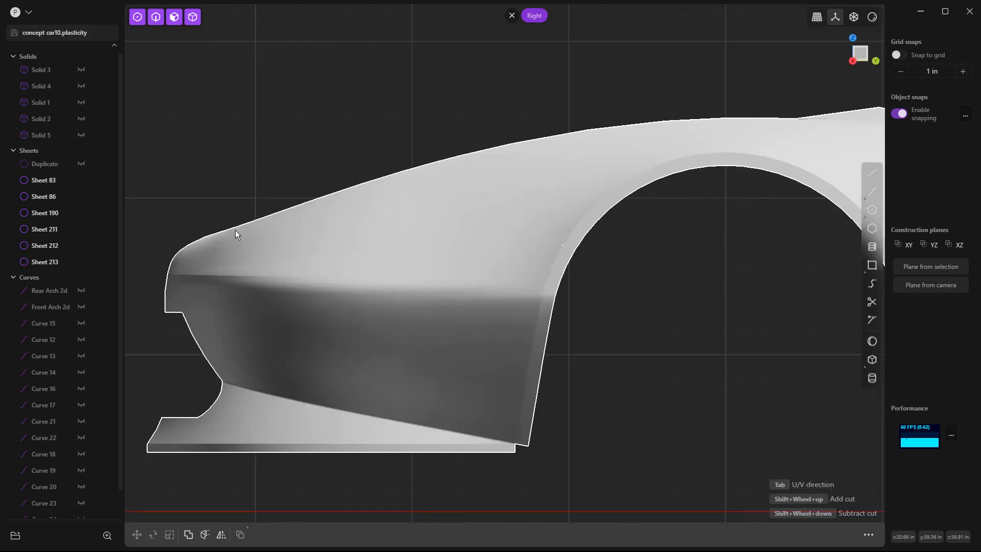
click(194, 251)
click(201, 251)
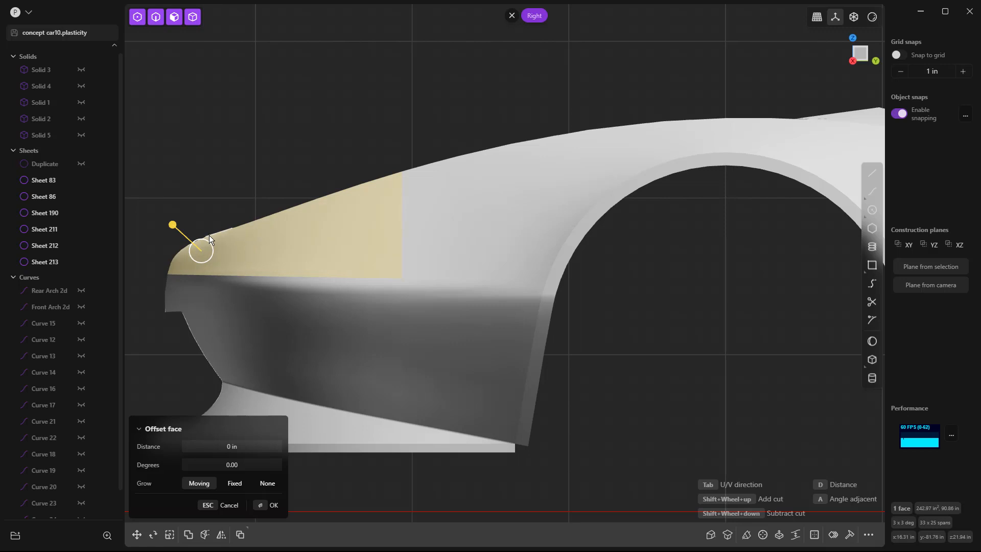
middle_drag(287, 130, 353, 156)
click(871, 18)
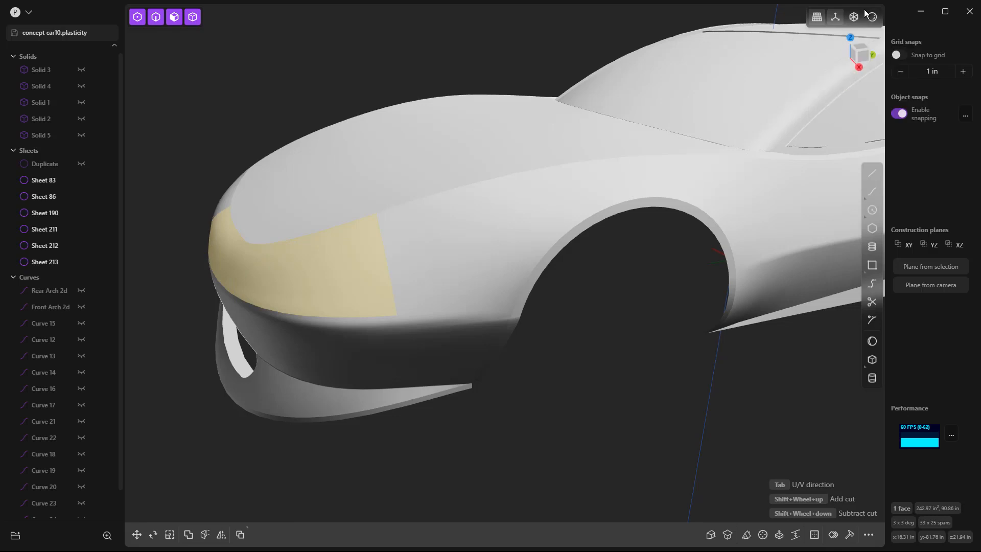
mouse_move(870, 17)
click(821, 128)
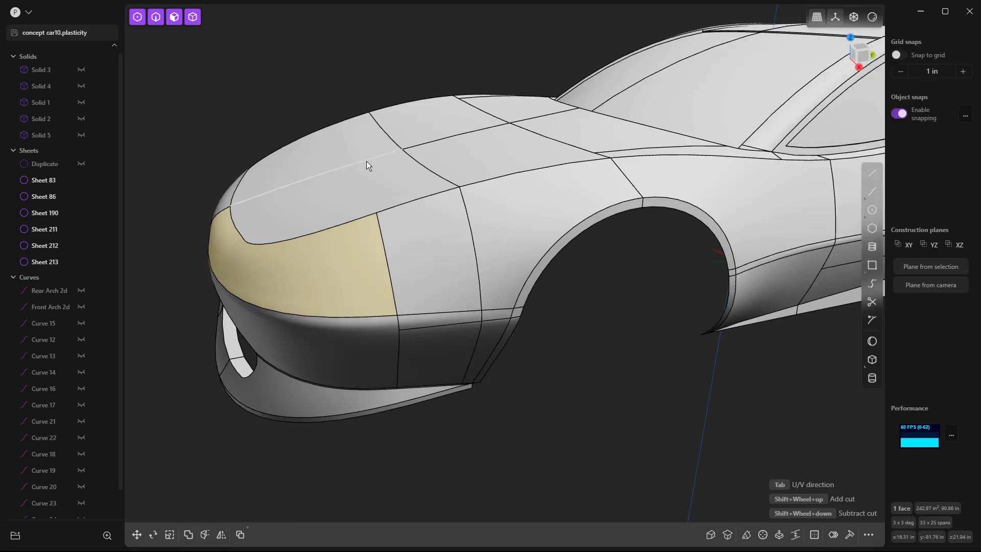
Step: Delete the mirrored half of the car and the nose surface between the hood and the front bumper
double_click(368, 130)
key(Delete)
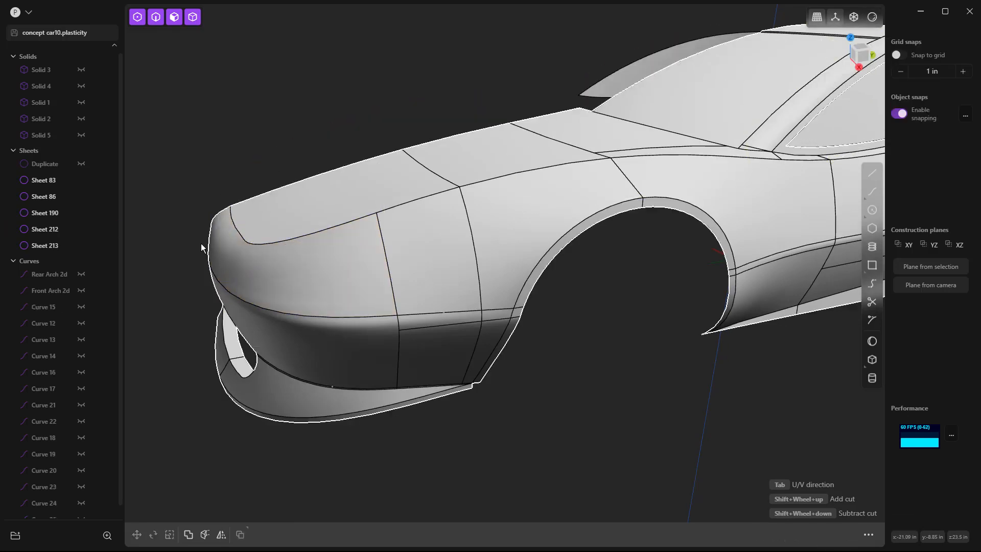
click(234, 250)
click(234, 250)
key(o)
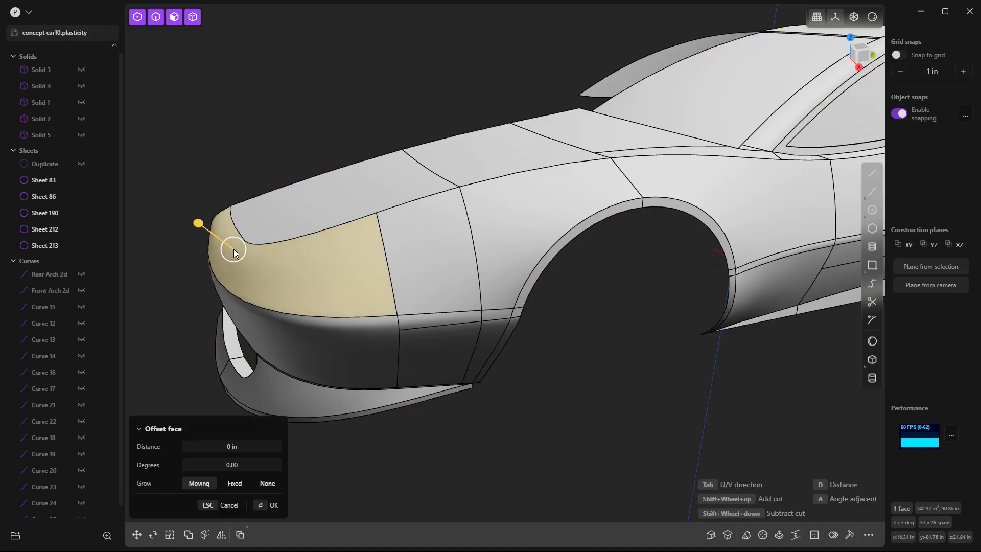
key(Delete)
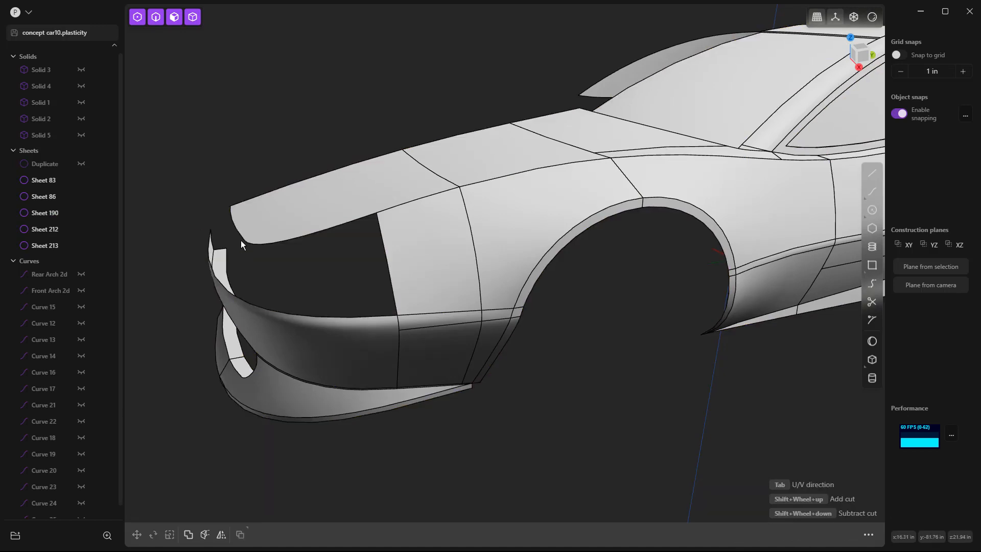
Step: Draw a straight line along the centre plane from the hood's front tip to the bumper's upper corner
middle_drag(237, 239, 282, 226)
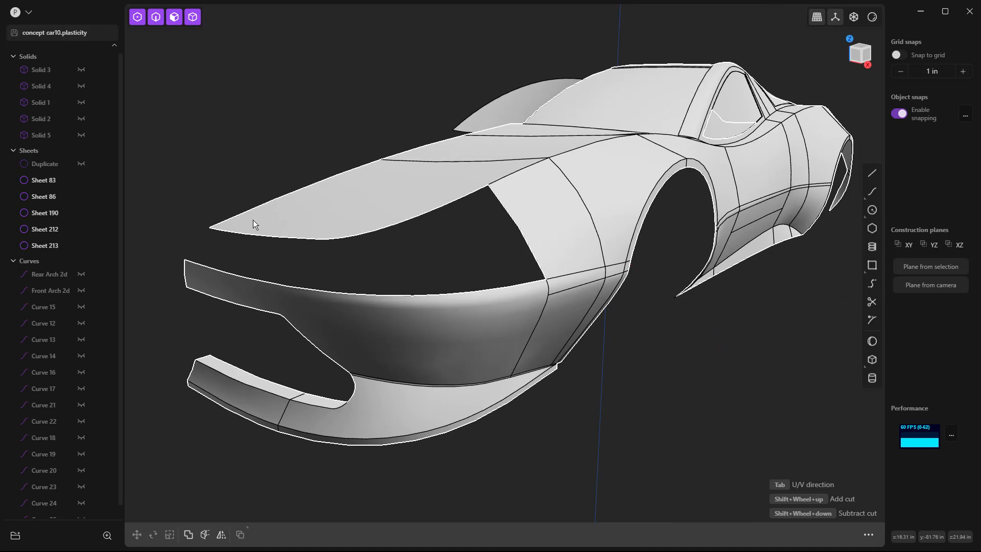
key(l)
key(Escape)
scroll(207, 230, up, 5)
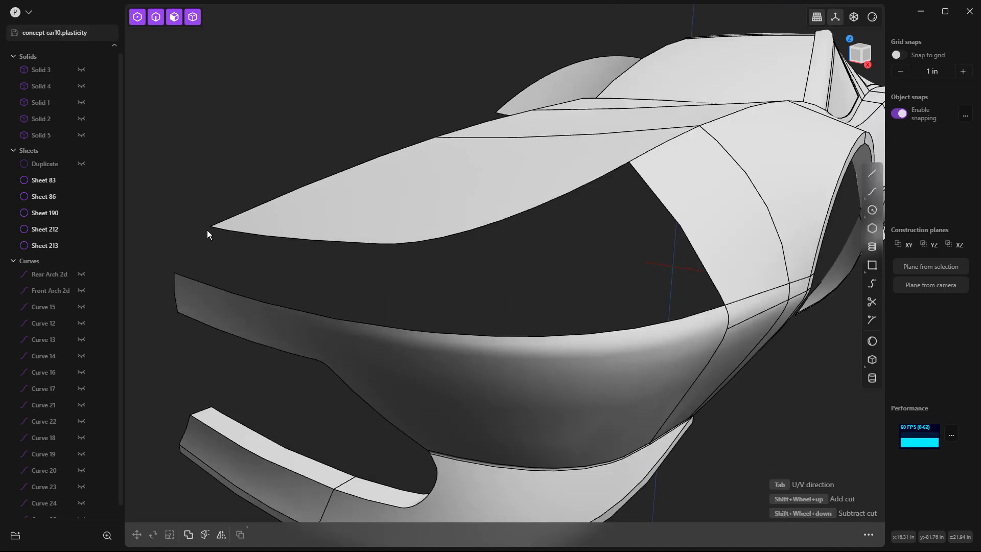
key(l)
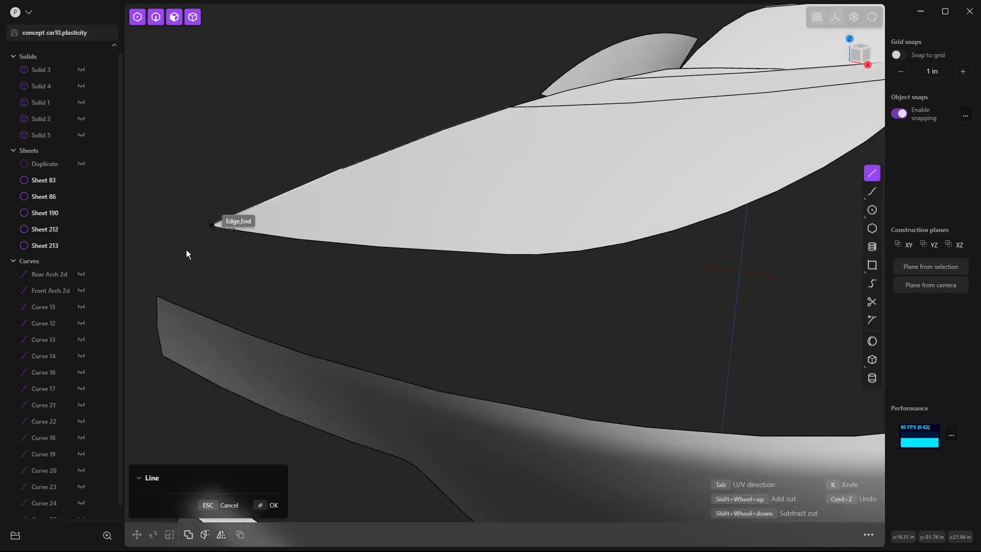
click(211, 224)
click(157, 295)
key(Return)
middle_drag(163, 231, 188, 204)
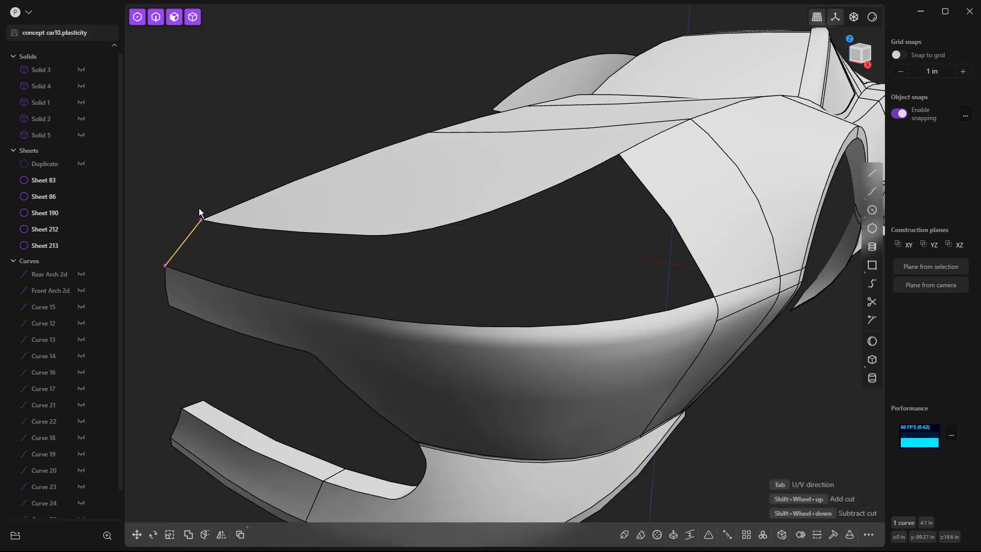
Step: Give the nose line two inner control points and move them outward in the Right view to bow the profile
key(KP_3)
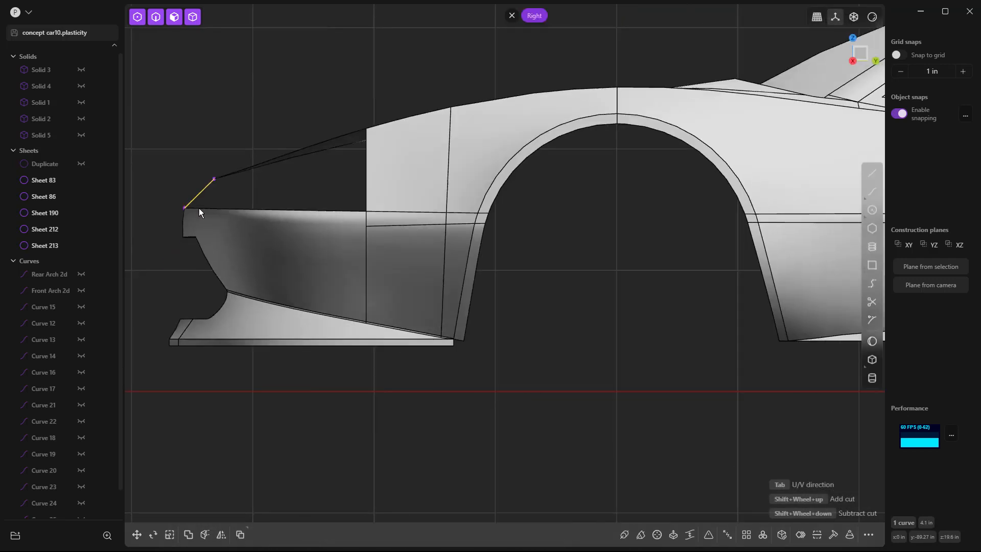
click(816, 534)
scroll(190, 181, up, 5)
key(Return)
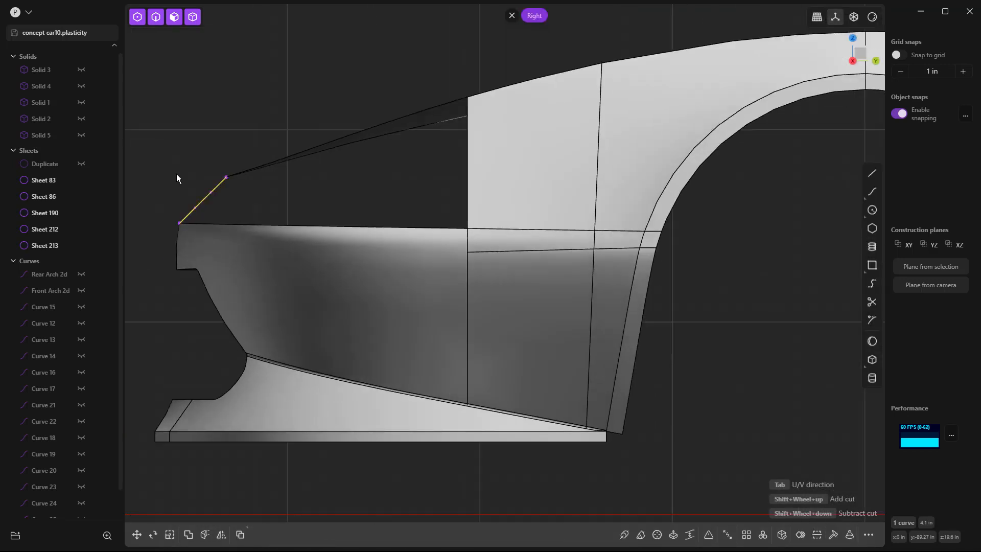
scroll(173, 166, up, 3)
drag(185, 174, 245, 234)
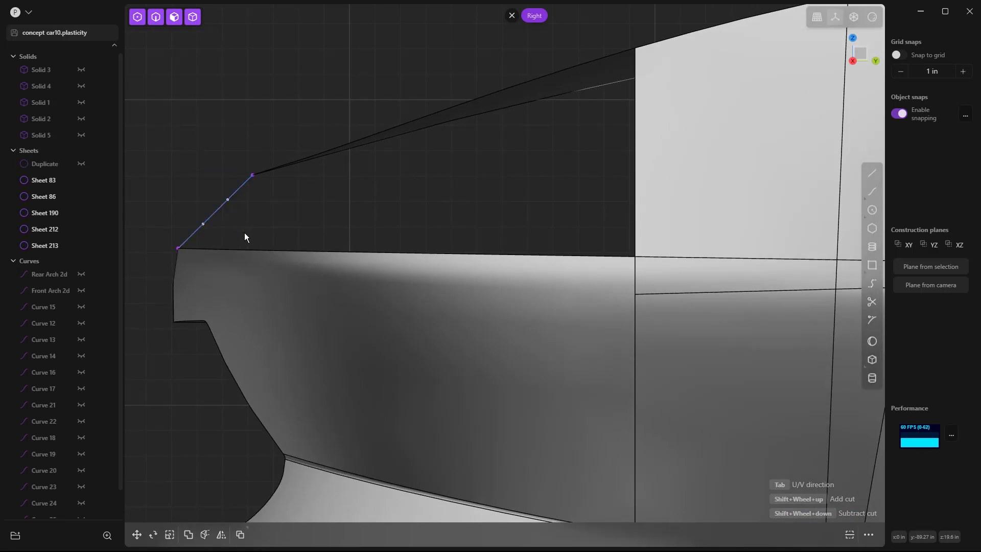
key(g)
click(241, 229)
Step: Extrude the bowed nose curve sideways across the centre plane into a narrow helper strip
middle_drag(299, 198, 270, 255)
click(266, 254)
click(265, 253)
key(e)
drag(216, 250, 174, 244)
right_click(290, 264)
click(269, 250)
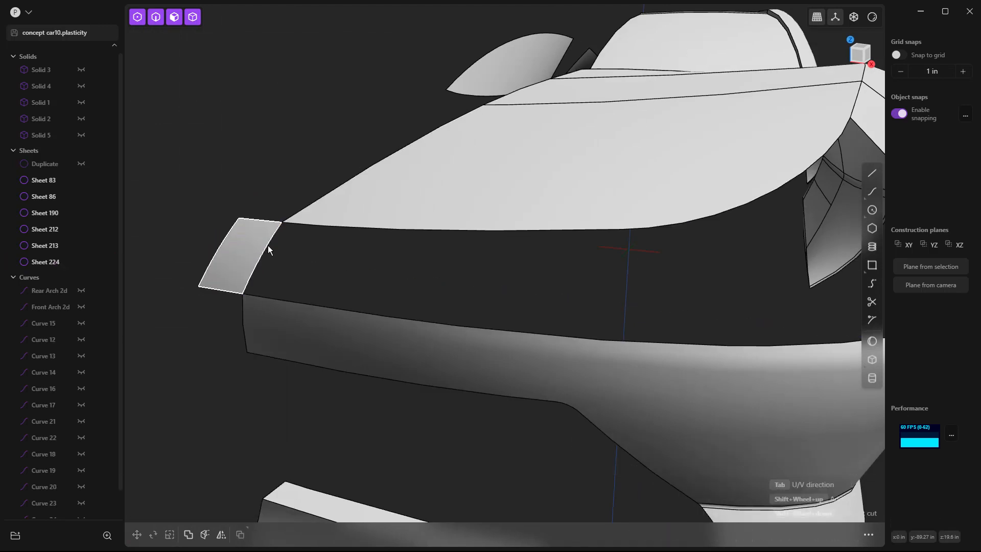
Step: Start a Loft between the fender's open front edge and the helper strip's edge with G1 continuity at both ends
scroll(263, 249, down, 5)
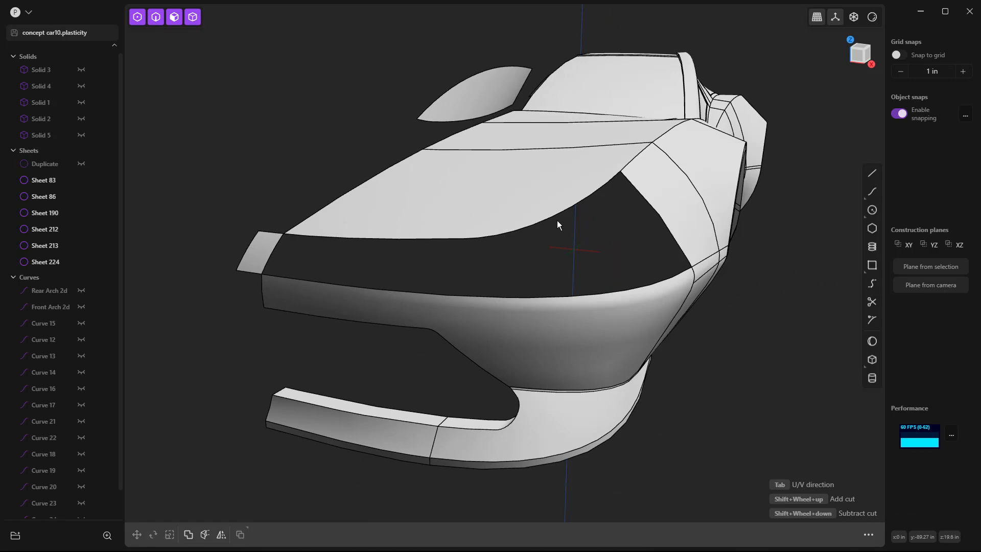
key(2)
click(634, 187)
key(e)
click(282, 242)
key(l)
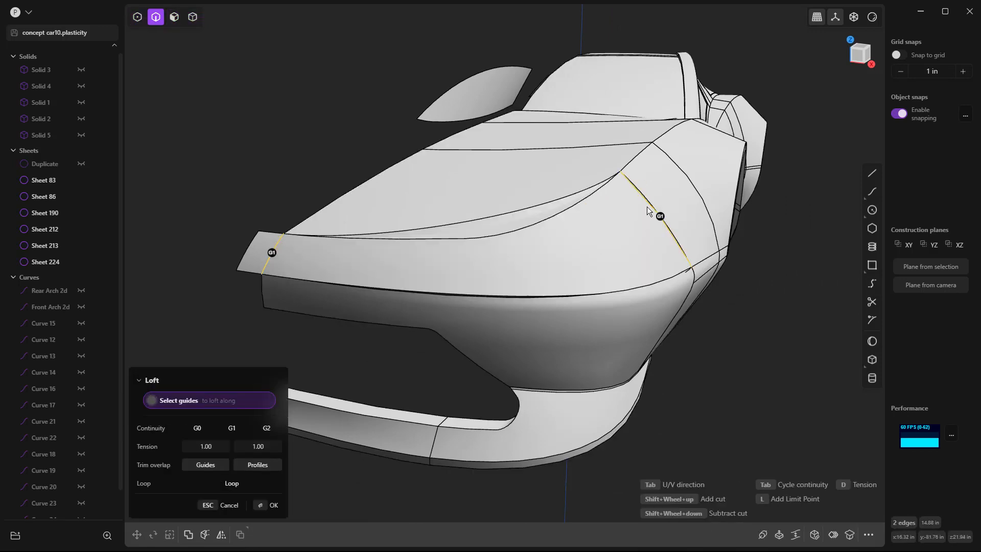
Step: Add the hood edge and the bumper's upper edge as loft guides with G0 continuity and finish the nose surface
click(606, 187)
click(464, 238)
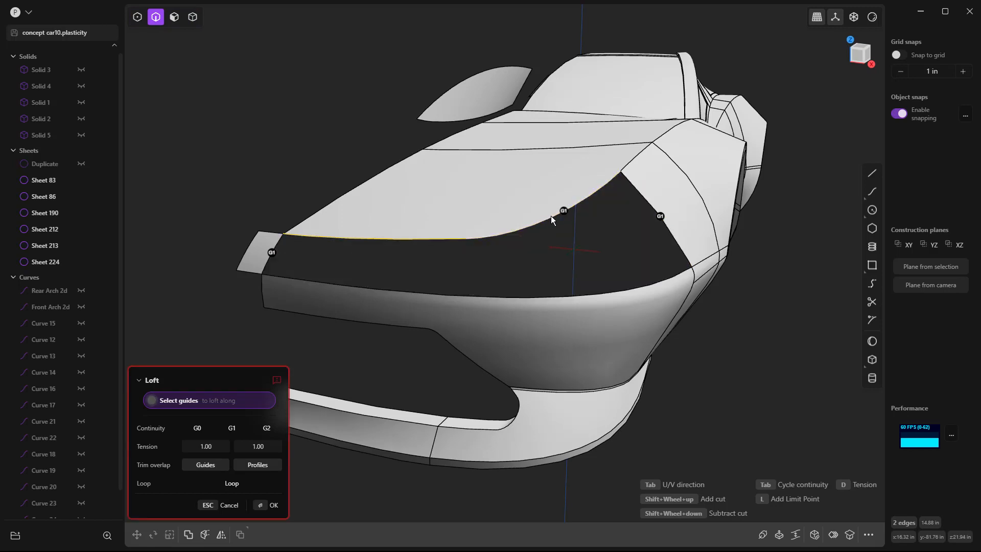
click(564, 211)
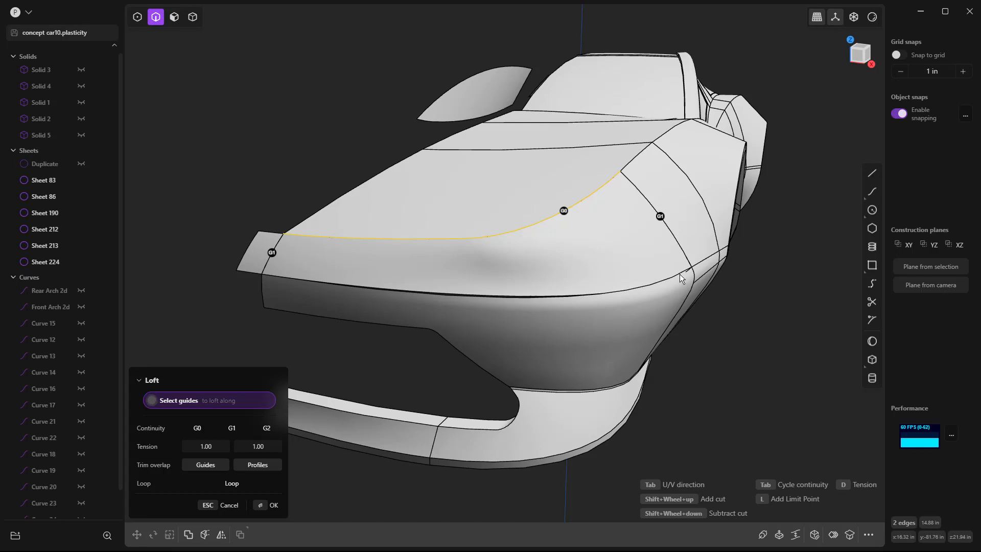
click(673, 276)
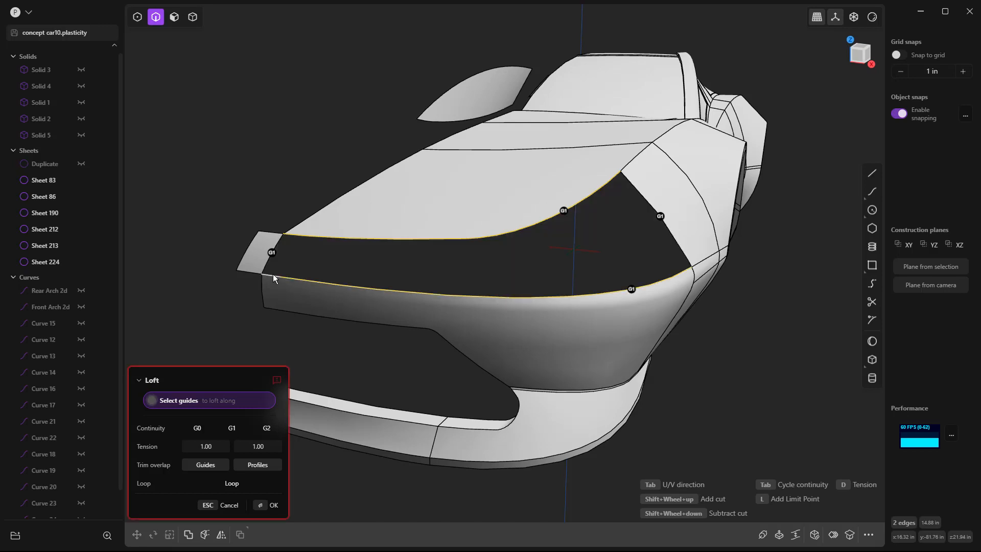
click(632, 290)
click(564, 211)
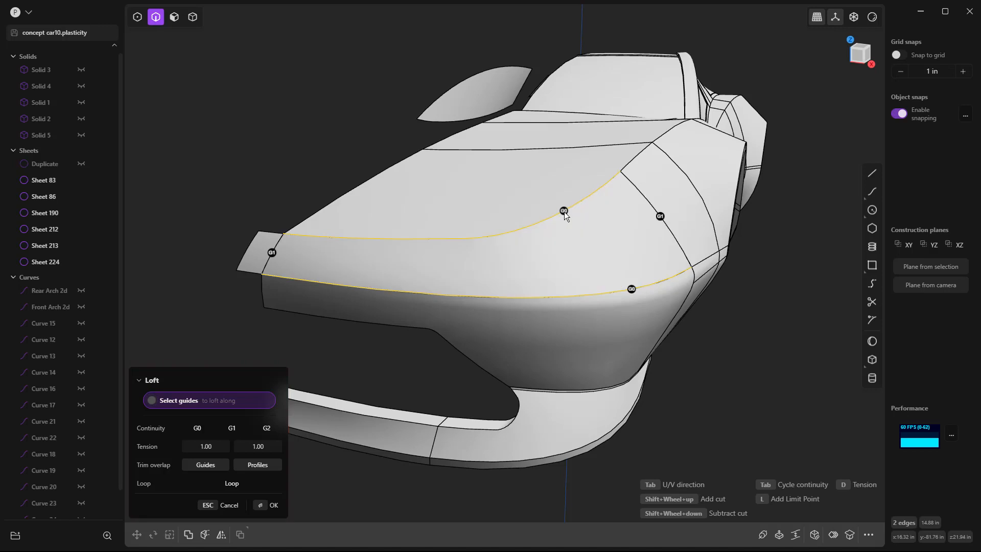
key(Return)
Step: Delete the helper strip and join the new nose surface with the half car body
click(258, 247)
key(Delete)
click(354, 262)
shift+click(395, 213)
key(j)
click(307, 139)
Step: Mirror the joined half body across the centre plane to complete the full car
scroll(307, 140, down, 3)
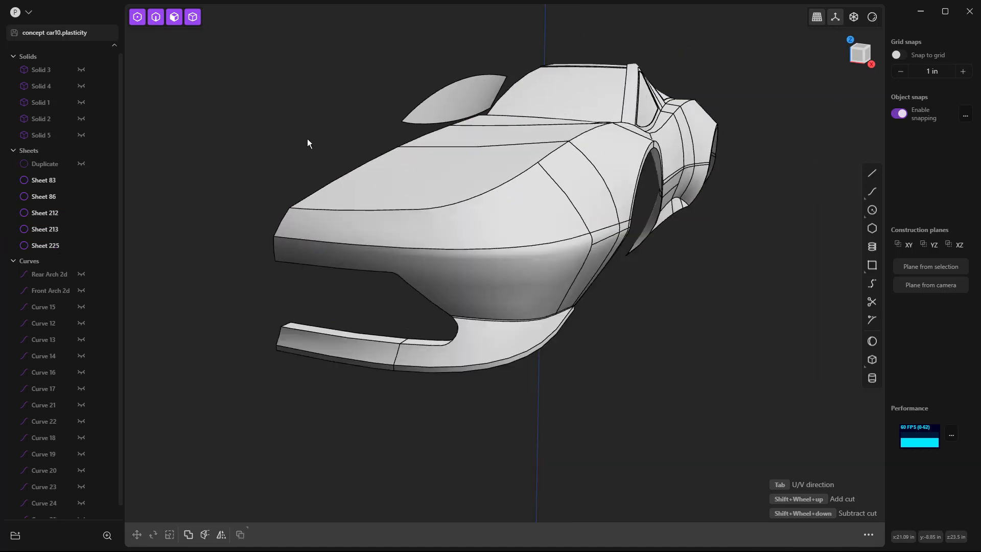
middle_drag(507, 226, 502, 231)
click(506, 234)
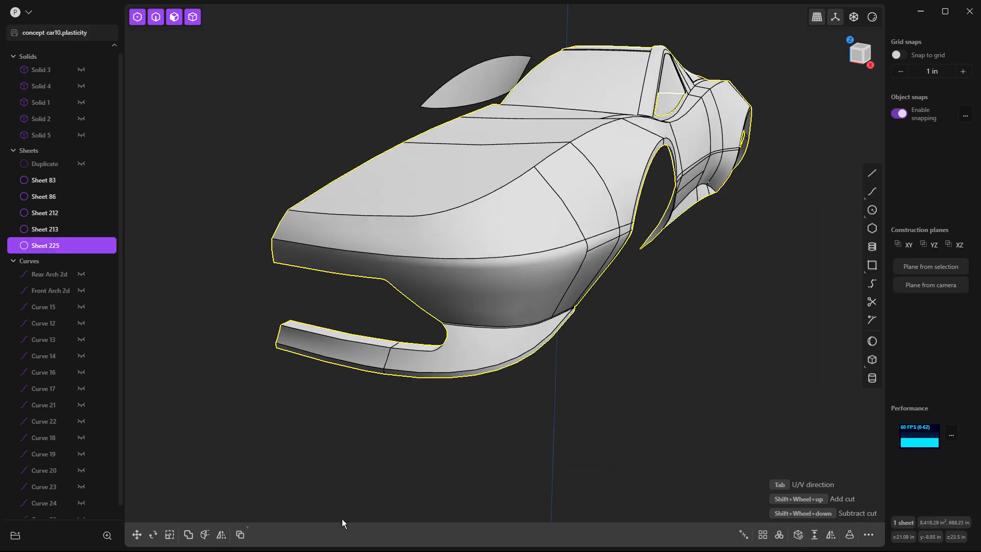
click(221, 534)
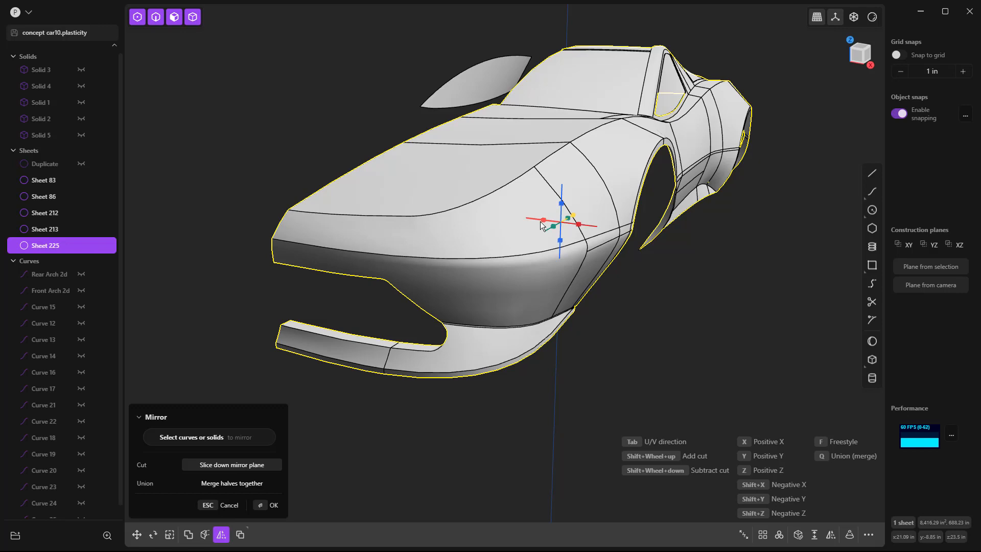
key(Return)
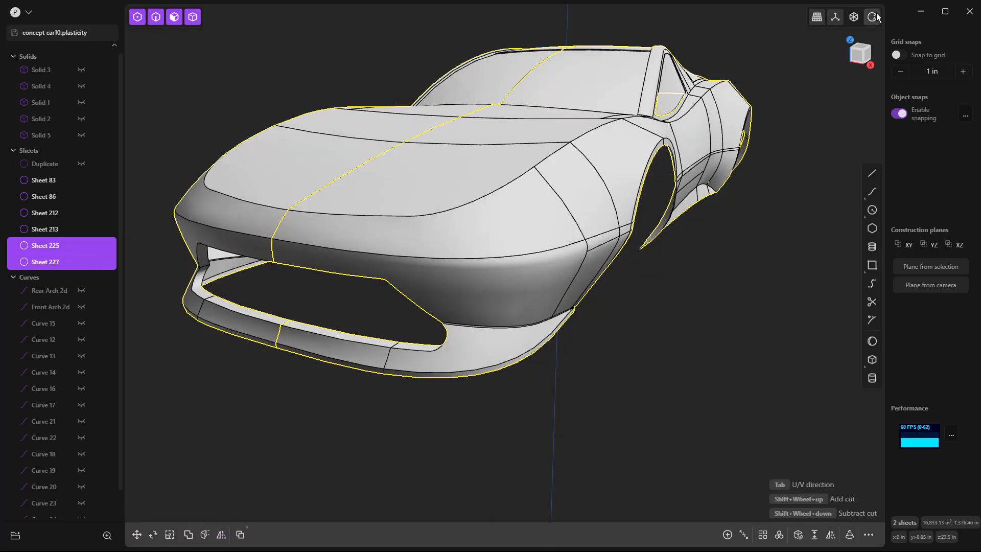
Step: Hide the surface edges of the full car and look closely at the rebuilt nose
click(873, 17)
click(822, 128)
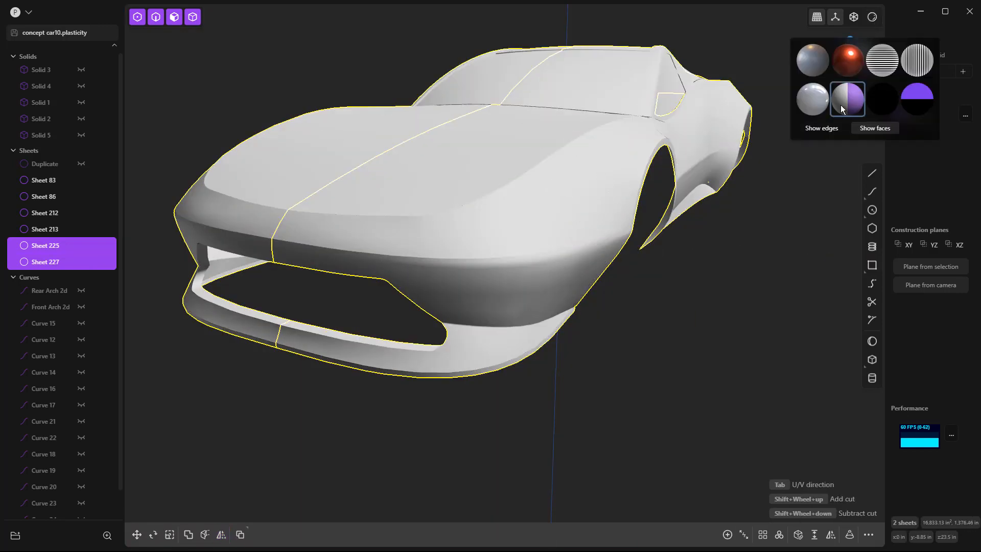
middle_drag(762, 222, 715, 256)
middle_drag(455, 239, 394, 216)
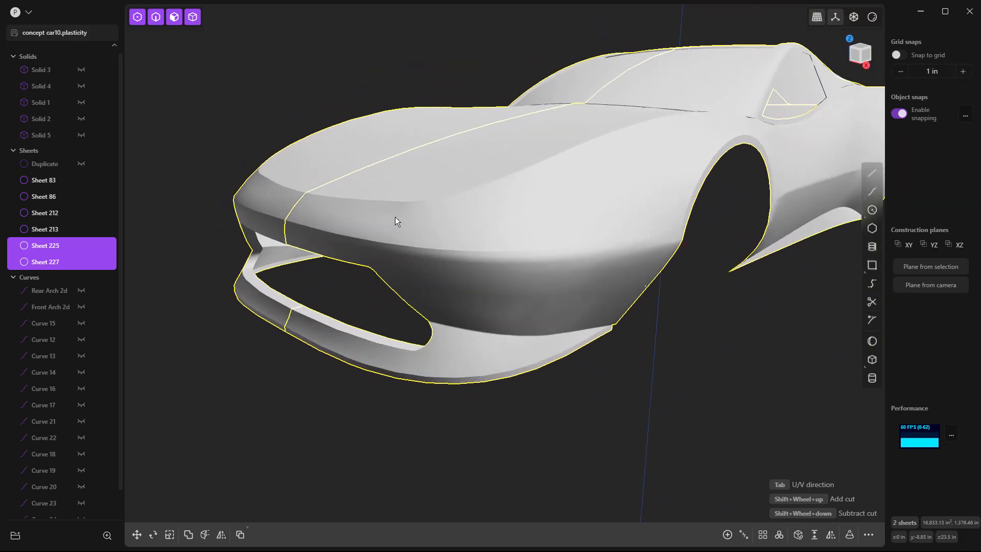
scroll(395, 221, up, 4)
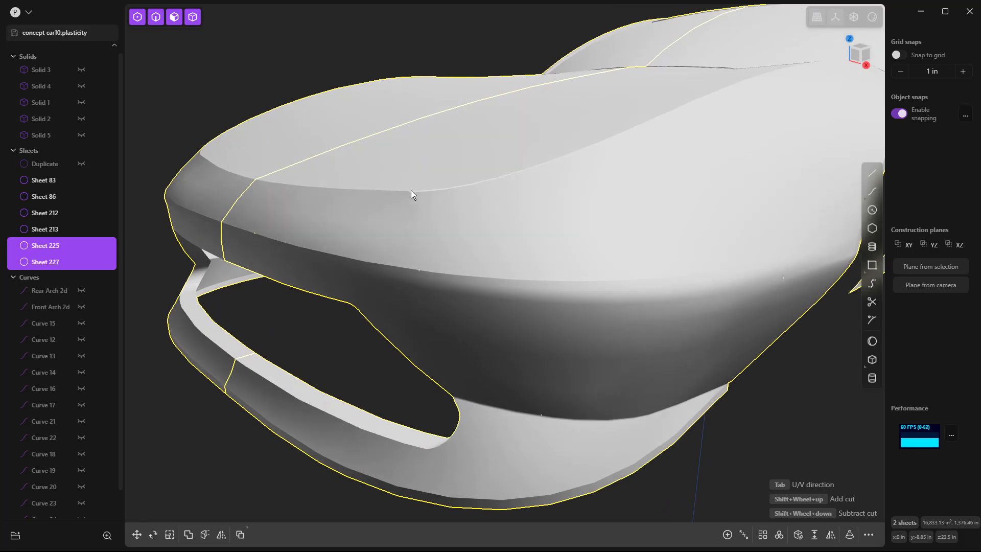
click(403, 192)
key(f)
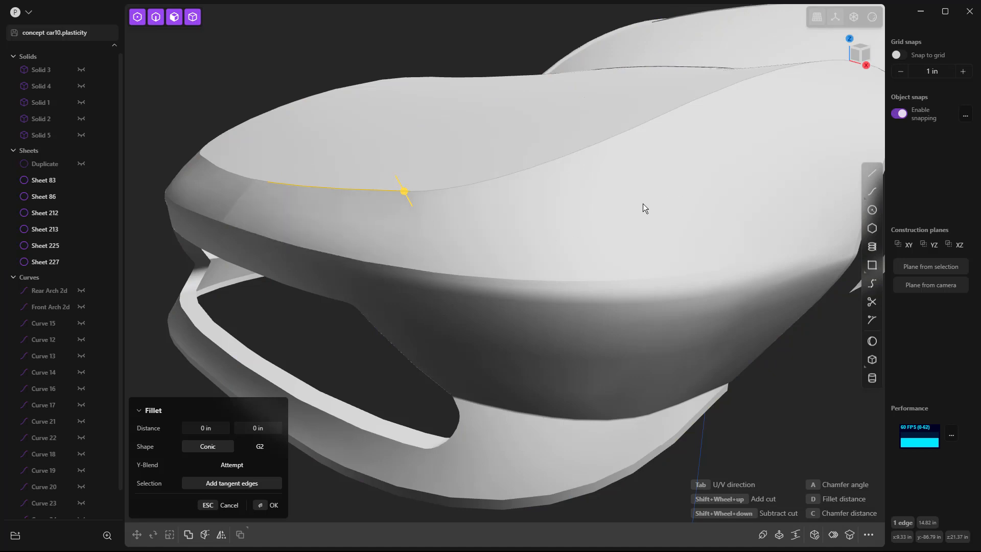
middle_drag(643, 203, 473, 213)
click(392, 213)
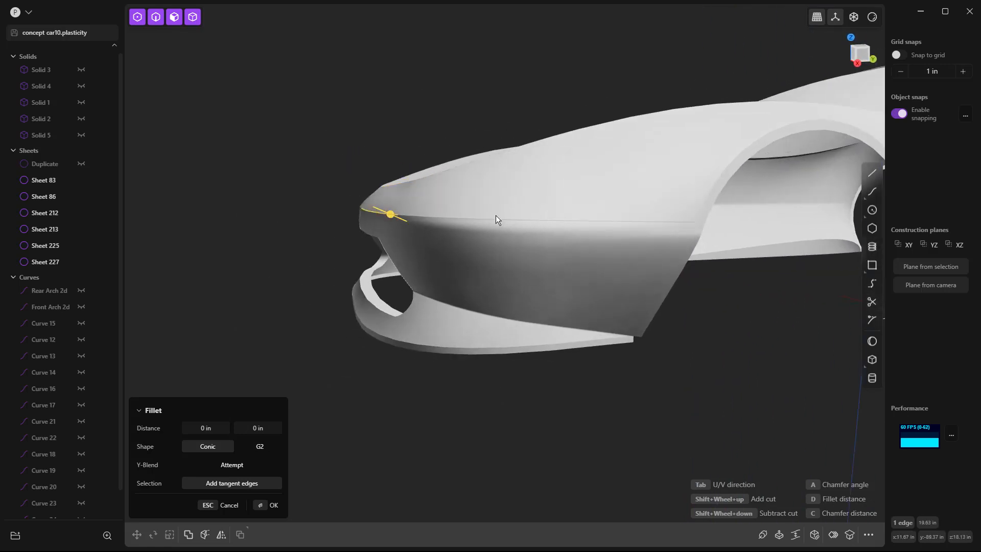
click(275, 242)
Step: Examine the full car's proportions from the side, front and rear with the reshaped nose
key(KP_3)
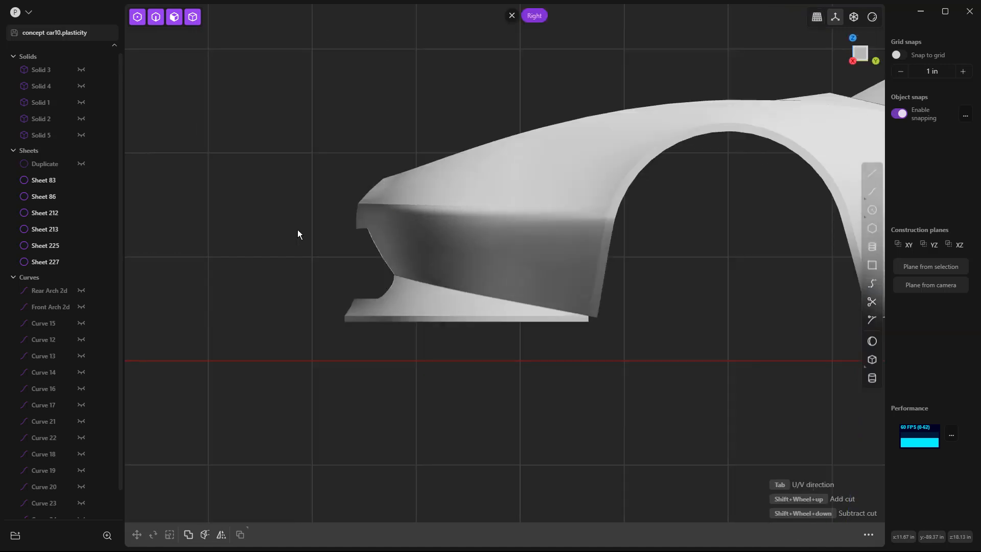
scroll(259, 226, down, 2)
scroll(260, 228, down, 4)
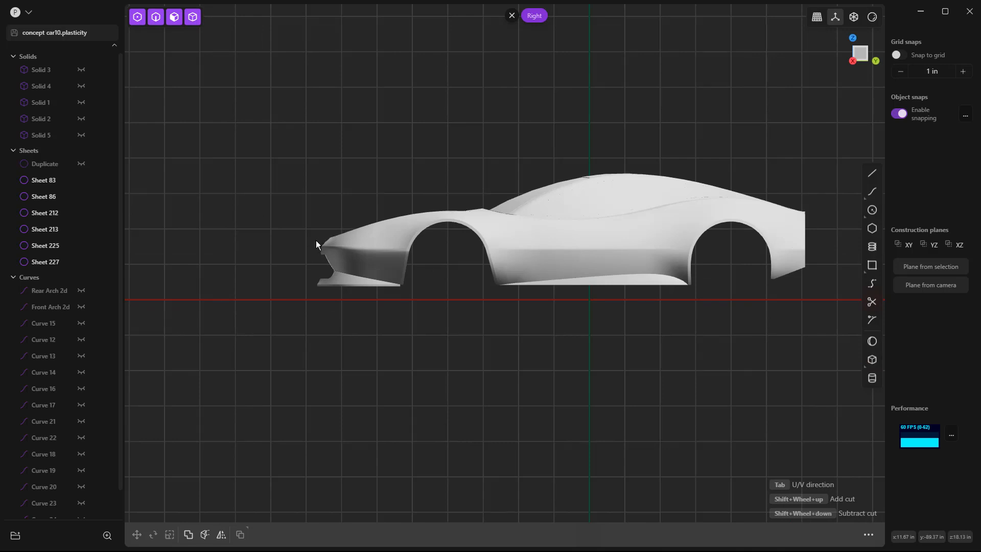
middle_drag(316, 240, 593, 276)
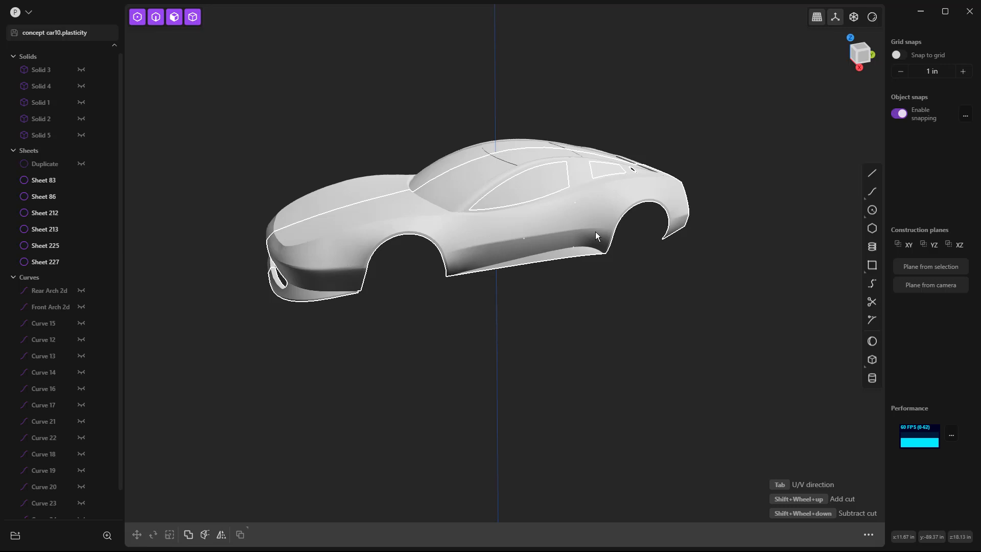
middle_drag(401, 255, 587, 312)
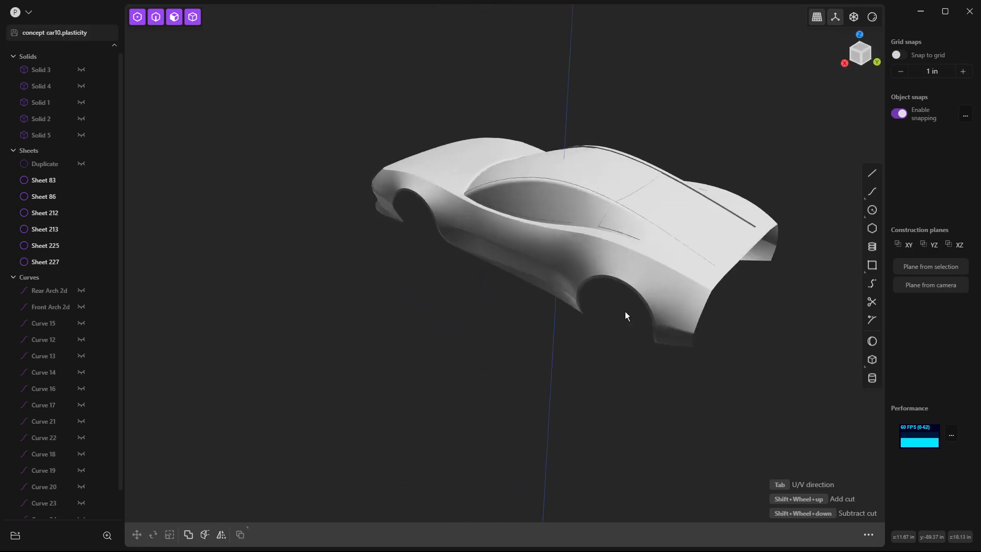
middle_drag(615, 244, 763, 254)
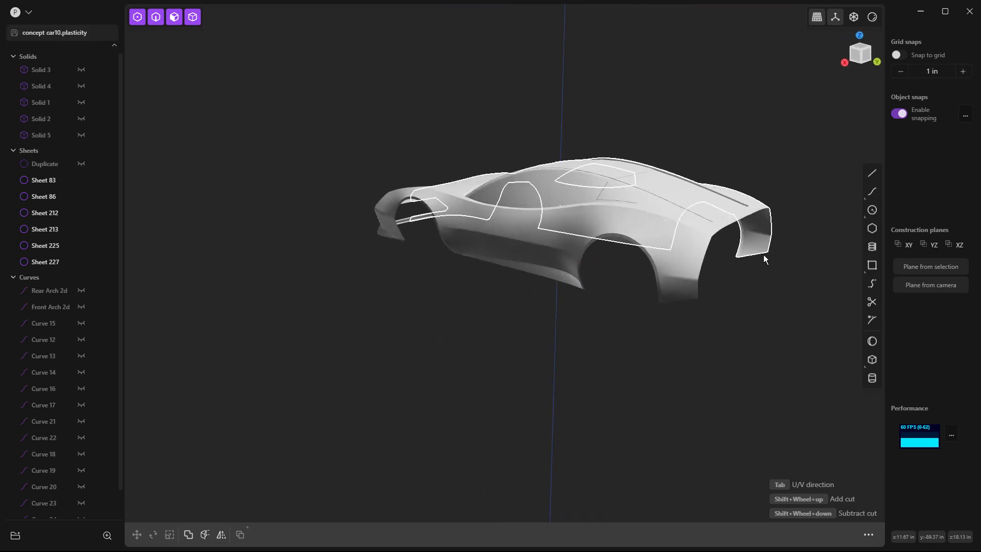
middle_drag(783, 293, 675, 300)
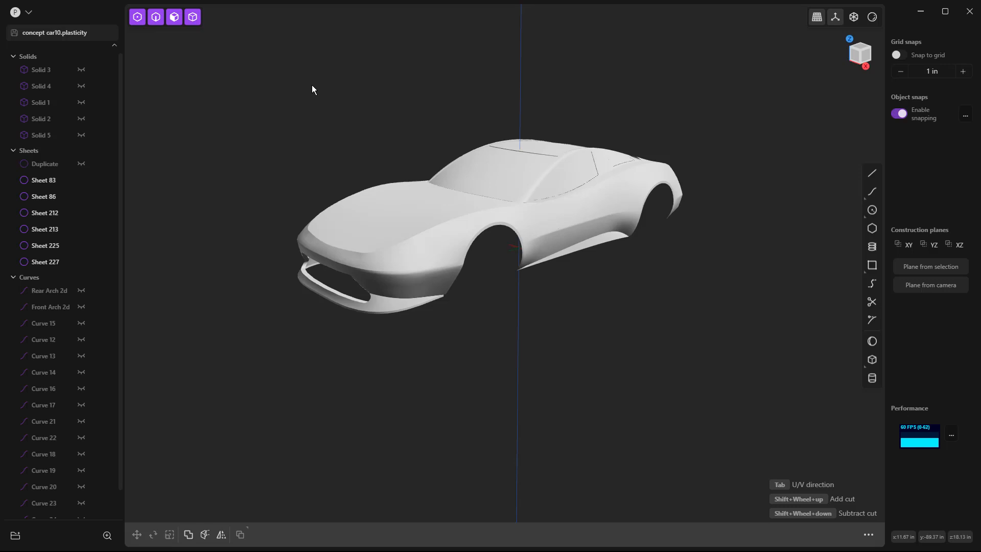
middle_drag(600, 162, 443, 171)
middle_drag(645, 387, 459, 312)
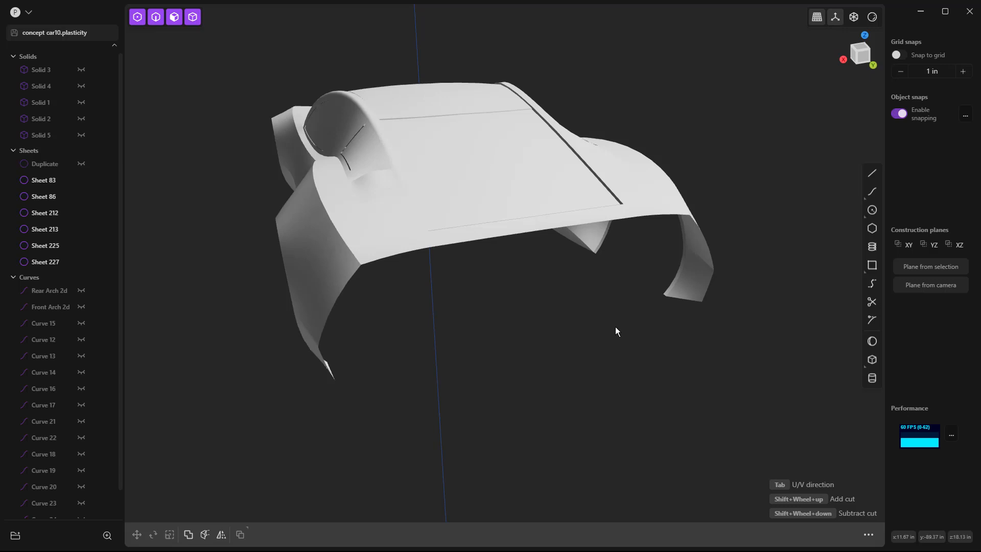
scroll(615, 328, down, 3)
middle_drag(614, 327, 661, 364)
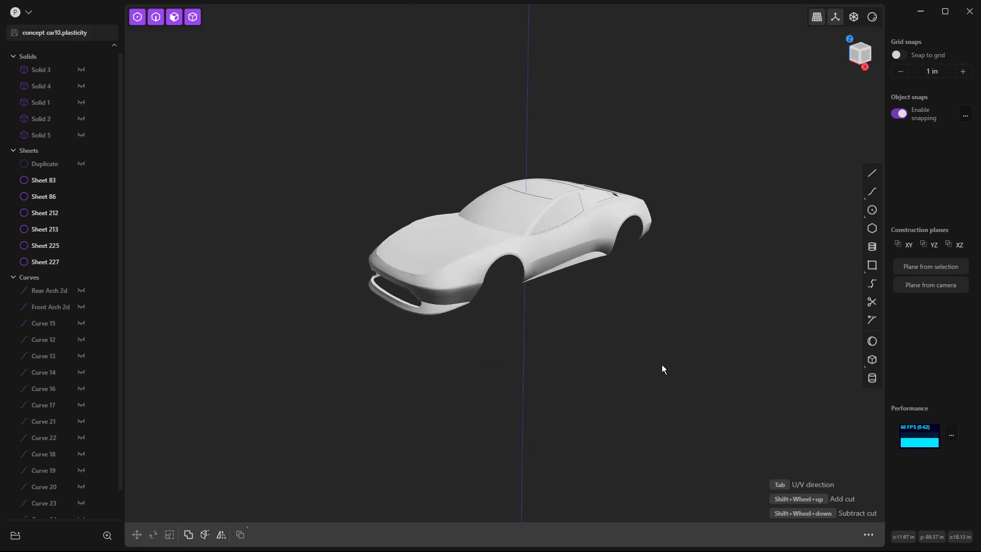